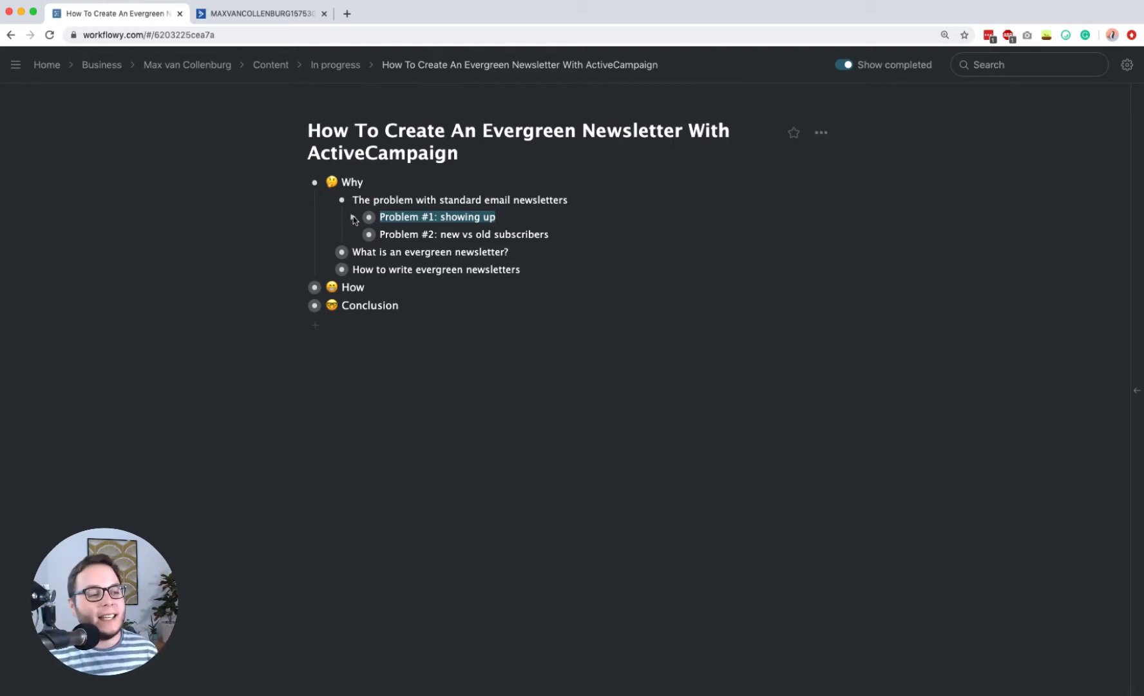
Step: Expand Problem #1 and Problem #2, and expand "What is an evergreen newsletter?" to read its definition
click(352, 218)
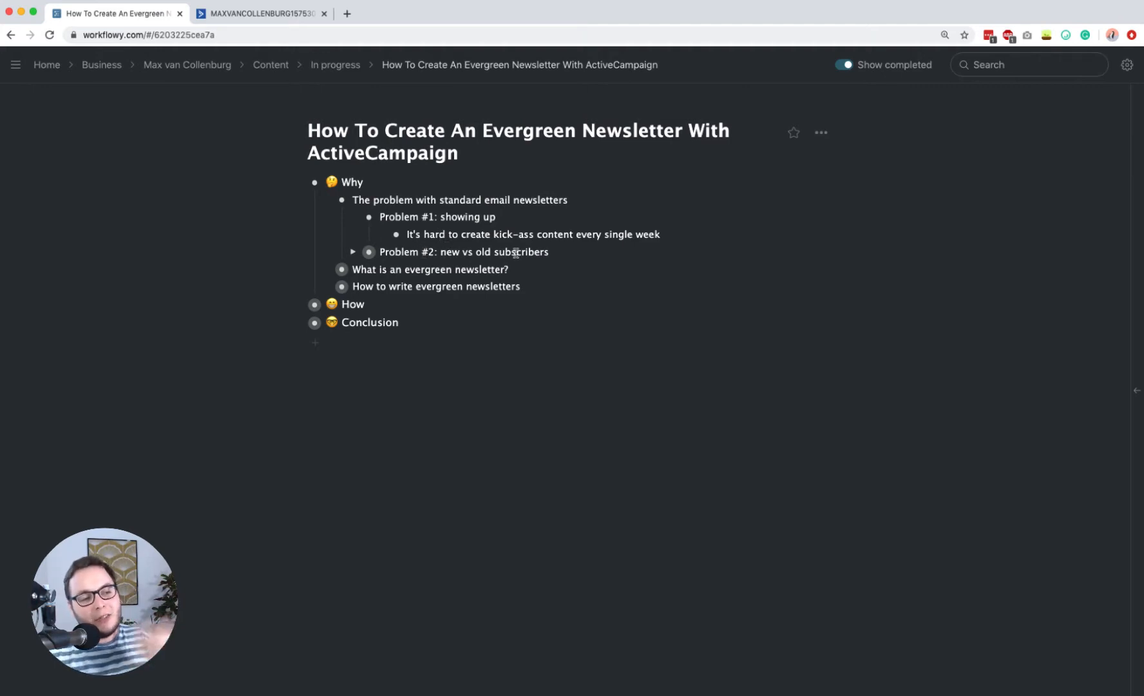
click(352, 253)
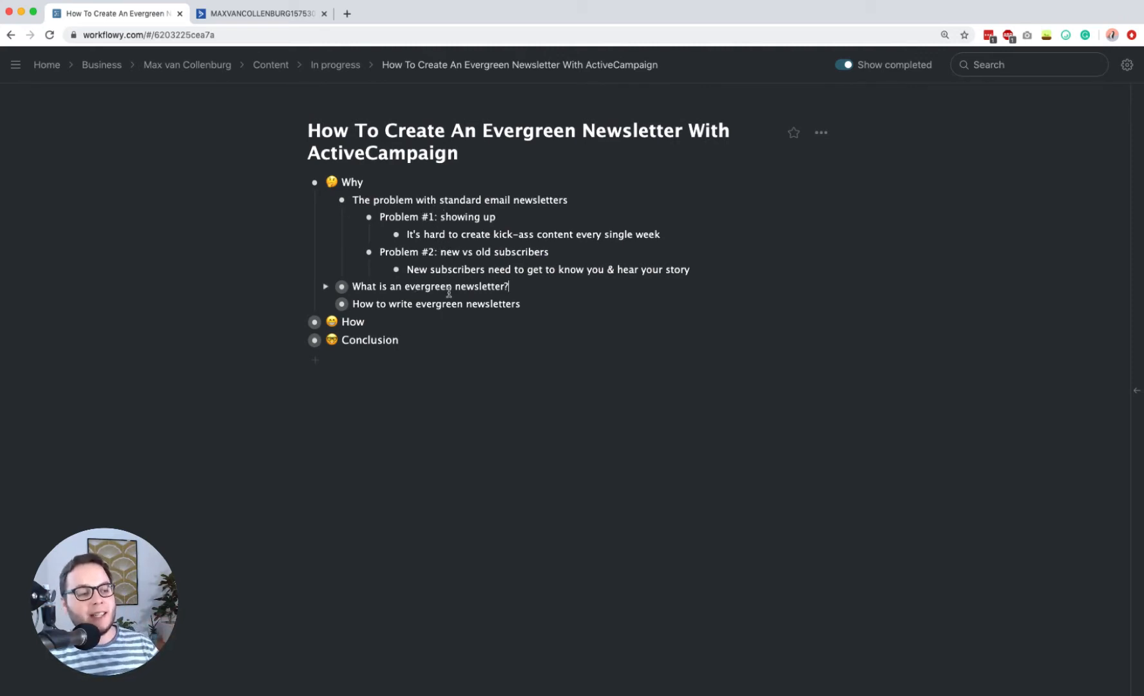
click(325, 287)
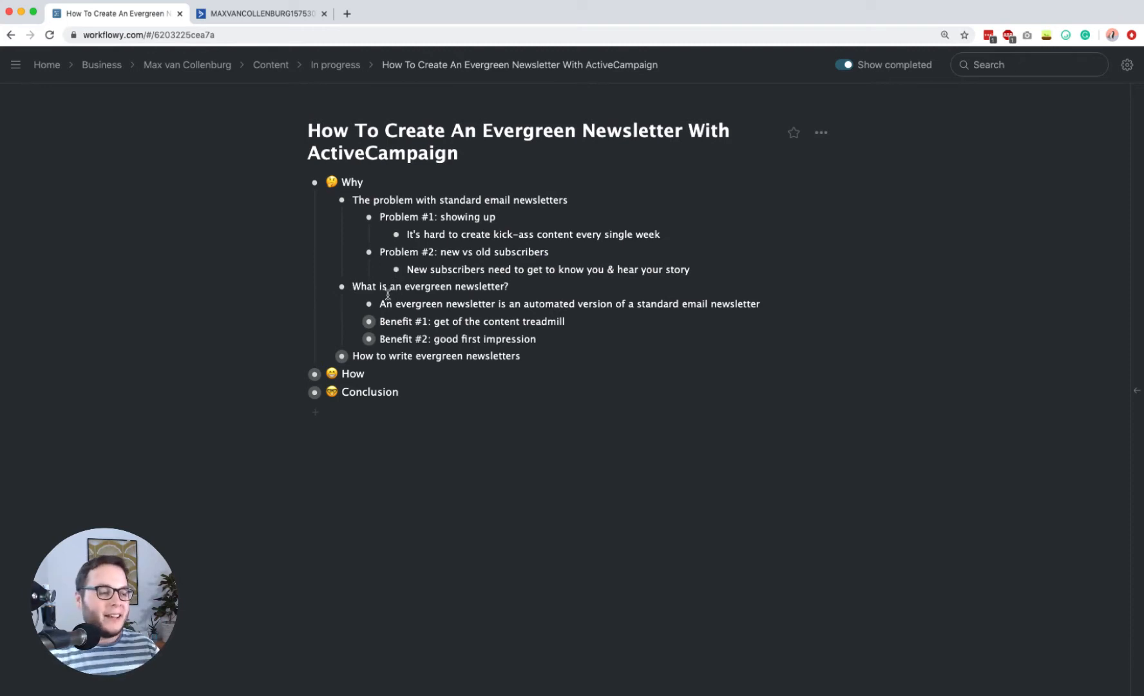
drag(380, 304, 495, 304)
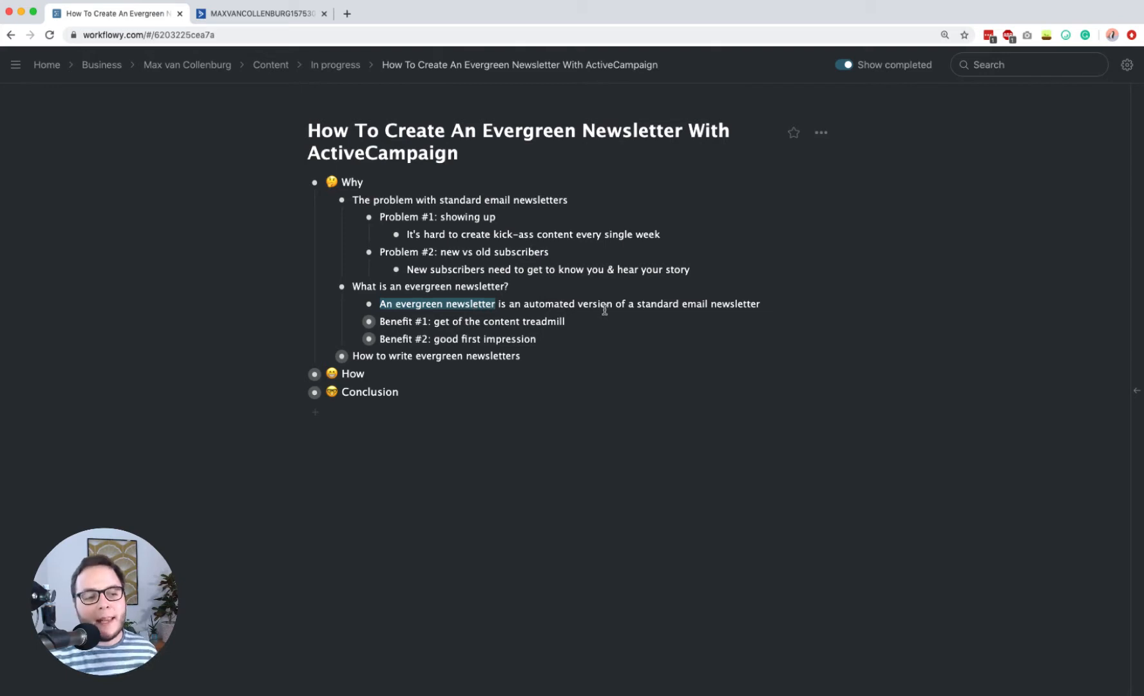
click(673, 304)
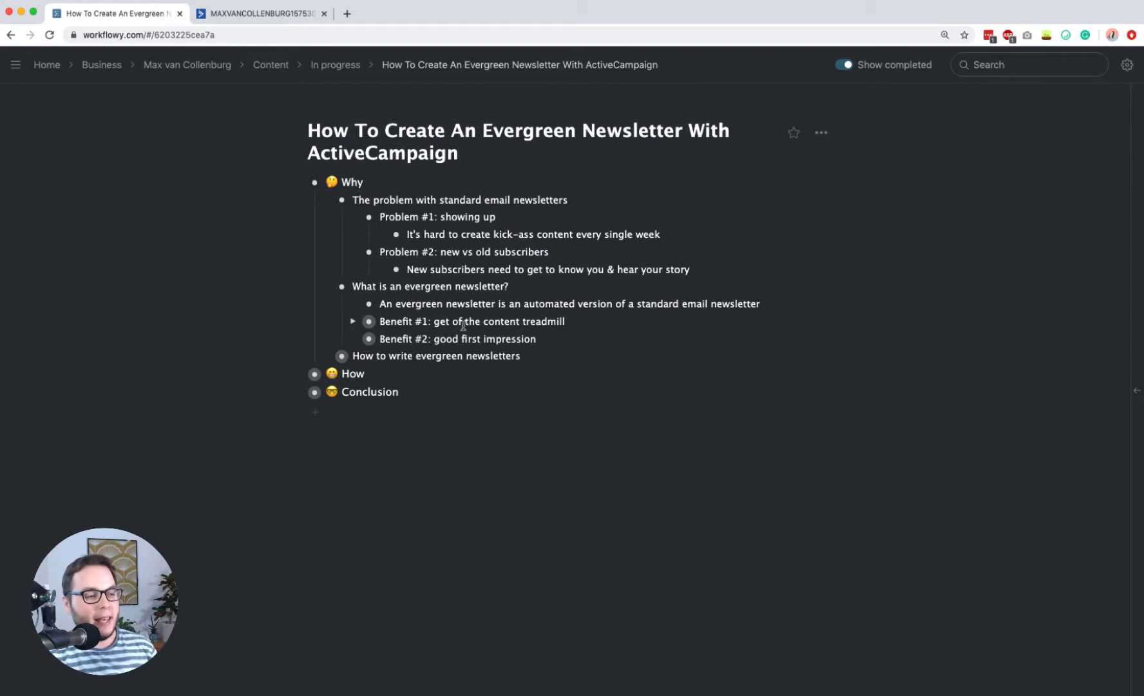
Step: Expand Benefit #1 and Benefit #2 under "What is an evergreen newsletter?" to read their notes
triple_click(441, 320)
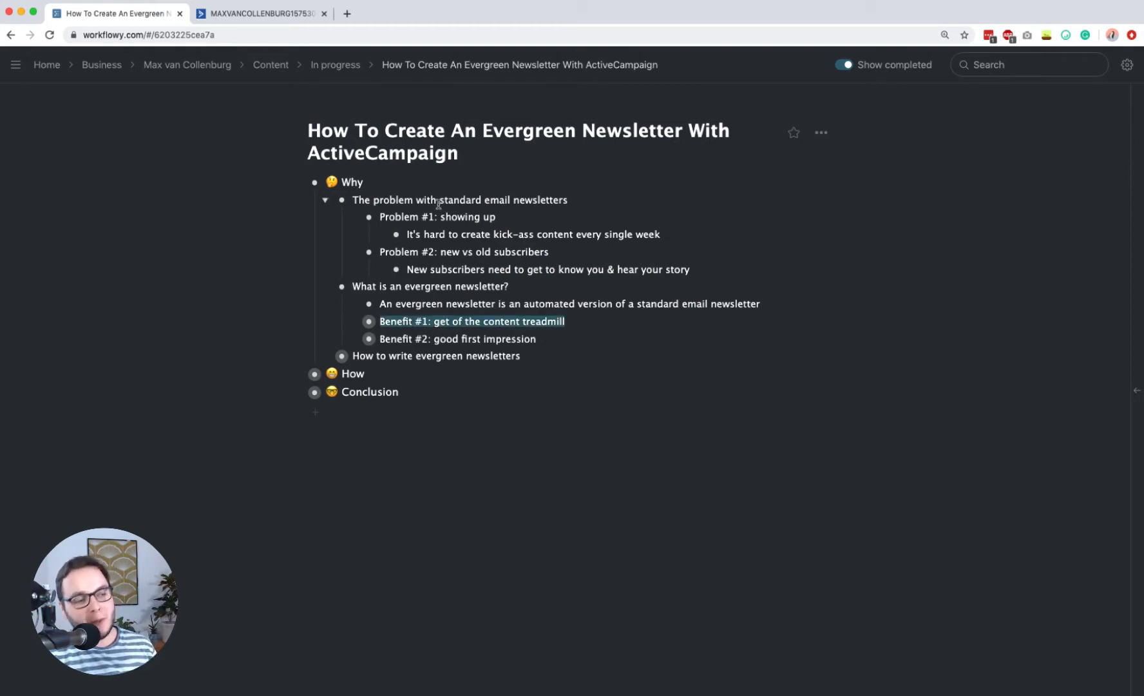
triple_click(417, 214)
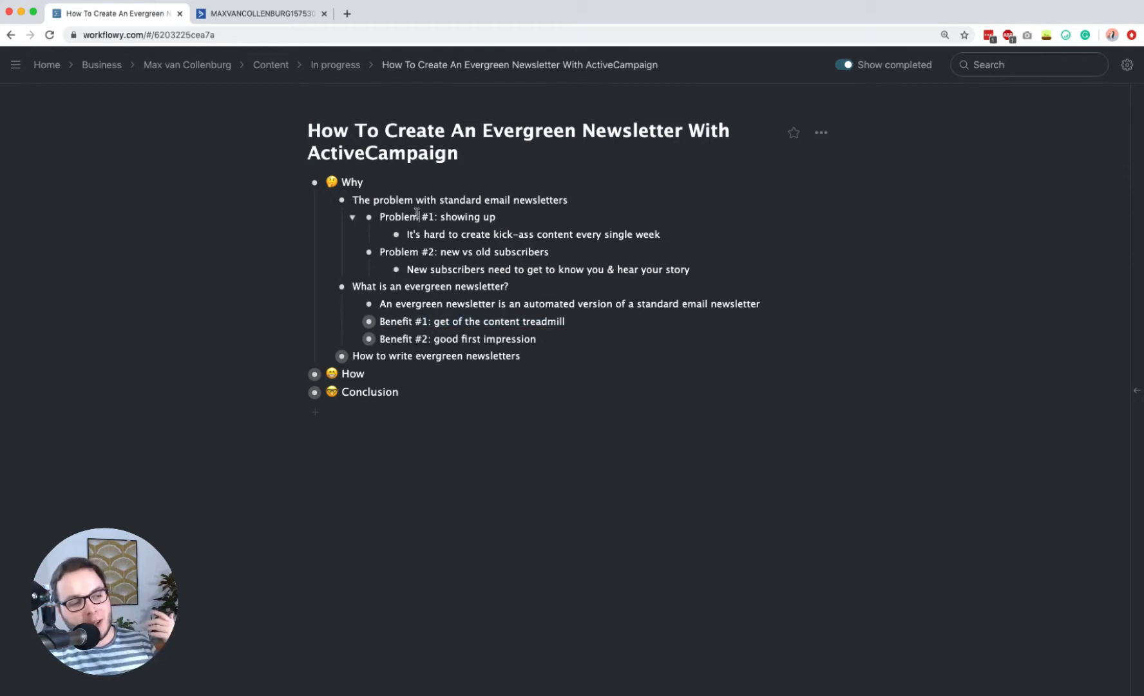
click(443, 320)
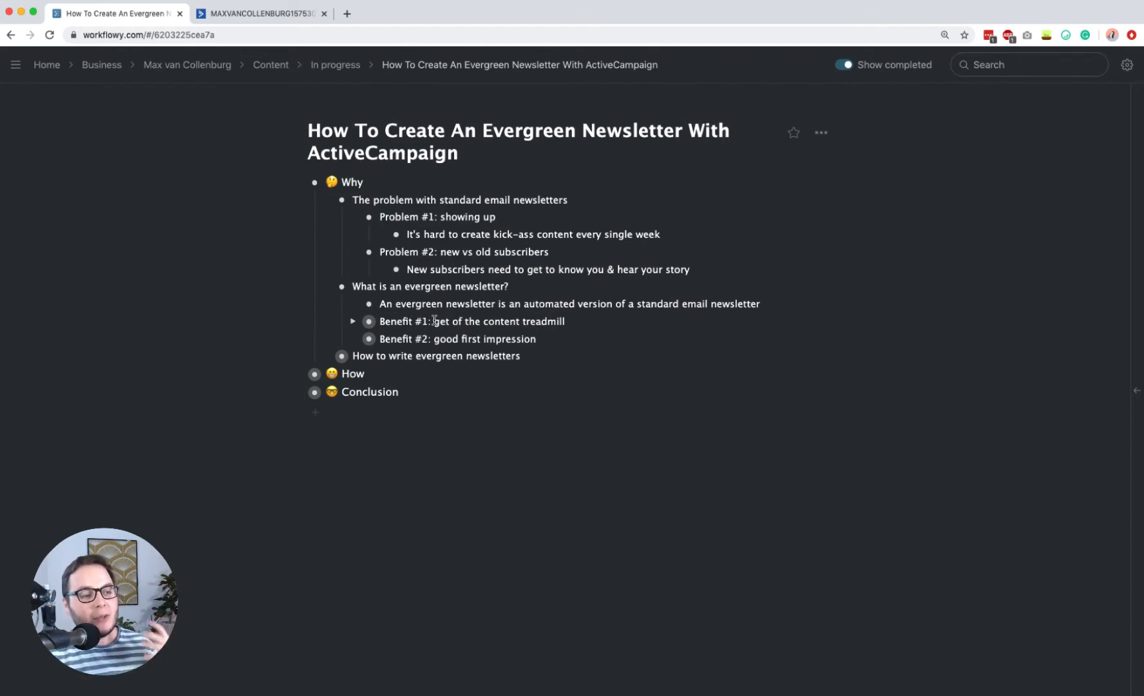
click(353, 322)
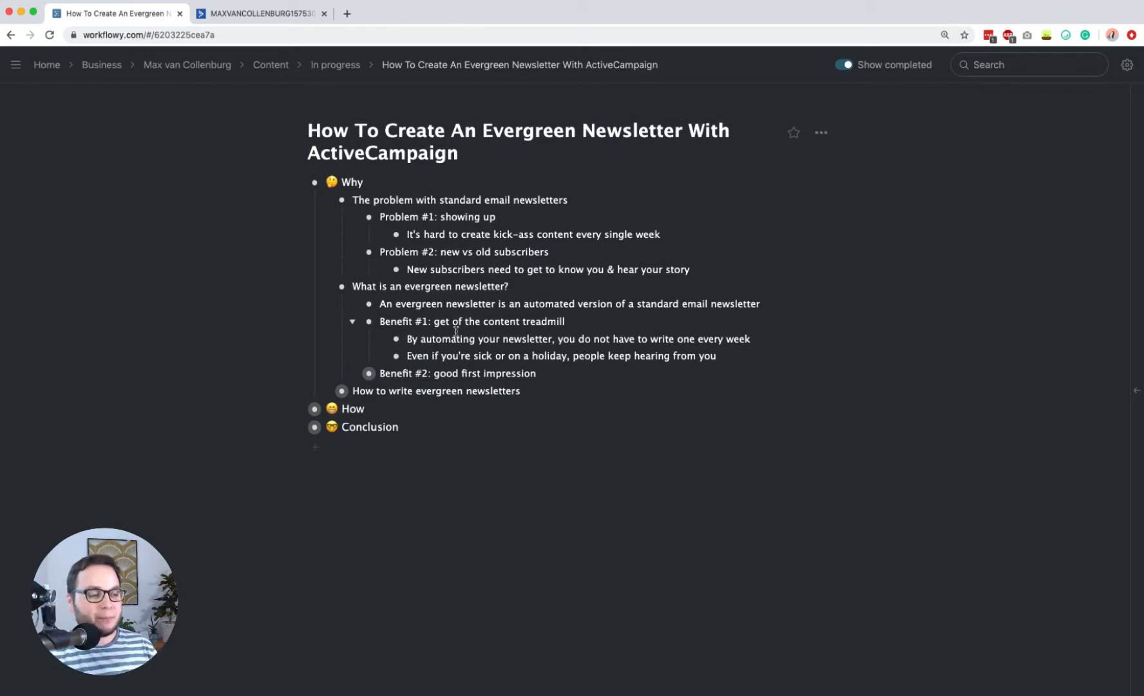
triple_click(425, 373)
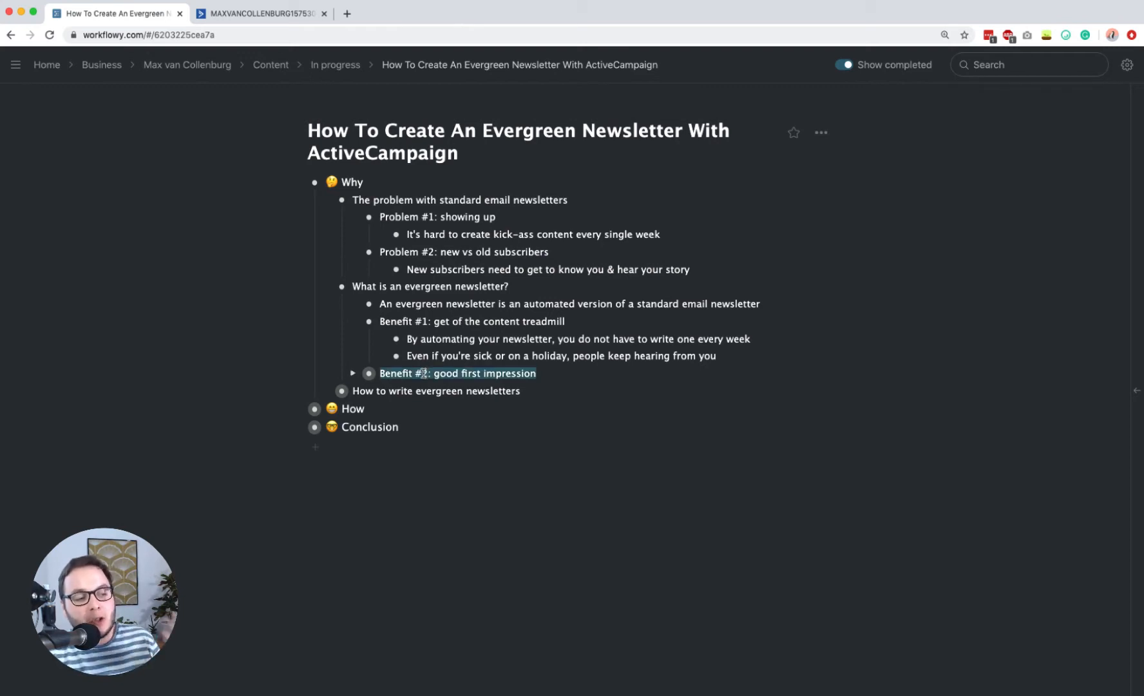
click(423, 373)
click(353, 373)
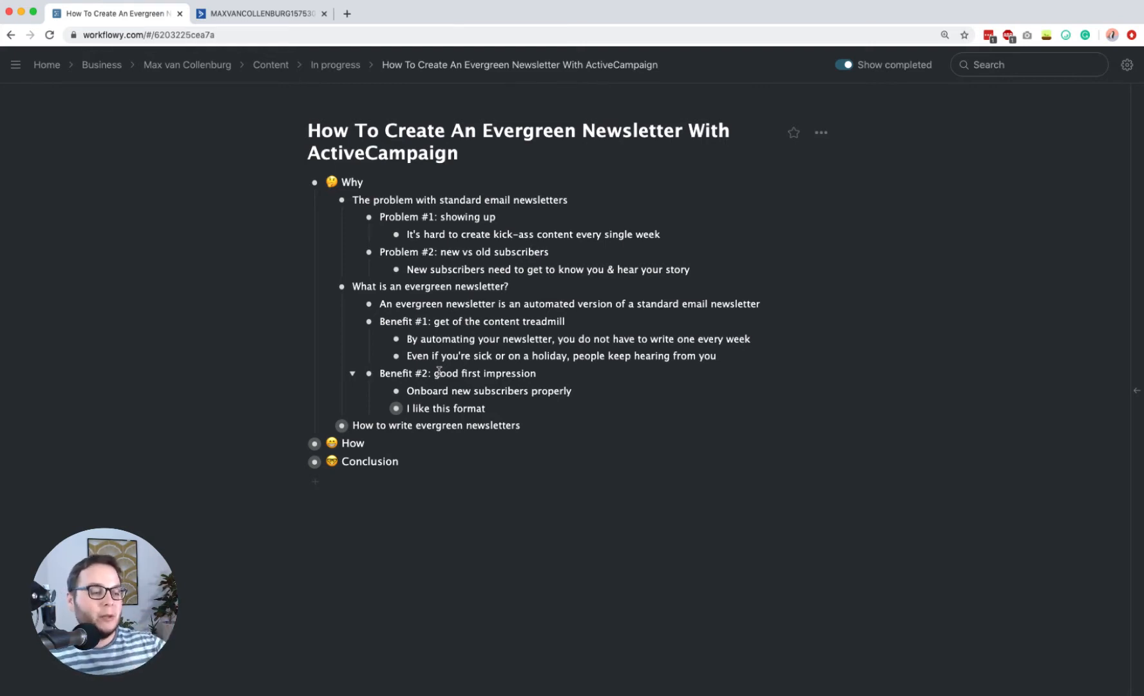
Step: Expand "I like this format" under Benefit #2 and go through the suggested sequence from Email #1 to Email #8
triple_click(422, 409)
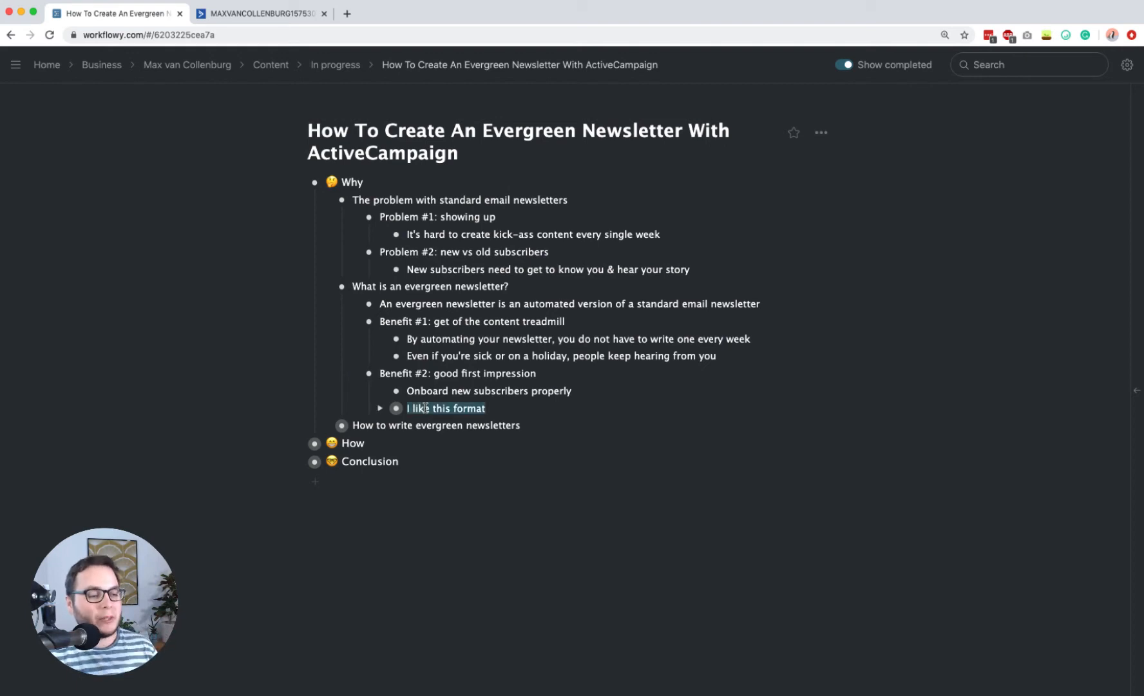
click(380, 408)
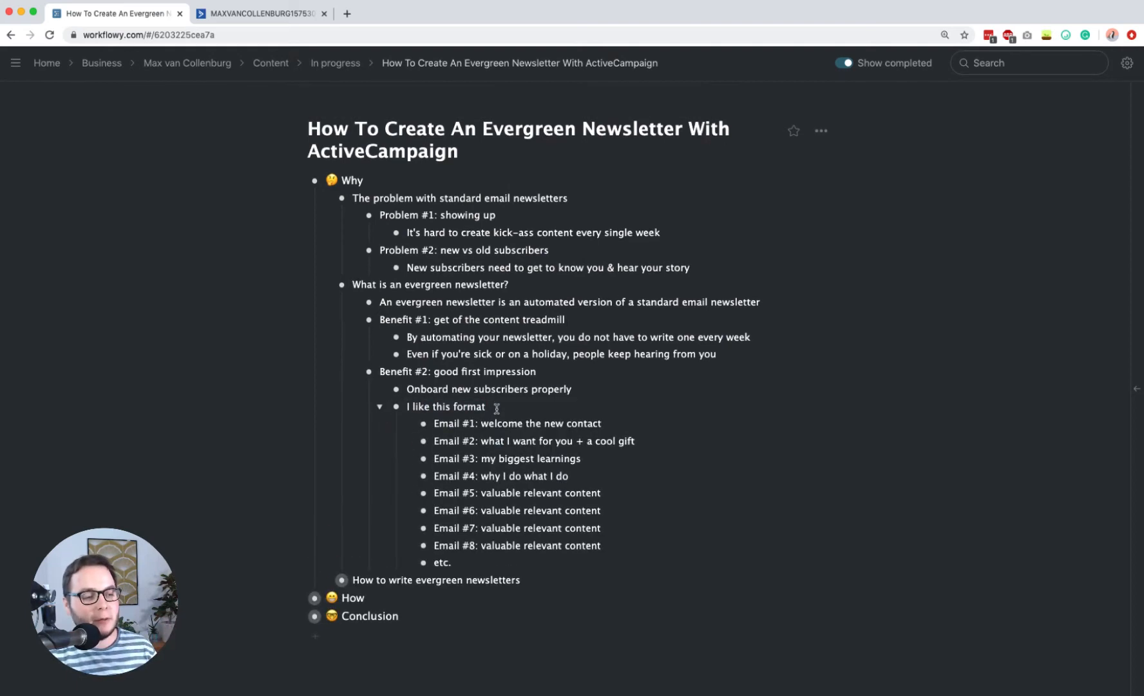
triple_click(509, 425)
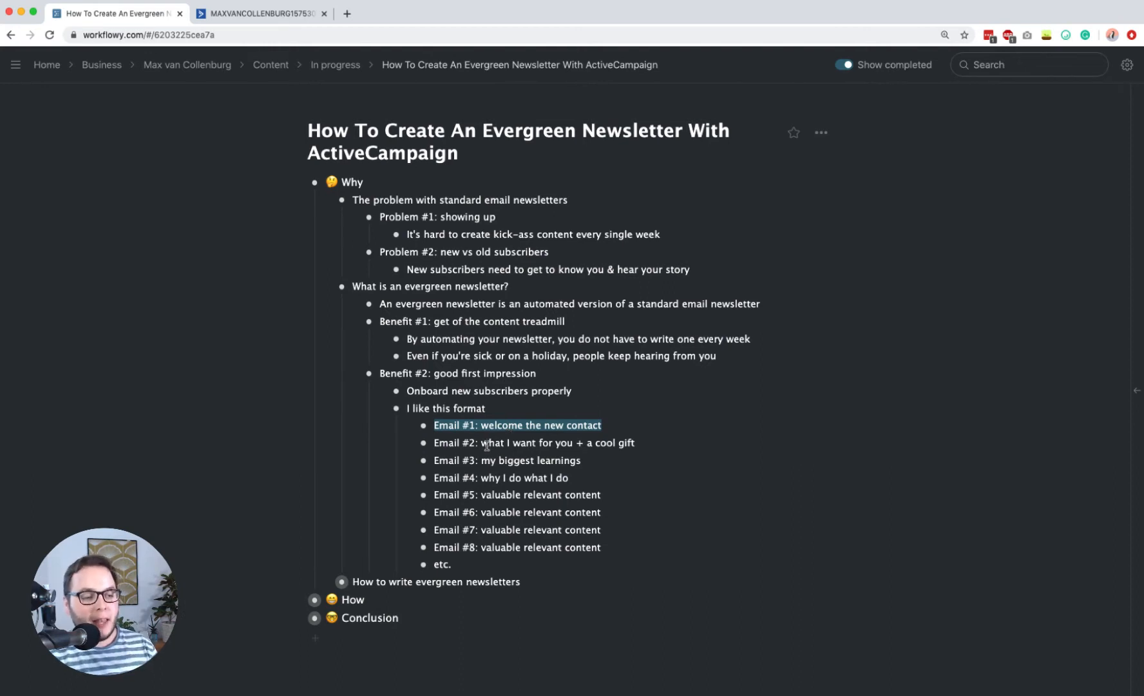
triple_click(487, 444)
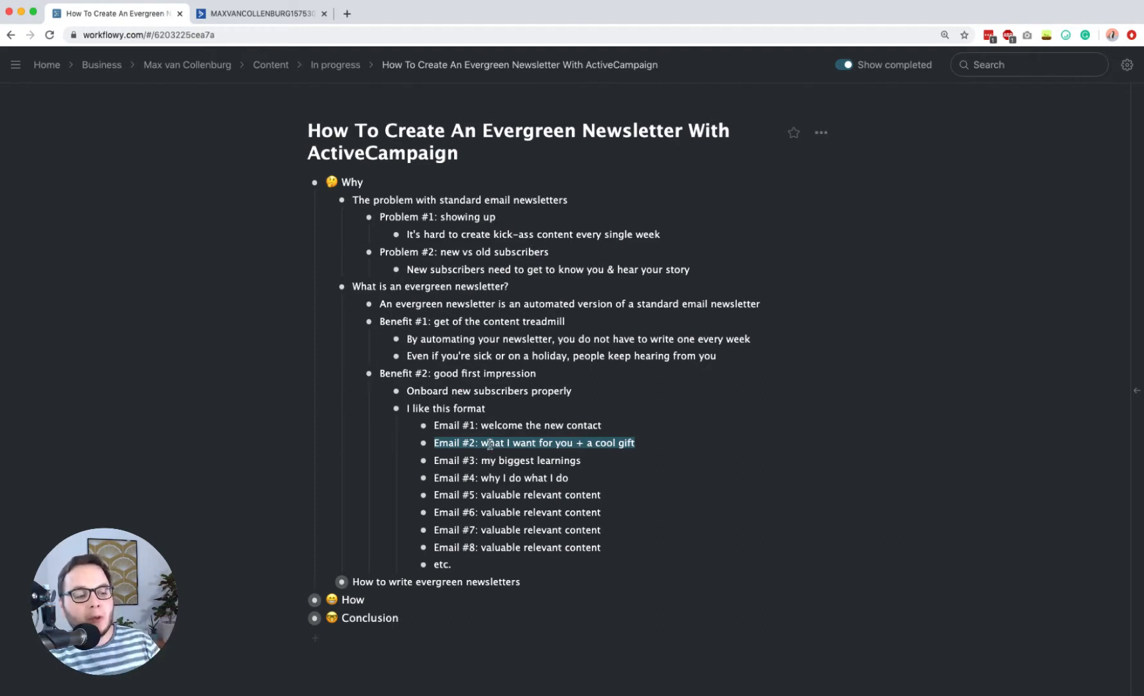
click(562, 441)
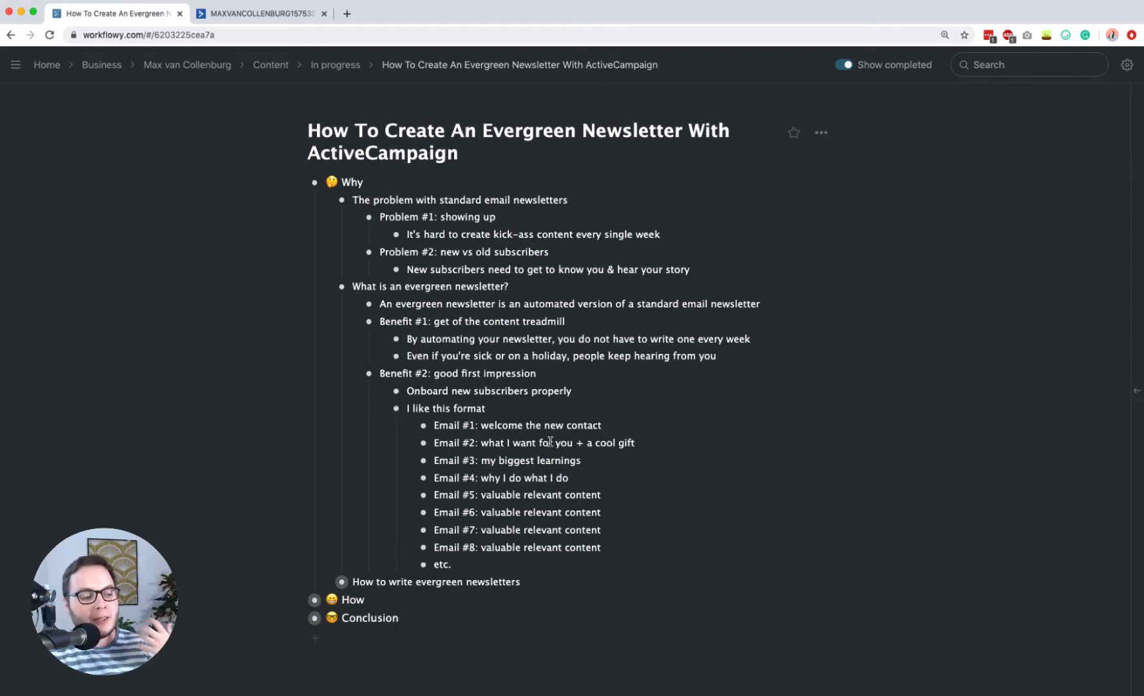
triple_click(490, 457)
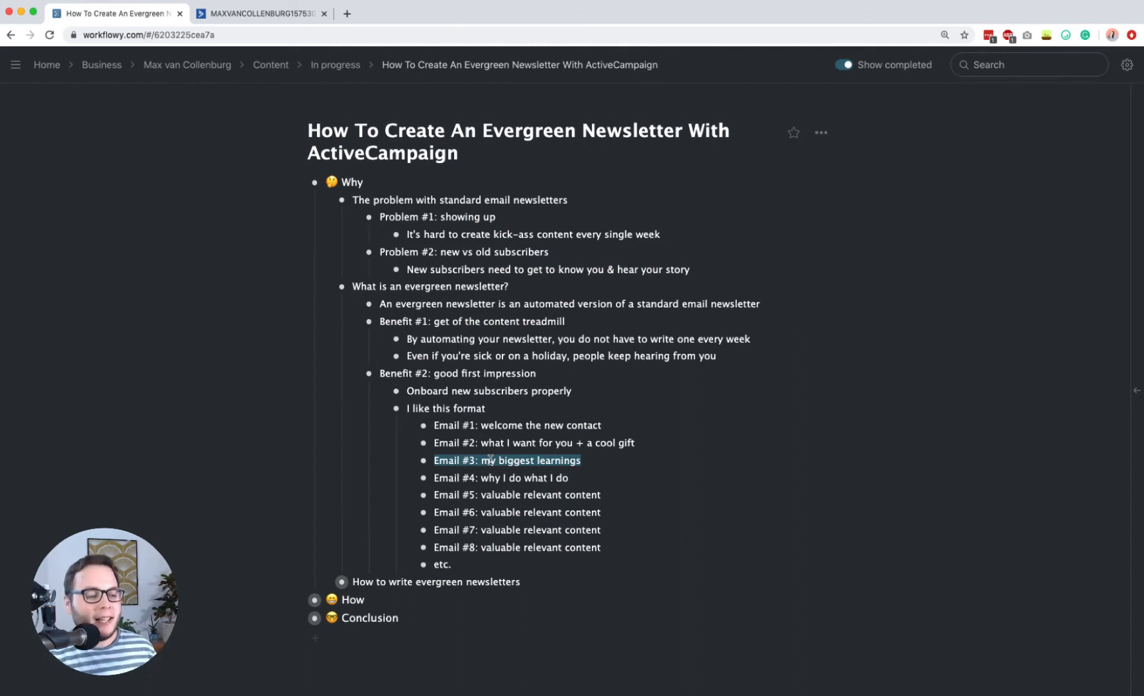
click(489, 460)
triple_click(498, 477)
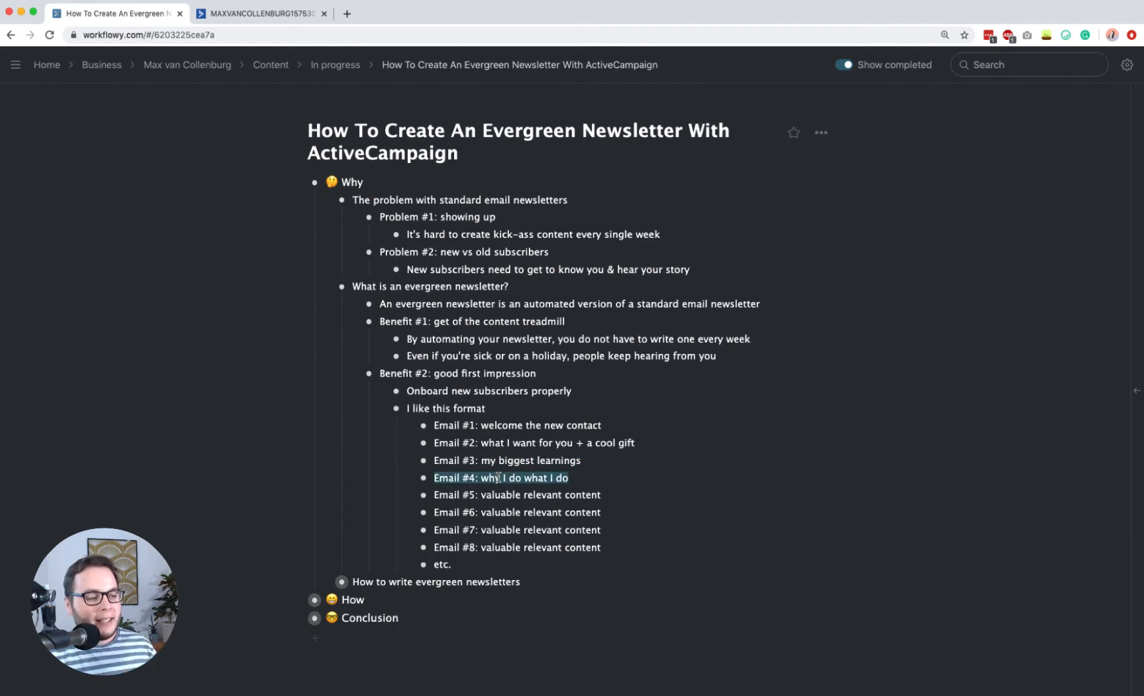
click(521, 477)
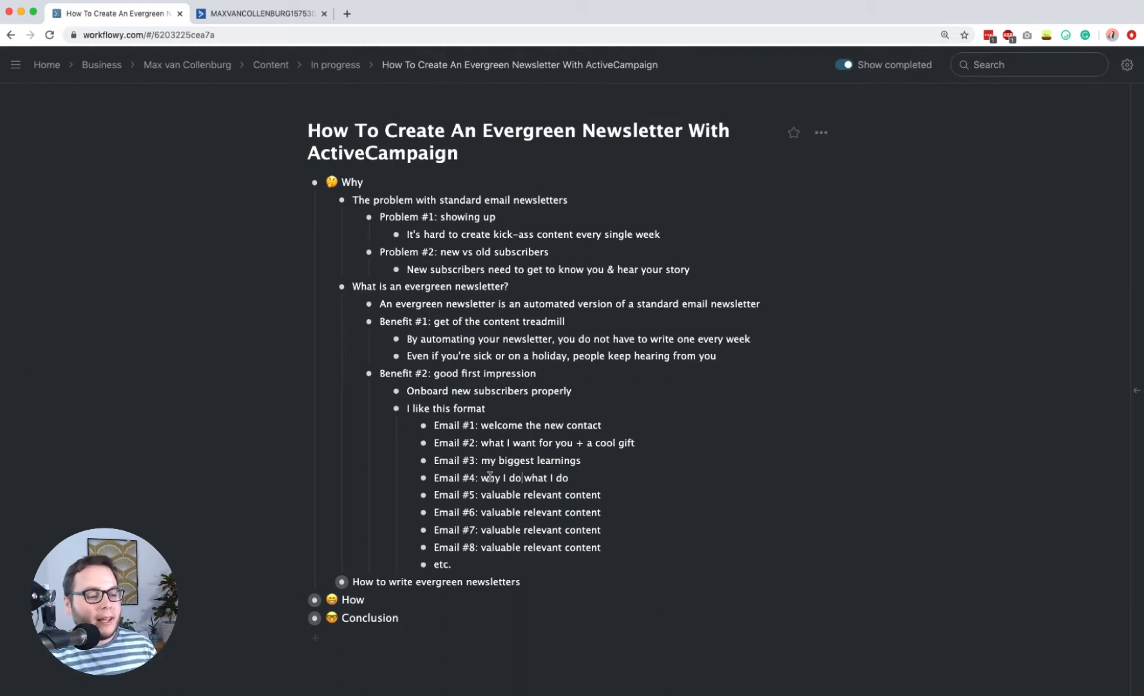
drag(472, 494, 475, 550)
click(500, 526)
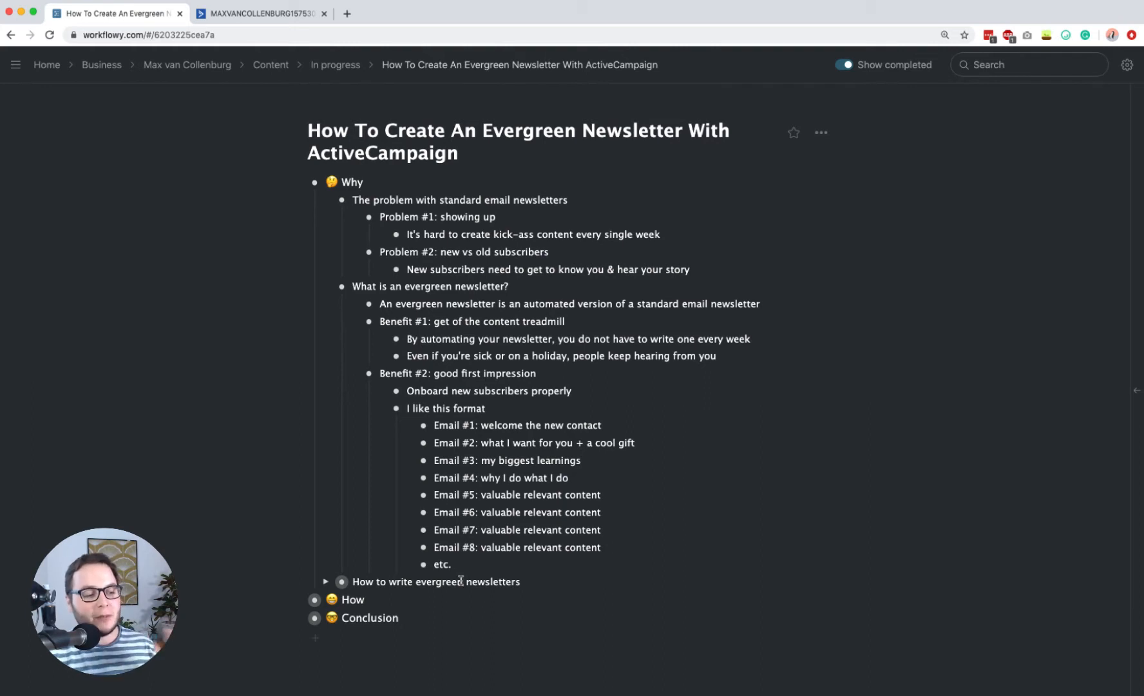
Step: Expand "How to write evergreen newsletters" and its Golden rules item
triple_click(435, 581)
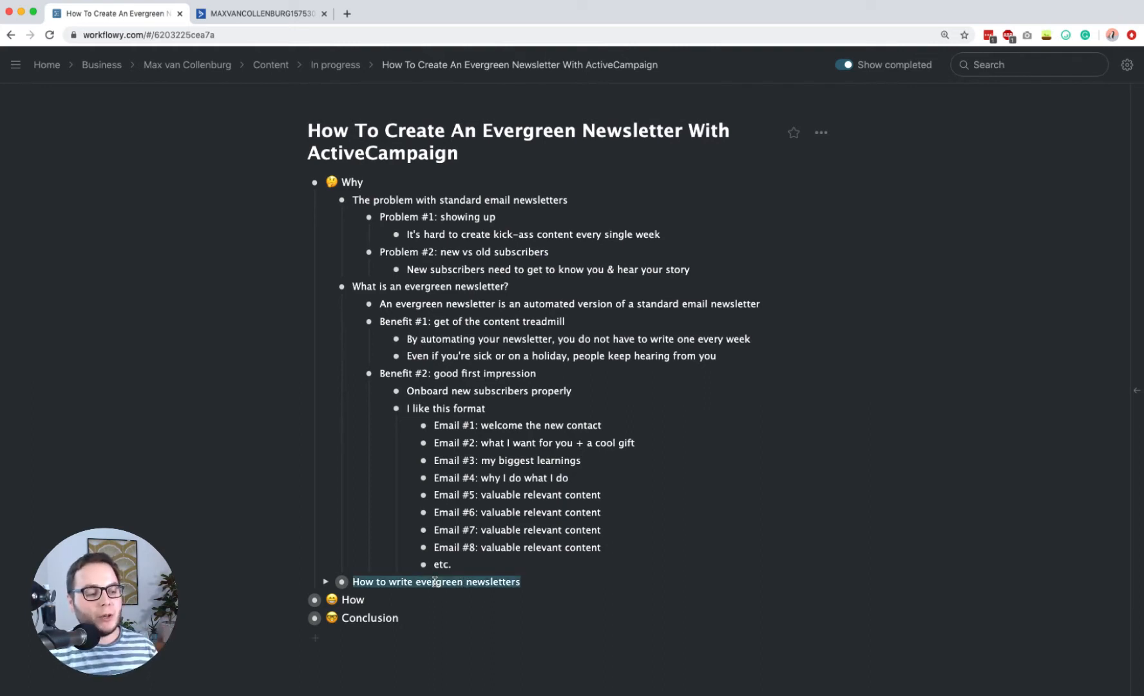
click(425, 582)
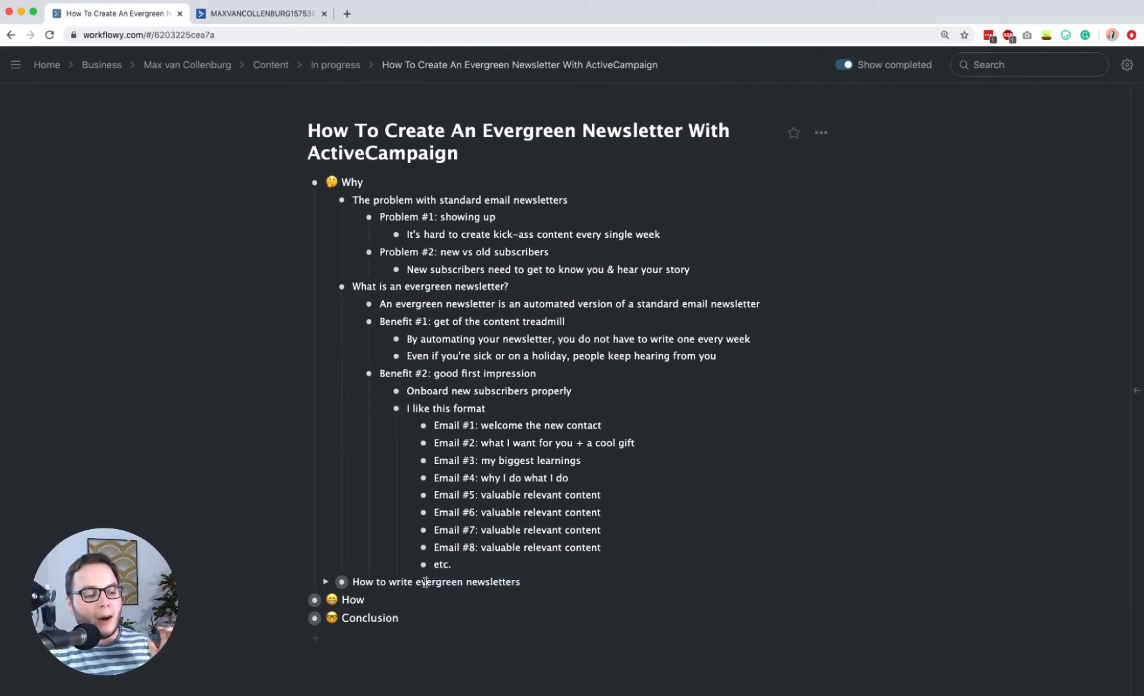
click(325, 582)
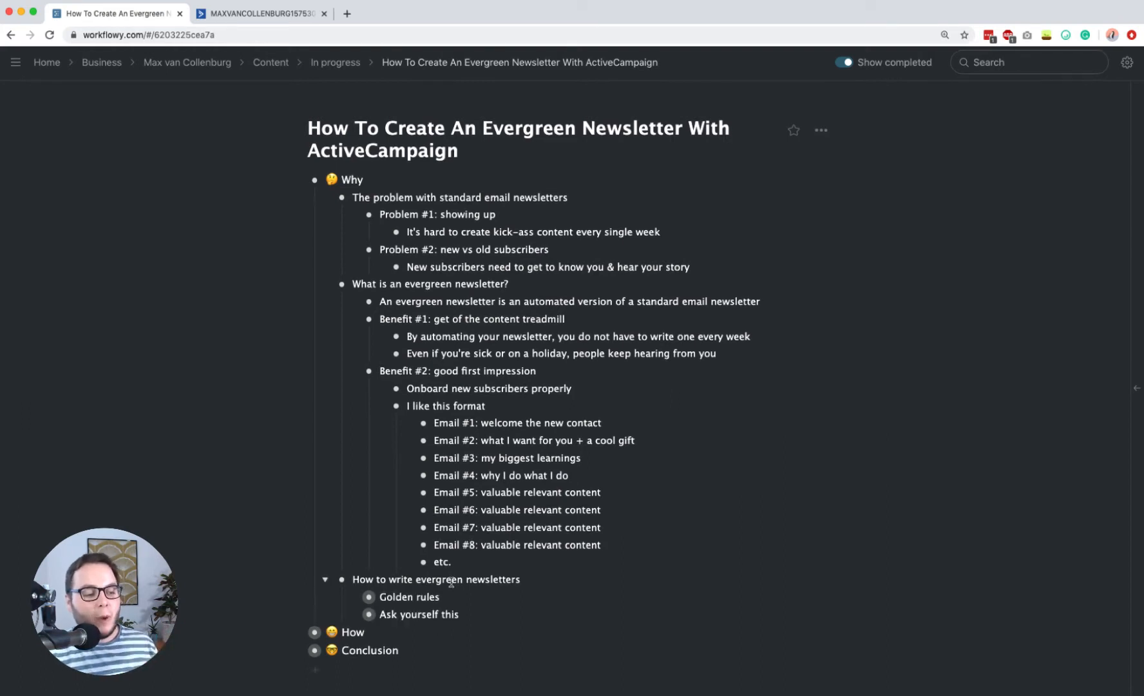
click(353, 599)
scroll(515, 589, down, 3)
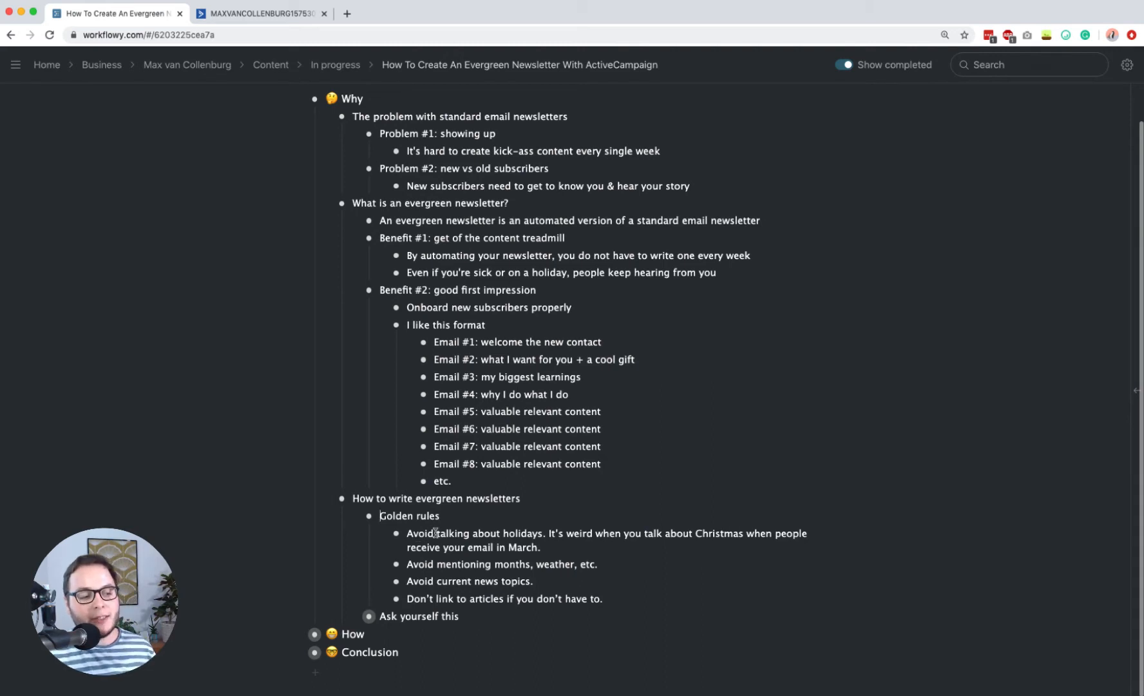
Step: Read through the golden rules on holidays, months and weather, current news topics, and linking to articles
drag(407, 533, 543, 533)
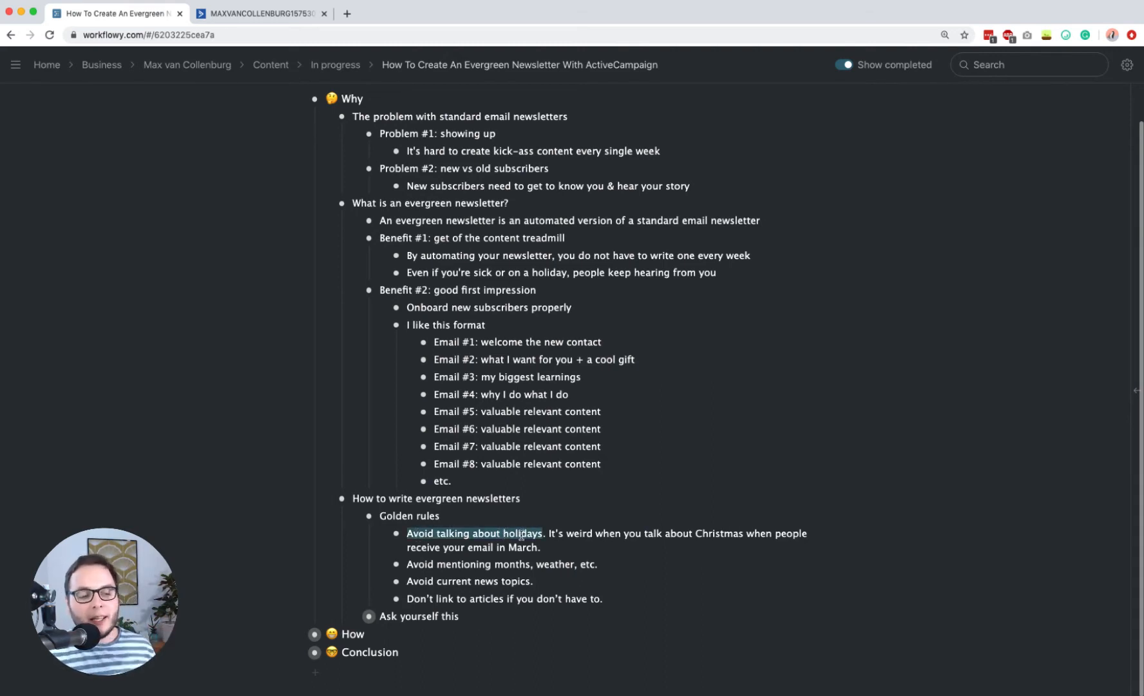
click(582, 534)
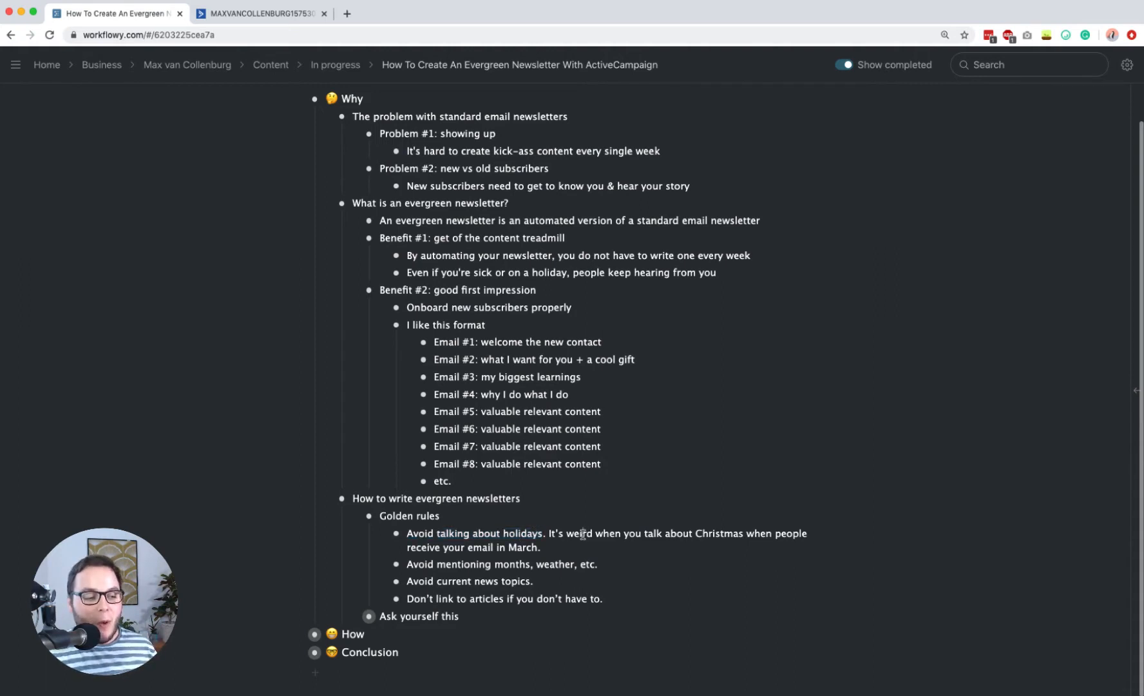
double_click(516, 543)
click(493, 542)
triple_click(493, 542)
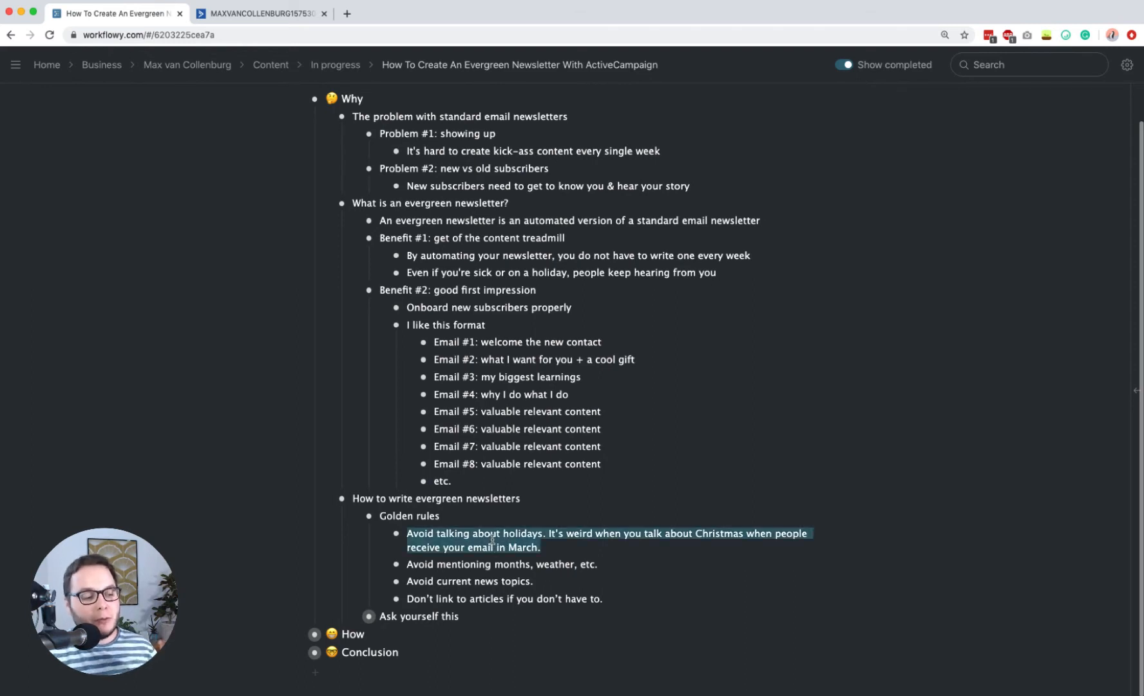
triple_click(450, 557)
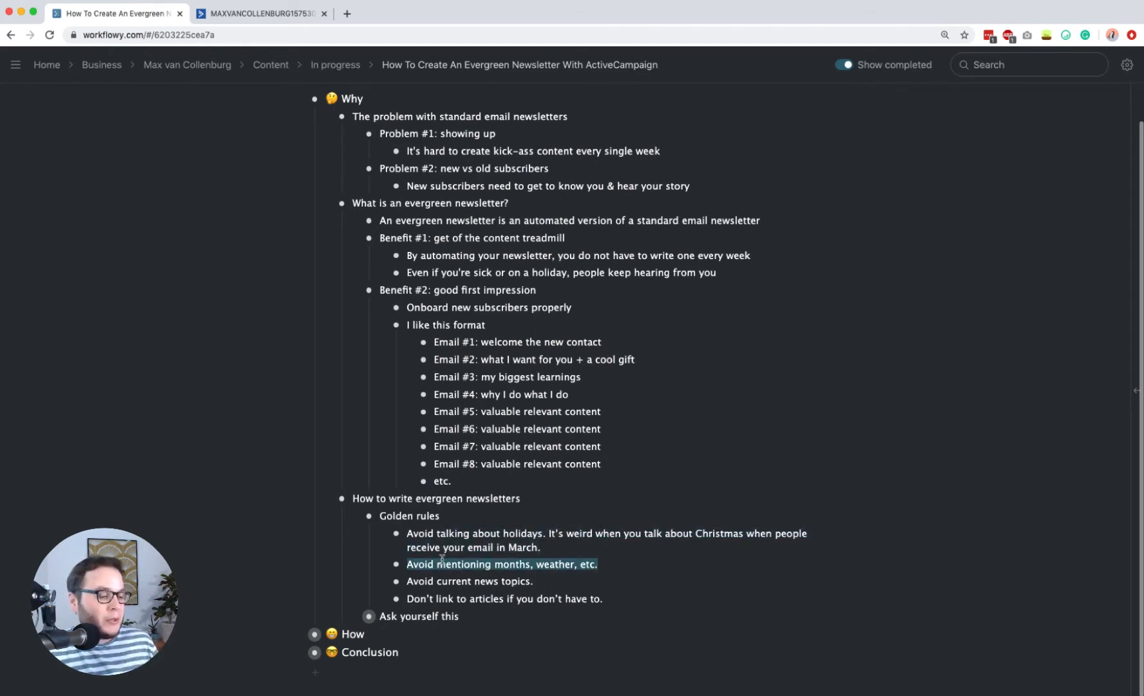
click(541, 560)
double_click(547, 562)
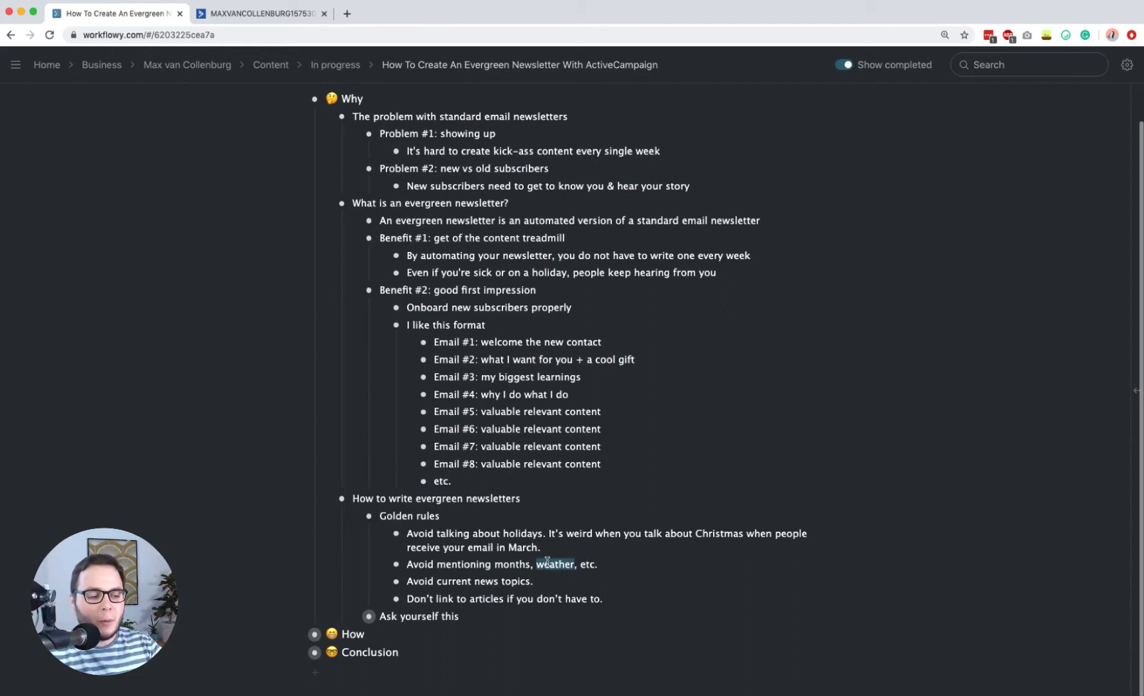
click(524, 562)
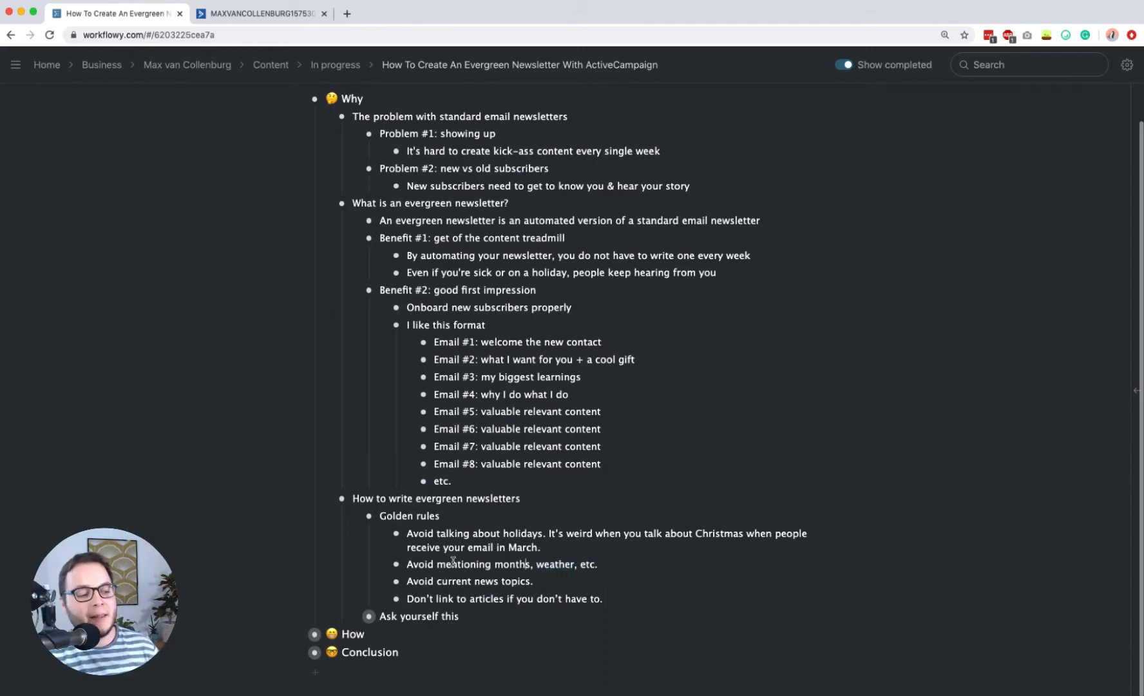
triple_click(445, 582)
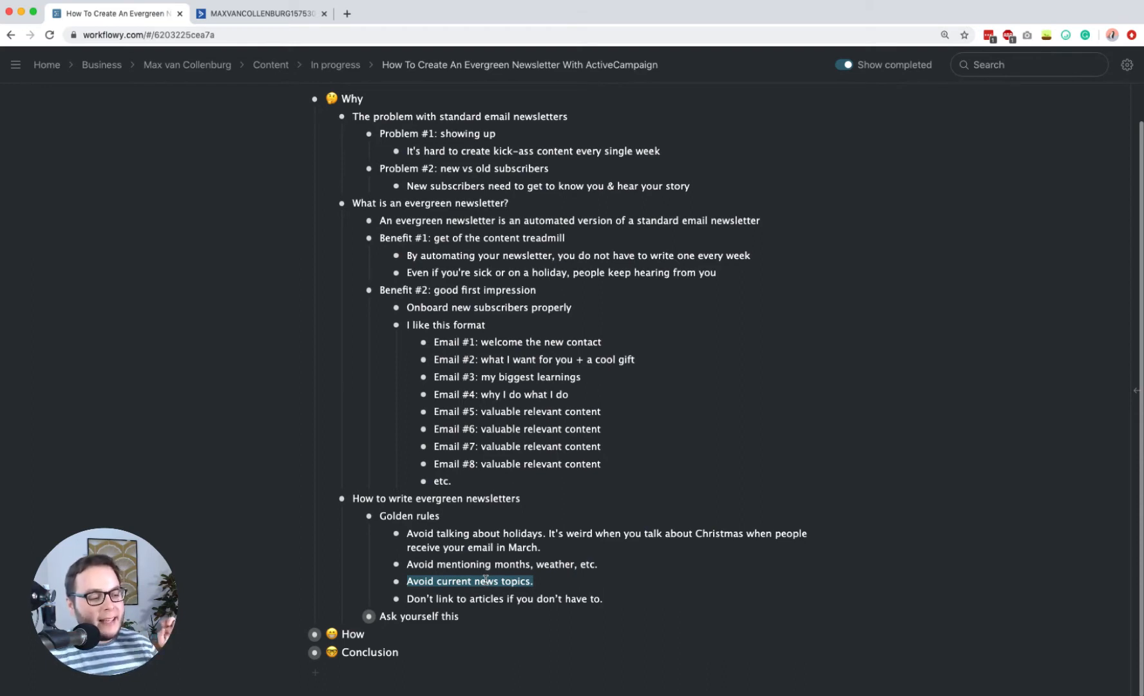
triple_click(468, 596)
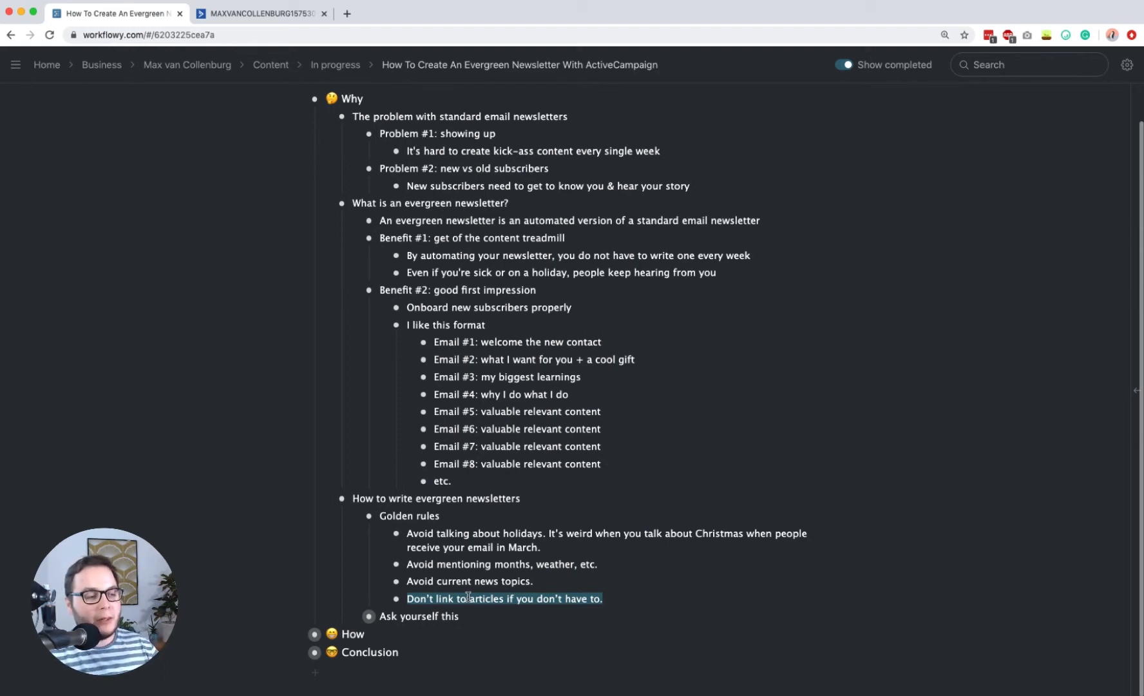
click(468, 597)
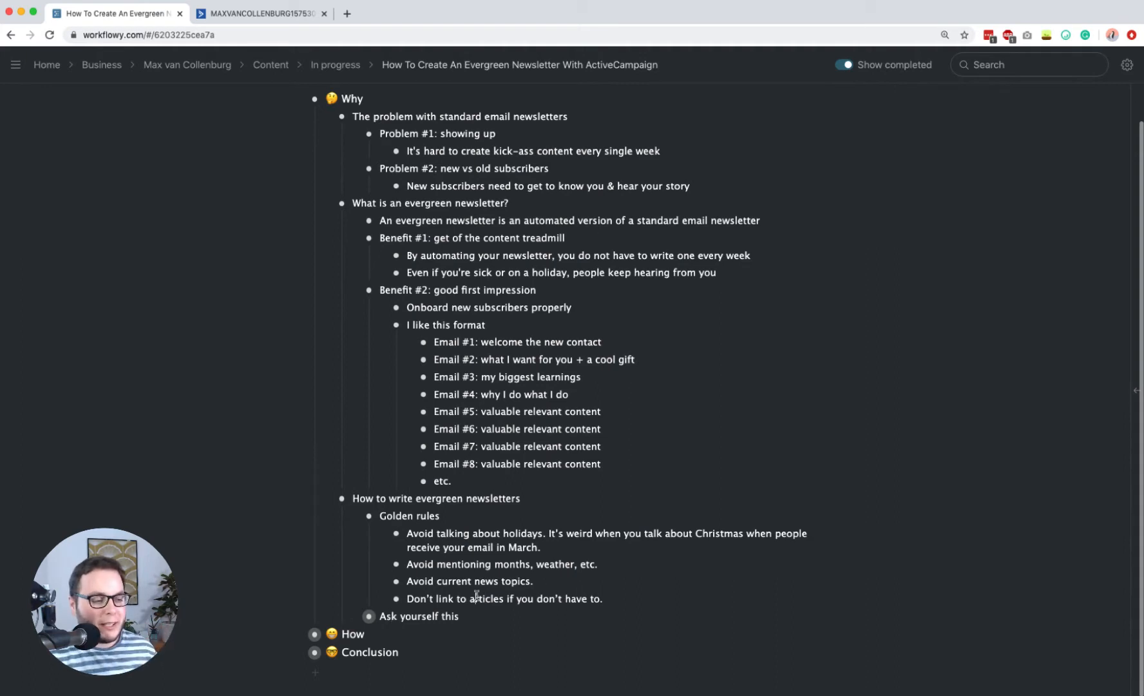
Step: Expand "Ask yourself this" under "How to write evergreen newsletters" to read the relevance check
click(397, 616)
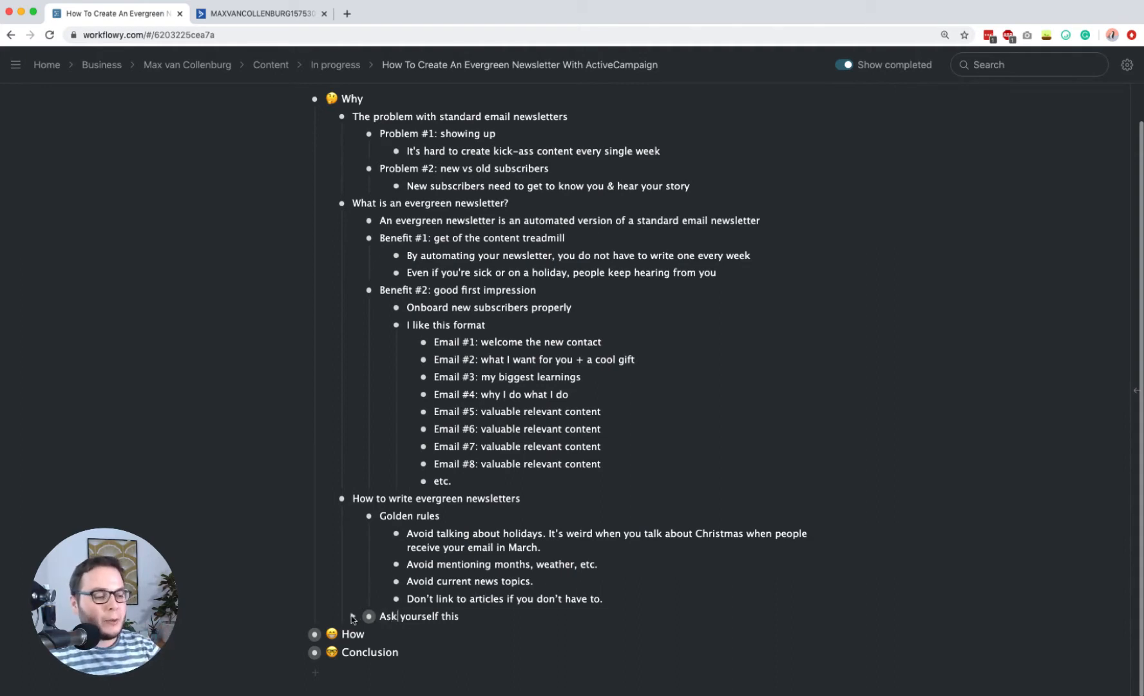
click(351, 616)
scroll(461, 570, down, 2)
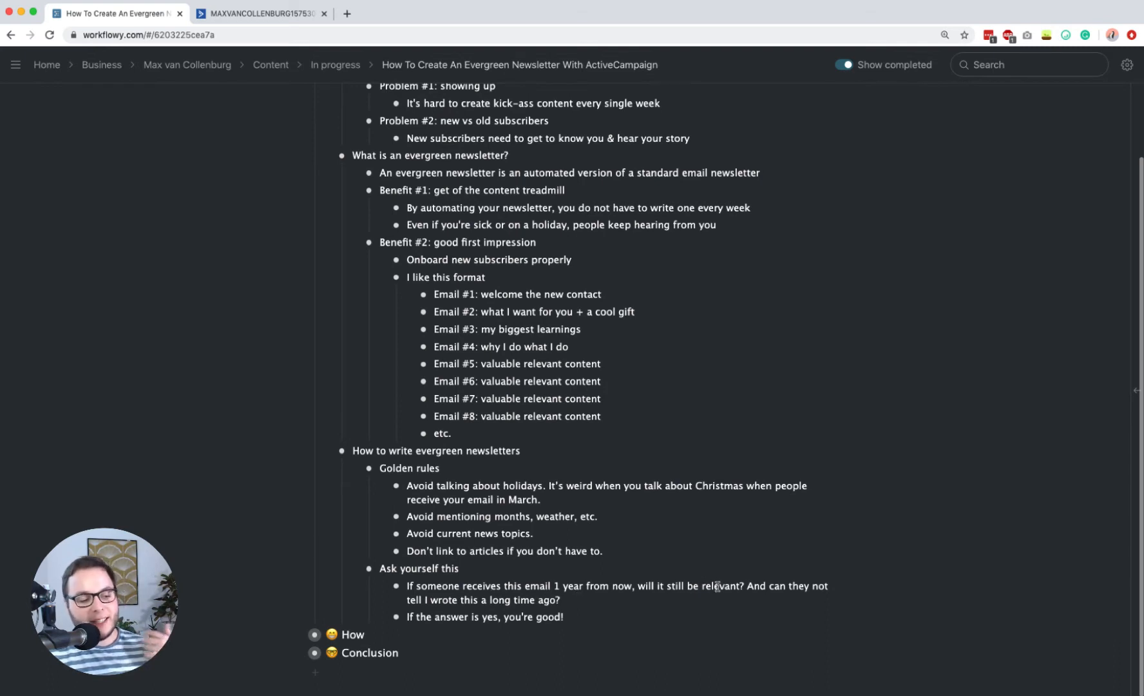
Step: Read the relevance question and its conclusion under "Ask yourself this"
drag(637, 586, 726, 586)
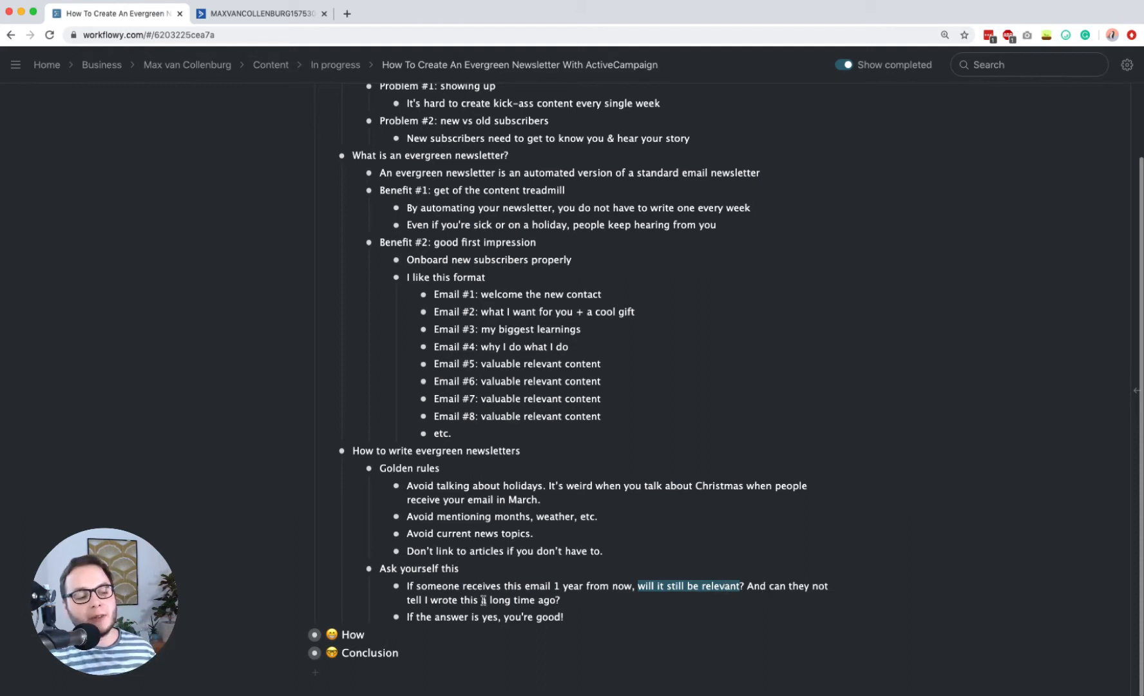
click(527, 617)
click(571, 616)
drag(571, 616, 470, 606)
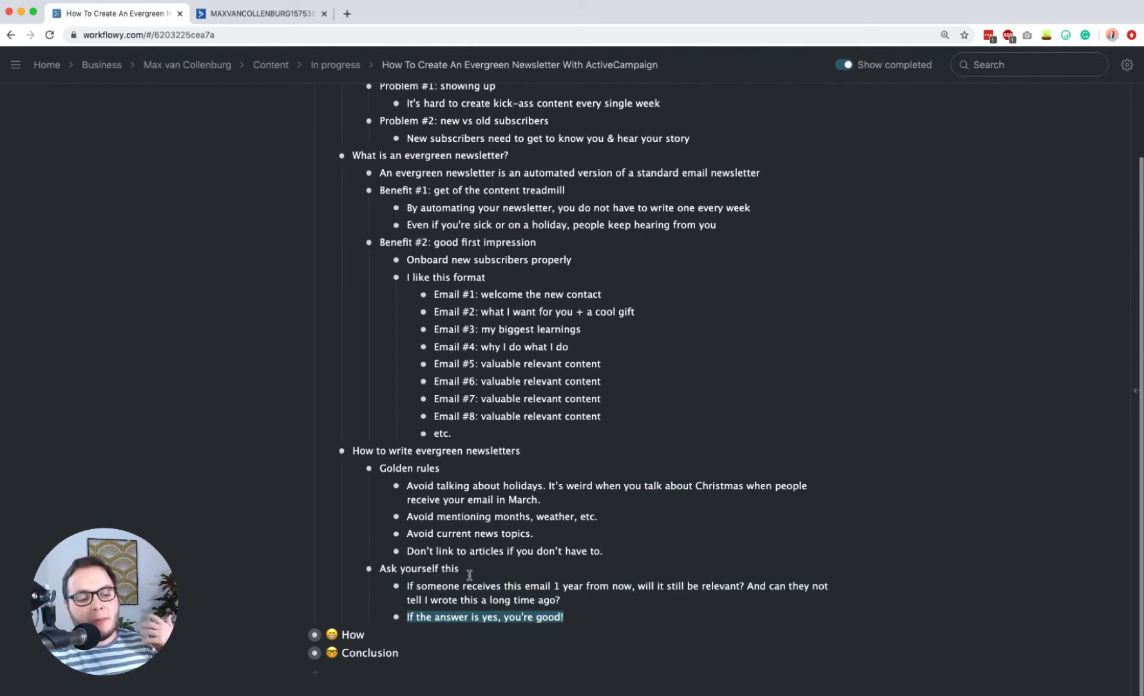
click(488, 595)
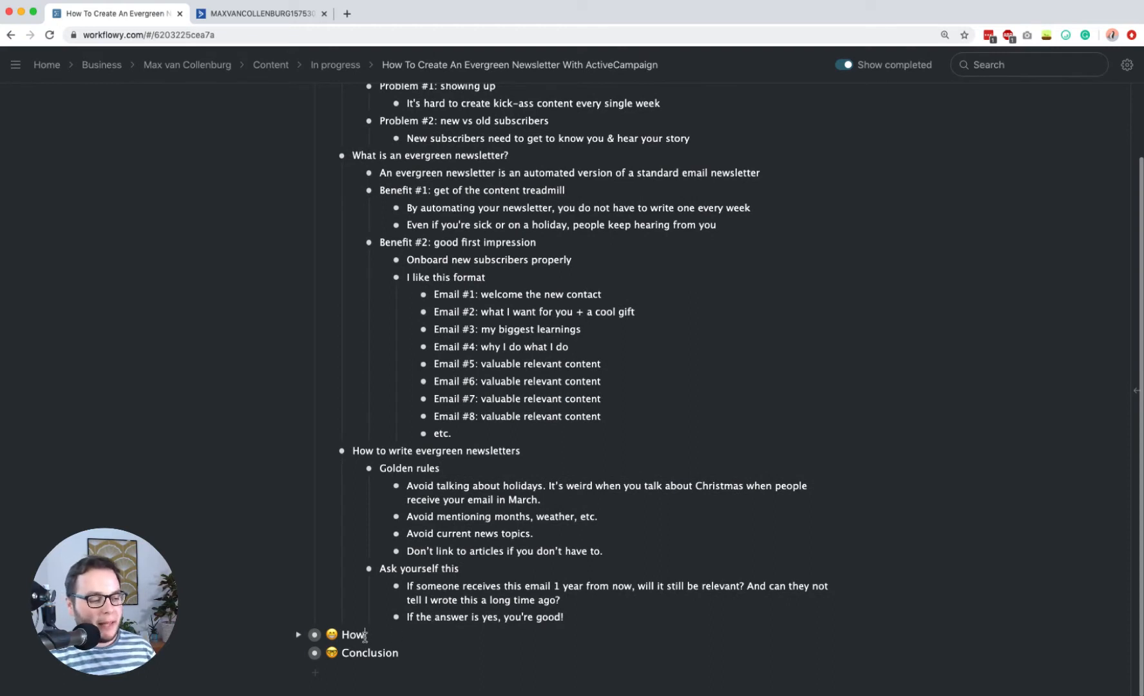
Step: Expand the How section, go over its three topics, and expand "Setting up the automation"
click(298, 635)
scroll(506, 579, down, 2)
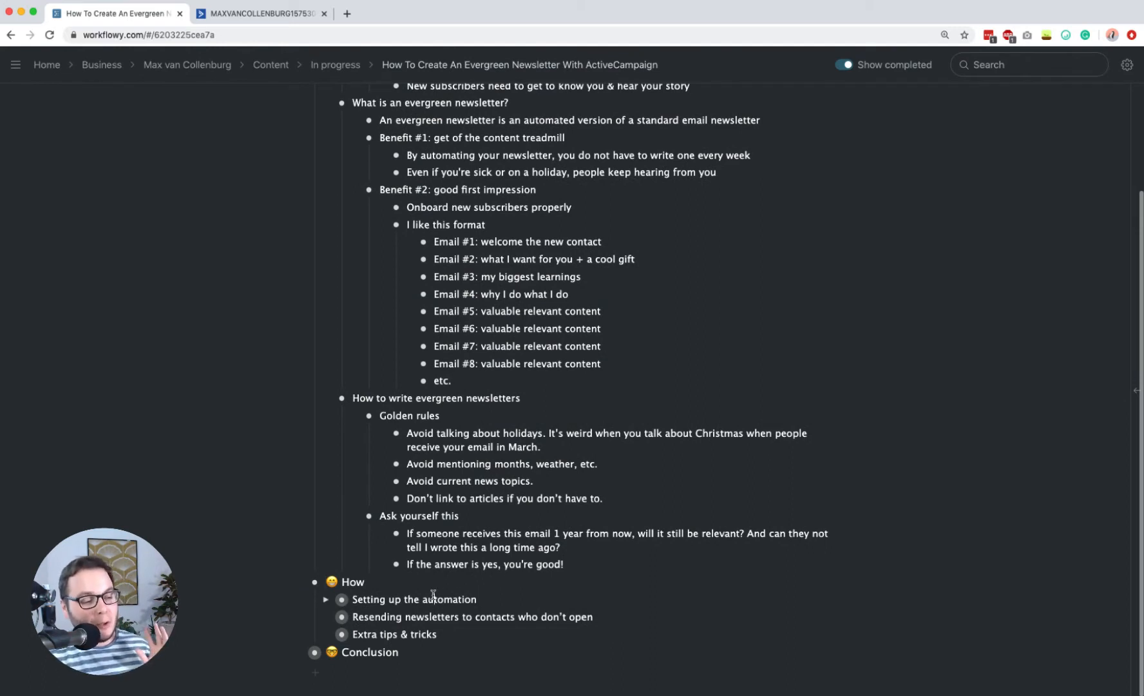
triple_click(370, 600)
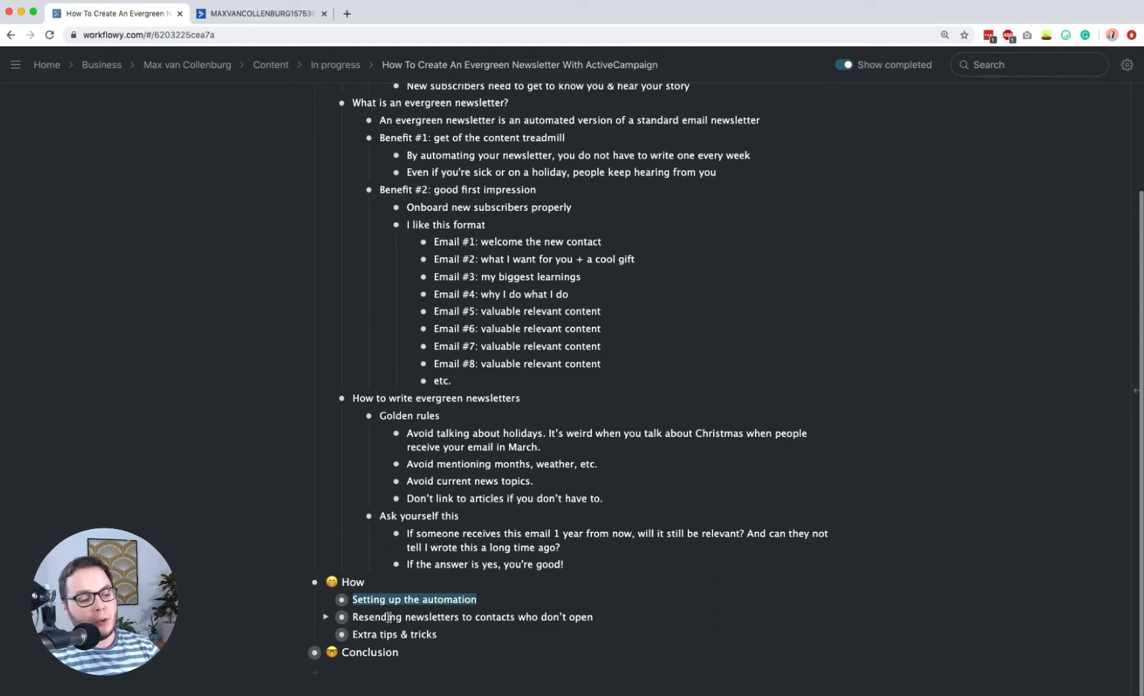
triple_click(388, 617)
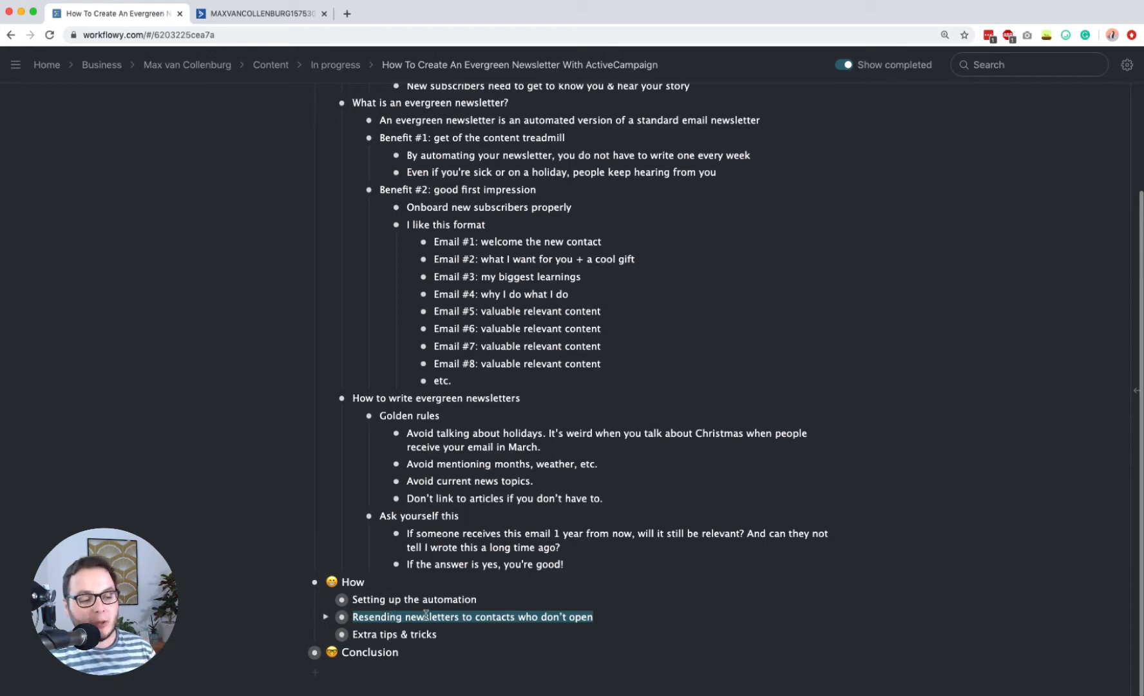
click(417, 616)
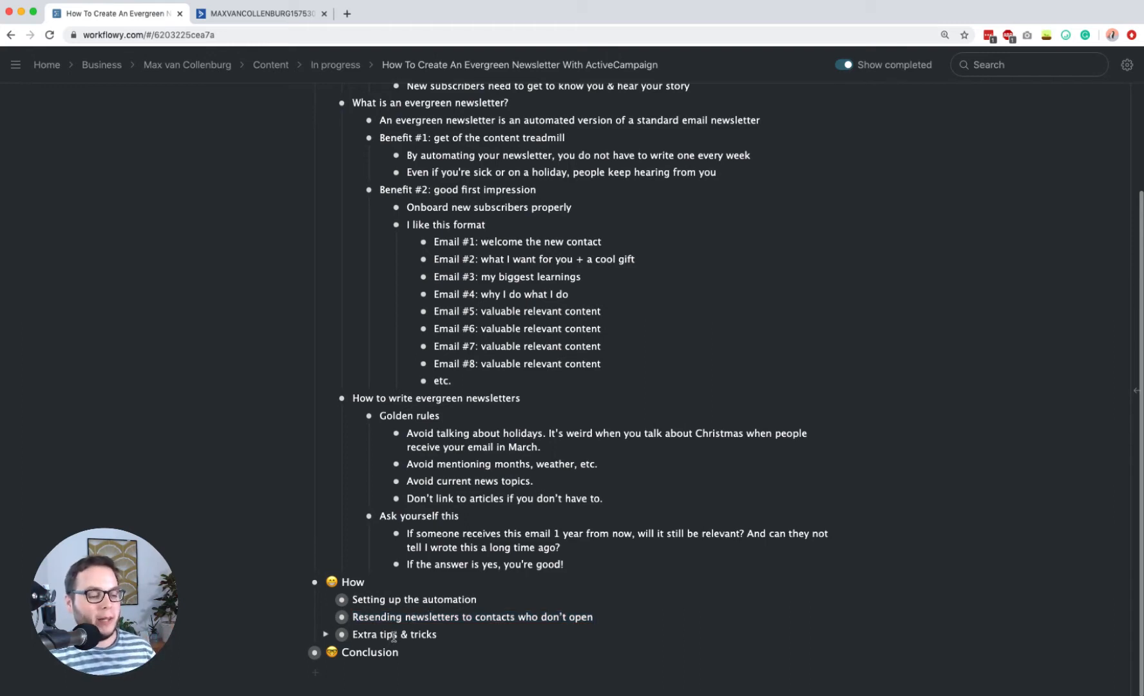
triple_click(392, 634)
click(402, 633)
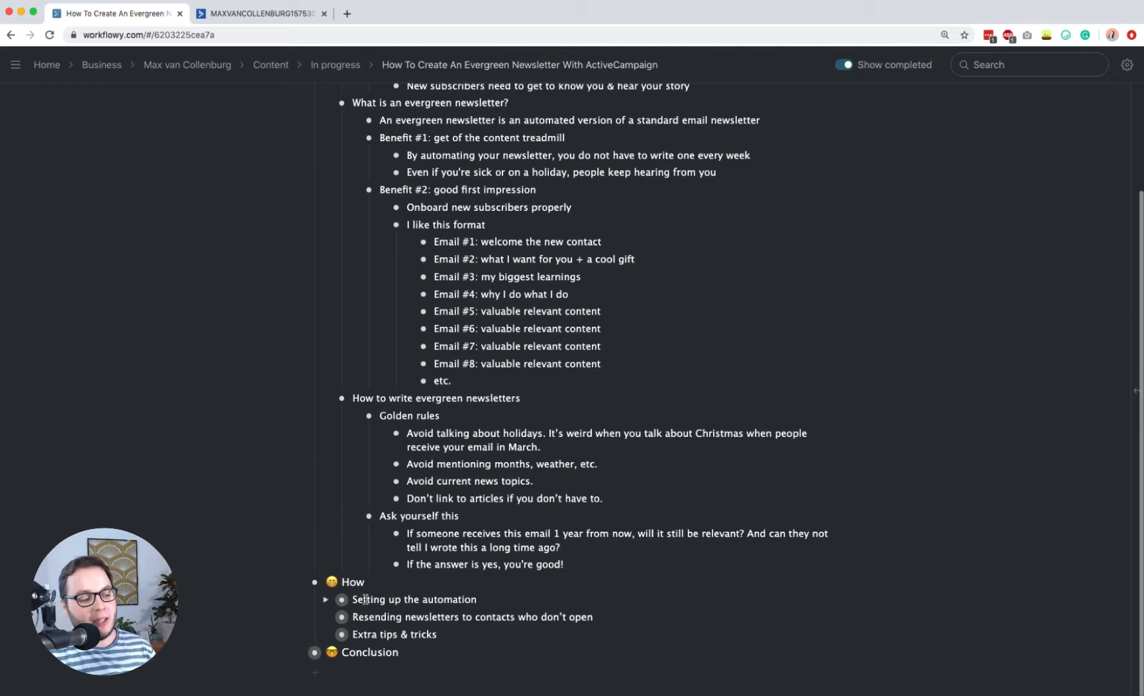
click(325, 601)
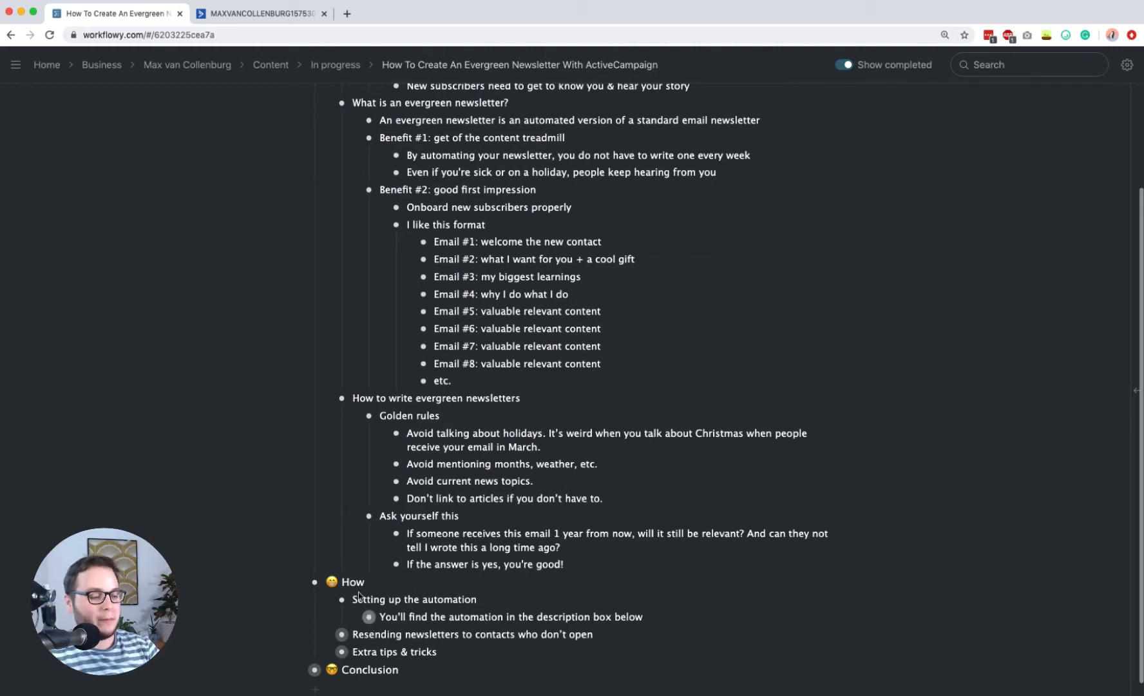
Step: Switch to ActiveCampaign and create a new automation with the Start from Scratch recipe
click(246, 15)
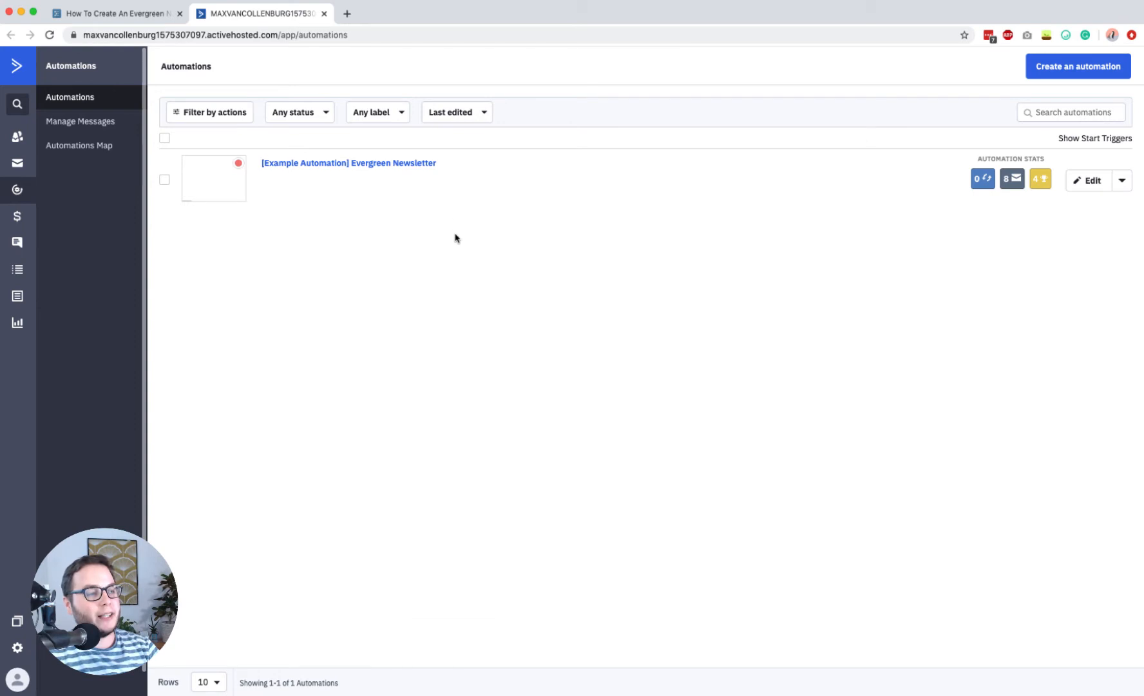
click(1063, 76)
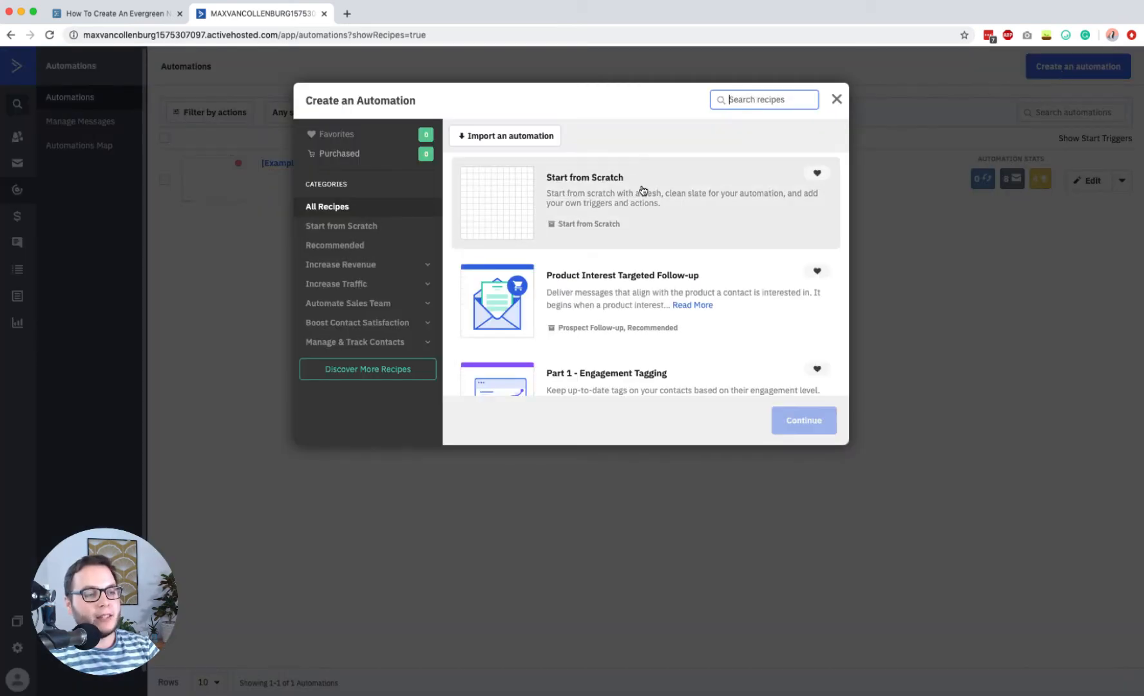
click(602, 193)
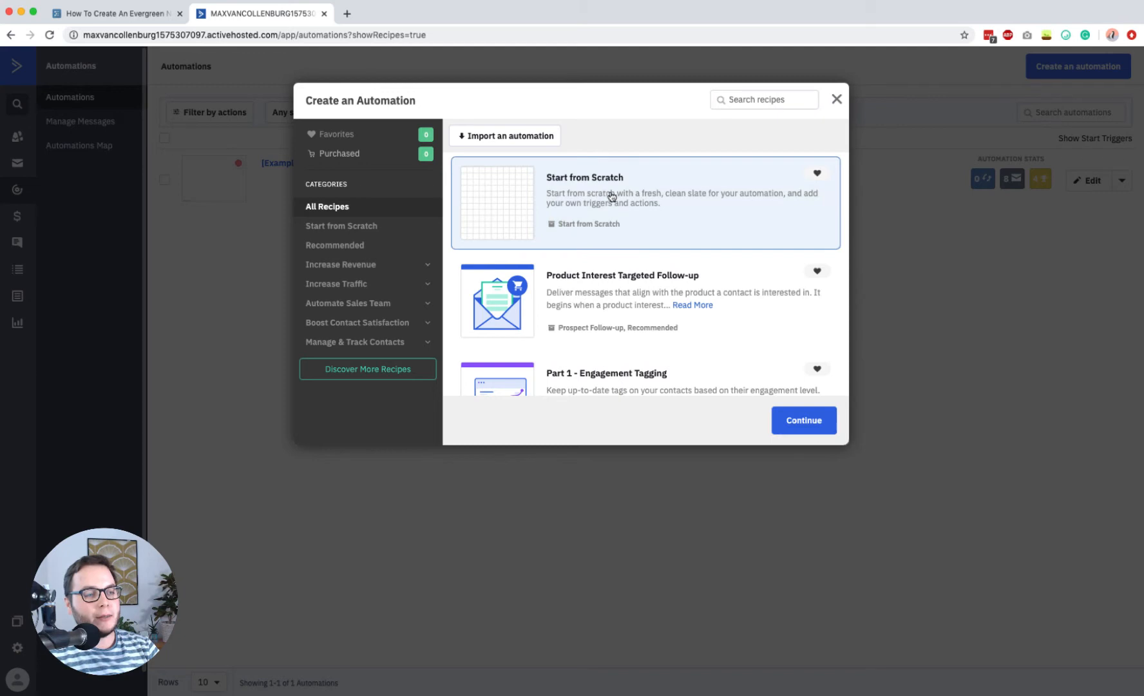
click(791, 424)
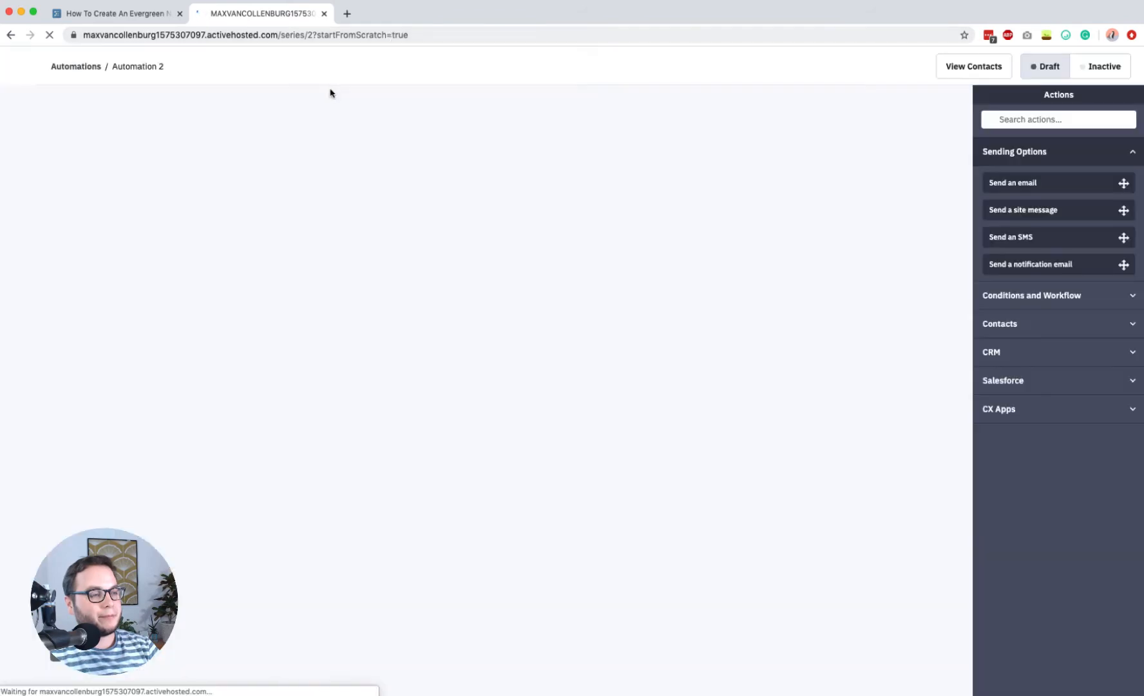
Step: Name the automation "Evergreen Newsletter"
click(137, 65)
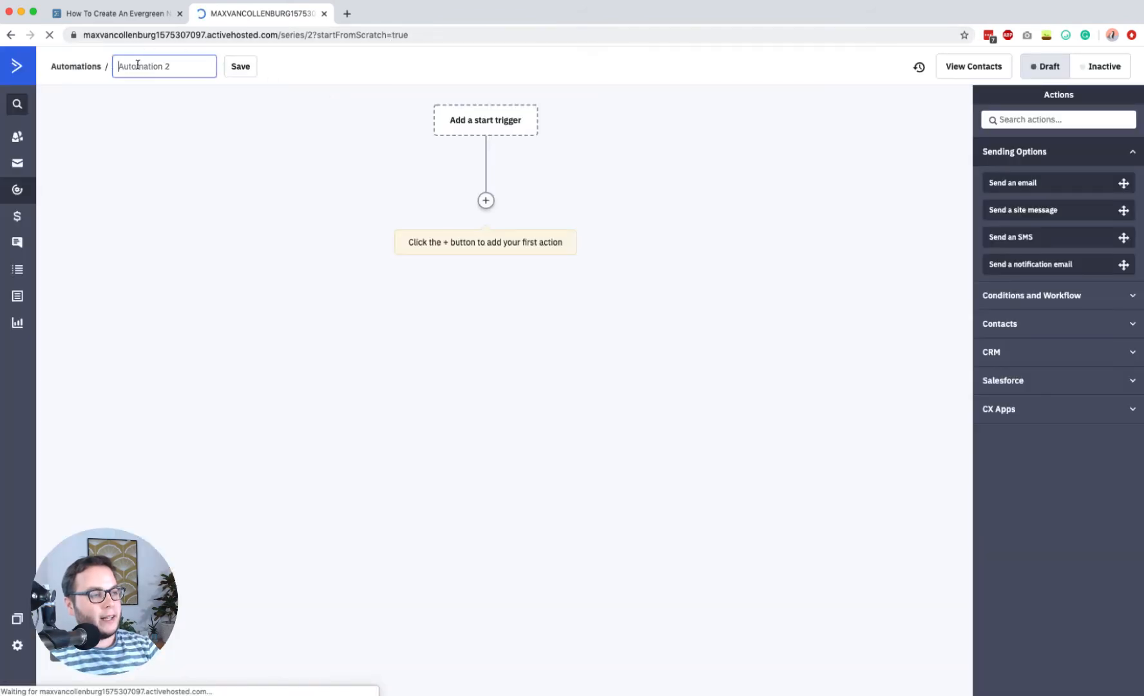
click(141, 65)
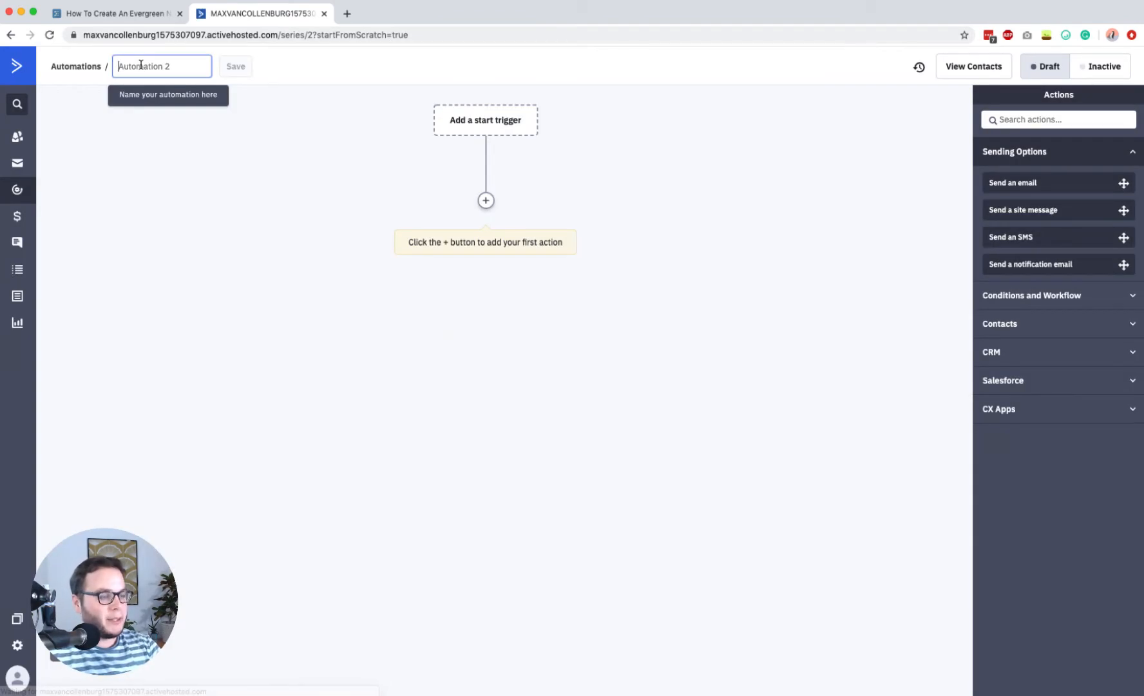
text(Evergreen Newsletter)
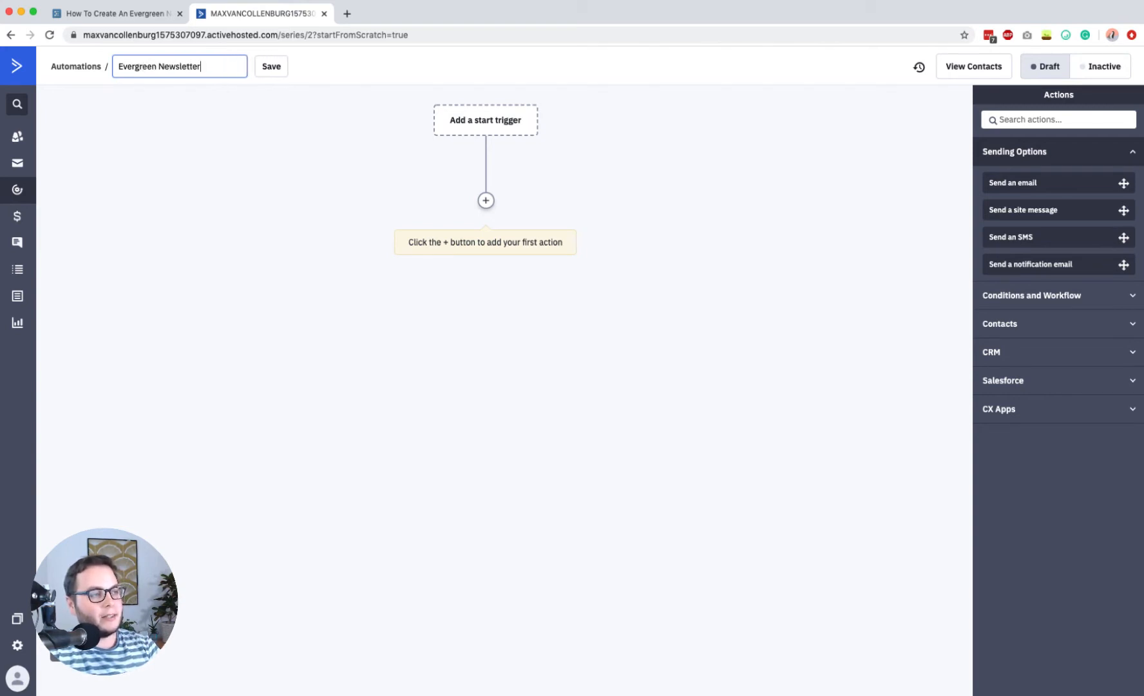
key(Return)
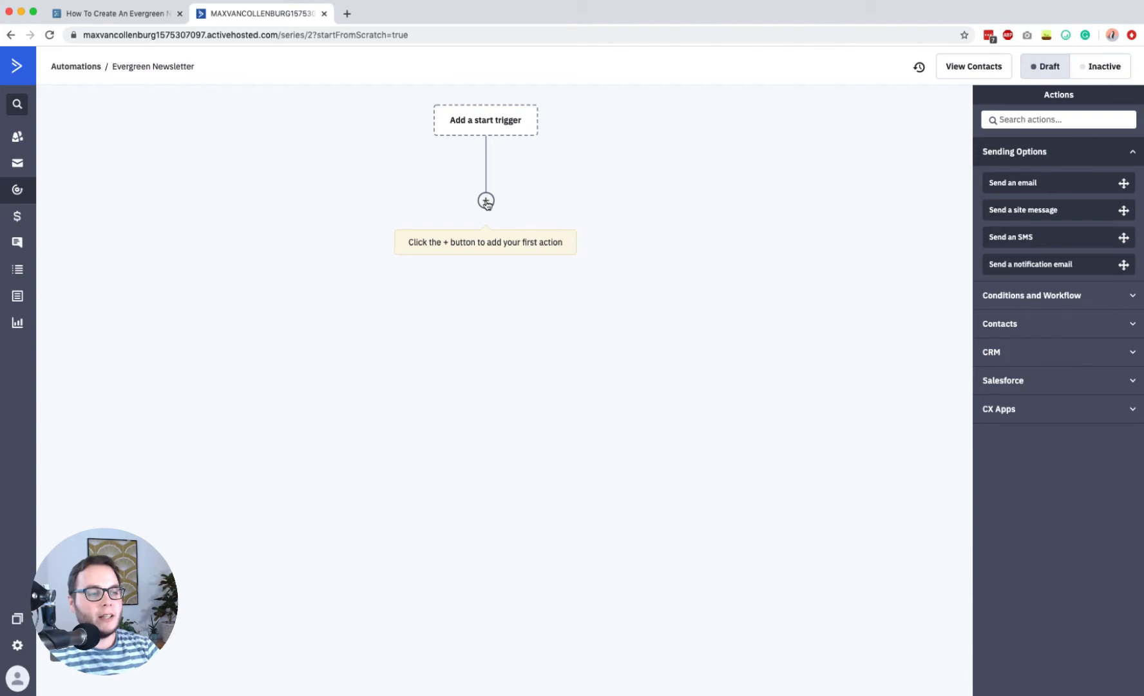
Step: Add a send-email action below the start trigger and create a new email for it named "you're in!"
click(487, 202)
click(541, 145)
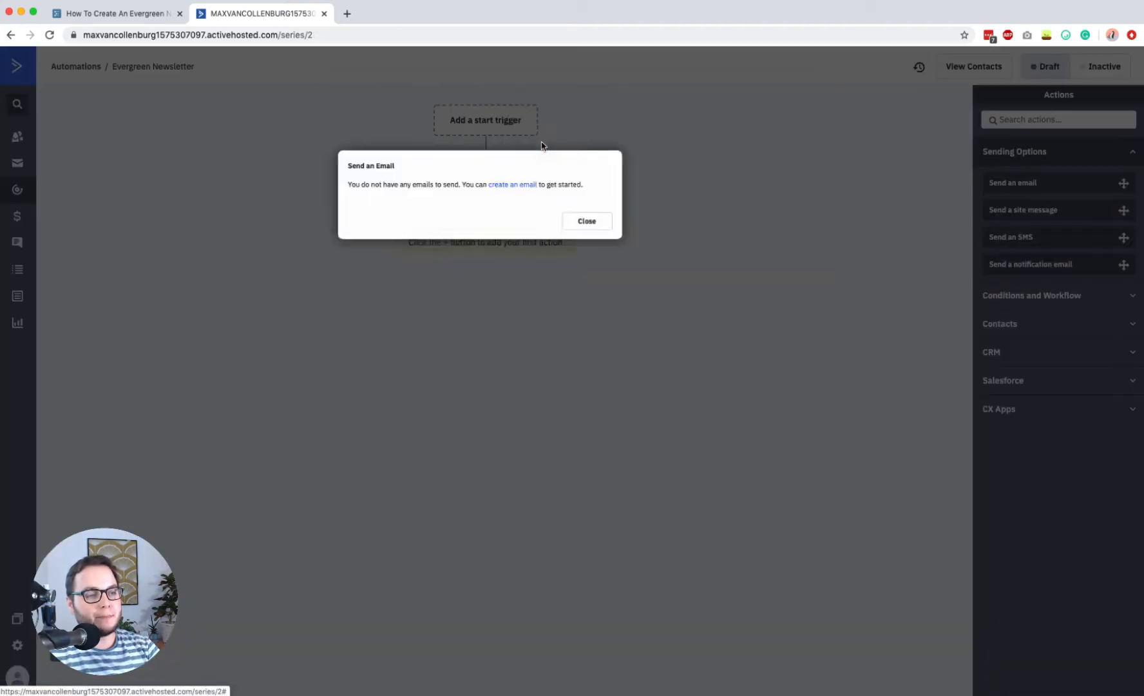
click(516, 184)
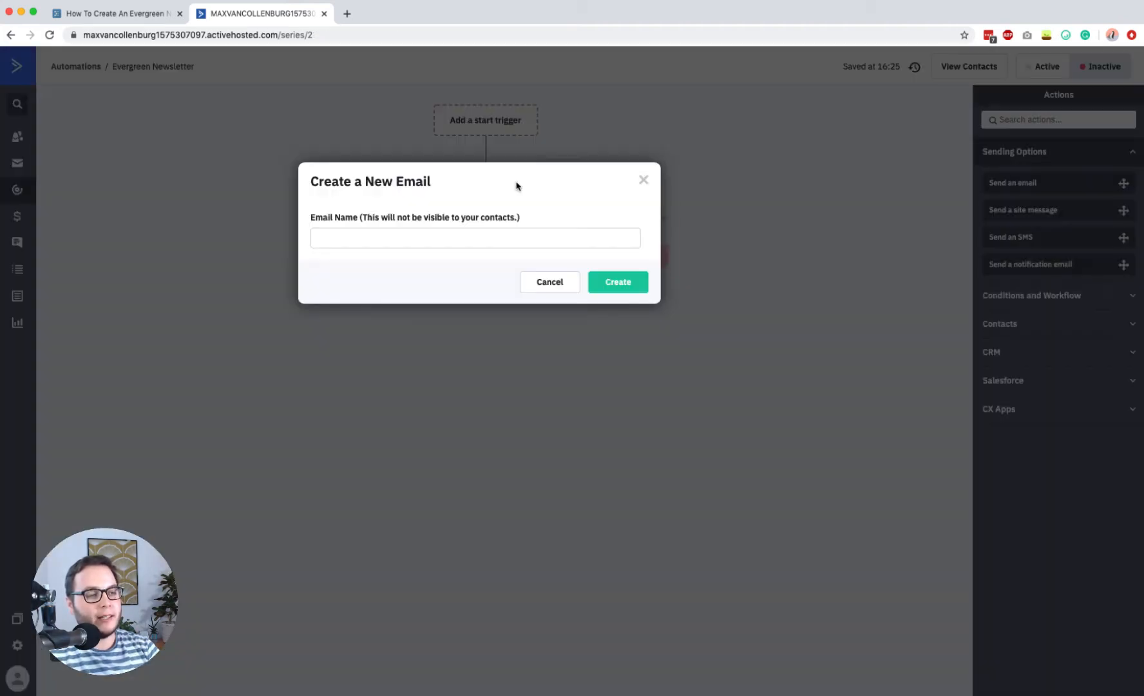
click(455, 236)
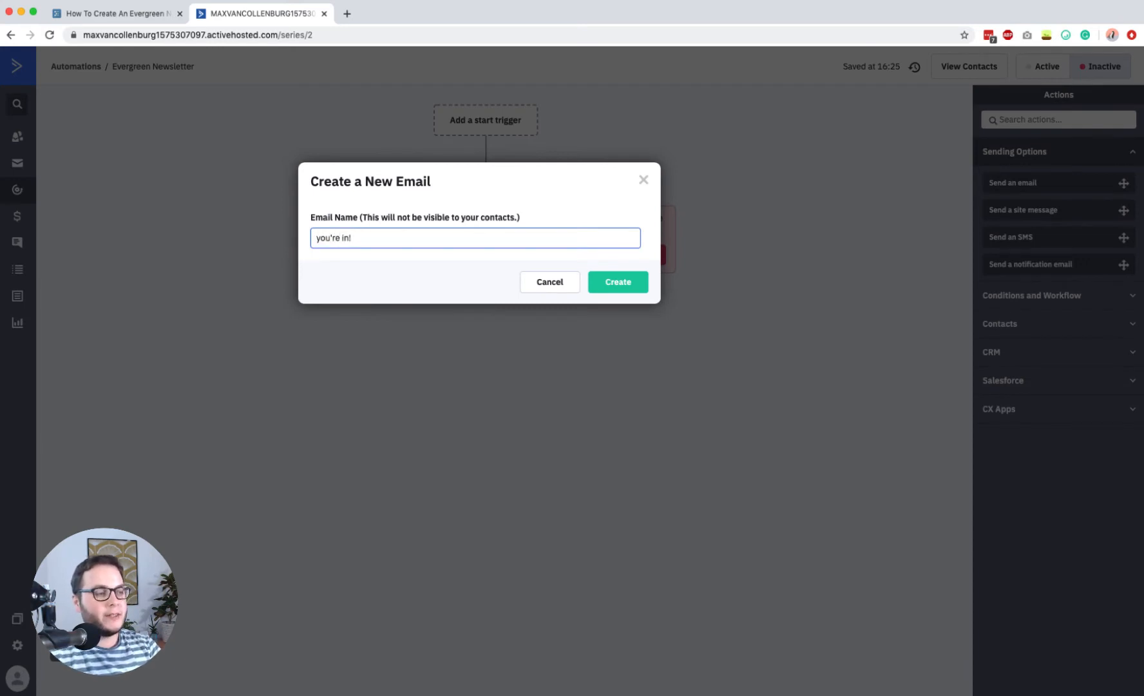
click(628, 289)
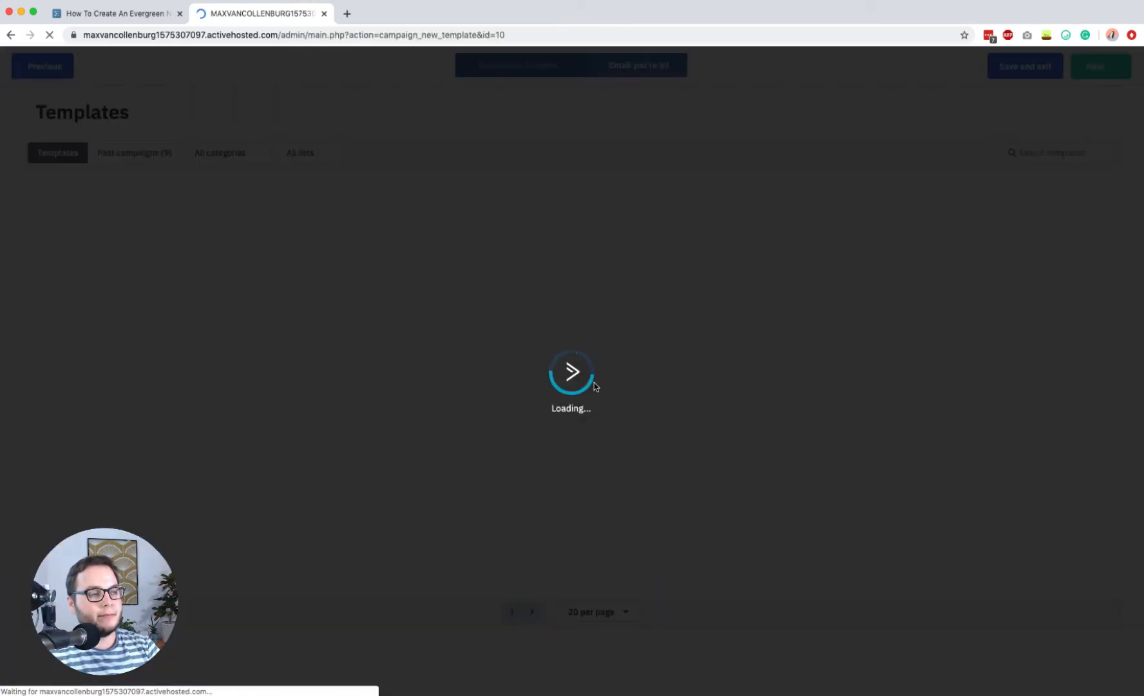
Step: Build the email on the Main Template with the subject "you're in!", and save it as the automation's first email
mouse_move(175, 190)
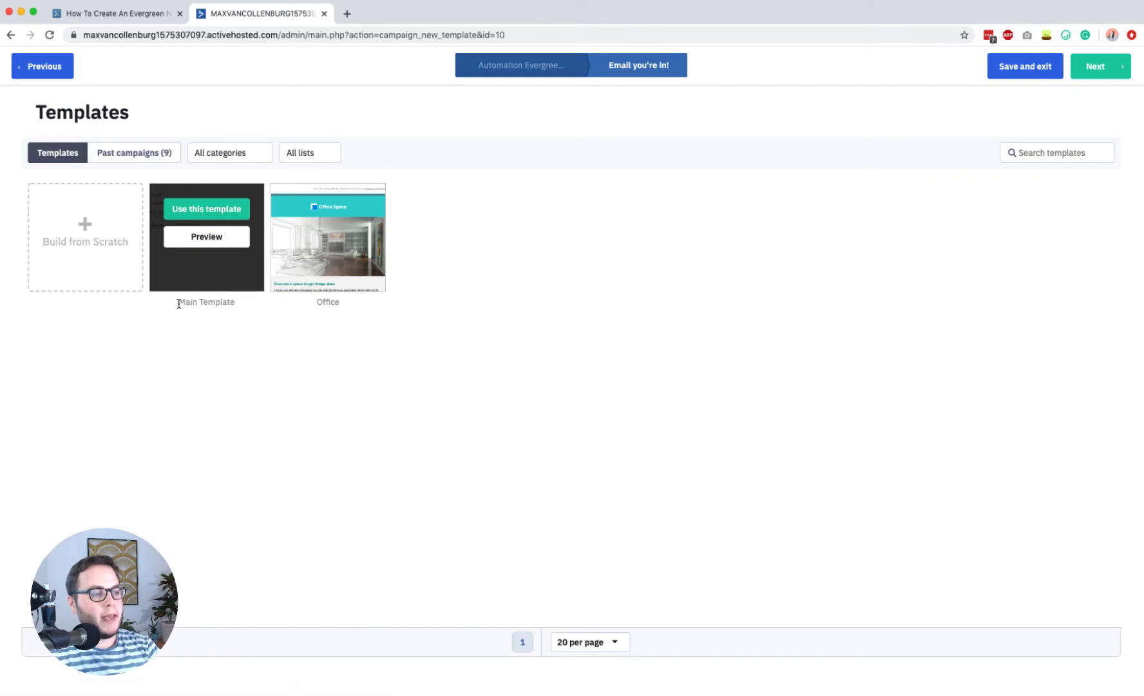
mouse_move(174, 298)
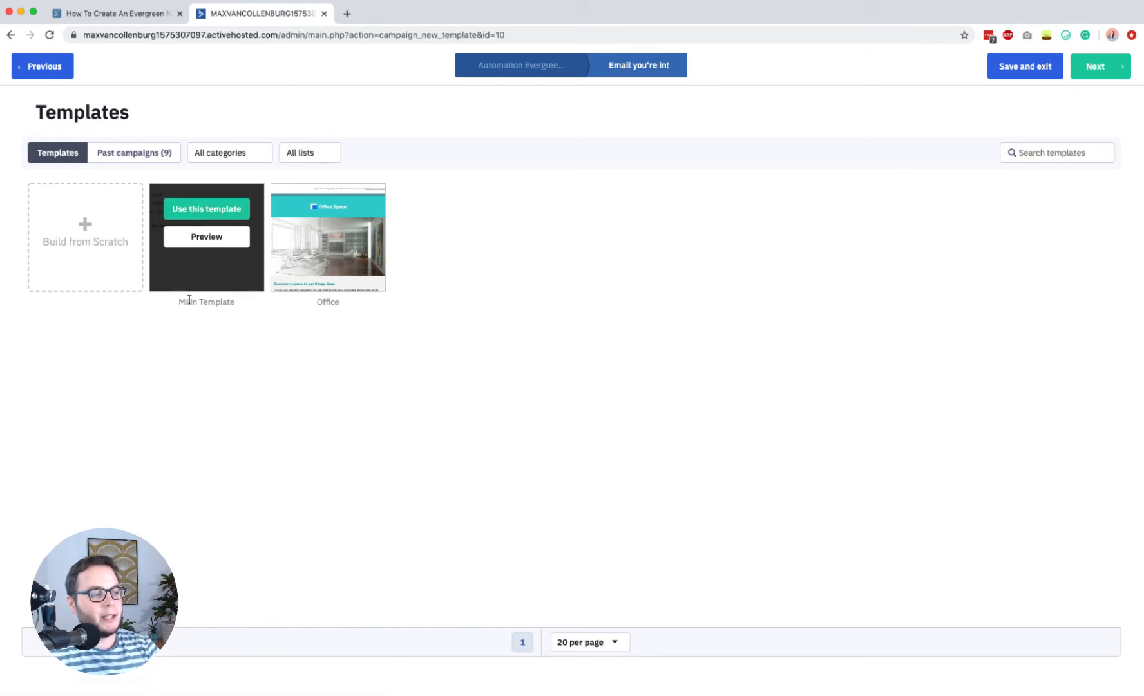
click(196, 213)
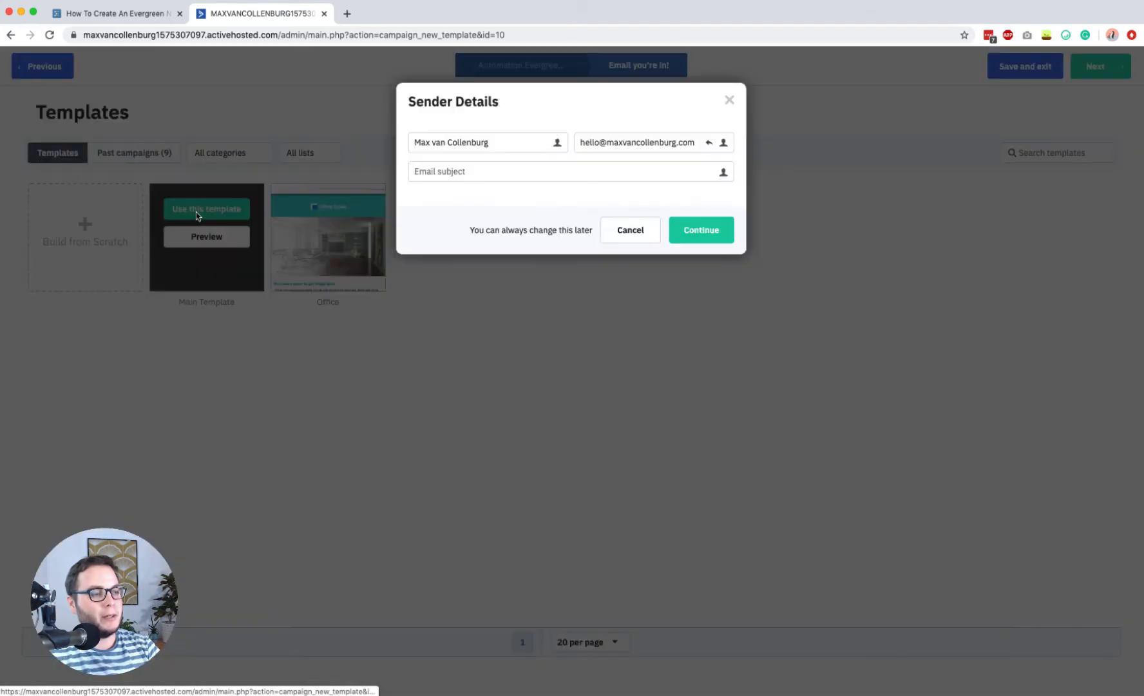
click(514, 176)
text(you're in!)
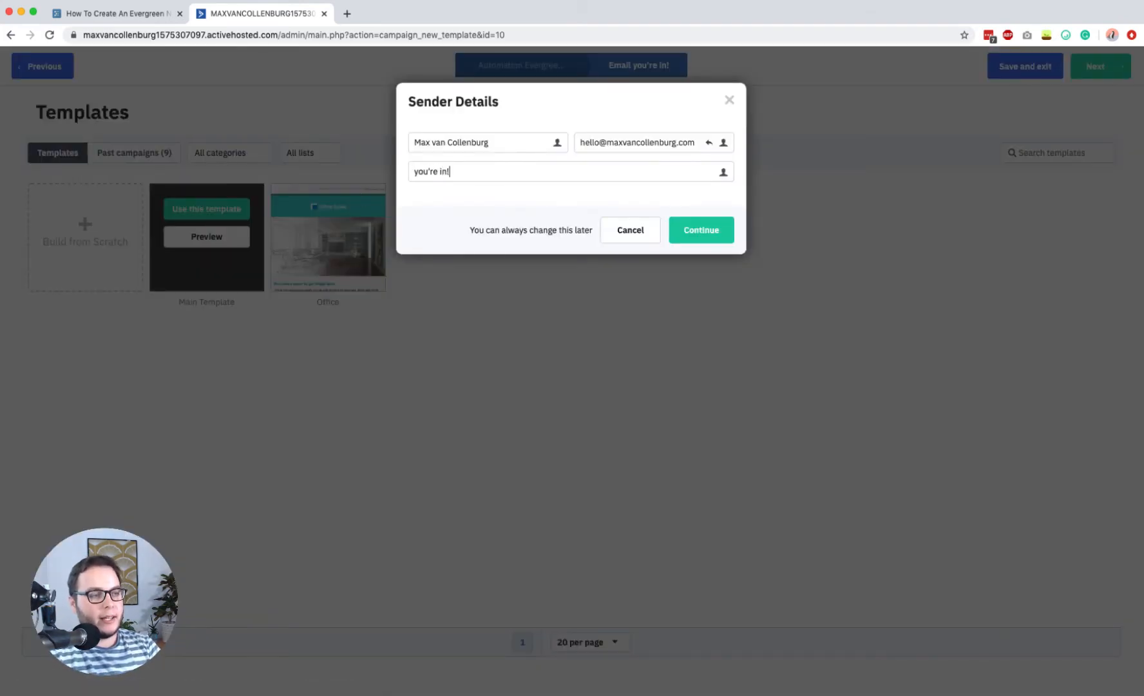
key(Return)
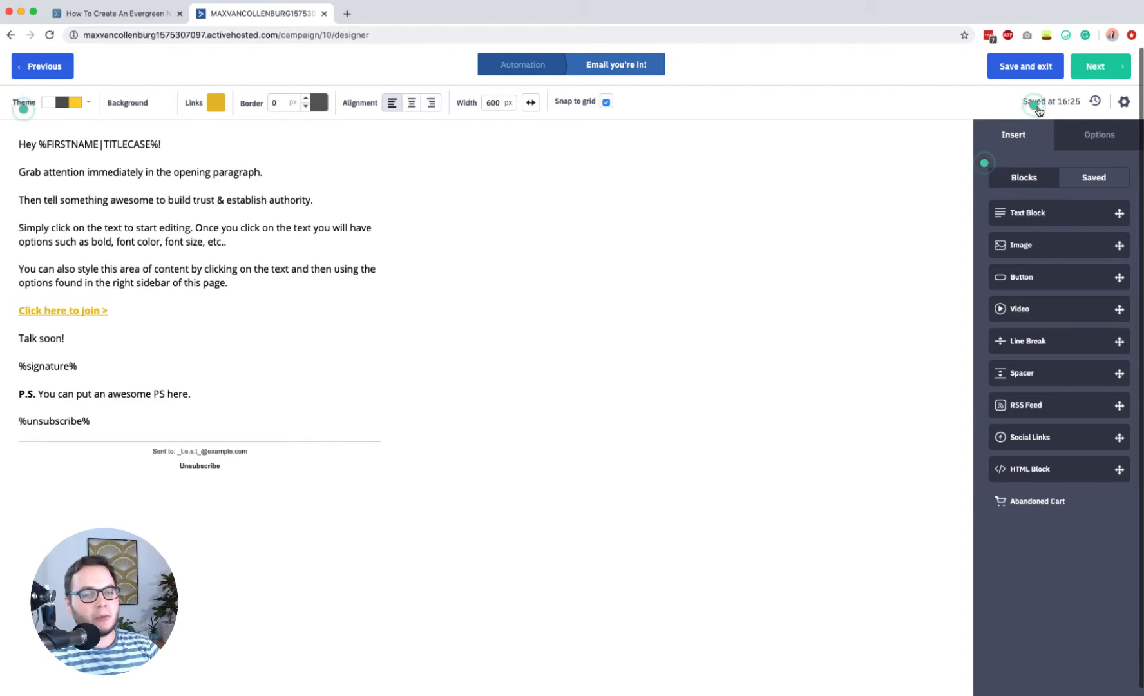
click(1030, 67)
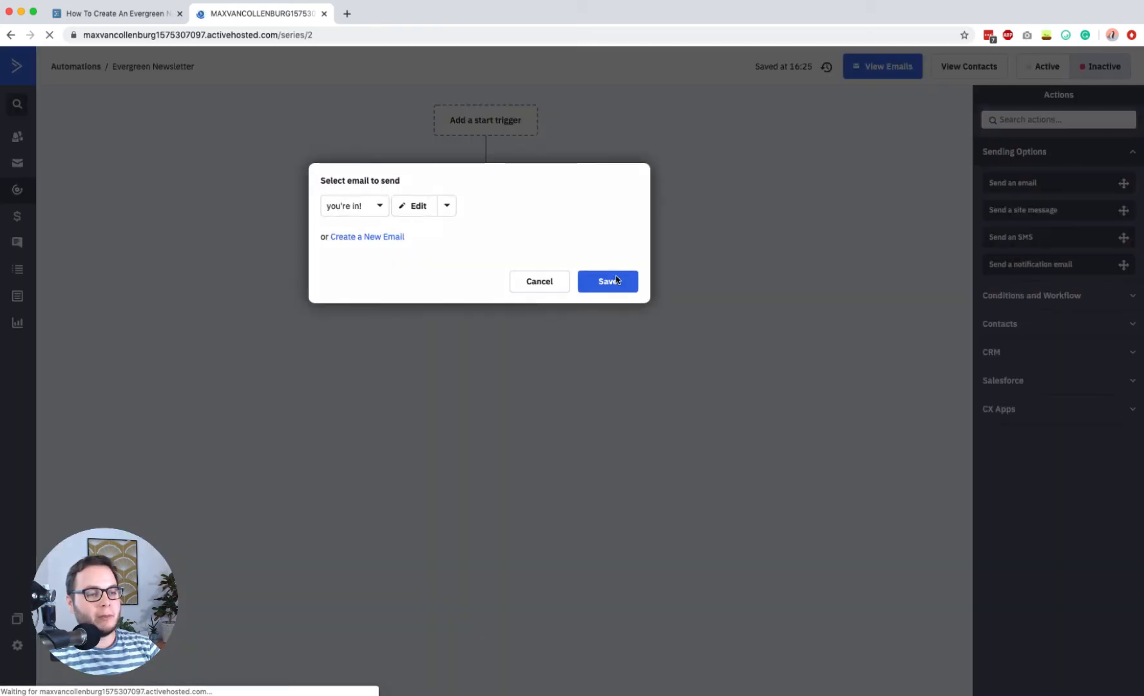
click(609, 280)
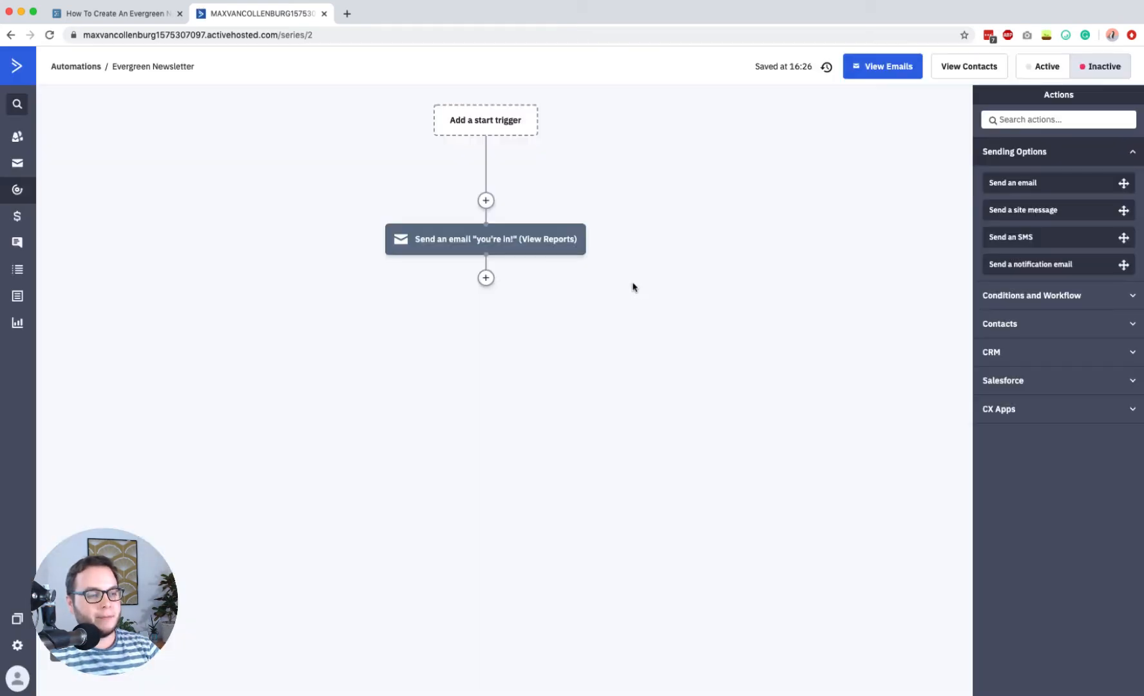
Step: Add a send-email action below "you're in!" with a new email named after outline Email #2, "what I want for you (plus a cool gift)", copying the name
click(484, 279)
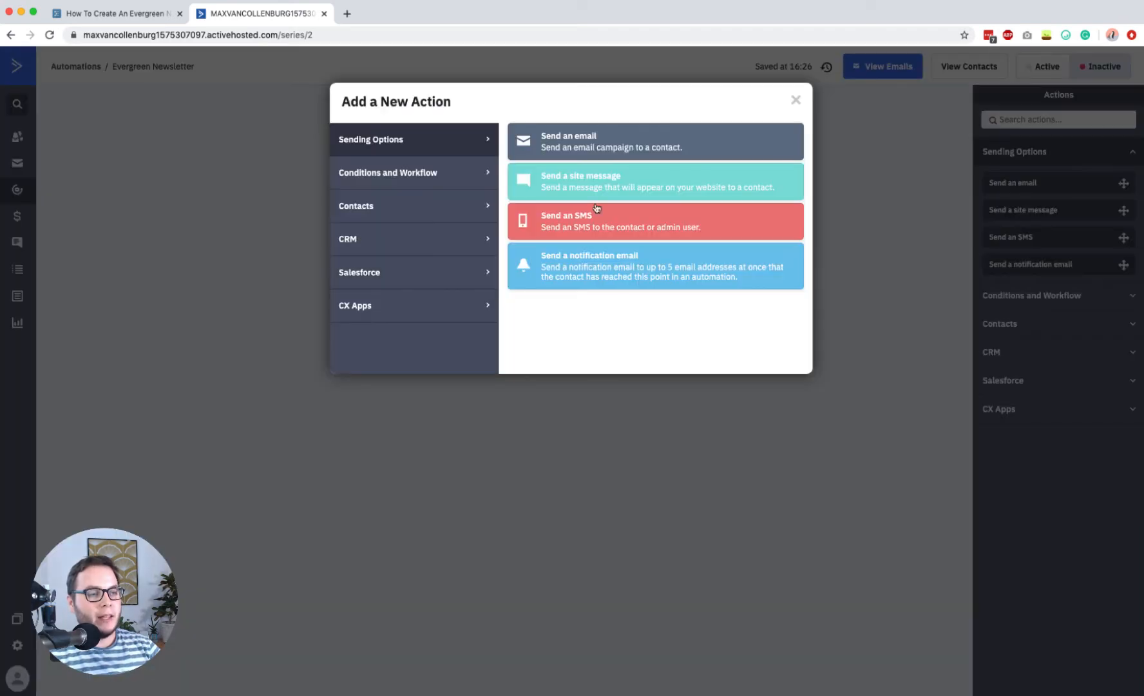
click(568, 148)
click(347, 271)
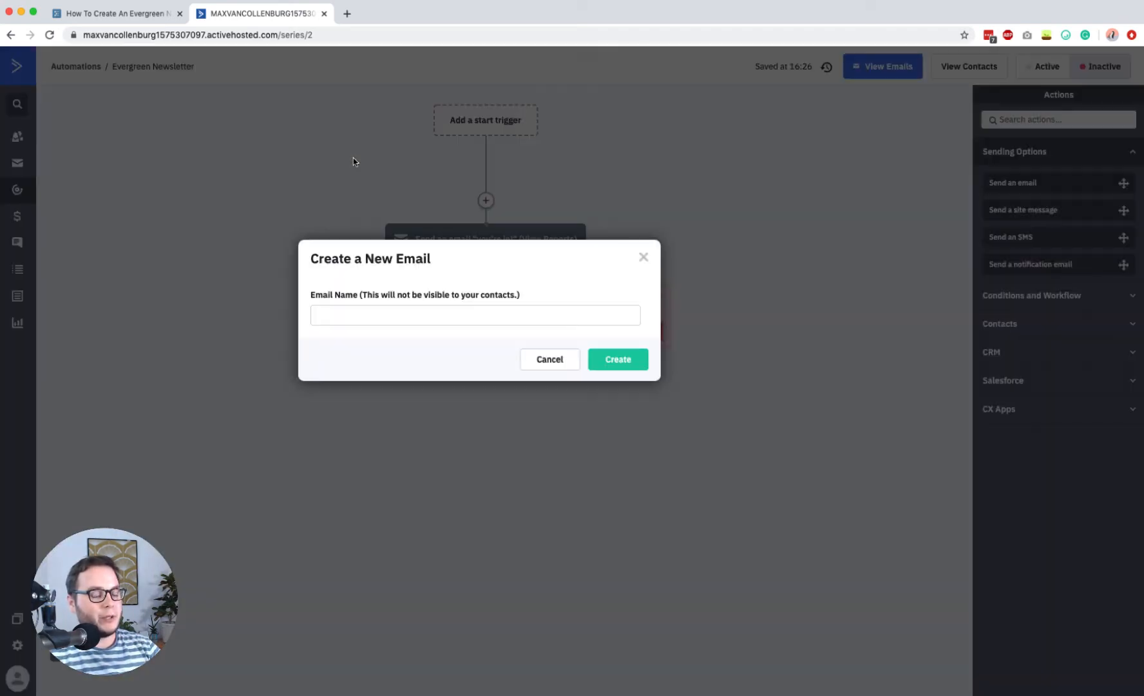
click(365, 315)
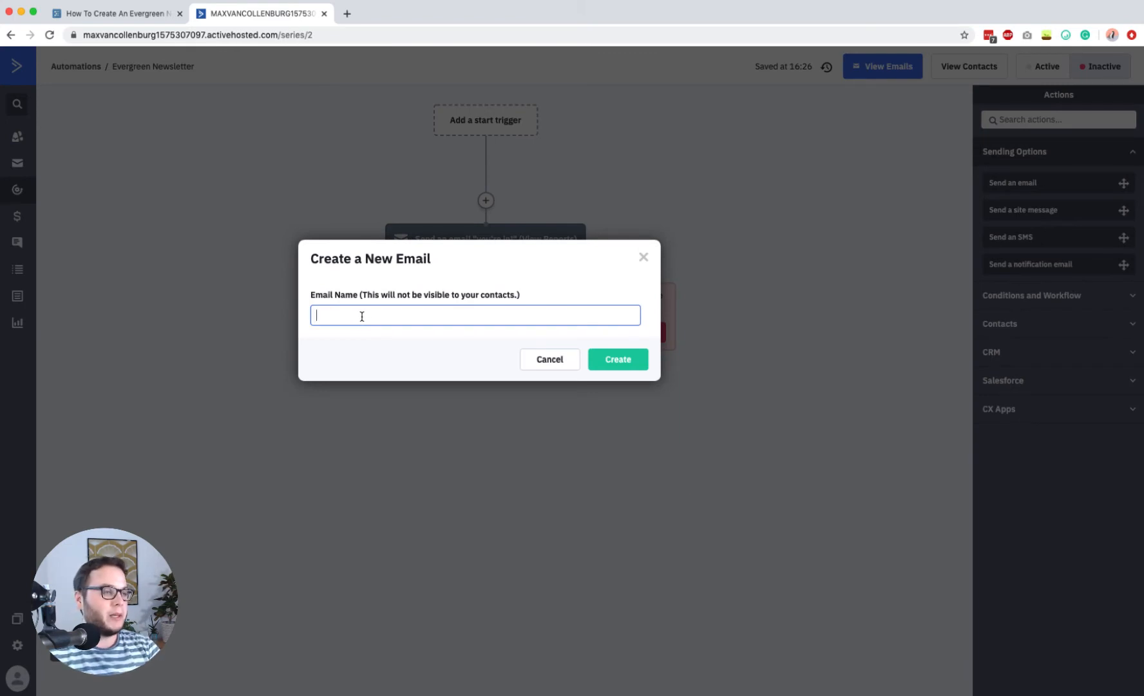
click(122, 8)
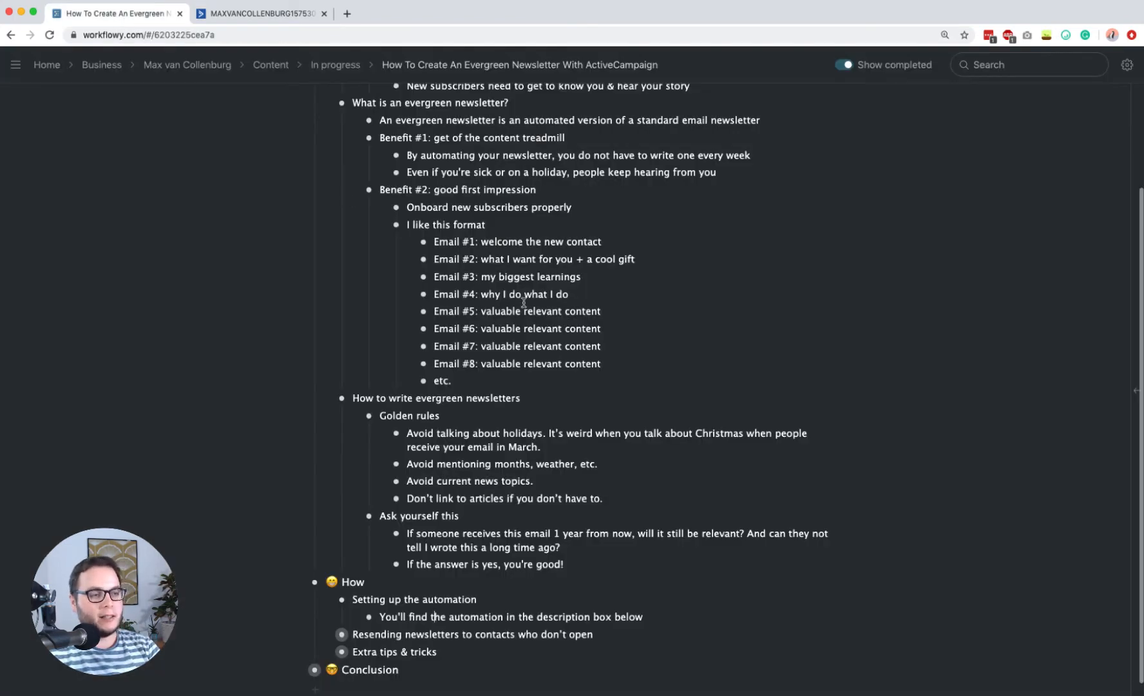
click(274, 13)
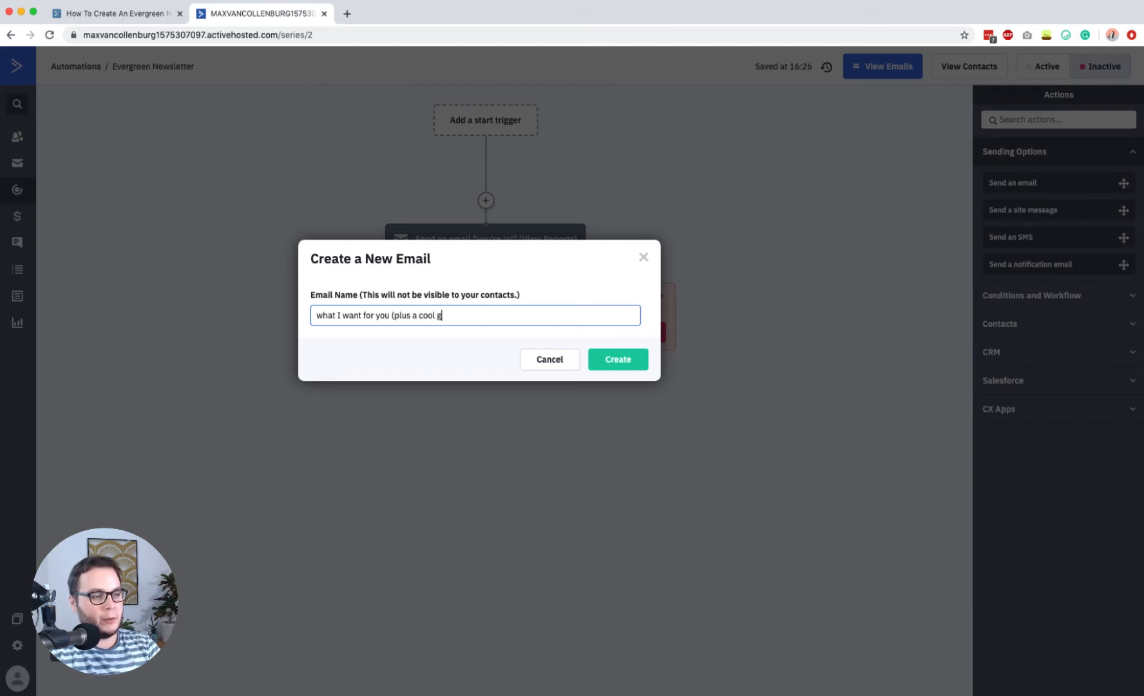
key(super+a)
key(super+c)
click(617, 361)
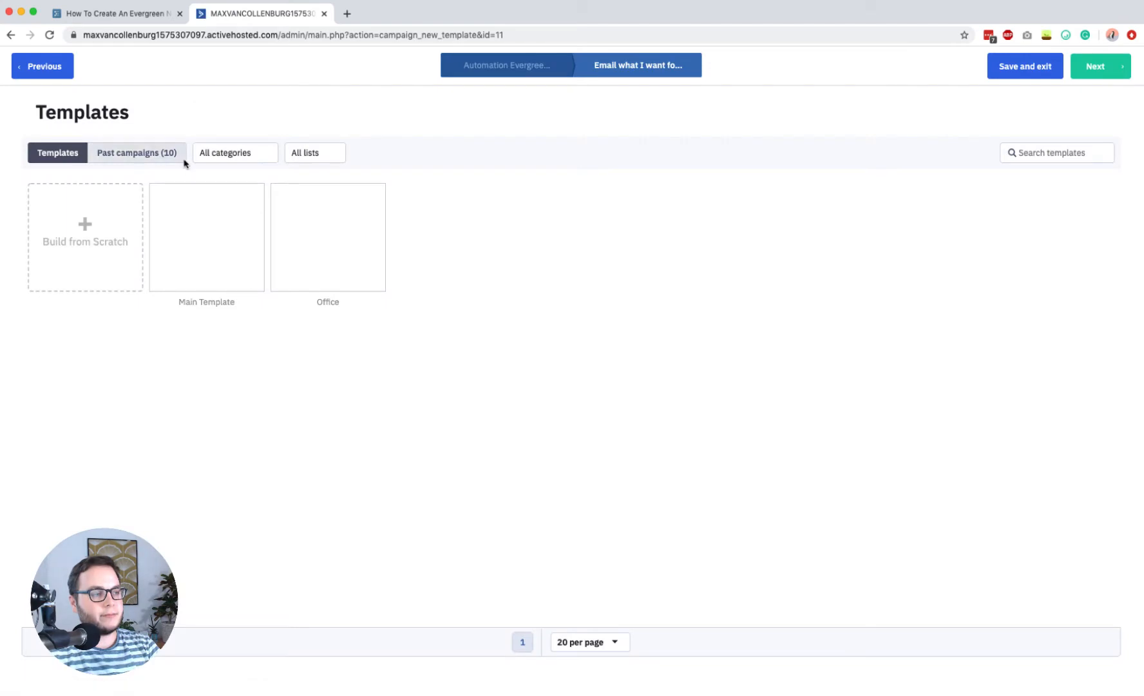
Step: Build the email on the Main Template with the subject "what I want for you (plus a cool gift)", and save it as the automation's second email
click(206, 209)
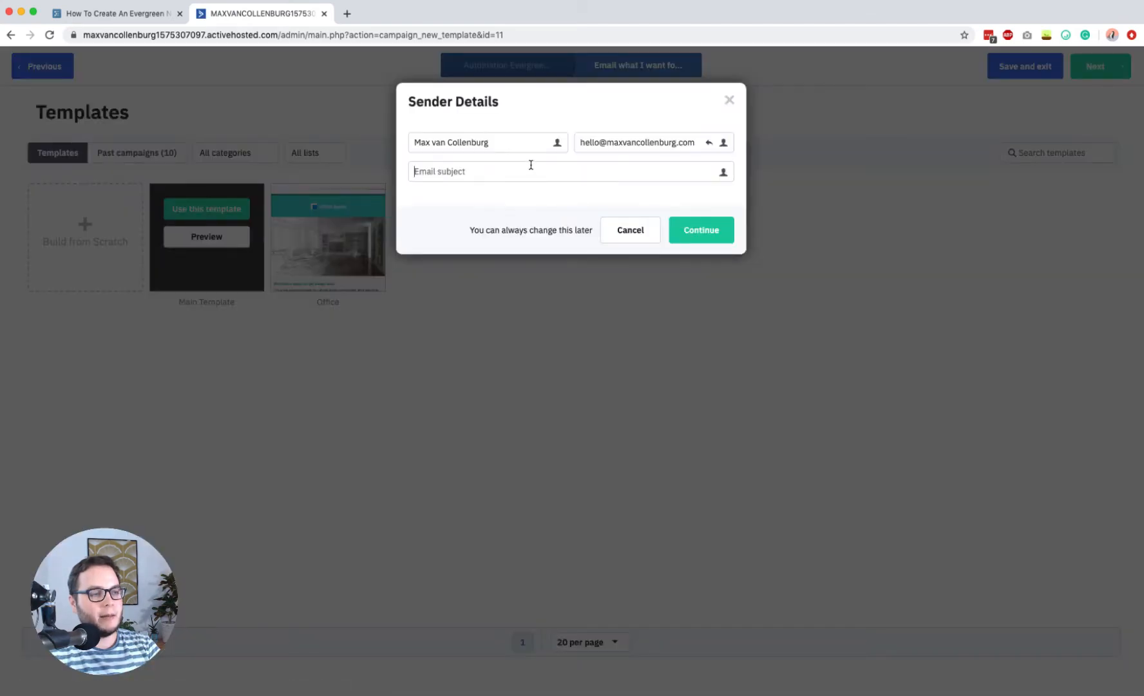
key(super+v)
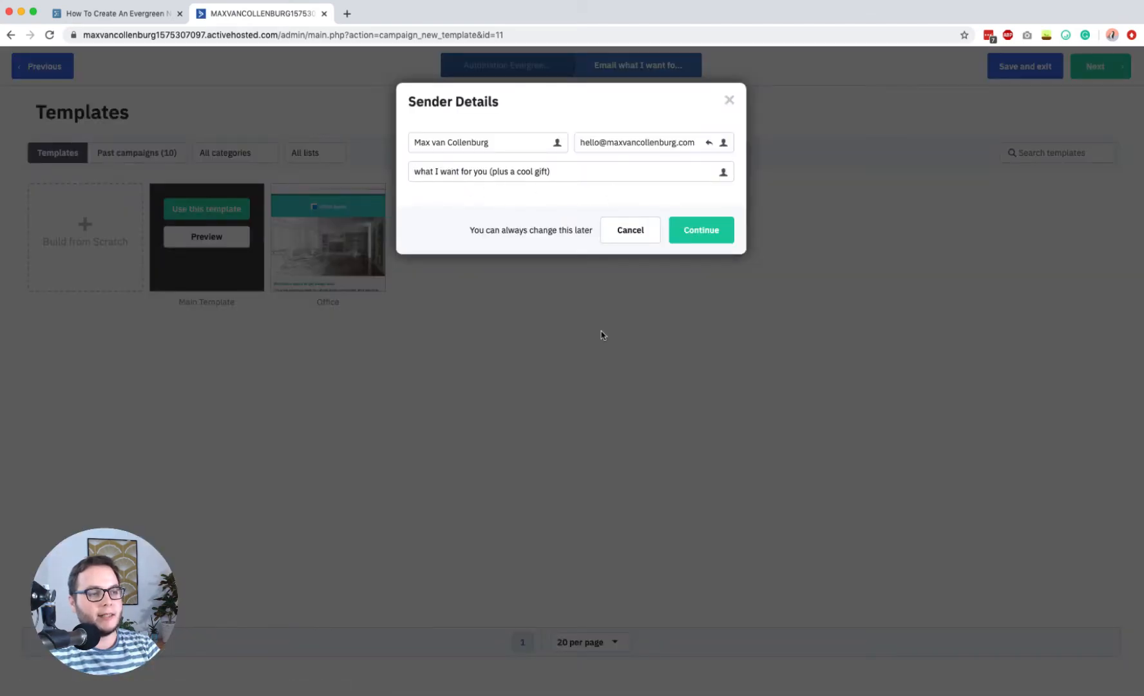
click(720, 239)
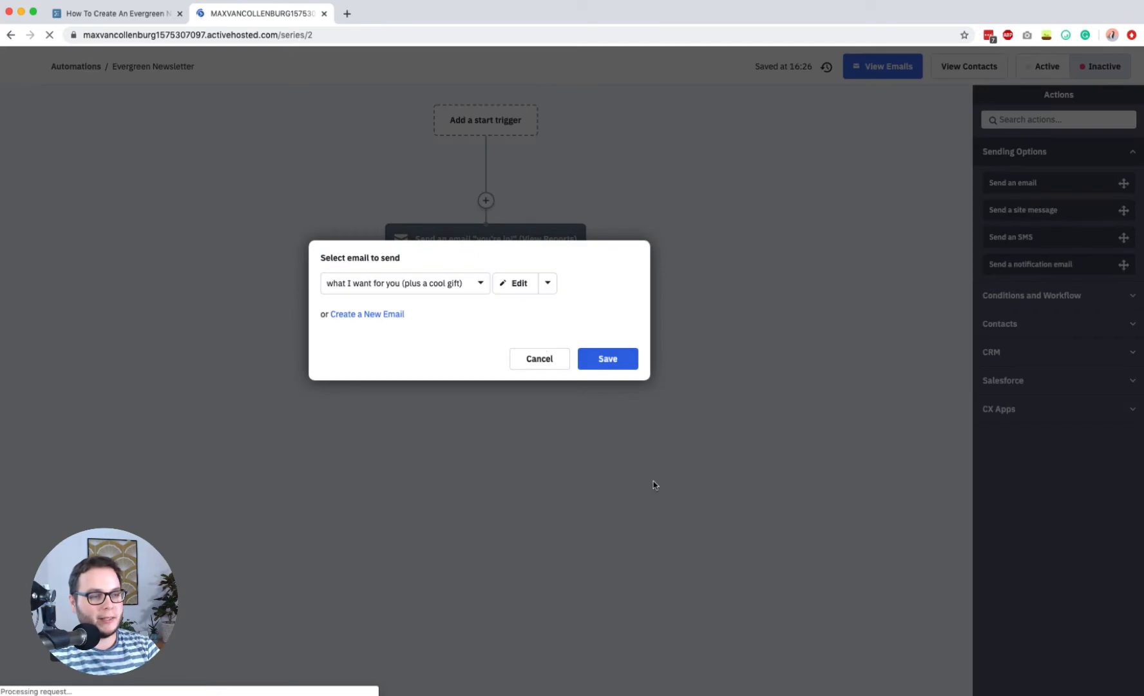
click(616, 364)
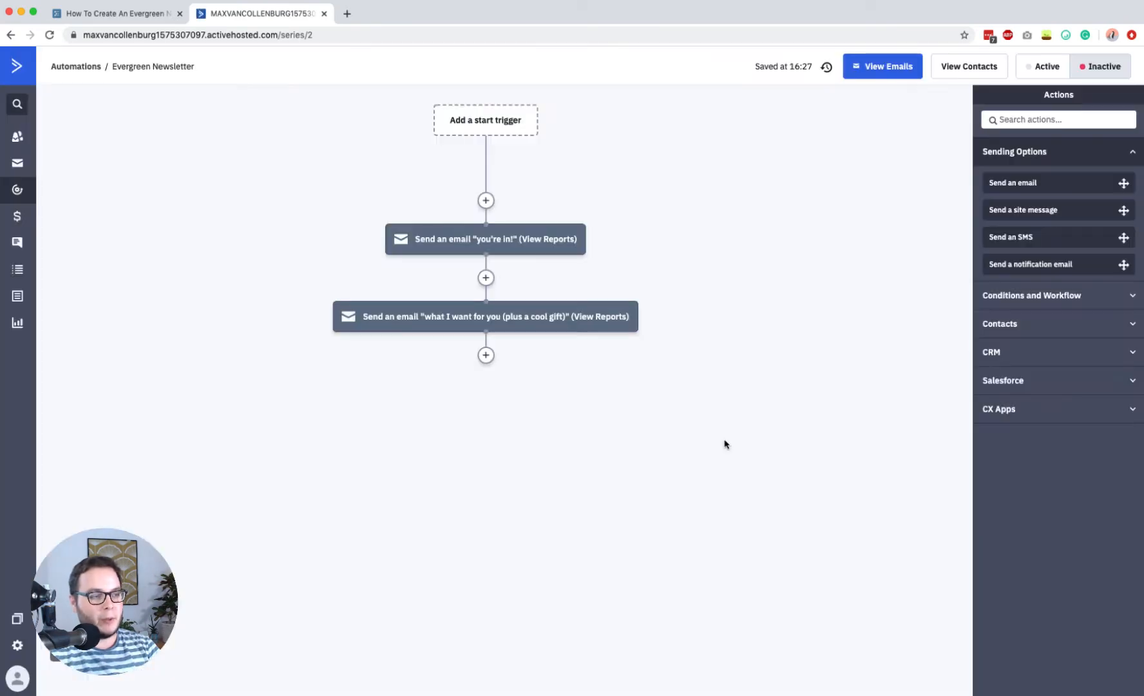
Step: Add a send-email action at the end of the automation, check outline Email #3, and create a new email named "3 things I wish I knew years ago"
click(486, 355)
click(544, 138)
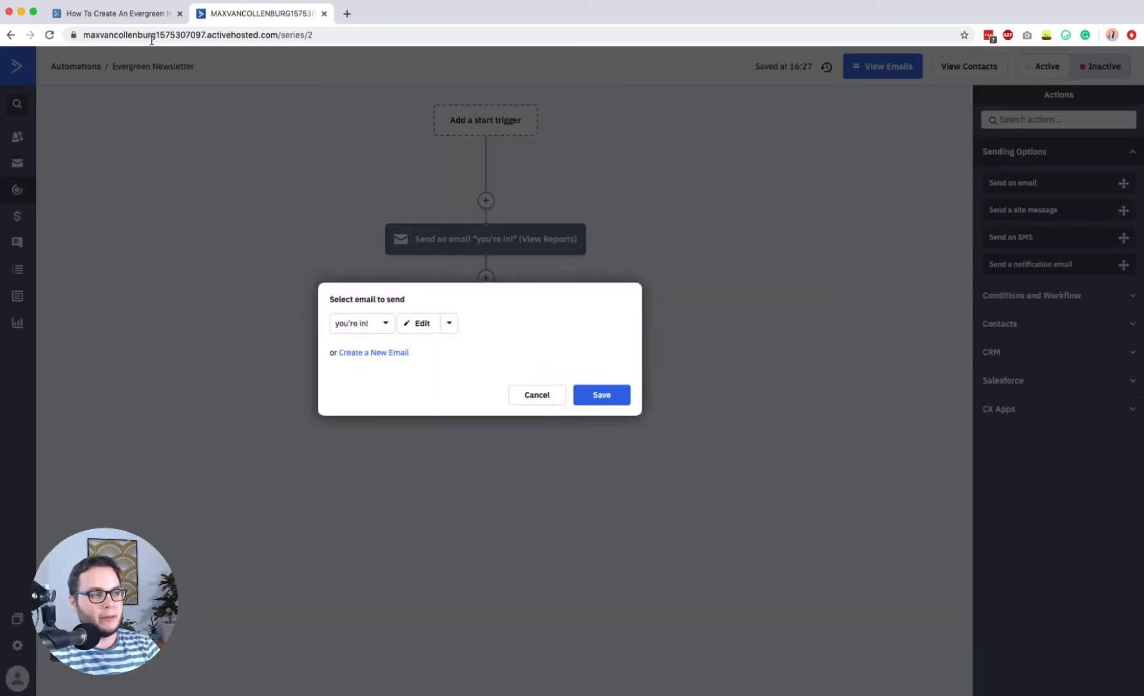
click(126, 17)
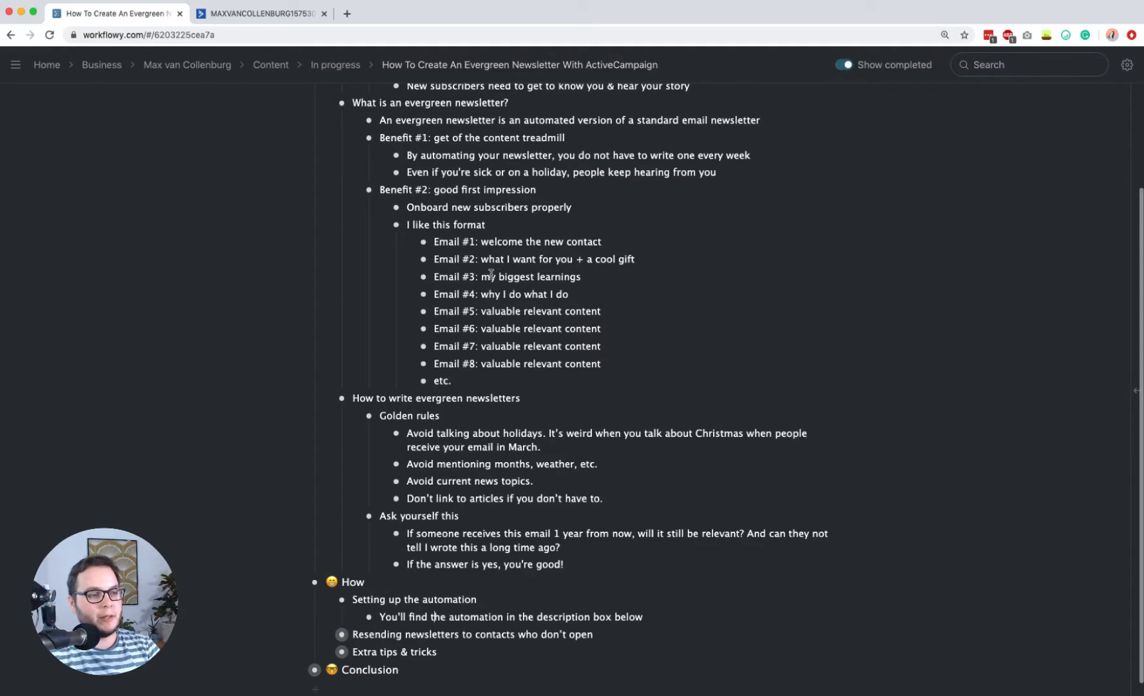
drag(483, 277, 530, 271)
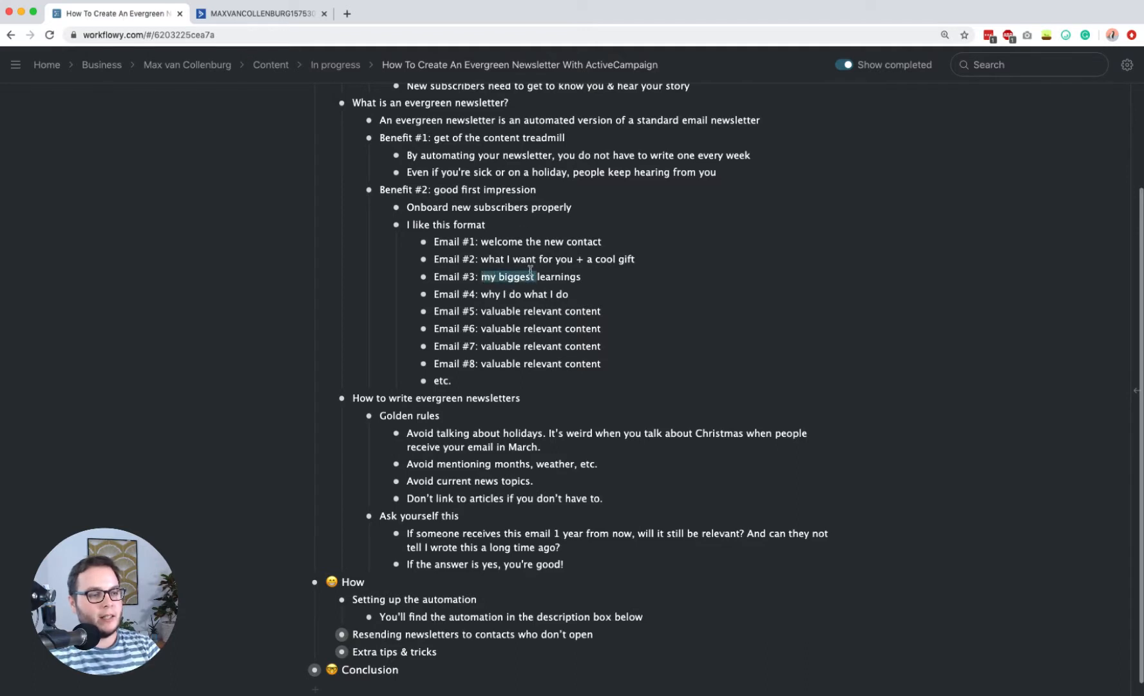
click(284, 9)
click(372, 350)
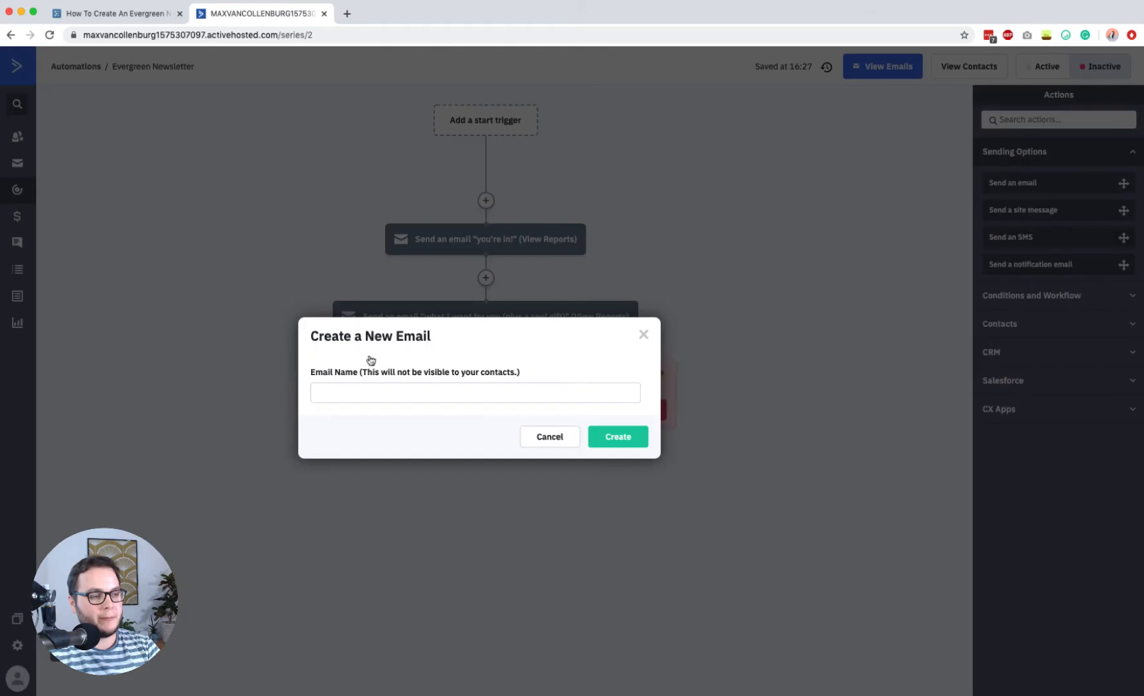
click(364, 395)
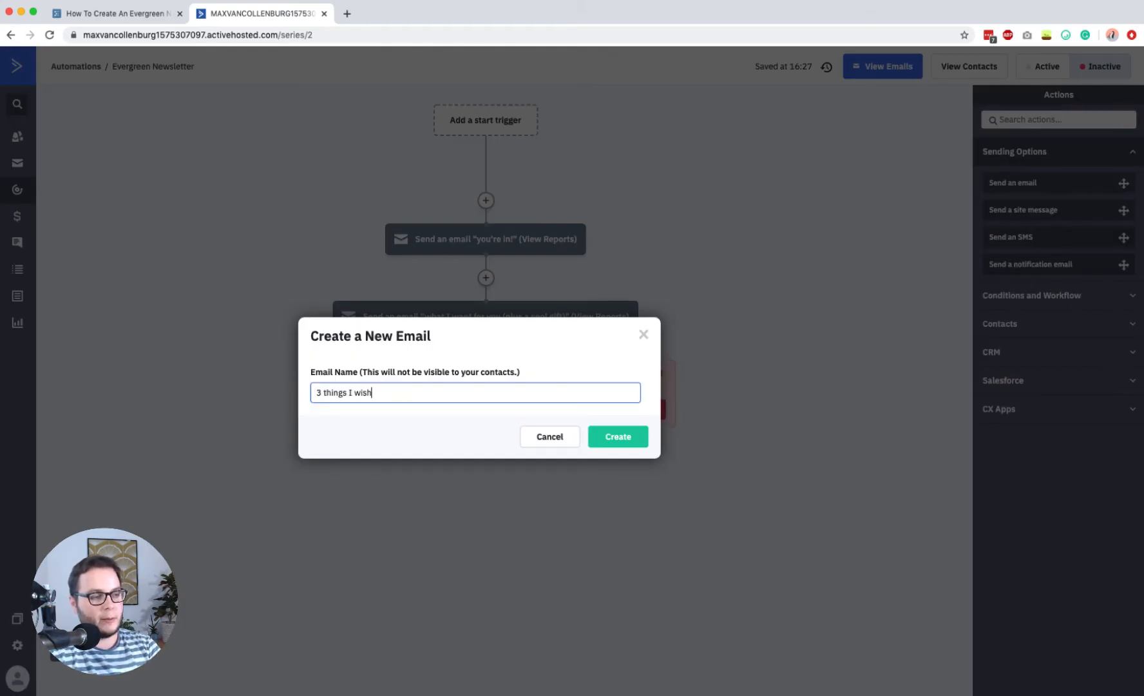
text(3 things I wish I knew years a)
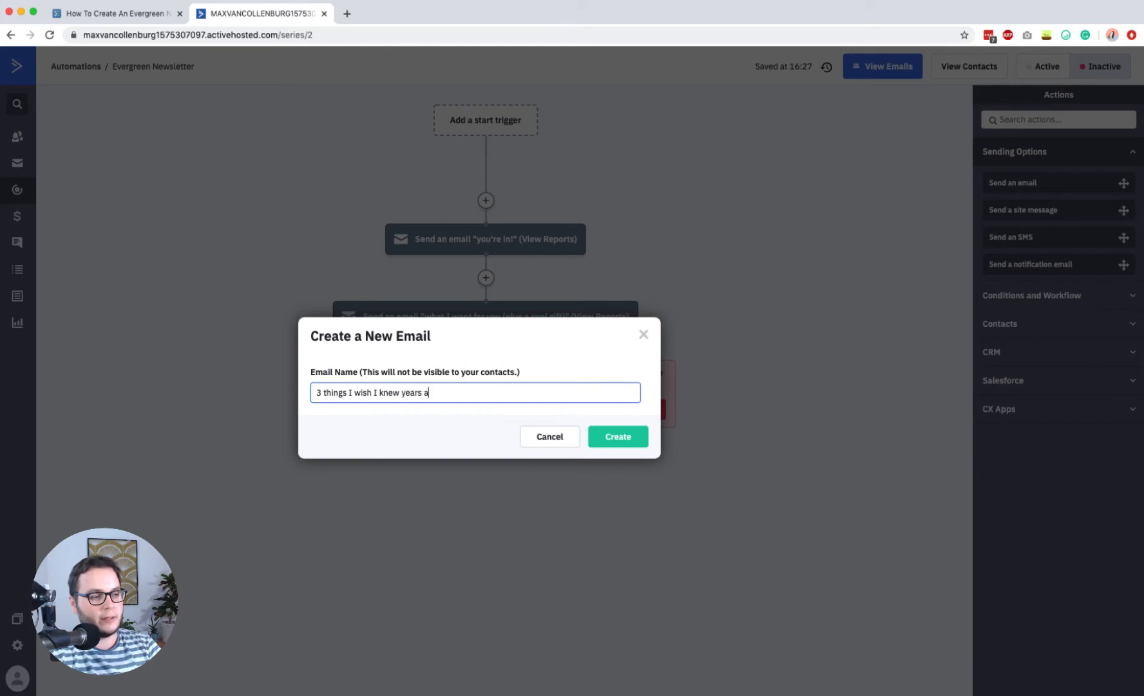
text(go)
key(super+a)
key(Return)
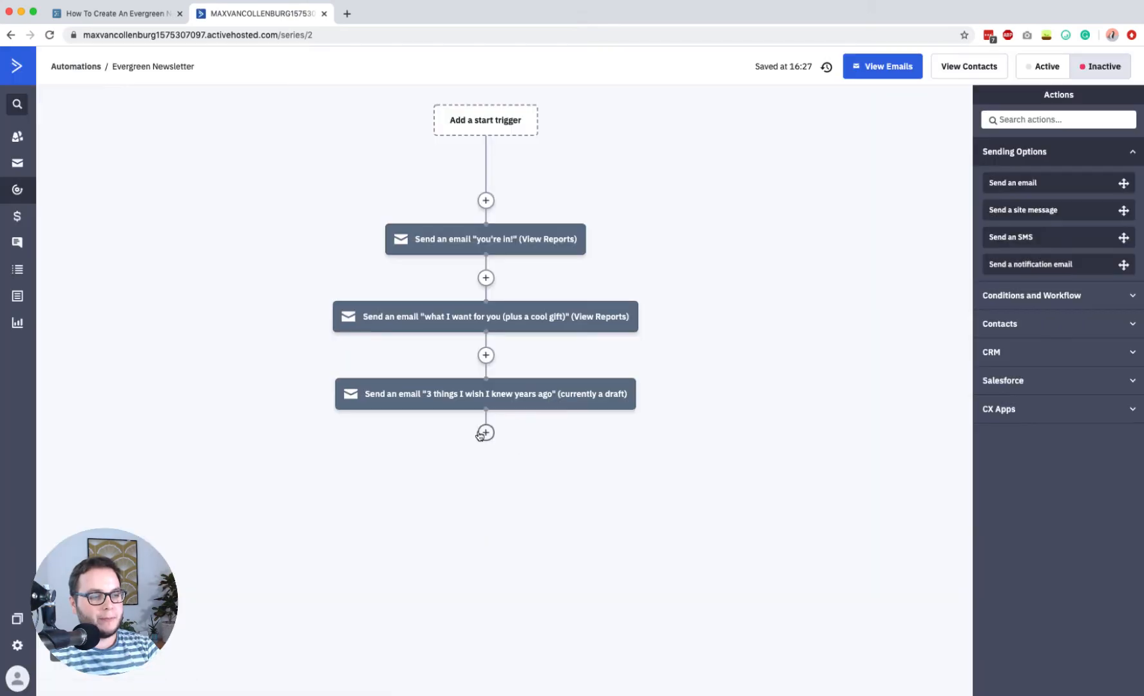
Step: Add a send-email action below "3 things I wish I knew years ago" with a new email named after outline Email #4, "why I do what I do"
click(486, 433)
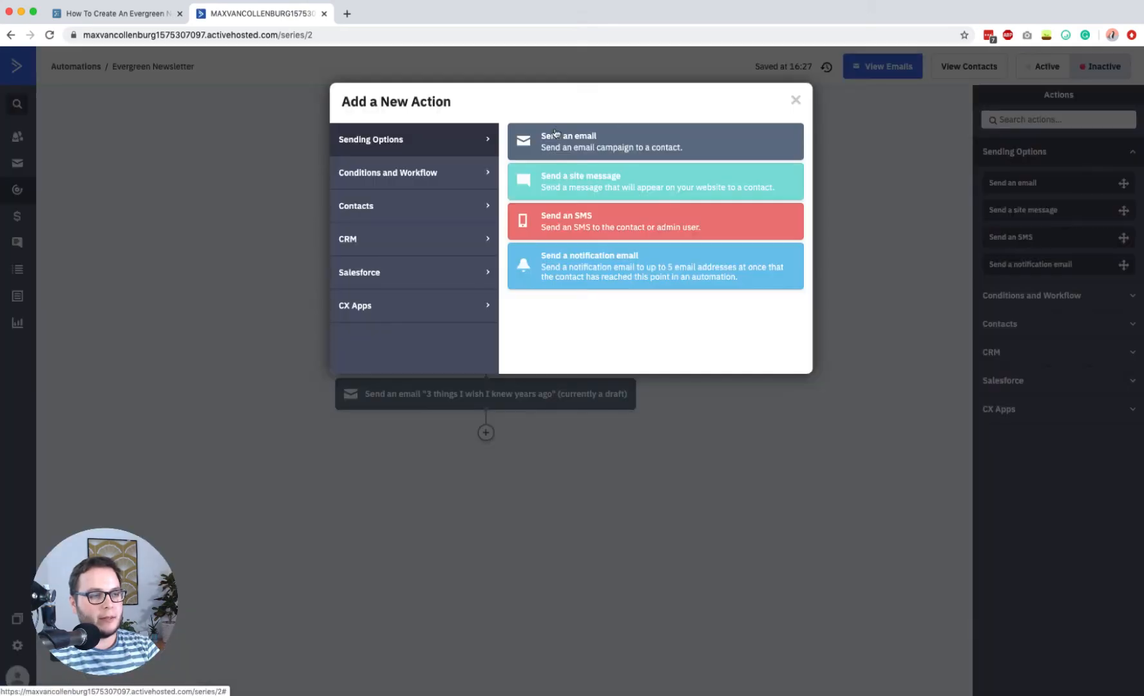
click(565, 144)
click(94, 14)
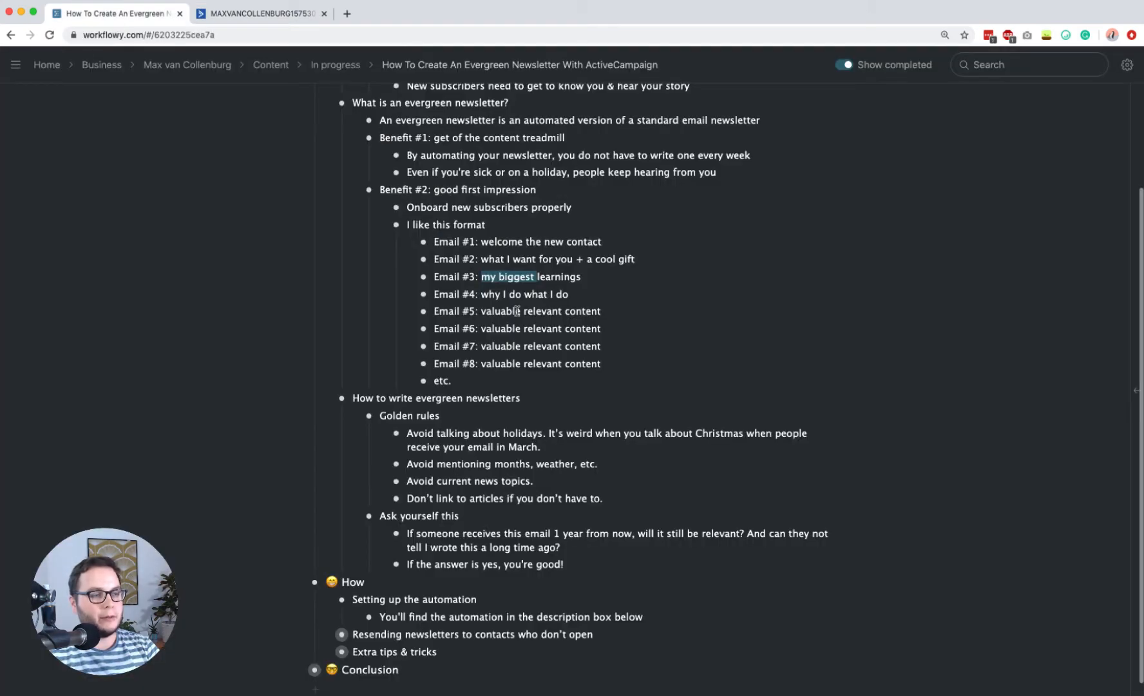
mouse_move(481, 293)
mouse_down()
mouse_move(552, 294)
mouse_move(491, 284)
mouse_up()
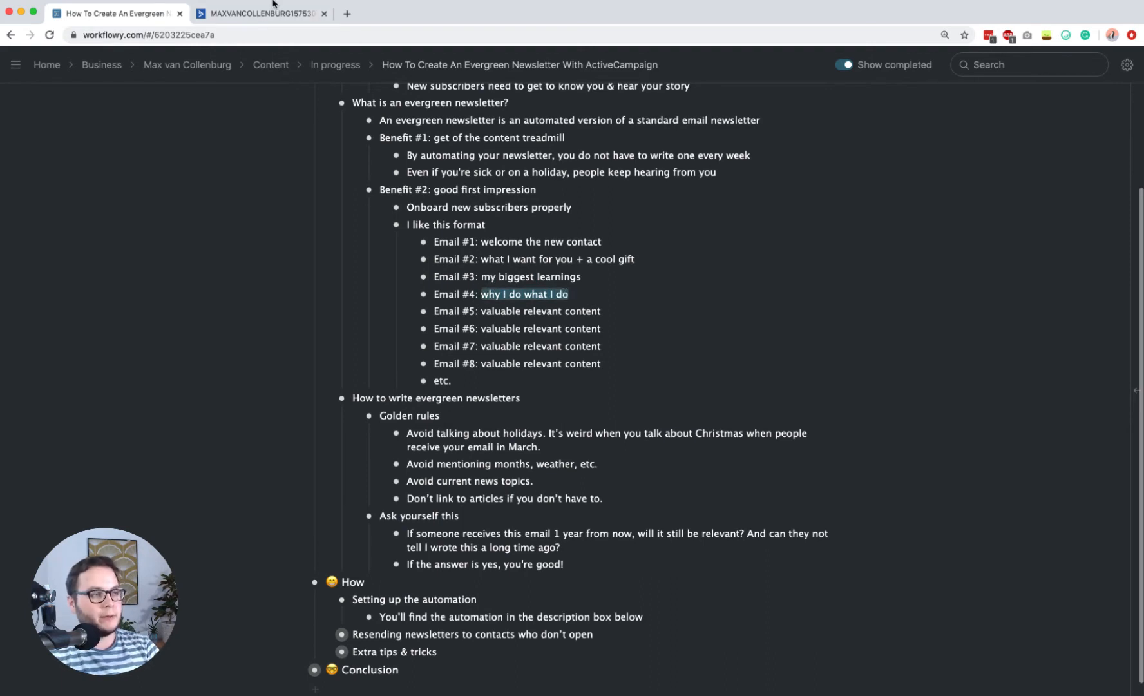
click(258, 13)
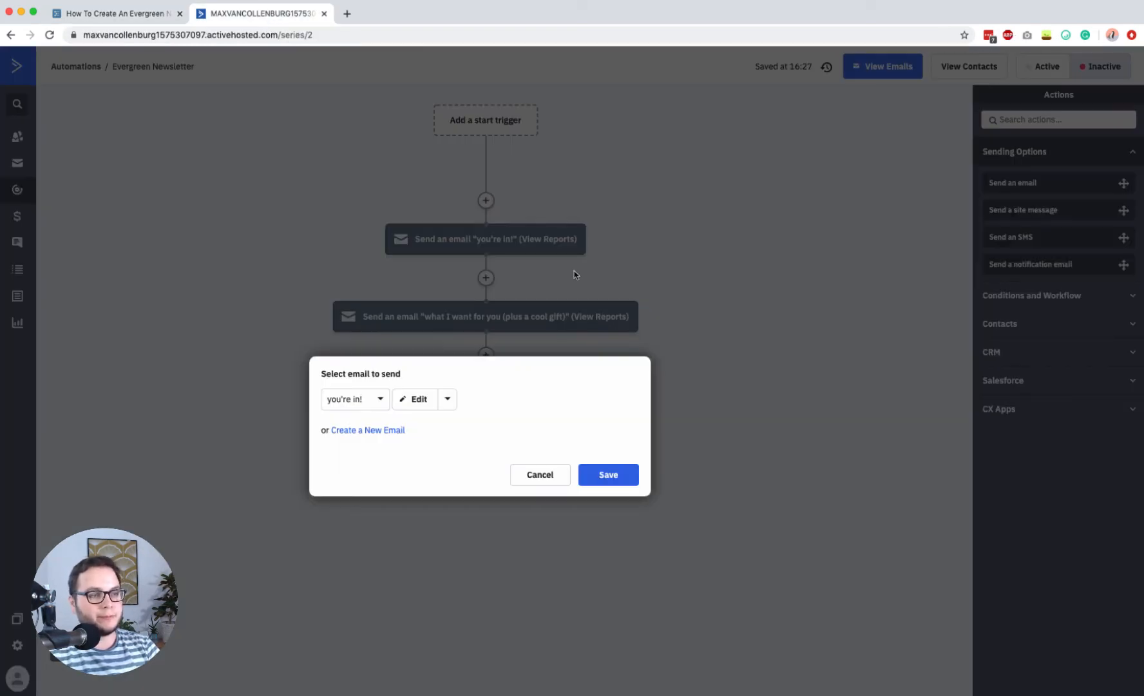
click(363, 431)
click(473, 470)
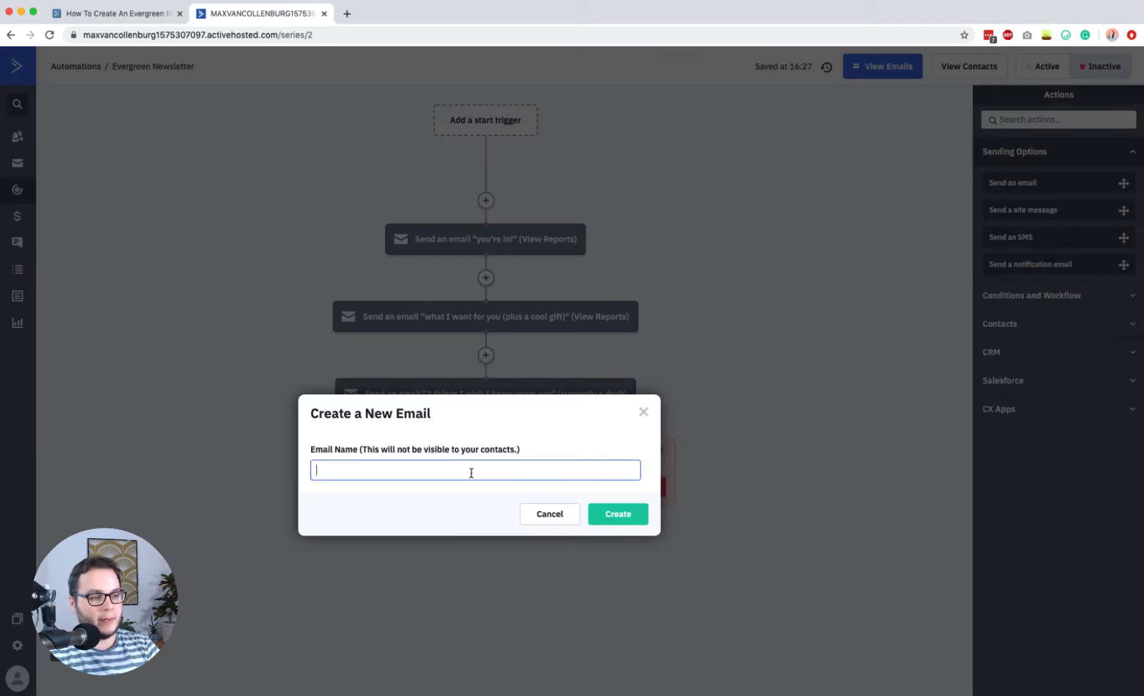
text(why I do what I do)
click(597, 512)
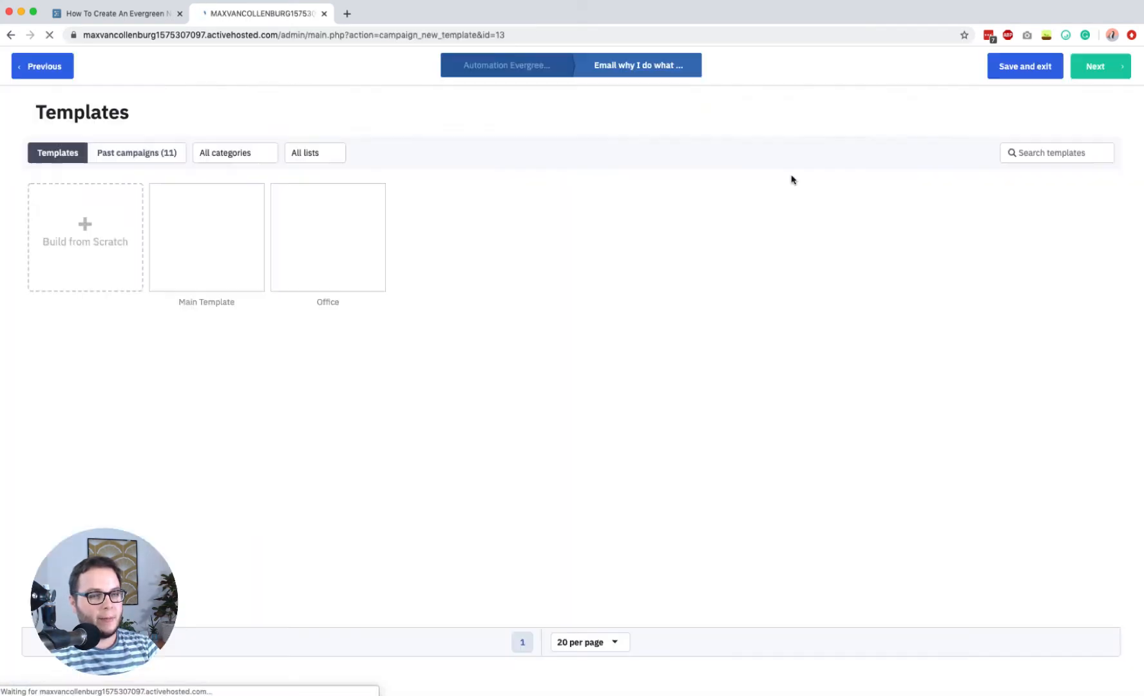
Step: Build the fourth email on the Main Template with the subject "why I do what I do"
click(175, 206)
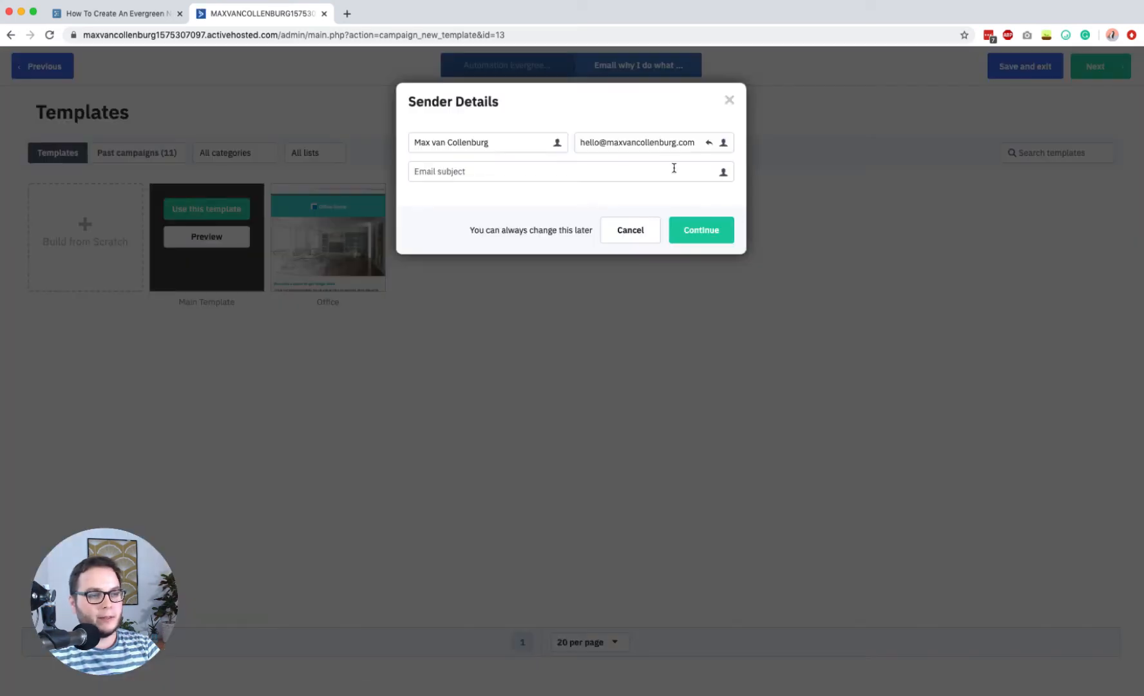
text(why I do what I do)
click(707, 229)
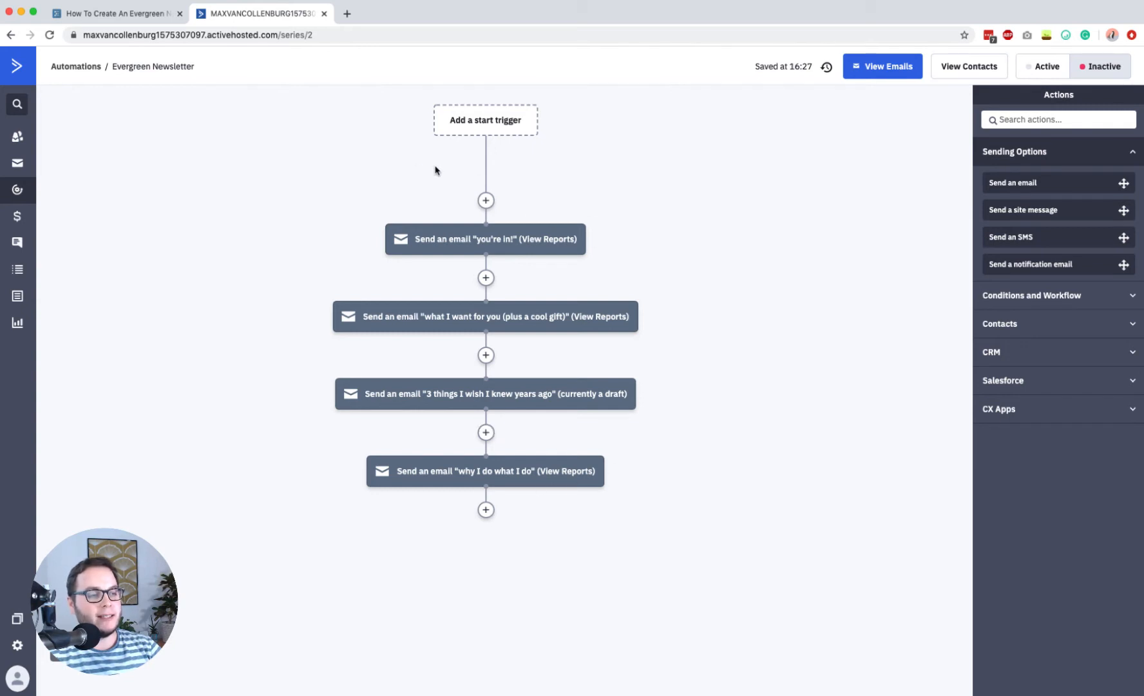
Step: Add a conditional wait between the first two emails, until the current day of the week (Contact's Timezone) is Tuesday
mouse_move(506, 251)
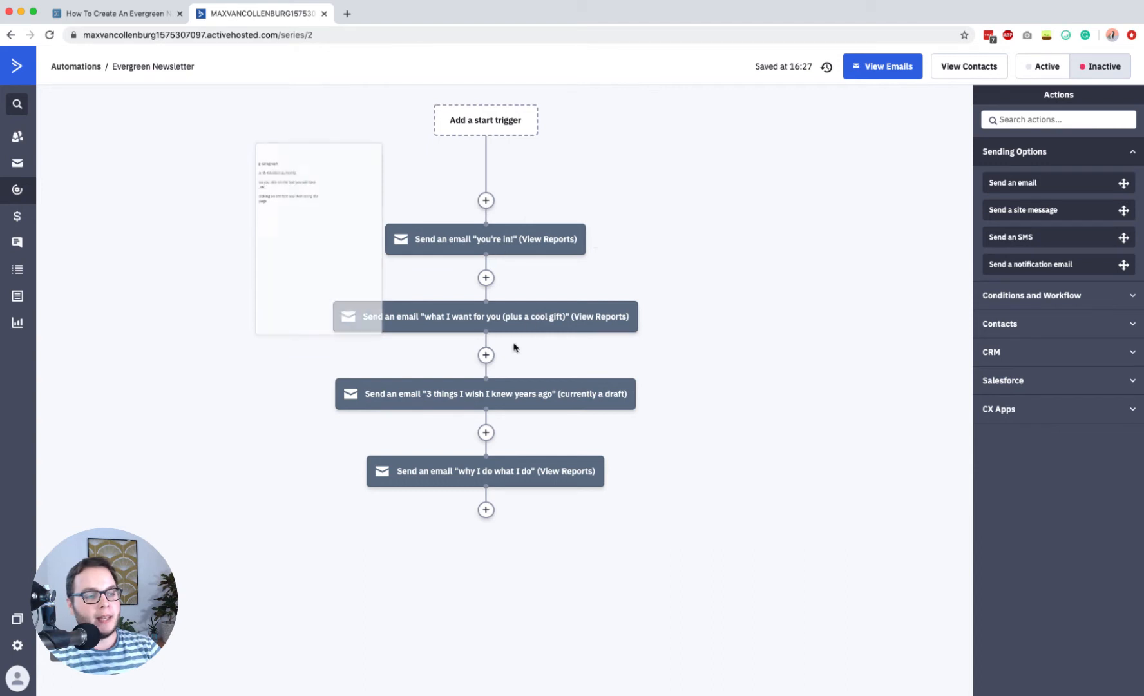
mouse_move(488, 316)
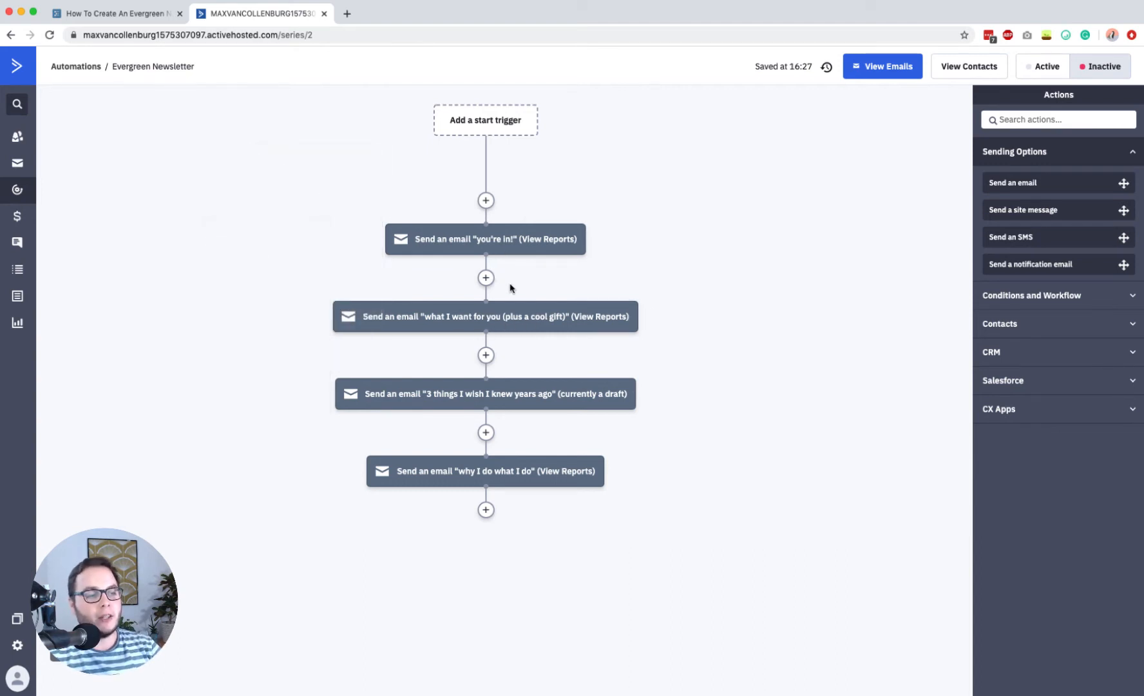
click(486, 278)
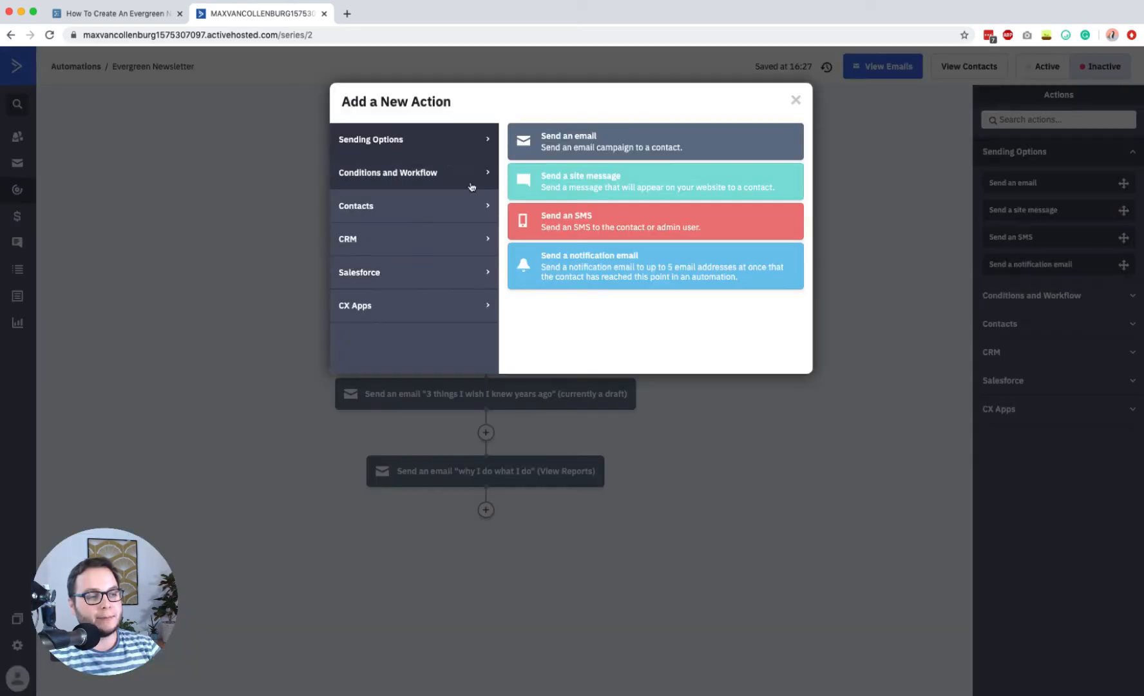
click(445, 171)
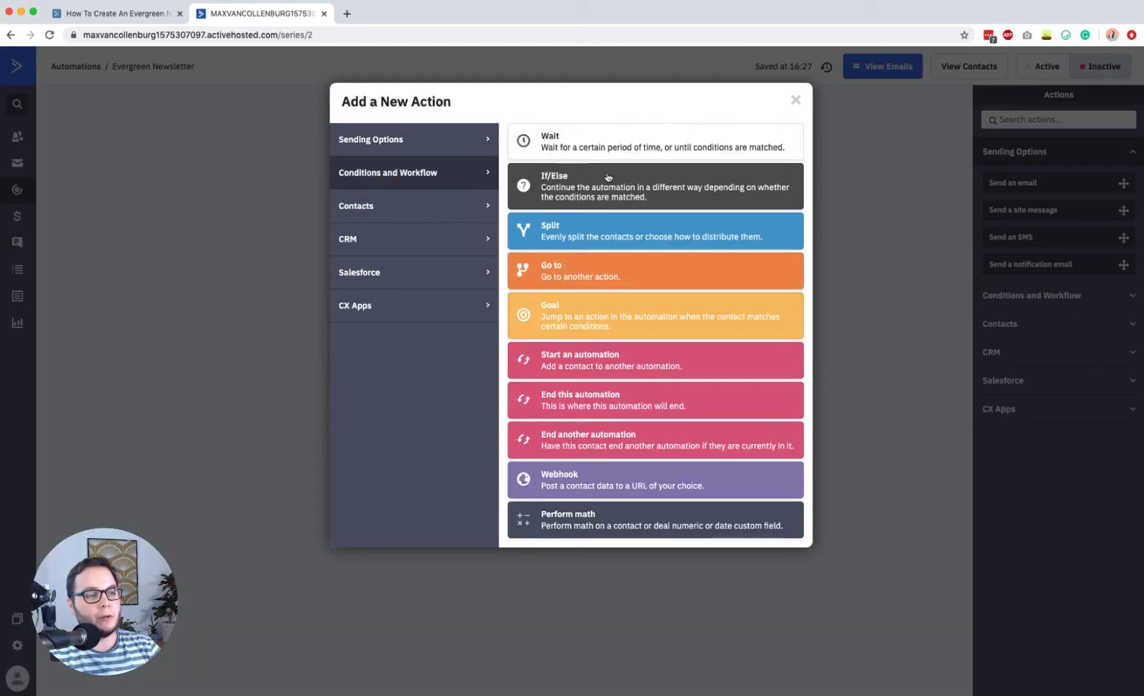
click(597, 143)
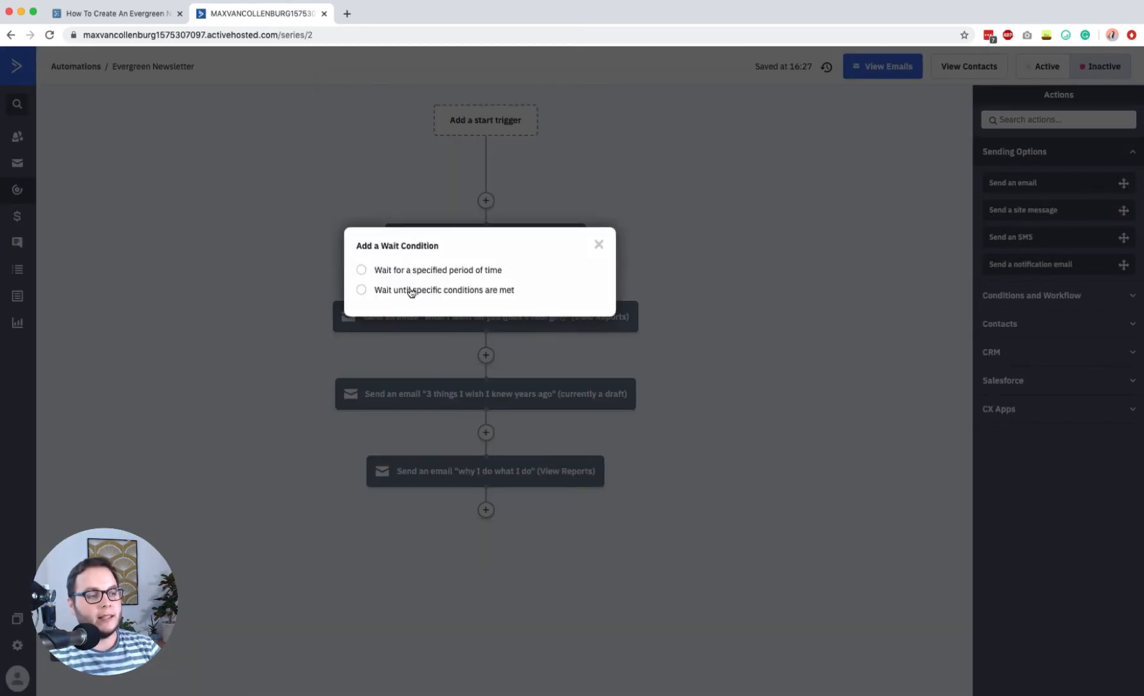
click(411, 290)
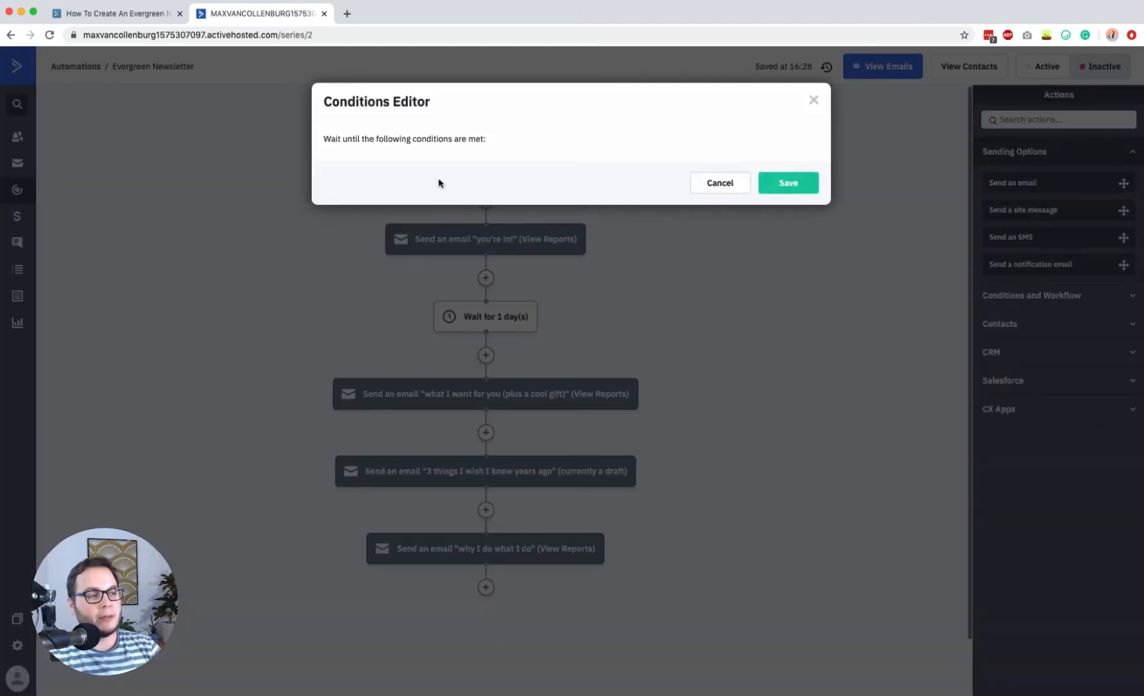
click(420, 173)
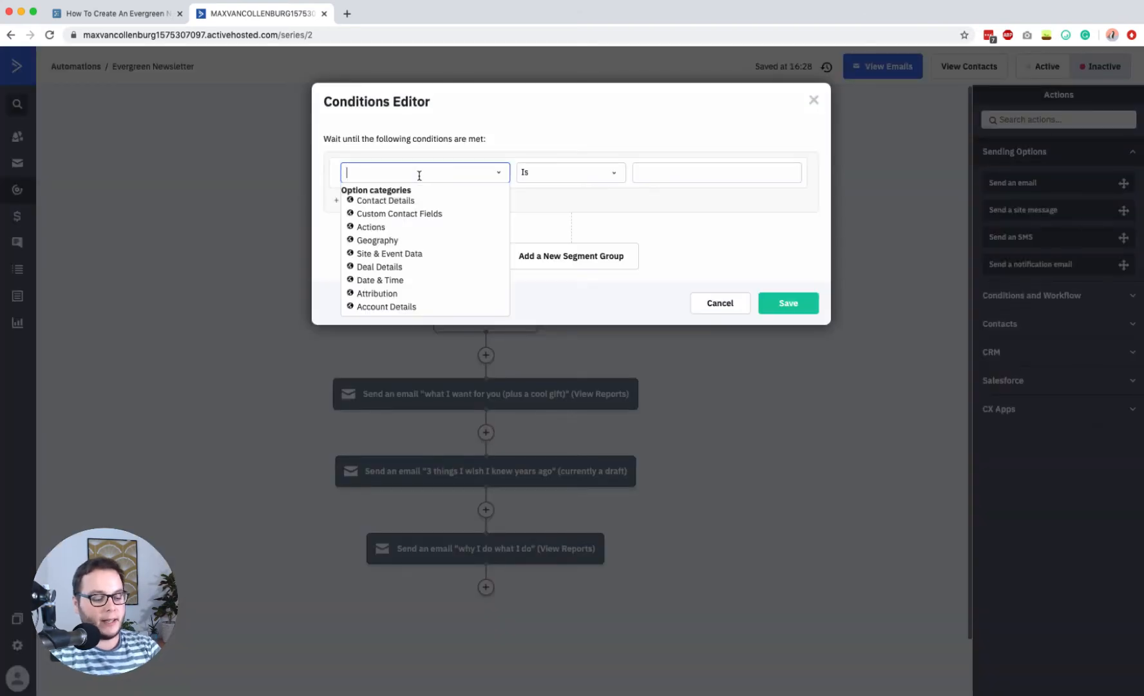
text(current day of)
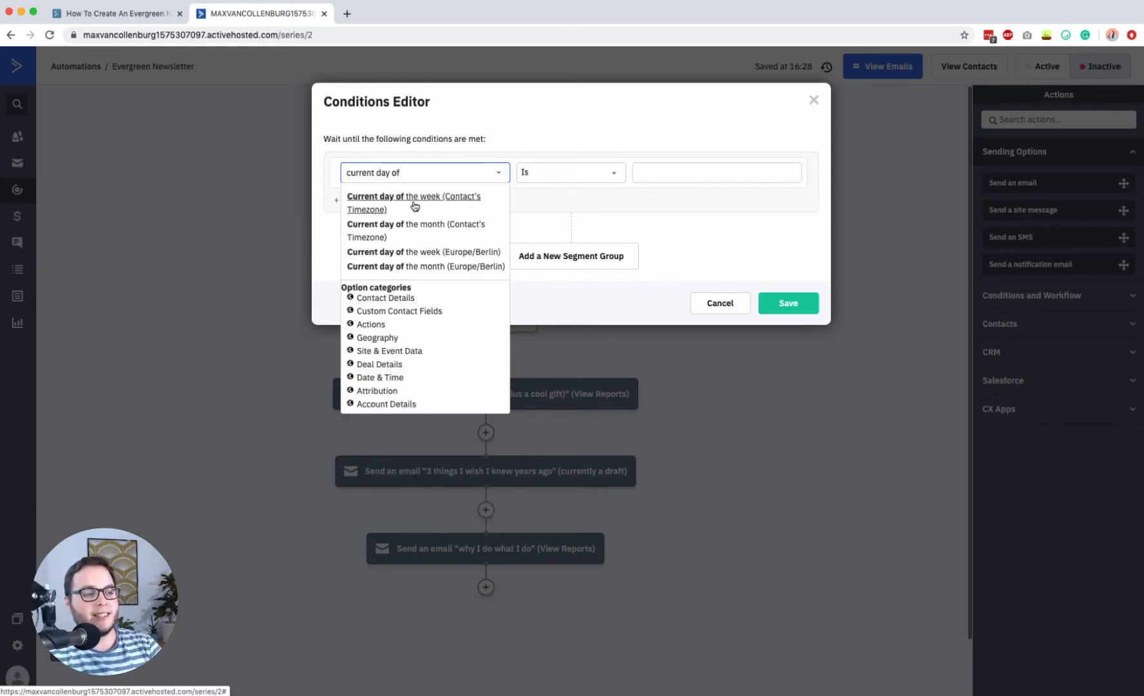
click(466, 200)
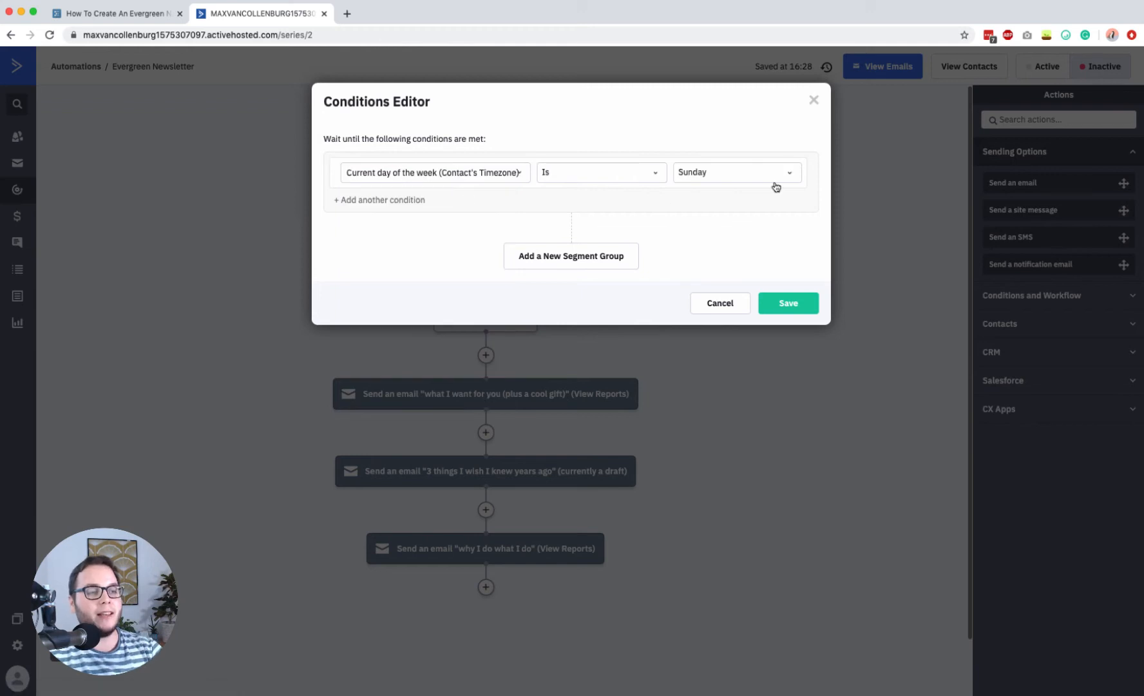
click(718, 181)
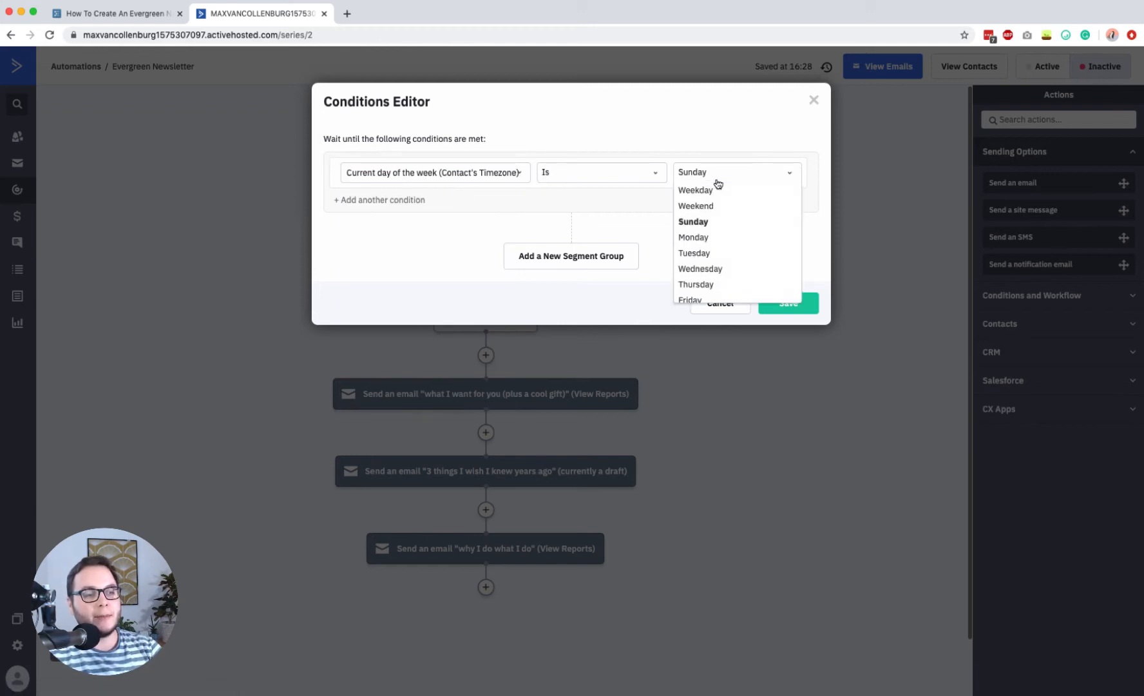
click(695, 252)
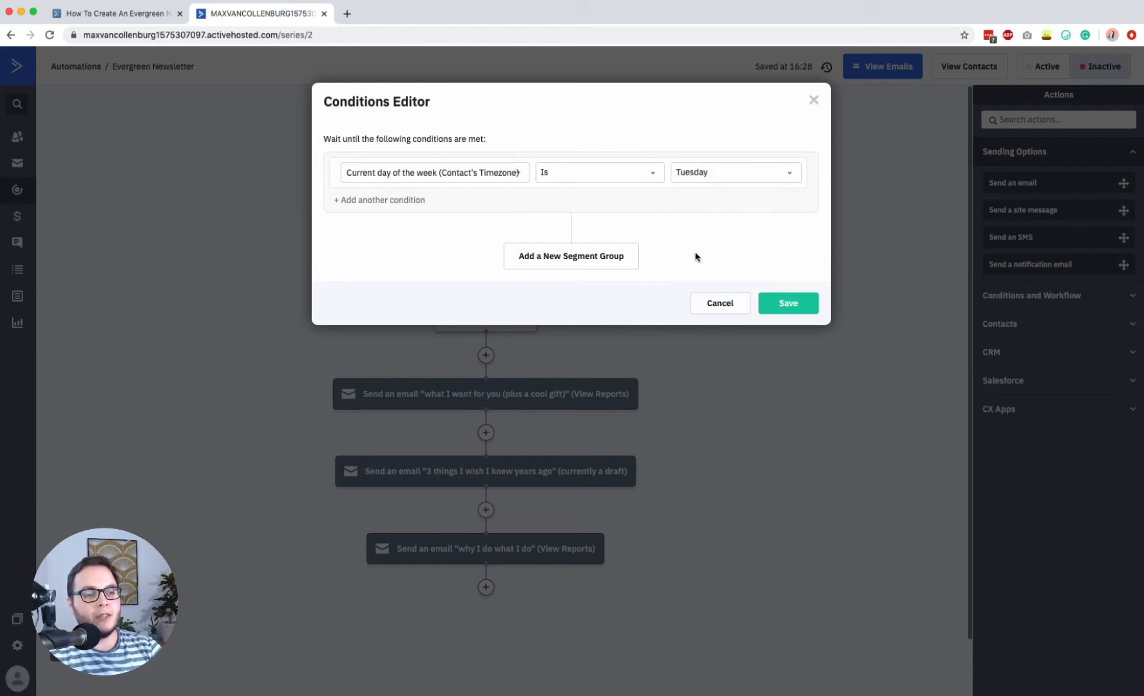
Step: Add an And condition to the wait requiring the current time (Contact's Timezone) to be 10 (10AM), and save the conditions
click(350, 201)
click(454, 206)
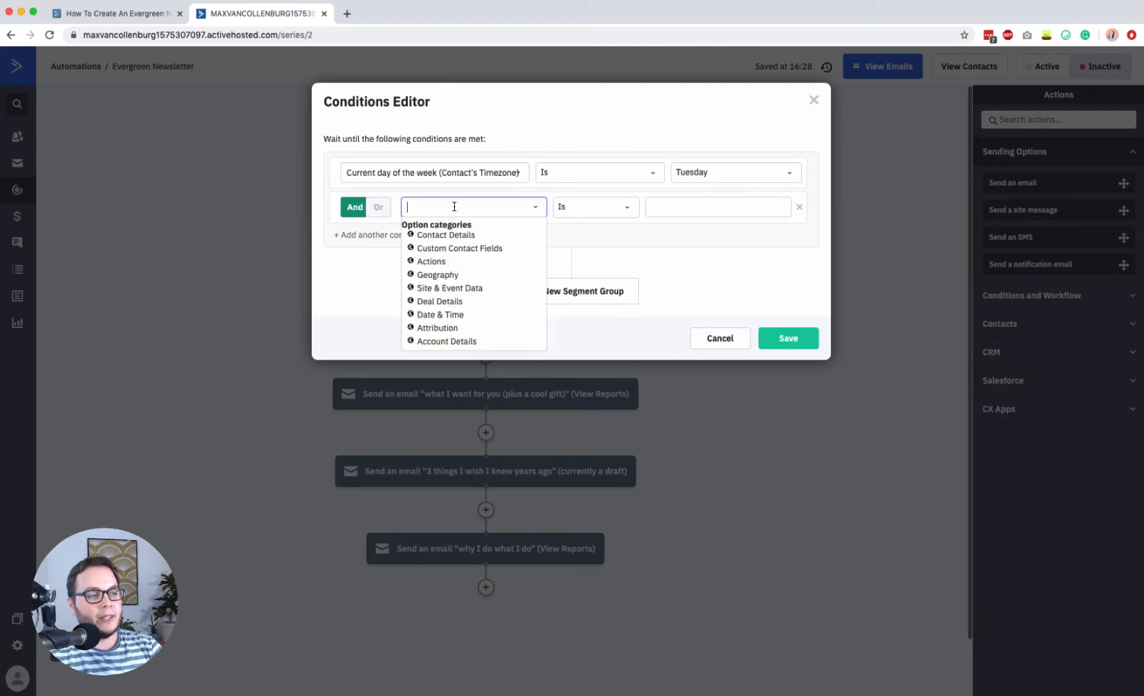
text(current time)
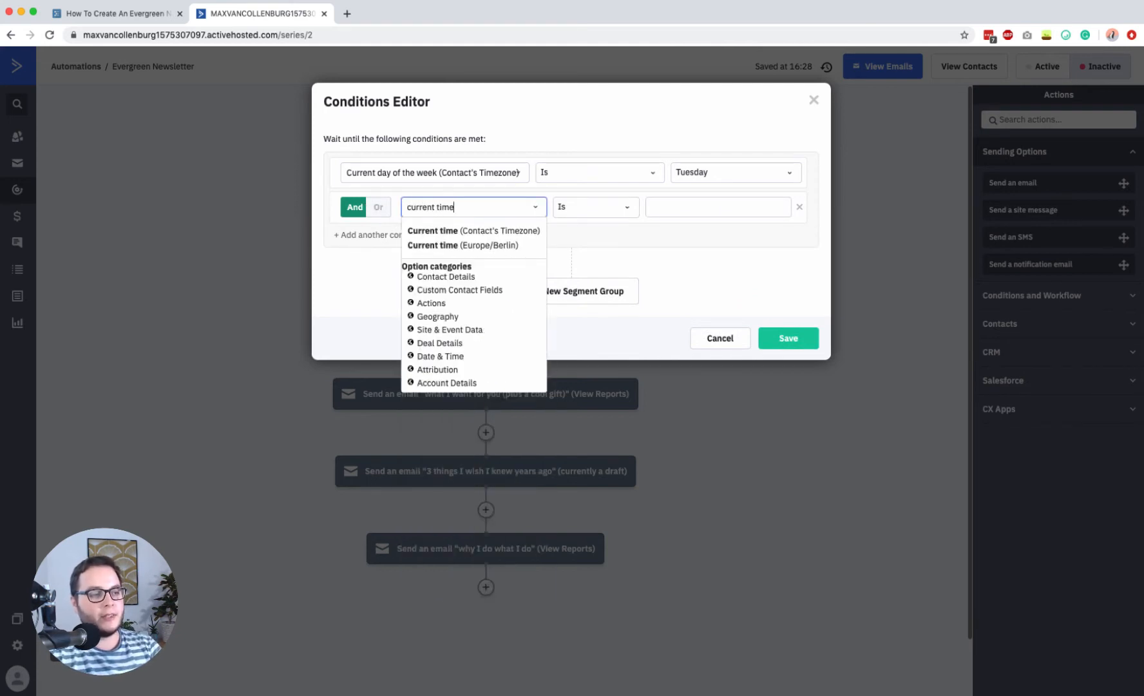
click(473, 231)
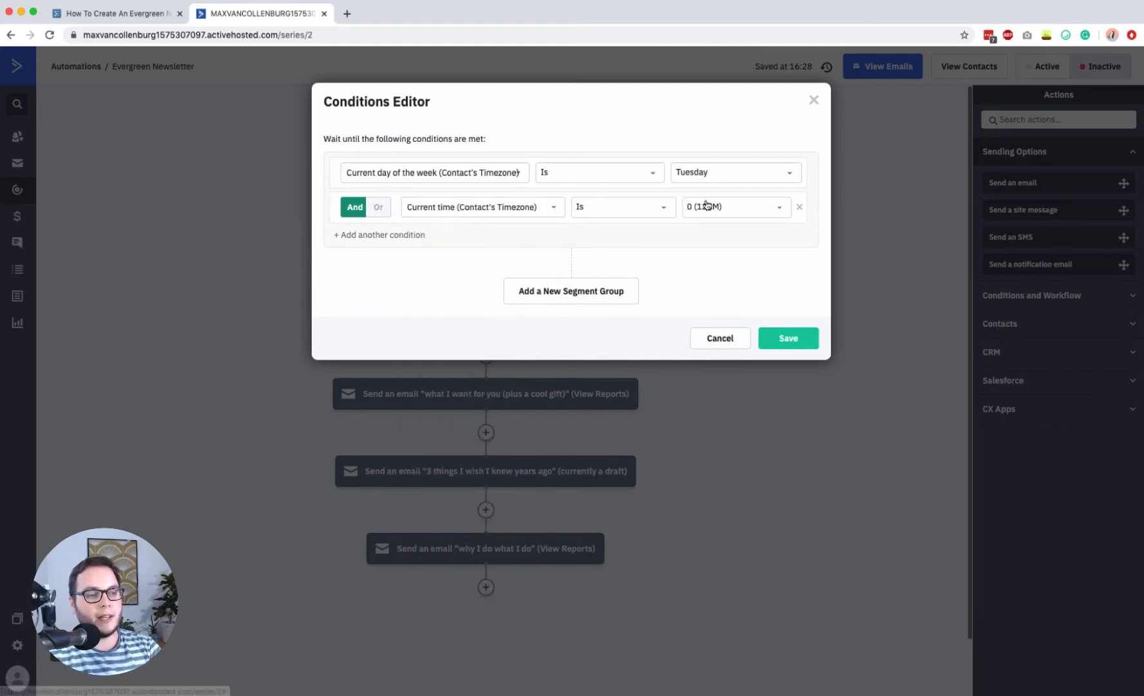
click(707, 207)
scroll(712, 306, down, 3)
click(715, 313)
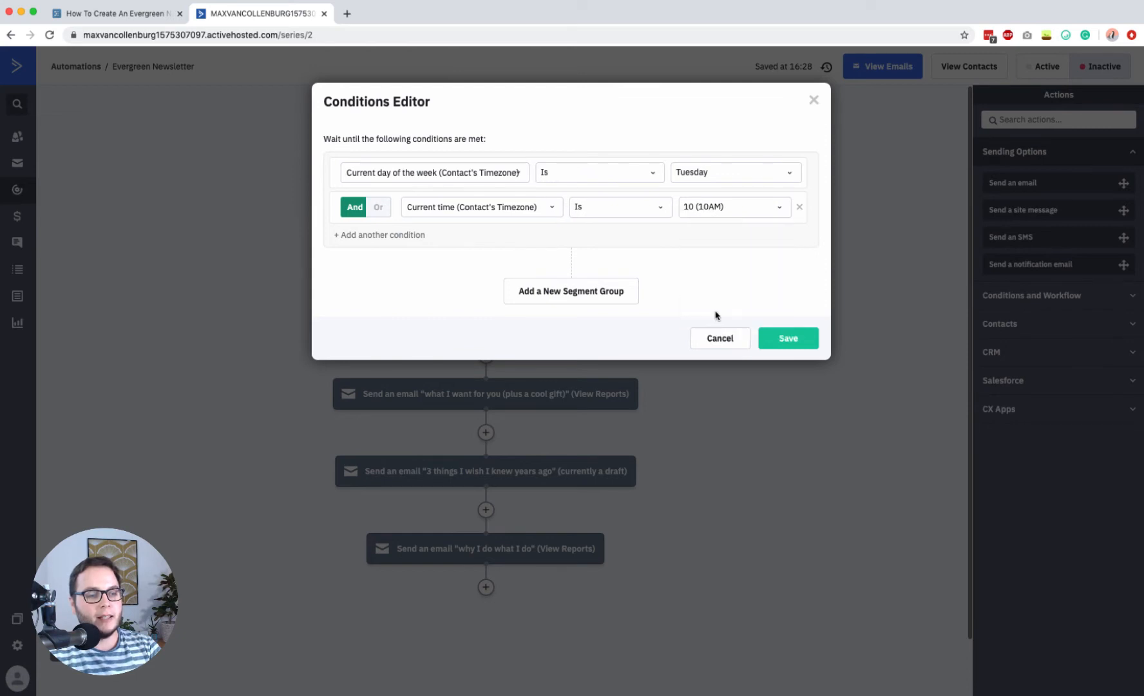
click(786, 339)
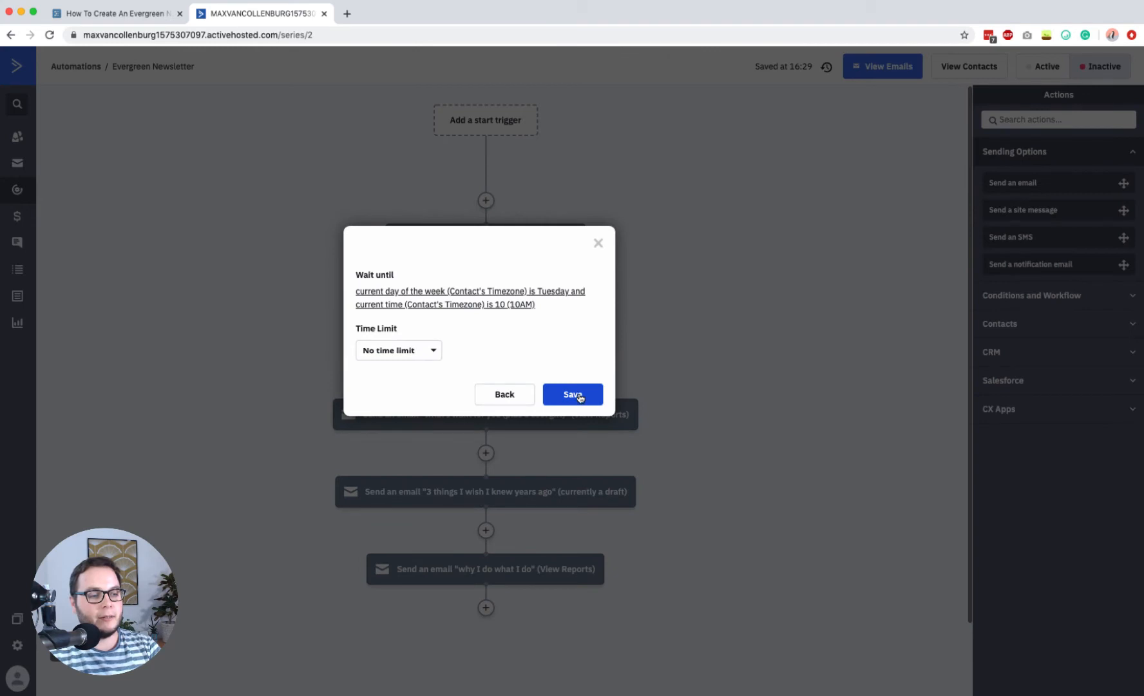
Step: Save the first wait, and add a conditional wait below "what I want for you (plus a cool gift)" until the current weekday (Contact's Timezone) is Tuesday
click(573, 394)
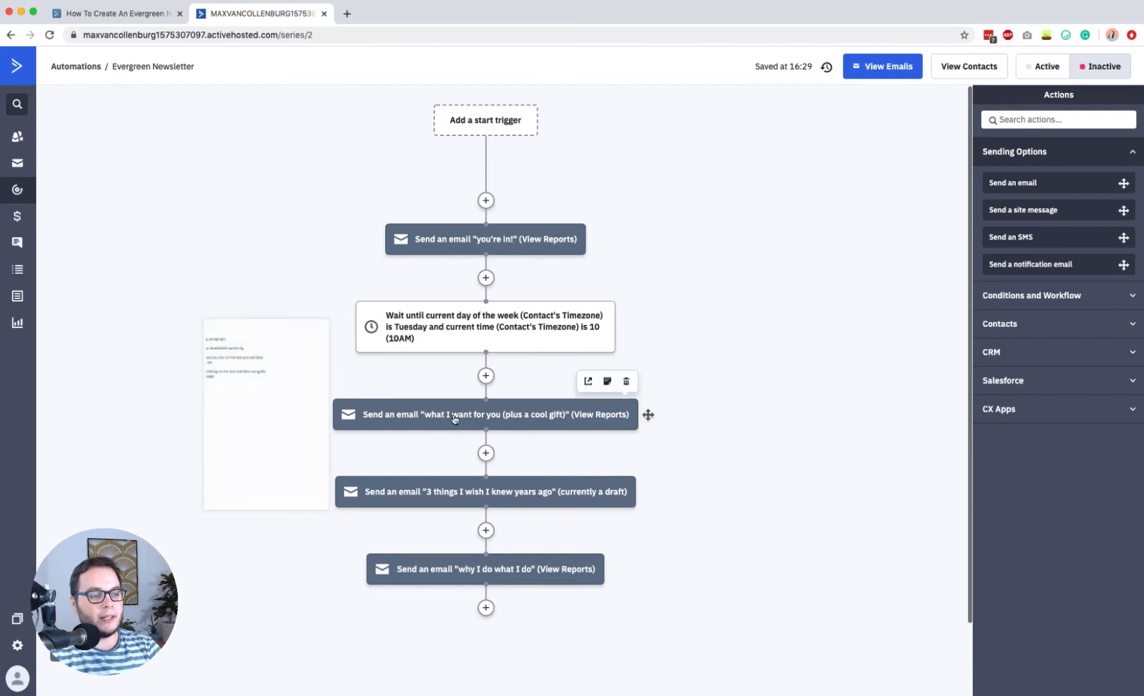
scroll(528, 299, down, 1)
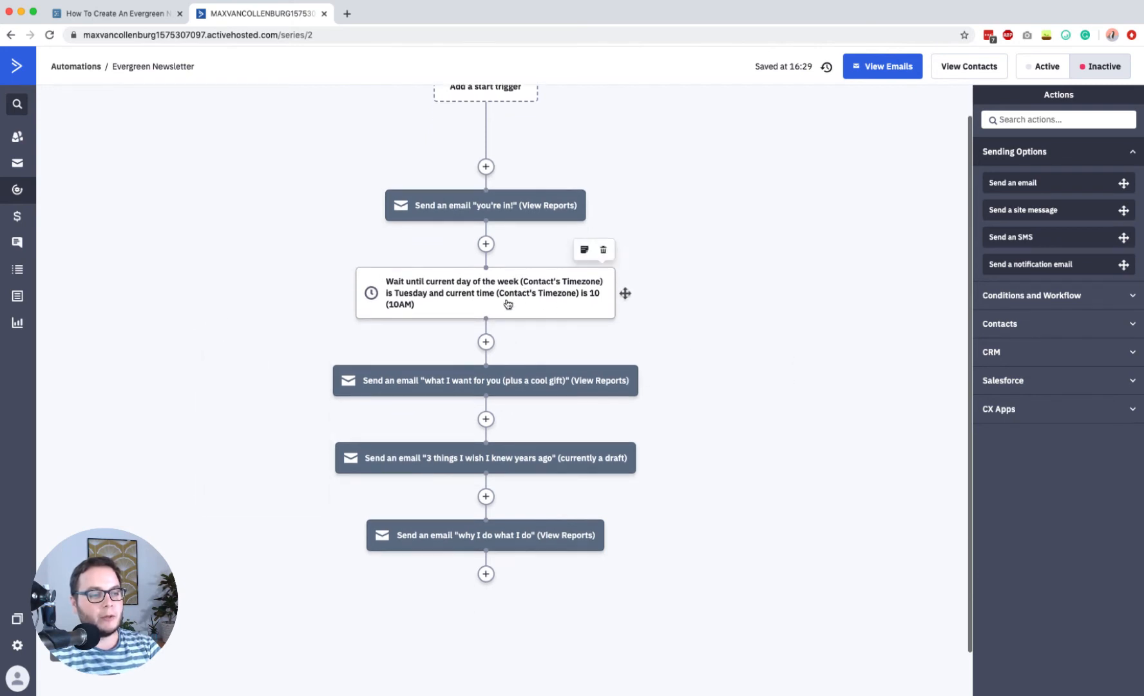
click(485, 419)
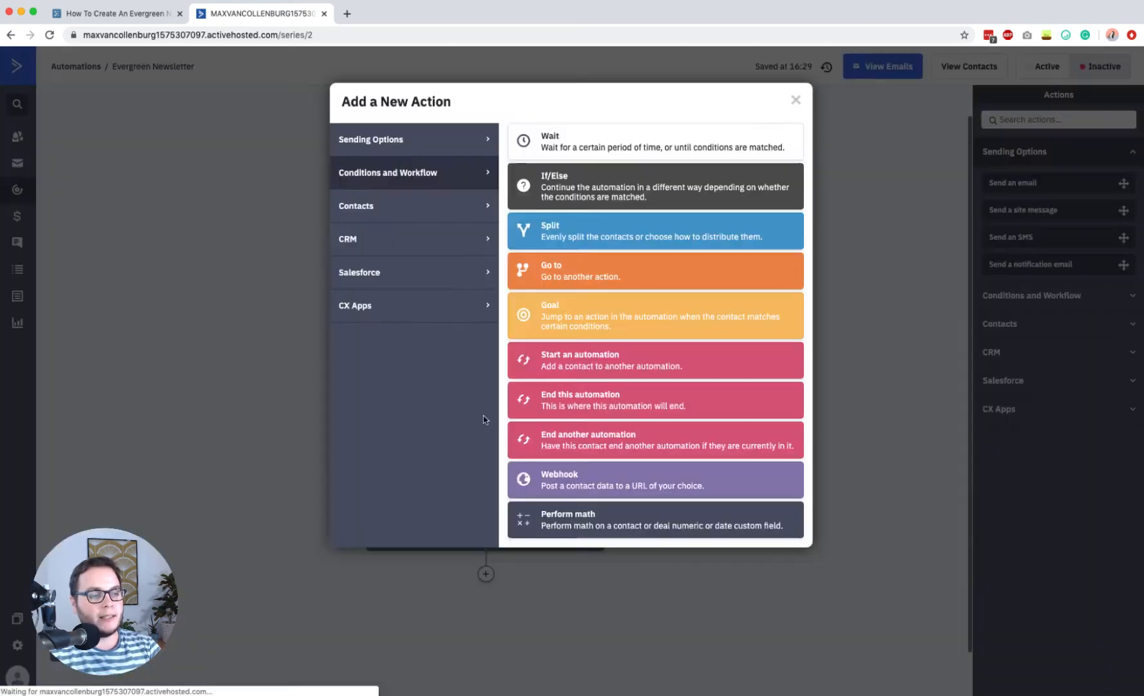
click(564, 148)
click(427, 434)
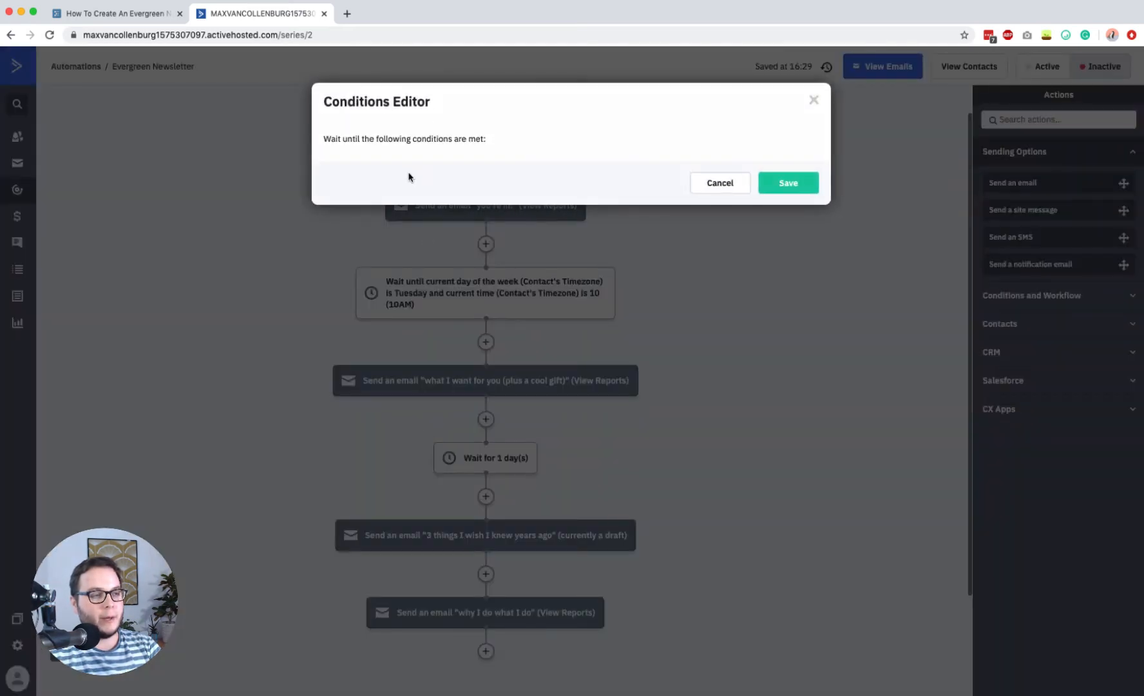
click(408, 177)
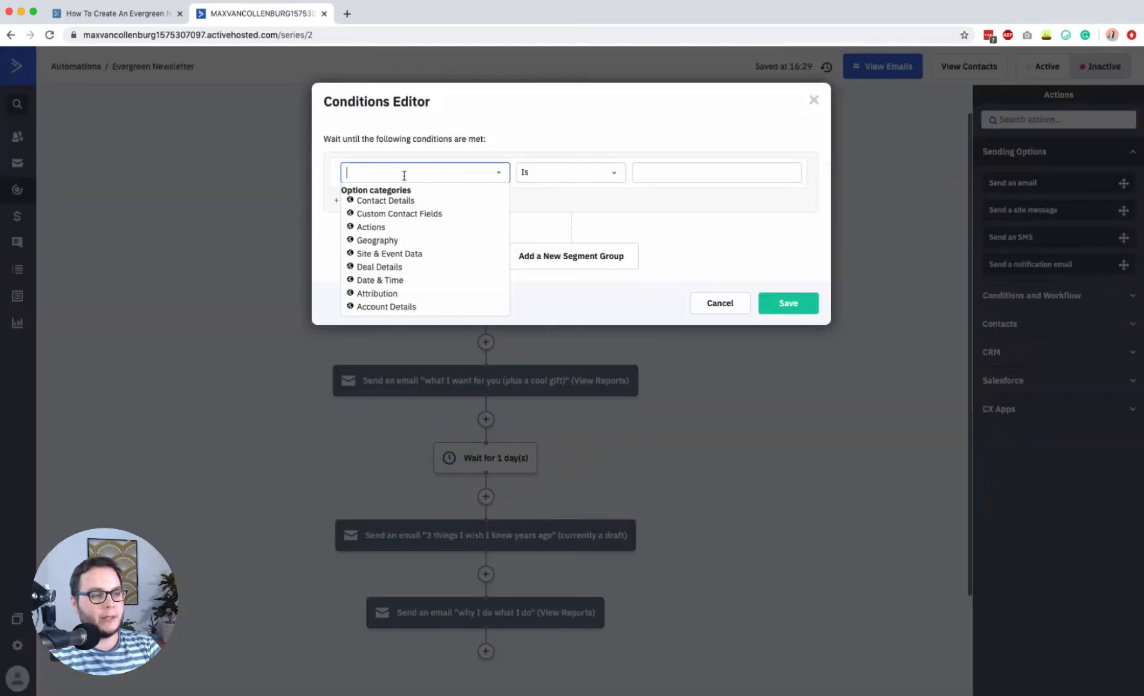
text(current day of the w)
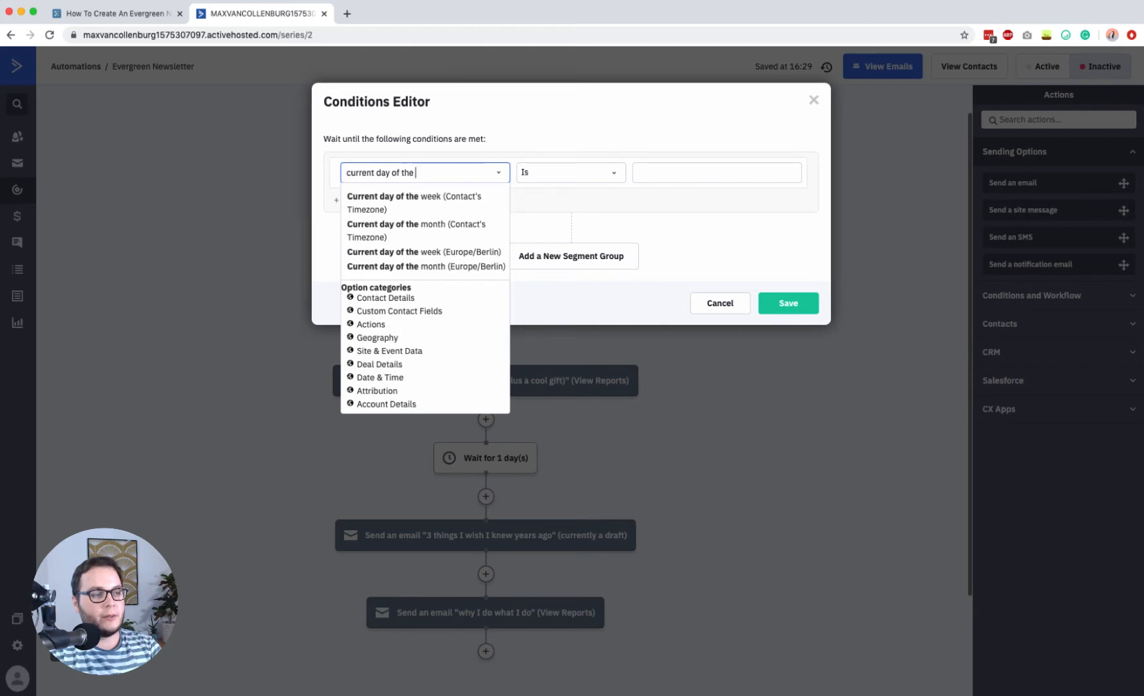
click(396, 197)
click(688, 172)
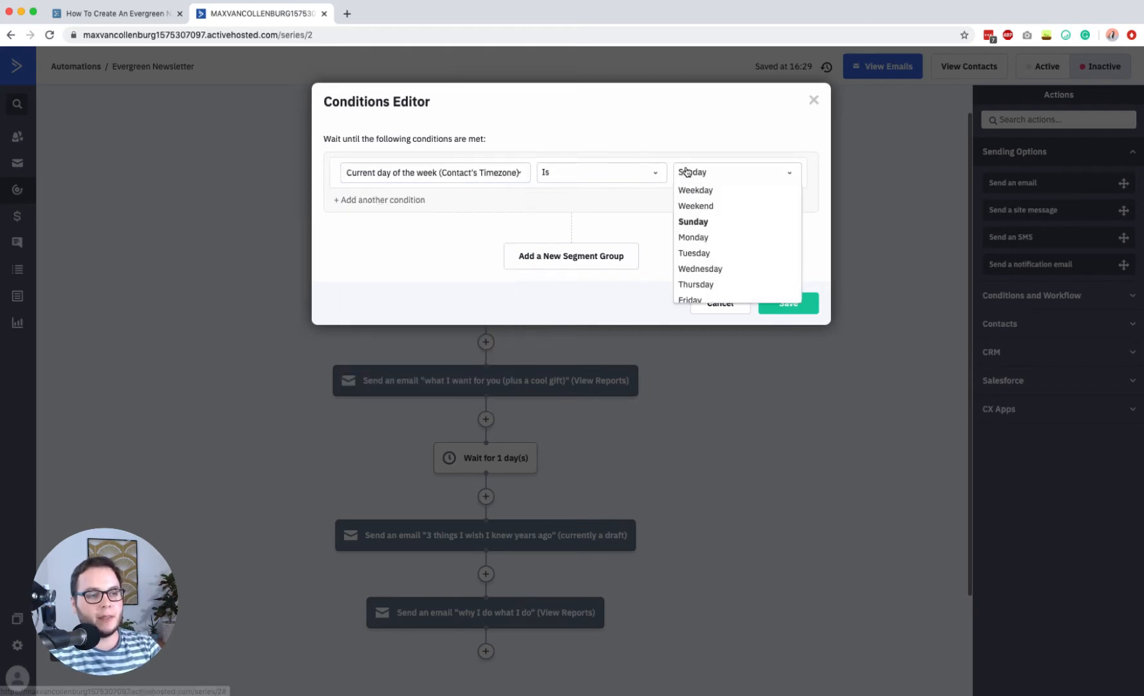
click(694, 253)
Step: Add an And condition to the second wait requiring the current time (Contact's Timezone) to be 10 (10AM), and save the wait
click(365, 200)
click(430, 207)
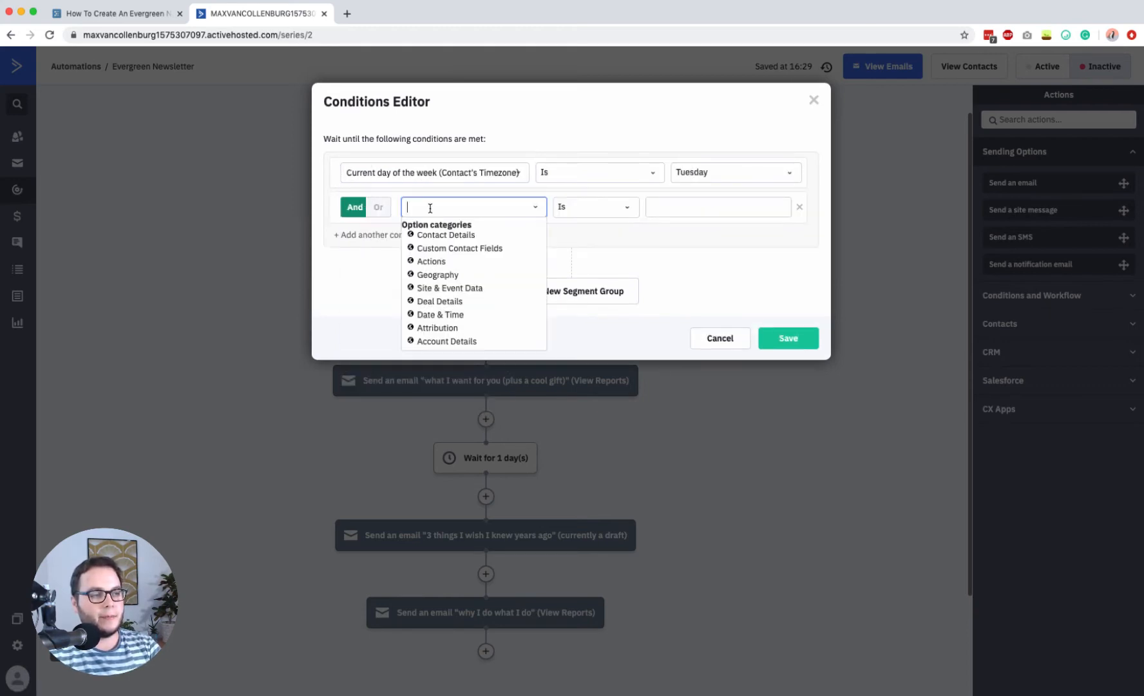
text(current time)
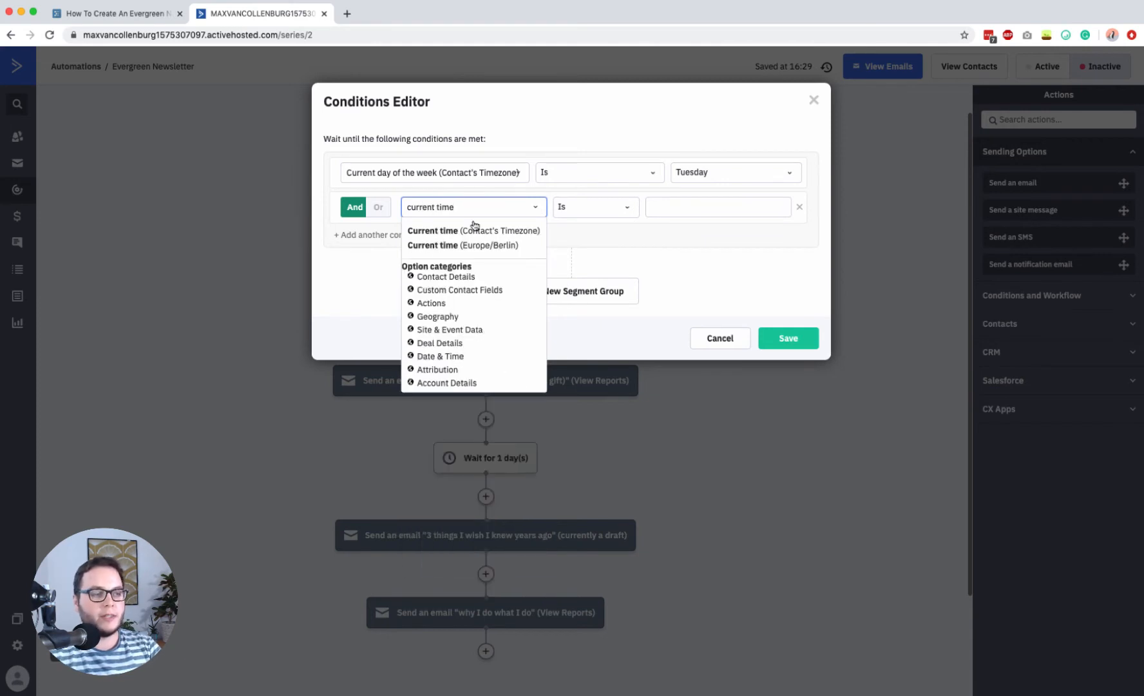
click(475, 230)
click(689, 211)
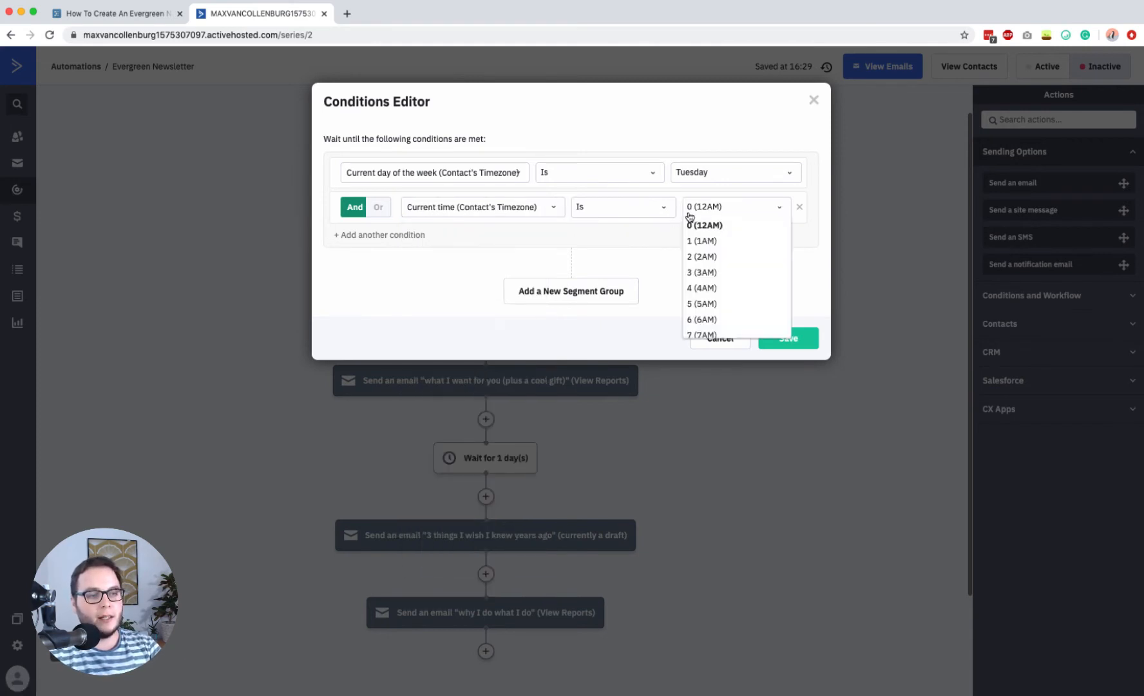
scroll(718, 294, down, 3)
click(715, 287)
click(785, 337)
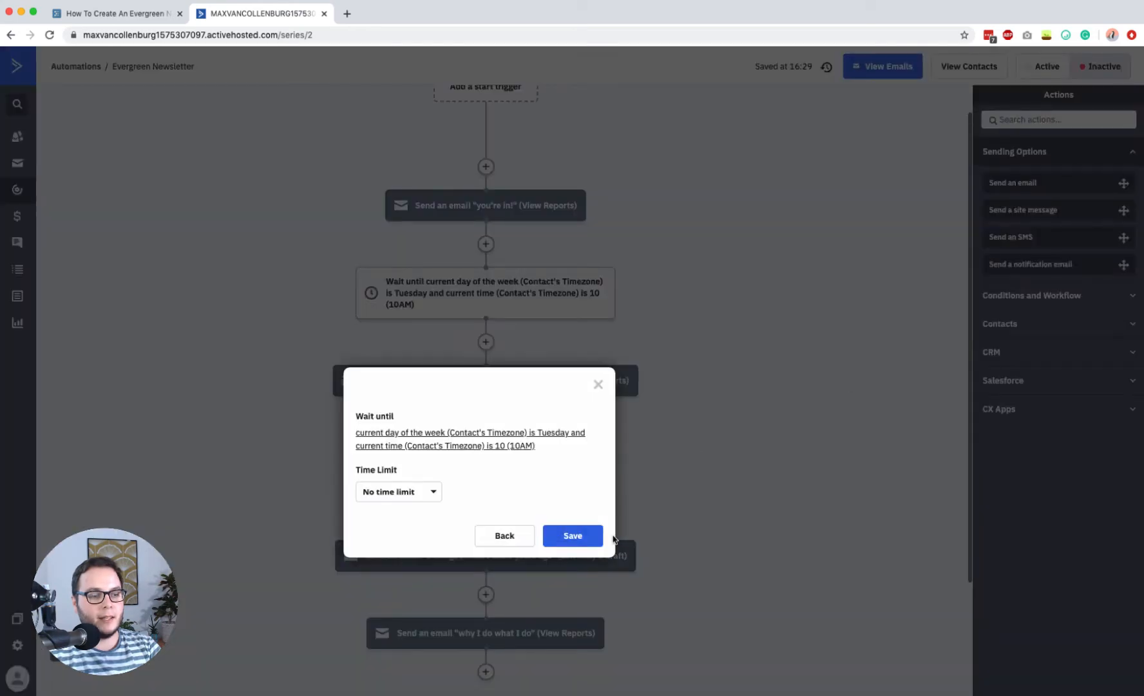
click(573, 536)
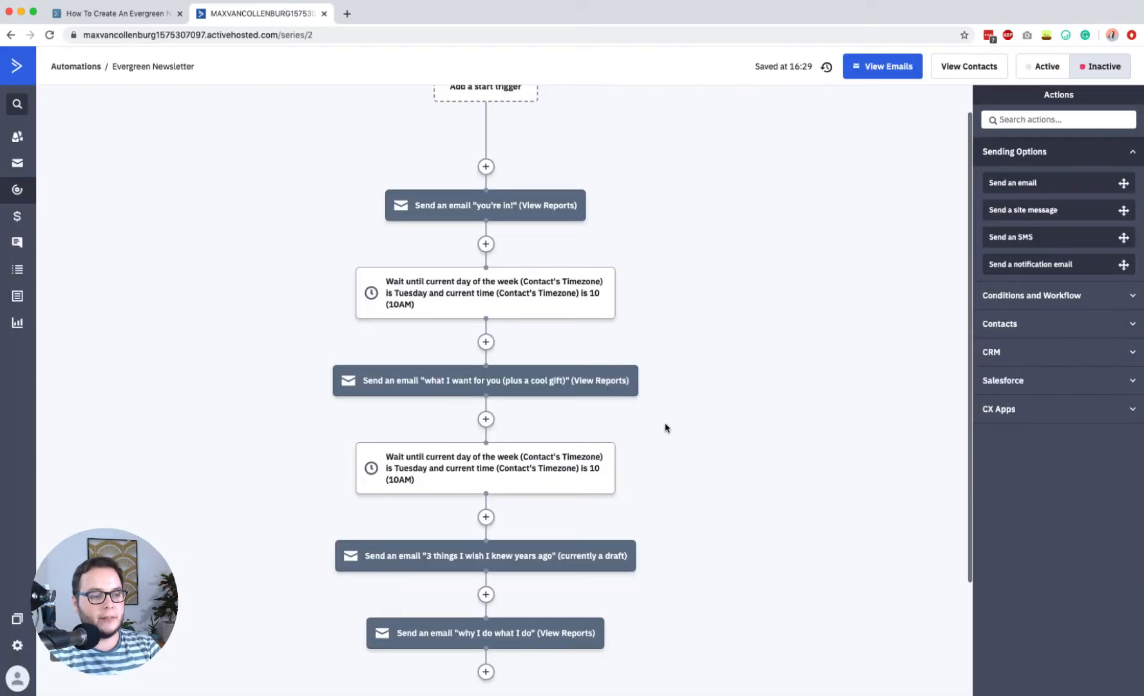
Step: Add a conditional wait below "3 things I wish I knew years ago" until the current day of the week (Contact's Timezone) is Tuesday
scroll(667, 427, down, 3)
click(486, 446)
click(618, 135)
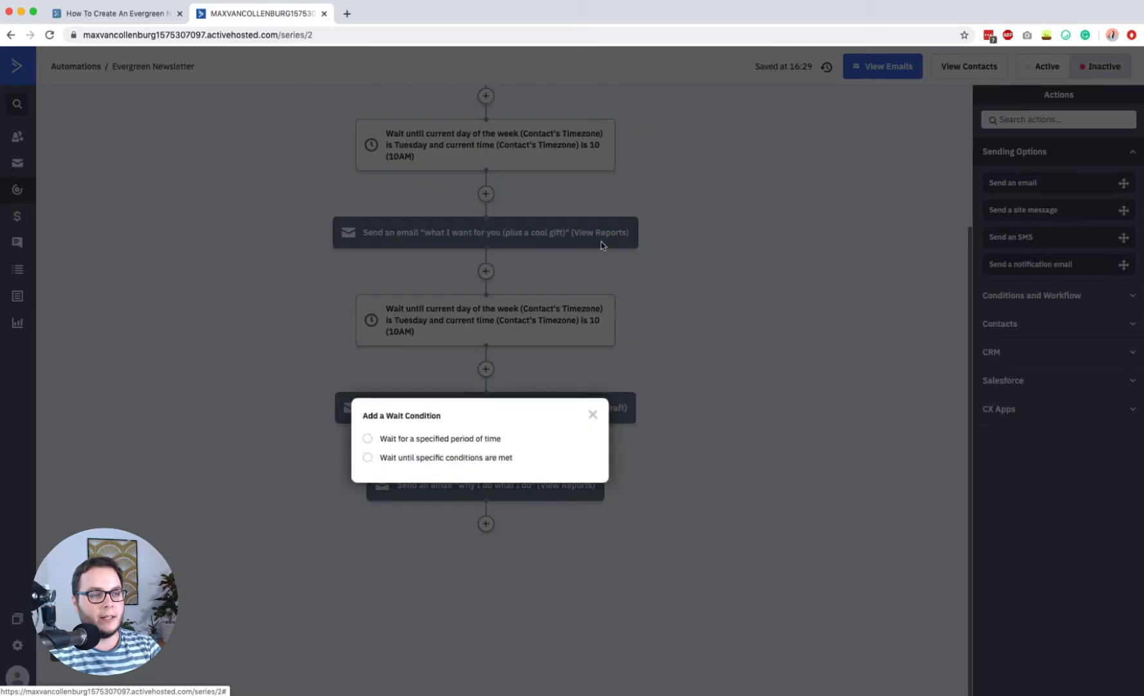
click(451, 457)
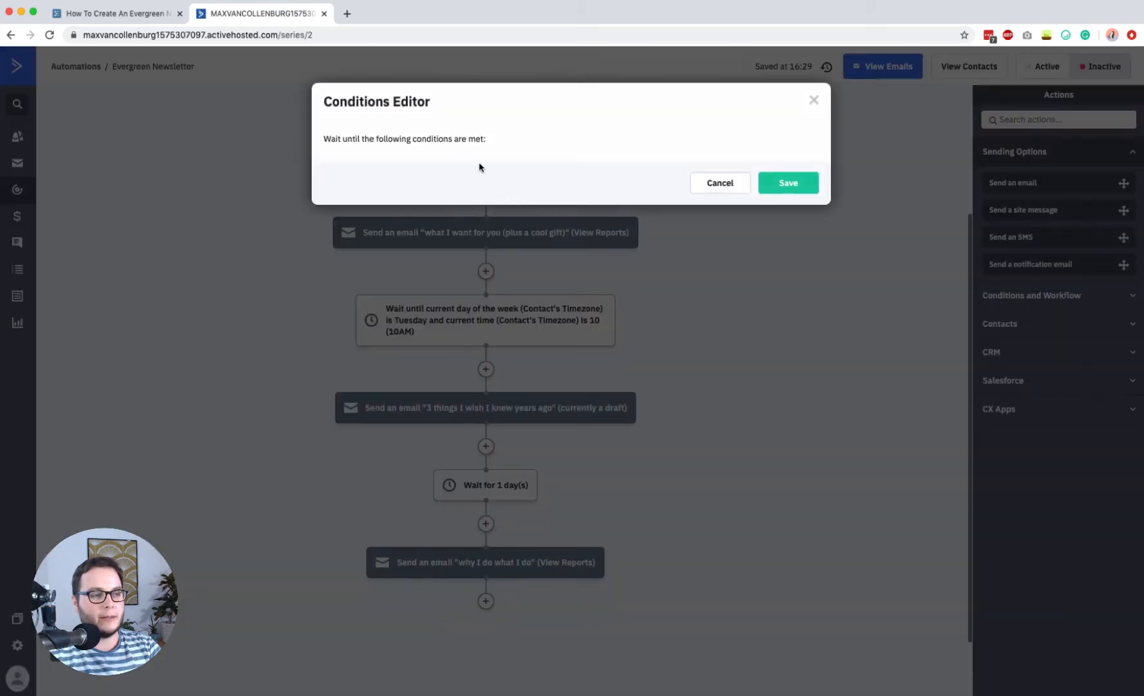
click(428, 171)
text(current da)
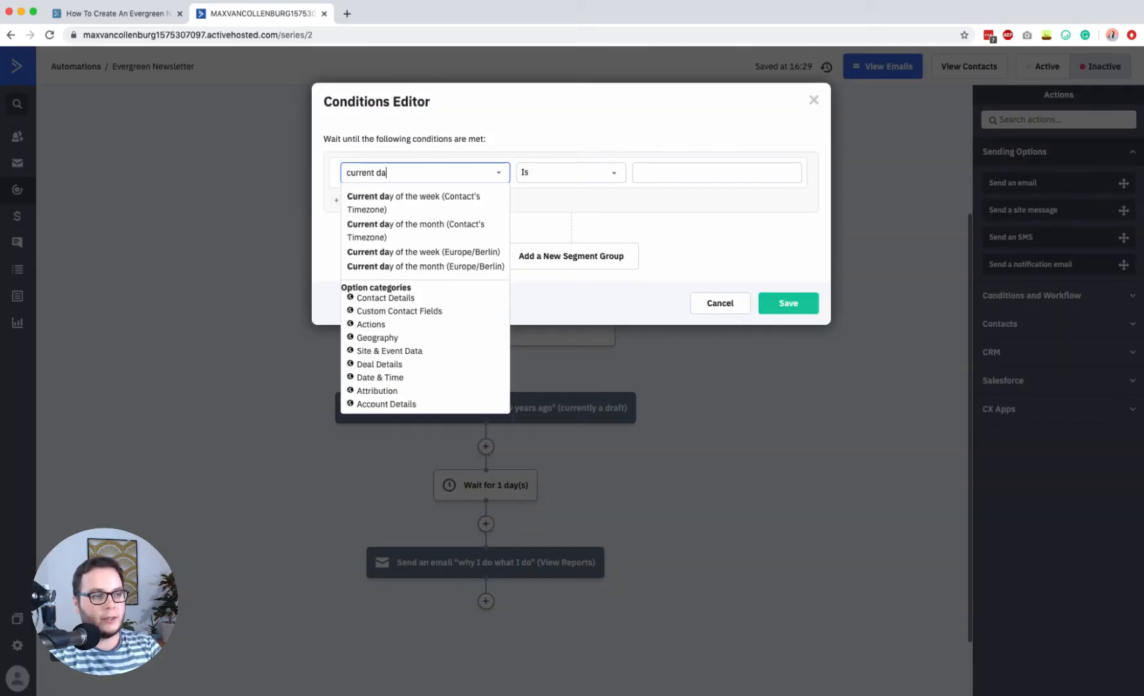
text(y)
click(410, 196)
click(735, 172)
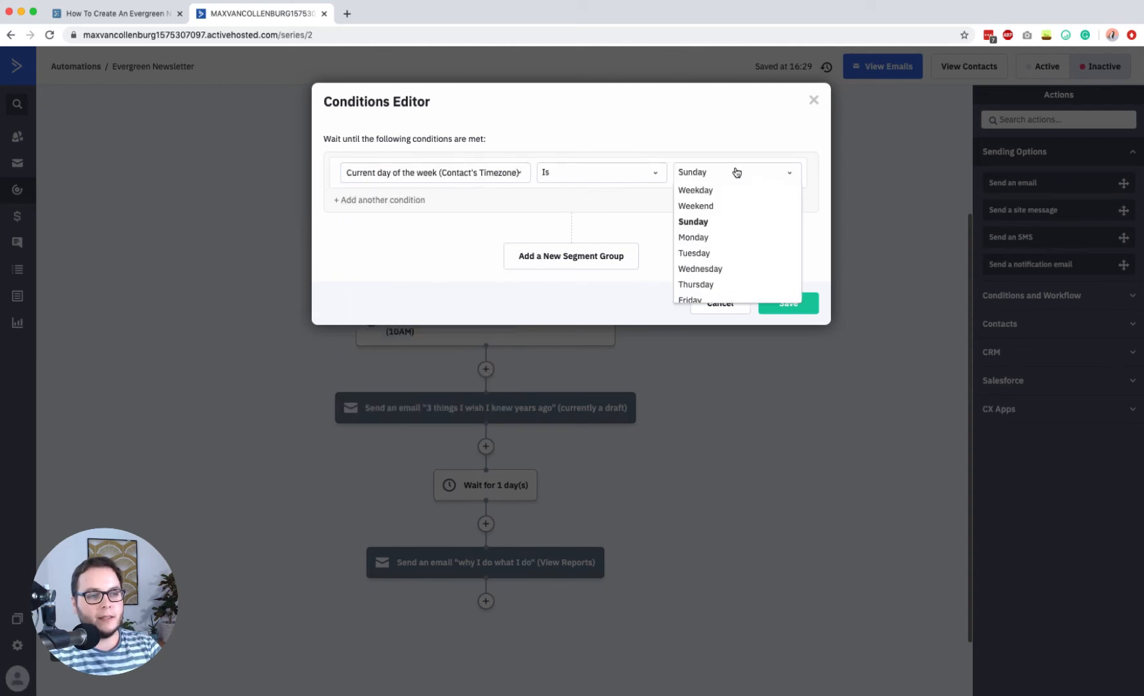
click(692, 254)
Step: Add an And condition to the third wait requiring the current time (Contact's Timezone) to be 10 (10AM), and save the wait
click(400, 199)
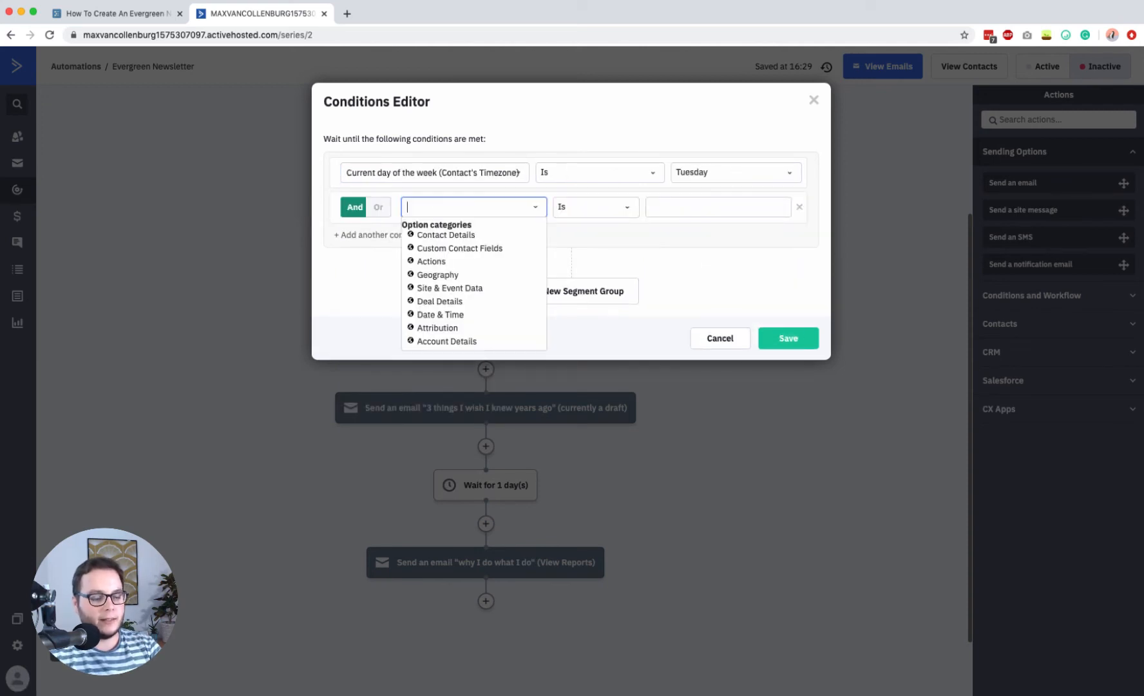
text(current time)
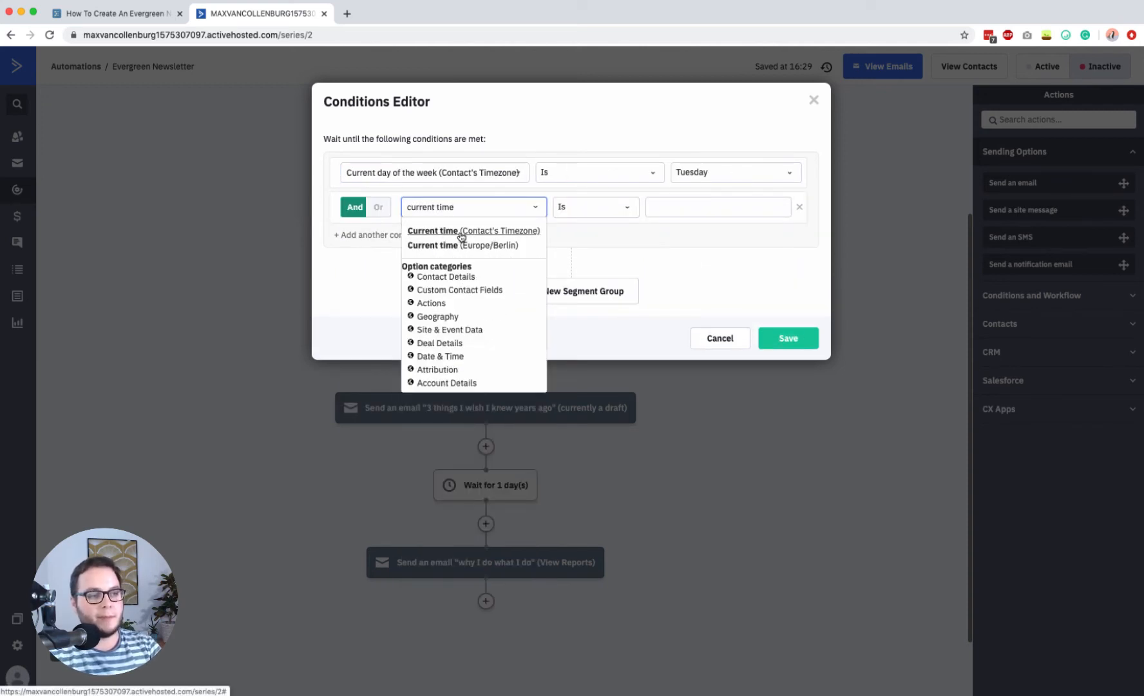
click(461, 233)
click(720, 206)
scroll(712, 296, down, 3)
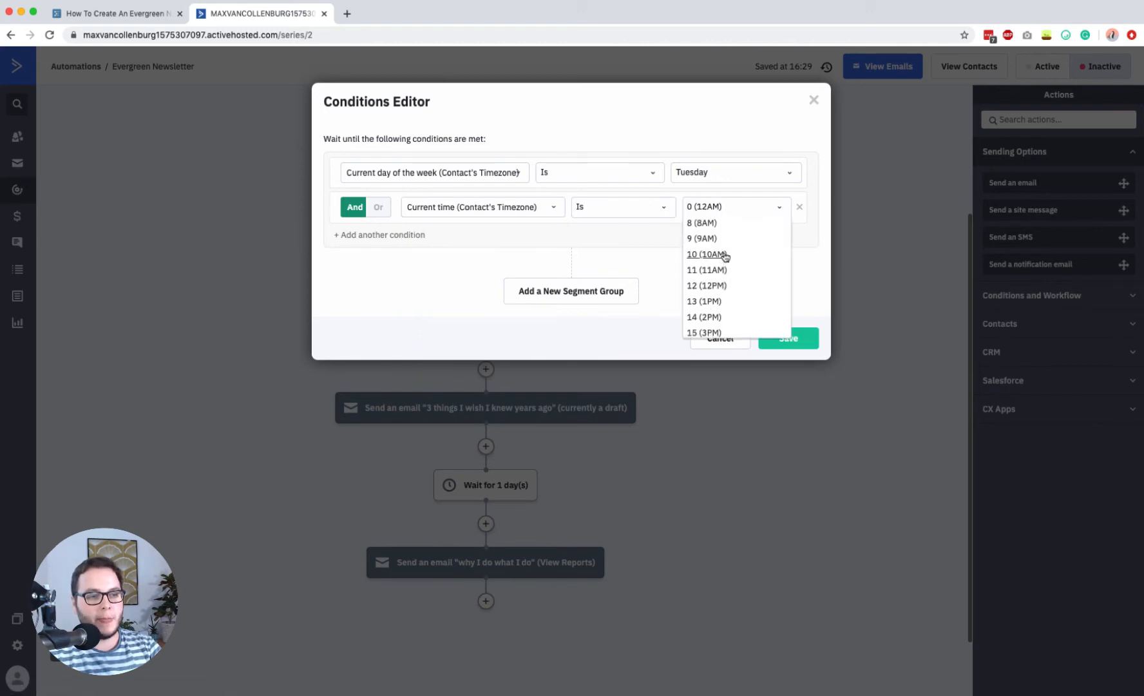
click(707, 254)
click(791, 339)
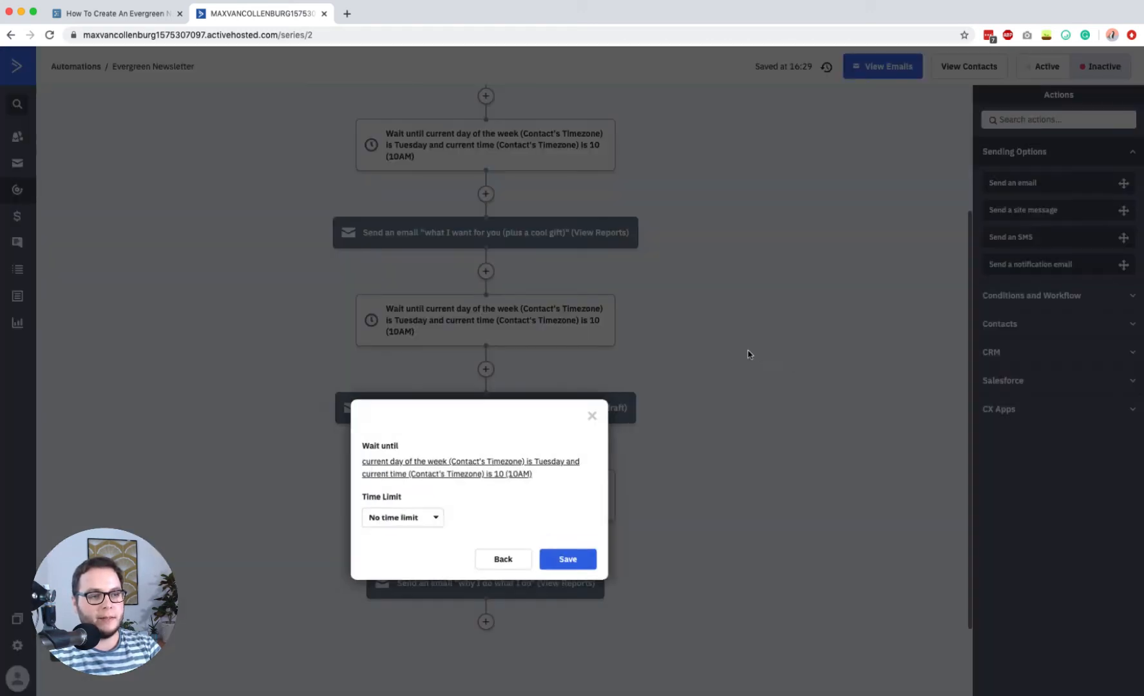
click(747, 354)
Step: Add a conditional wait at the end, below "why I do what I do", until the current day of the week (Contact's Timezone) is Tuesday
scroll(743, 362, down, 2)
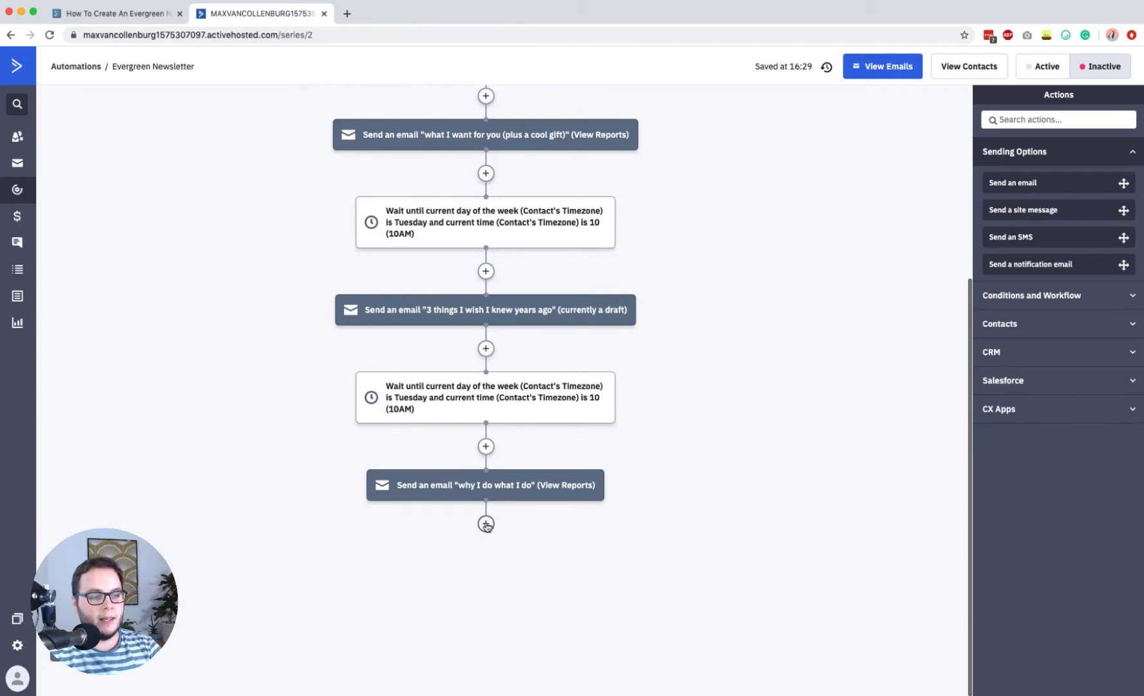
click(487, 524)
click(572, 136)
click(420, 538)
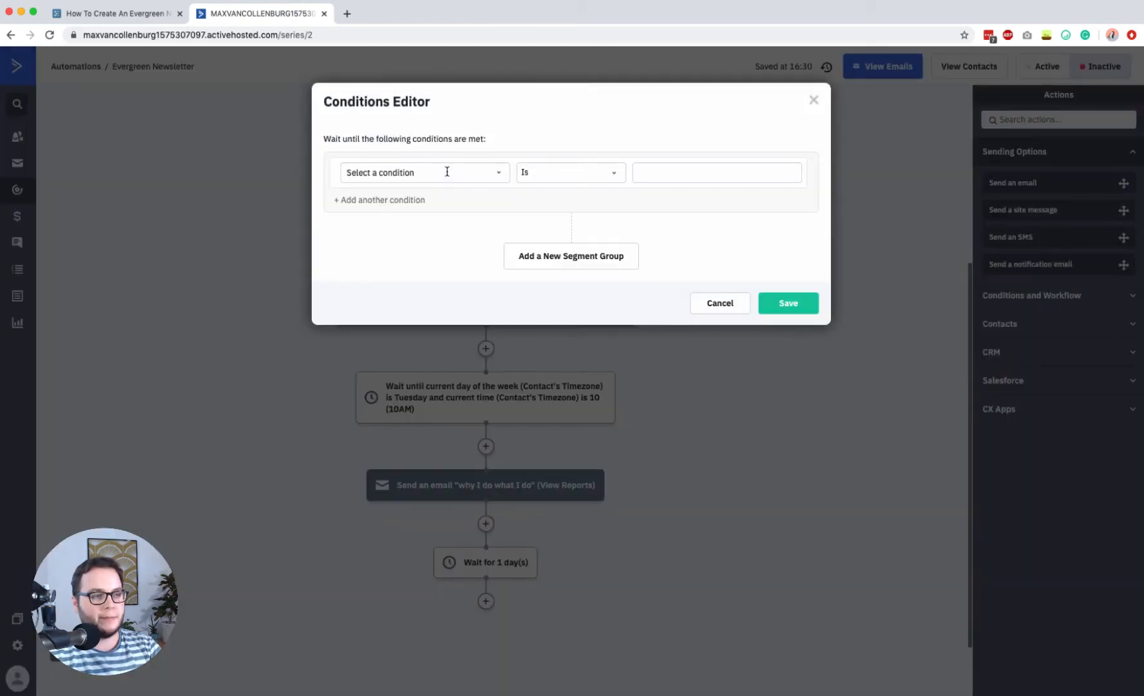
click(447, 172)
text(current day)
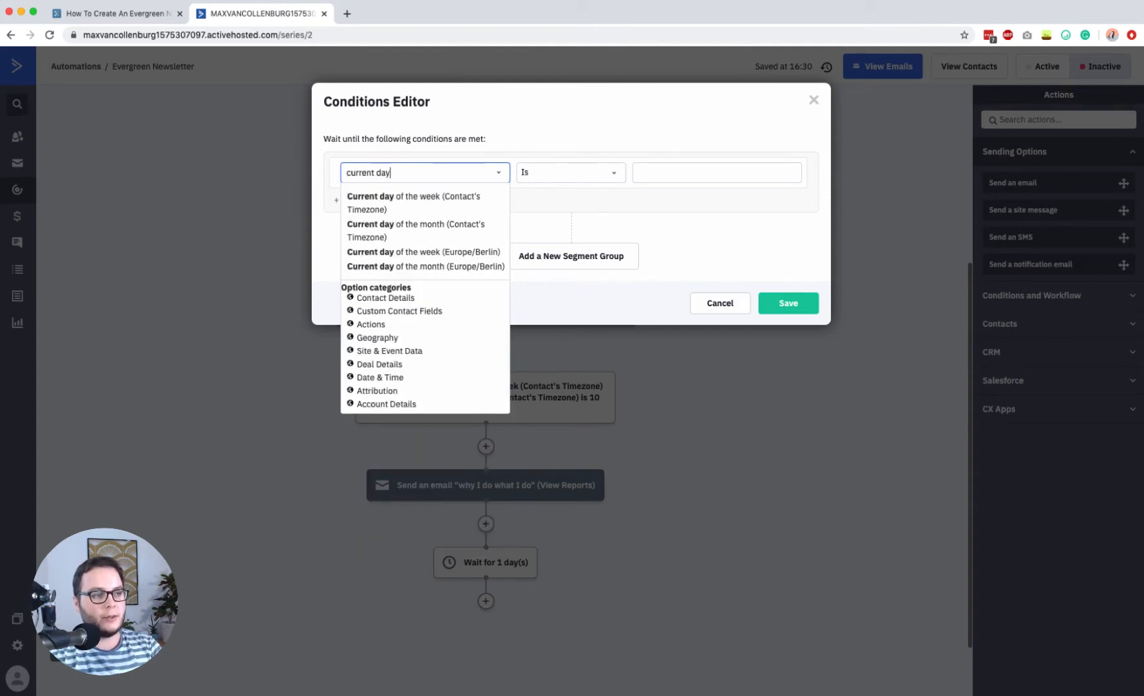
click(413, 196)
click(650, 177)
click(685, 177)
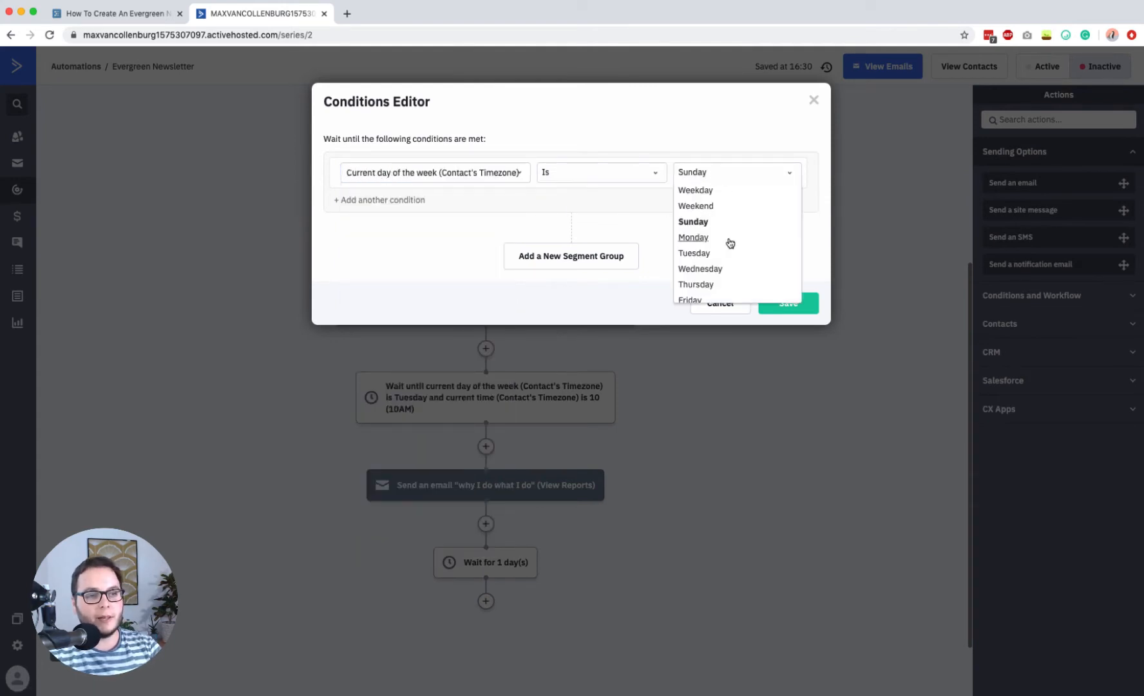
click(696, 253)
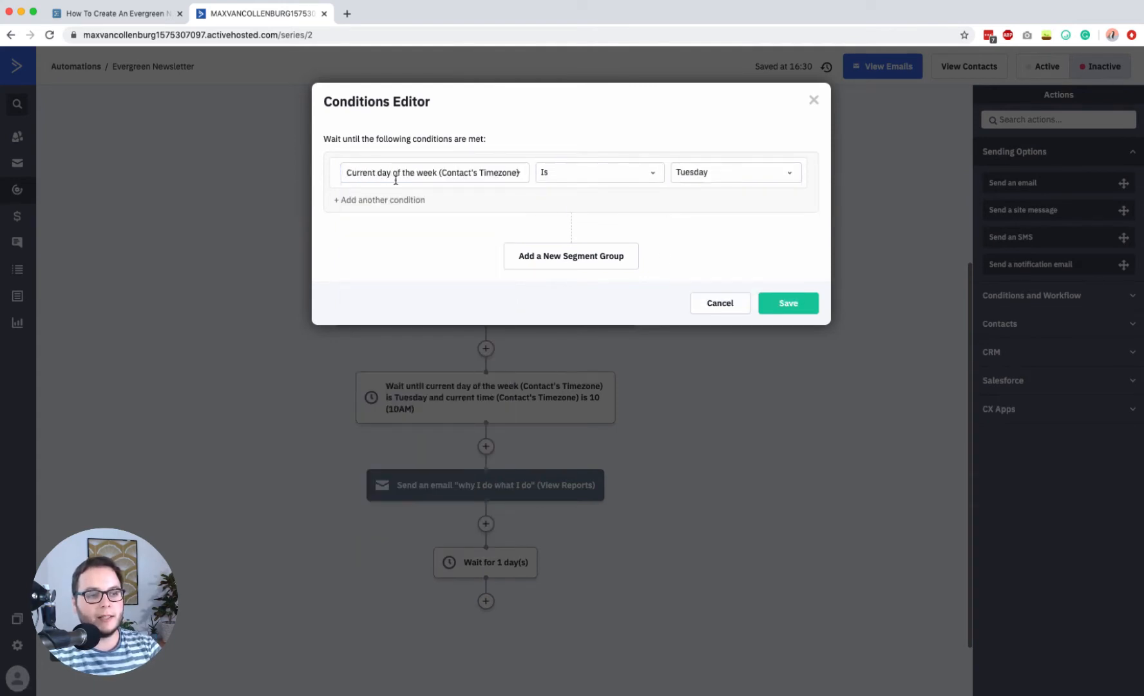
Step: Add an And condition to the last wait requiring the current time (Contact's Timezone) to be 10 (10AM), and save the wait
click(355, 205)
click(447, 206)
text(current )
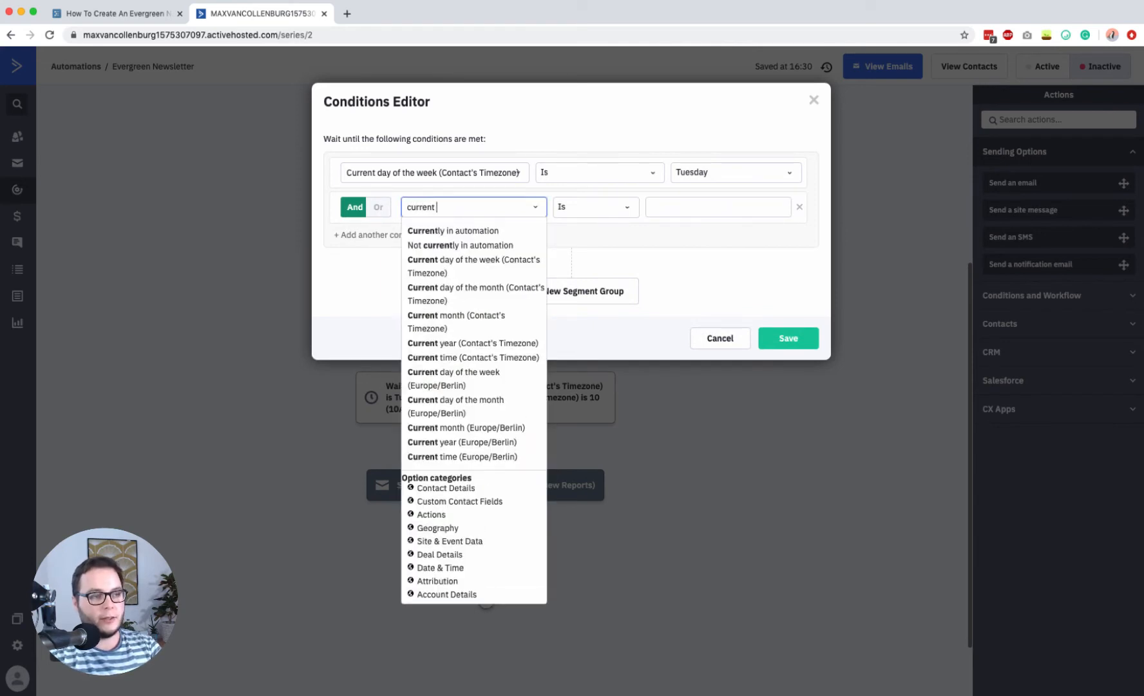
text(time)
click(488, 230)
click(727, 206)
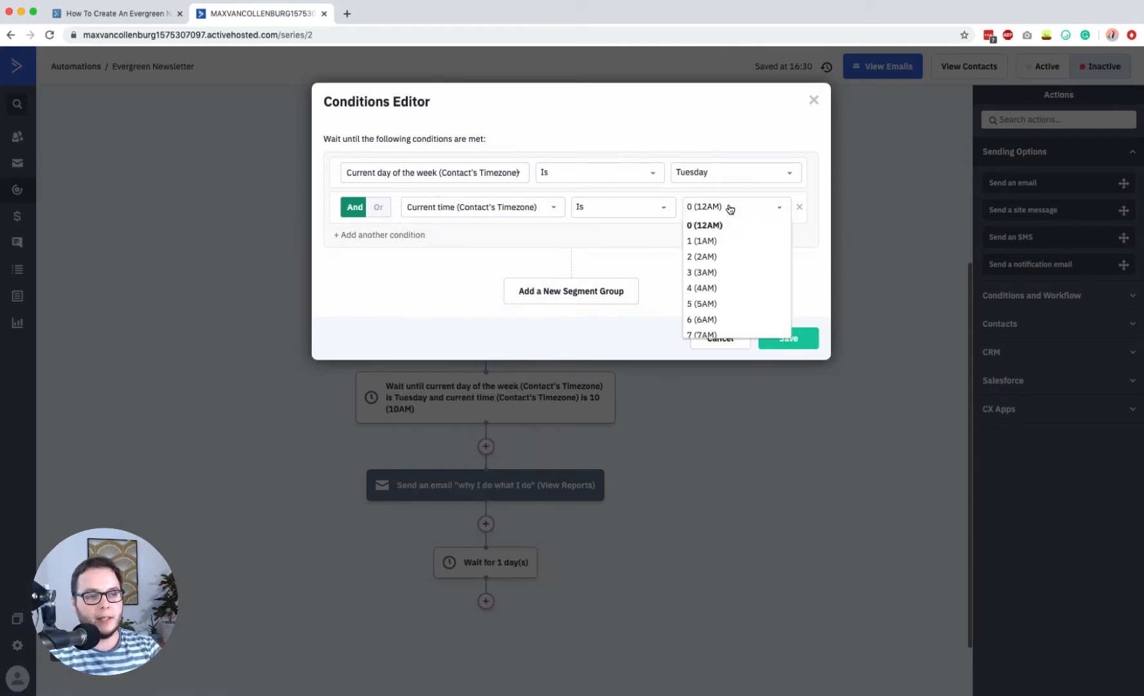
scroll(719, 302, down, 2)
click(713, 307)
click(791, 338)
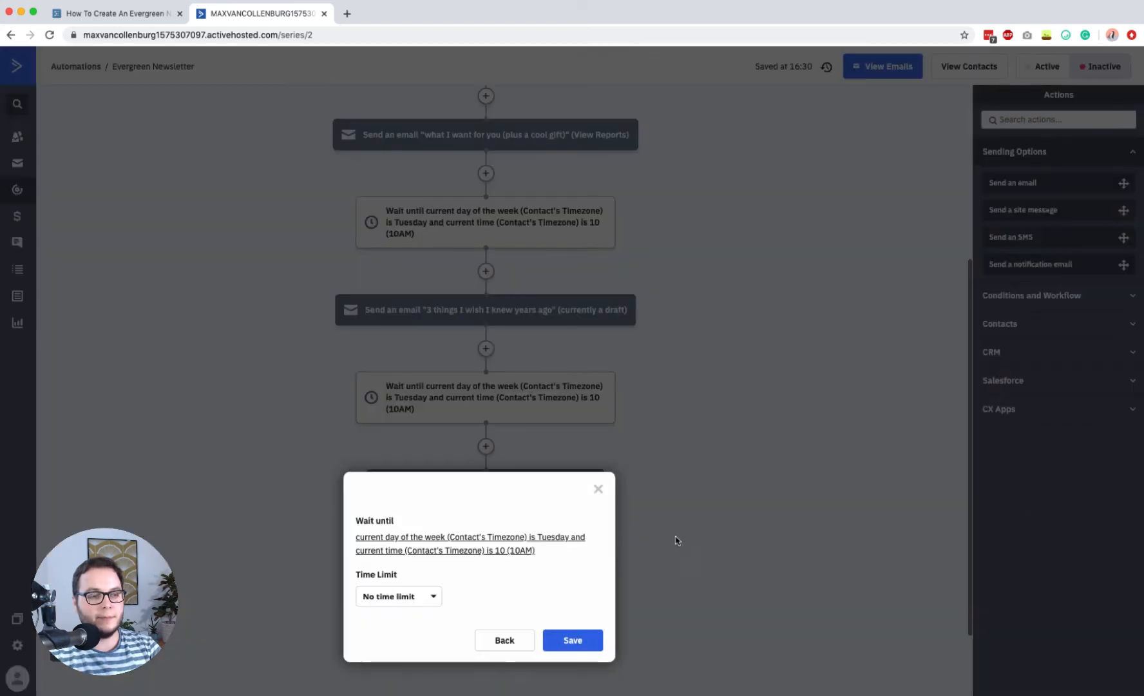
click(594, 639)
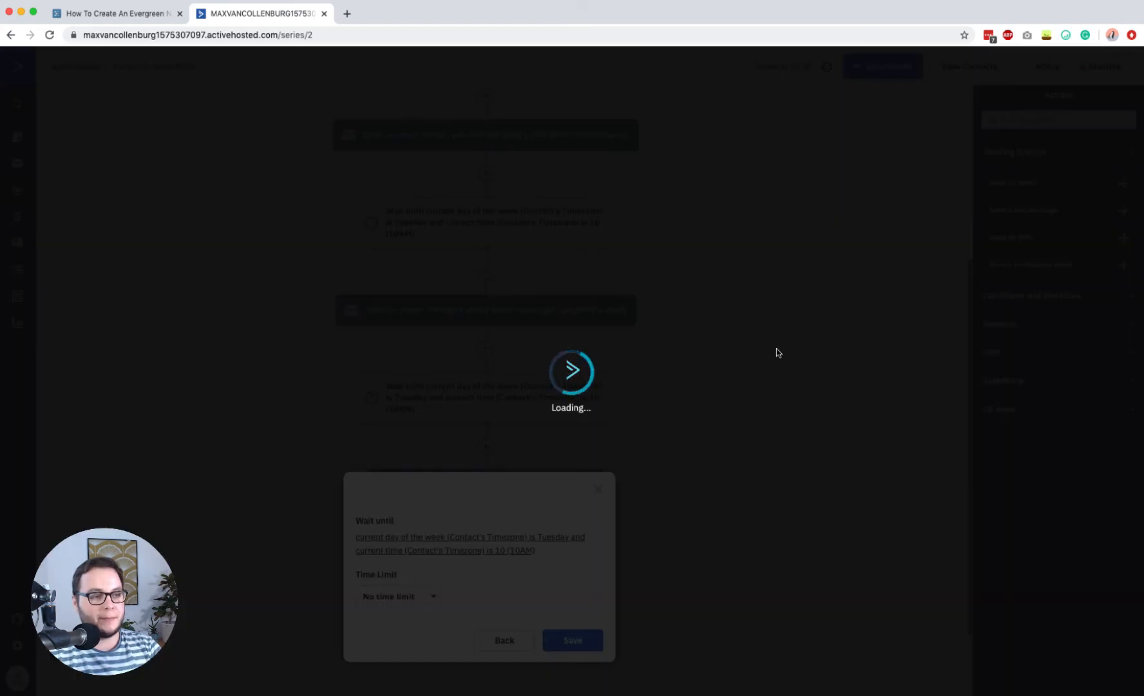
Step: Review the order of emails and waits throughout the automation, from the start trigger to the final wait
scroll(756, 405, up, 4)
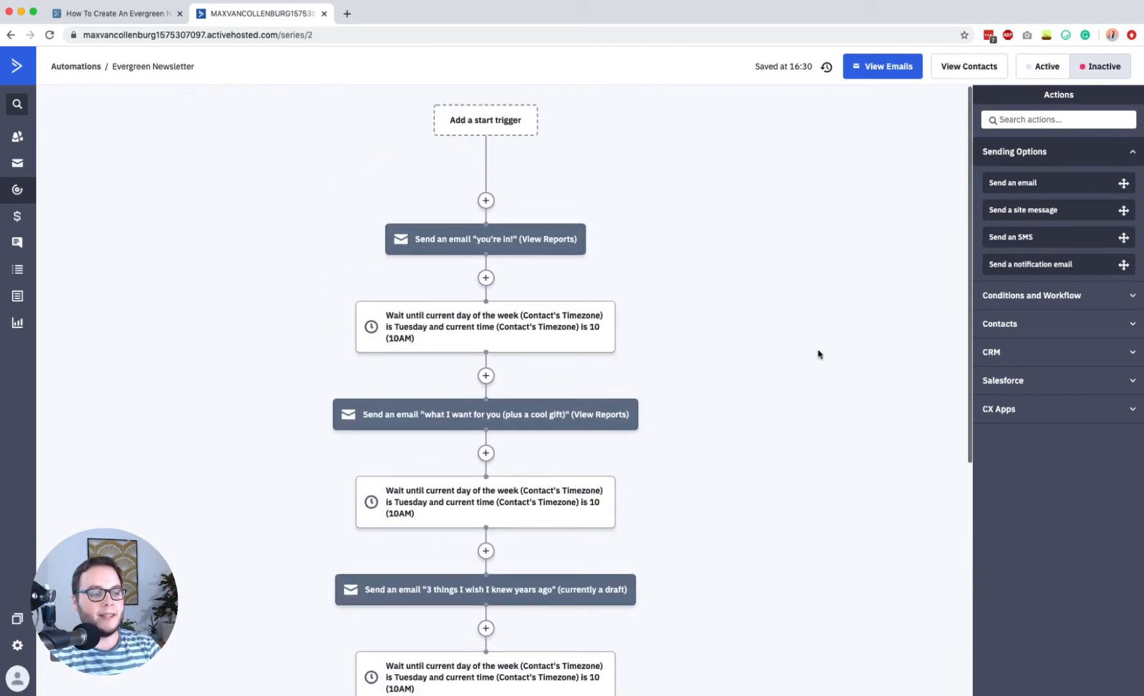
scroll(818, 353, down, 3)
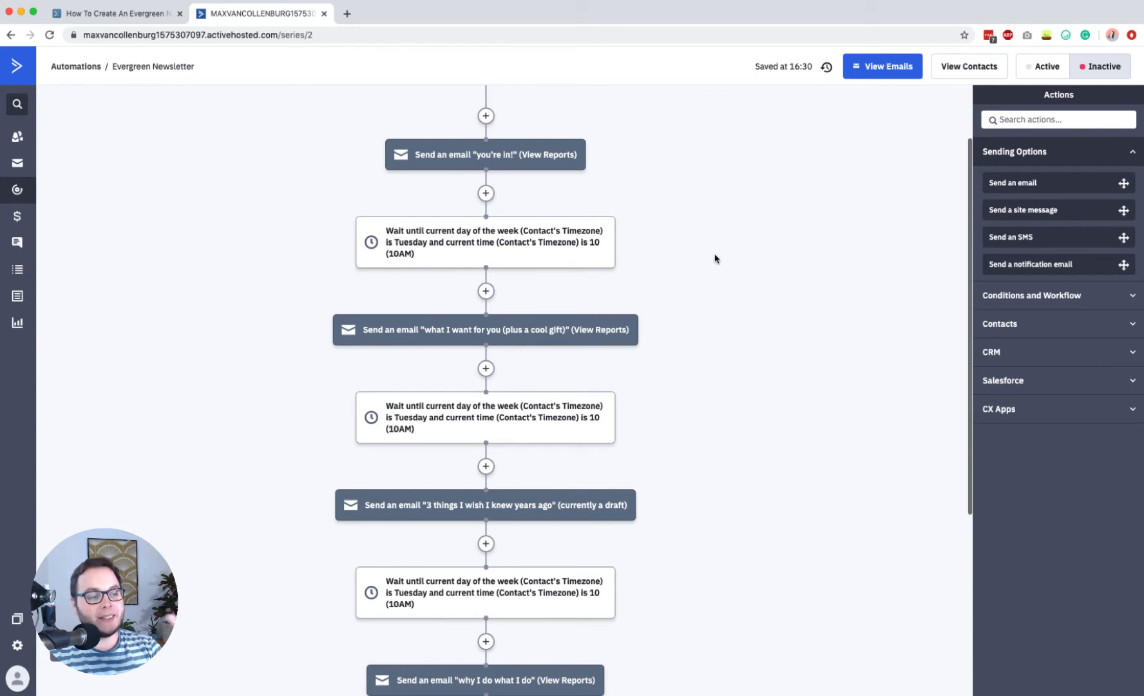
scroll(715, 258, up, 1)
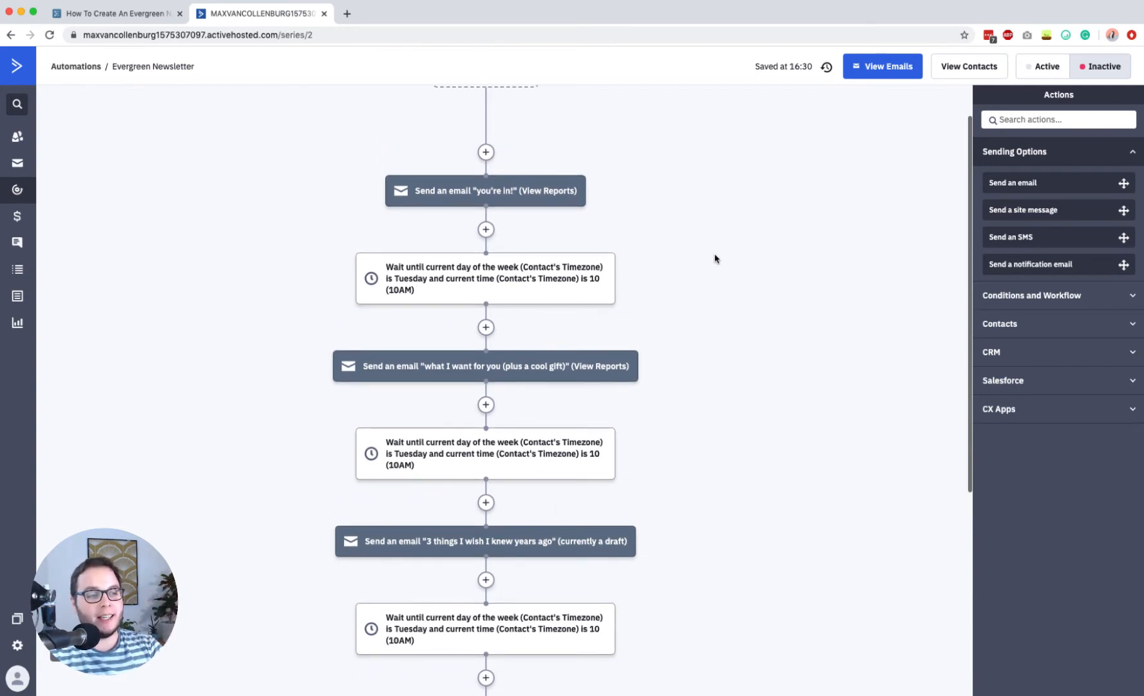
mouse_move(472, 203)
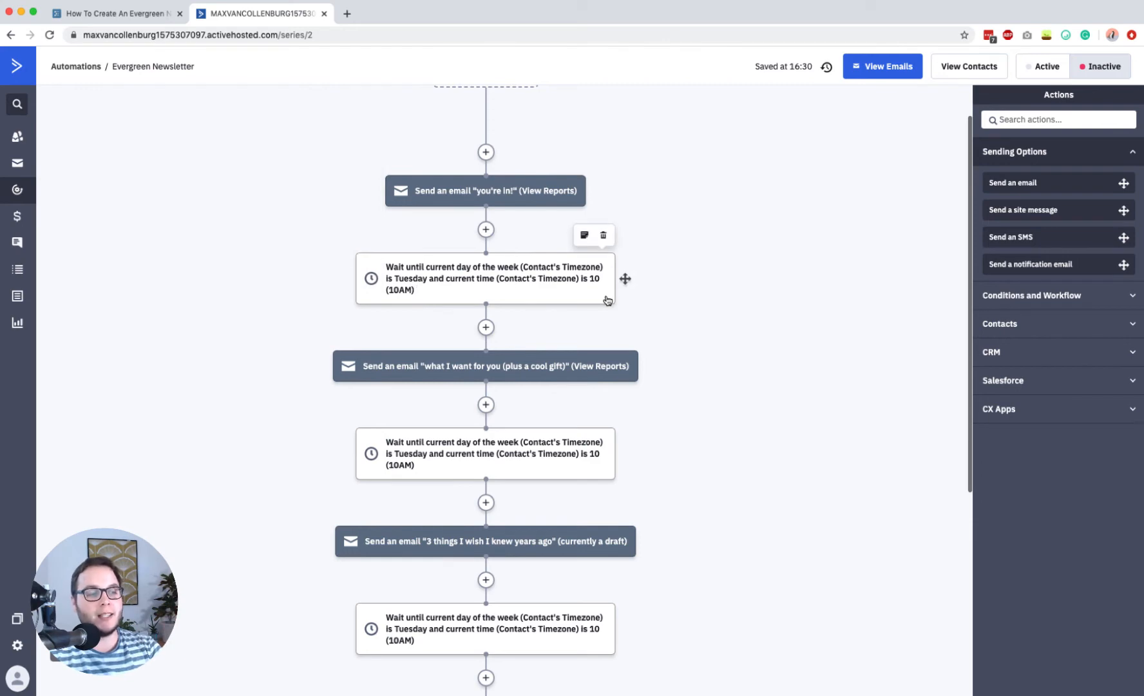
scroll(607, 300, down, 3)
scroll(543, 355, down, 5)
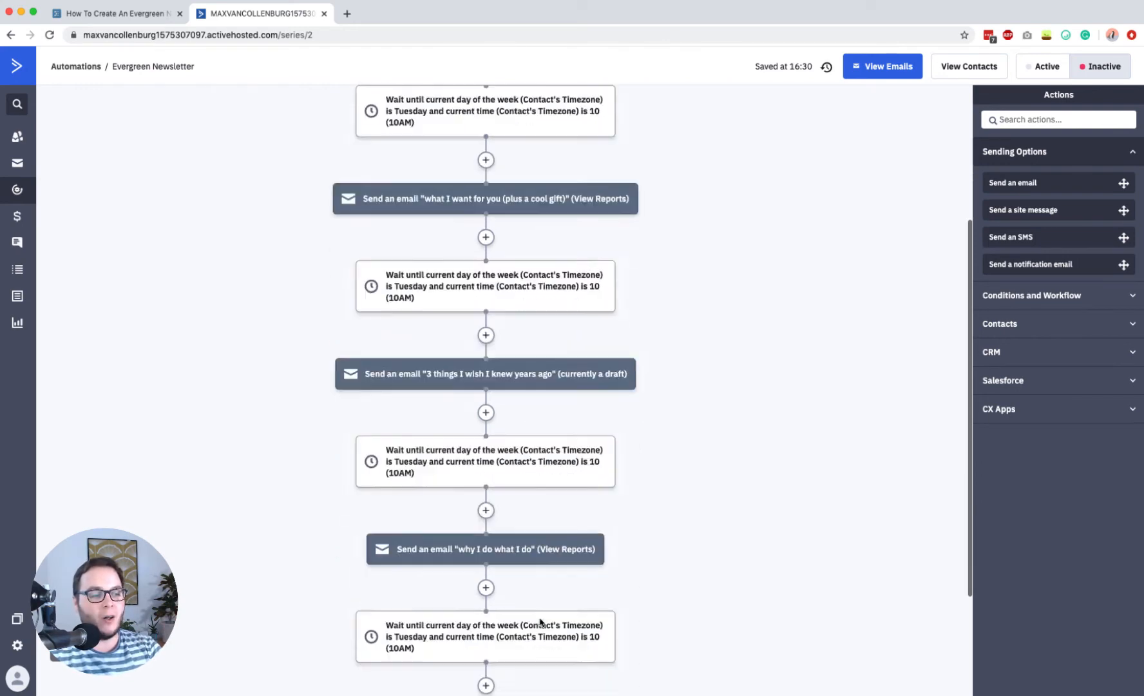
scroll(853, 355, up, 10)
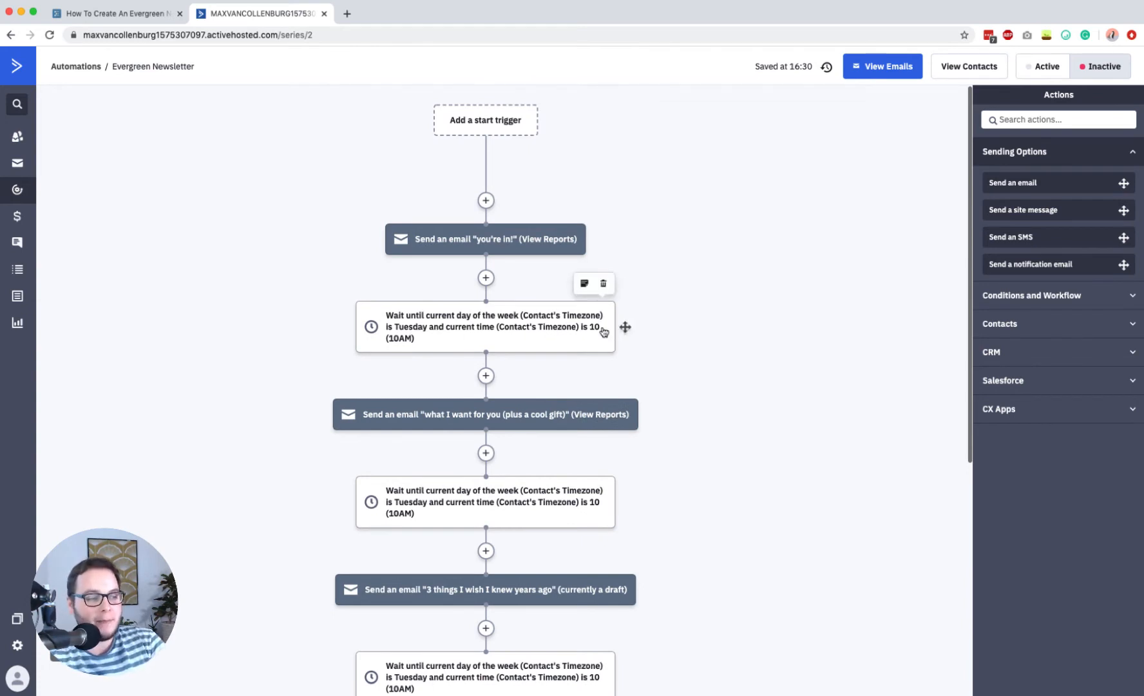
mouse_move(474, 414)
scroll(474, 414, down, 2)
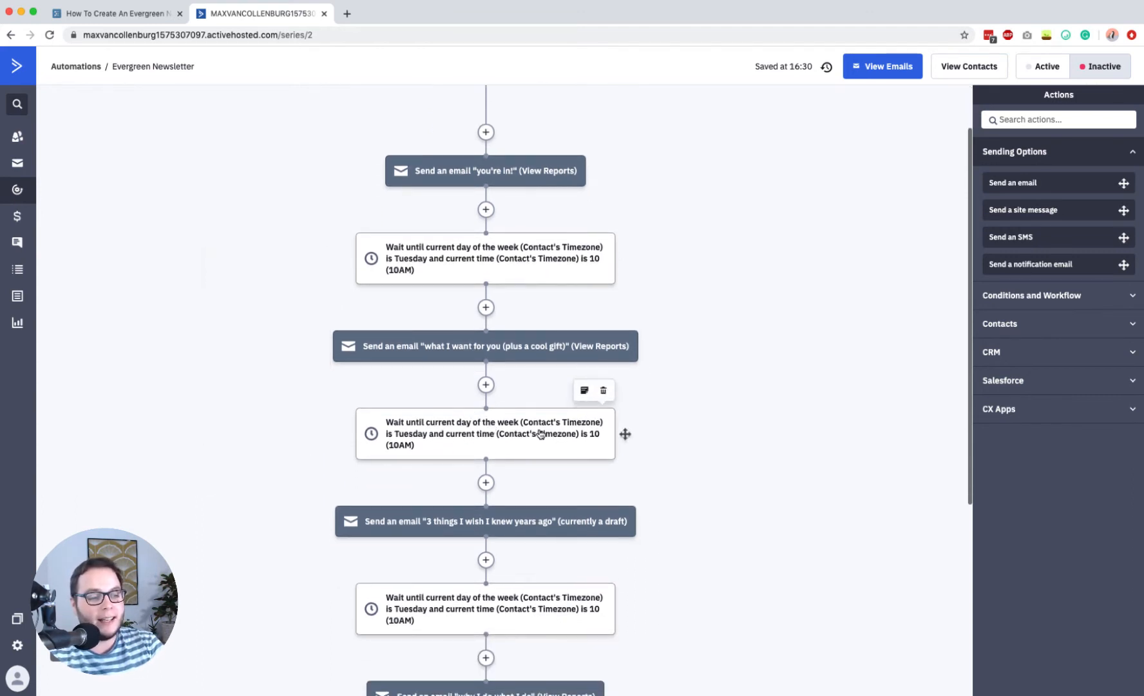
scroll(557, 452, down, 3)
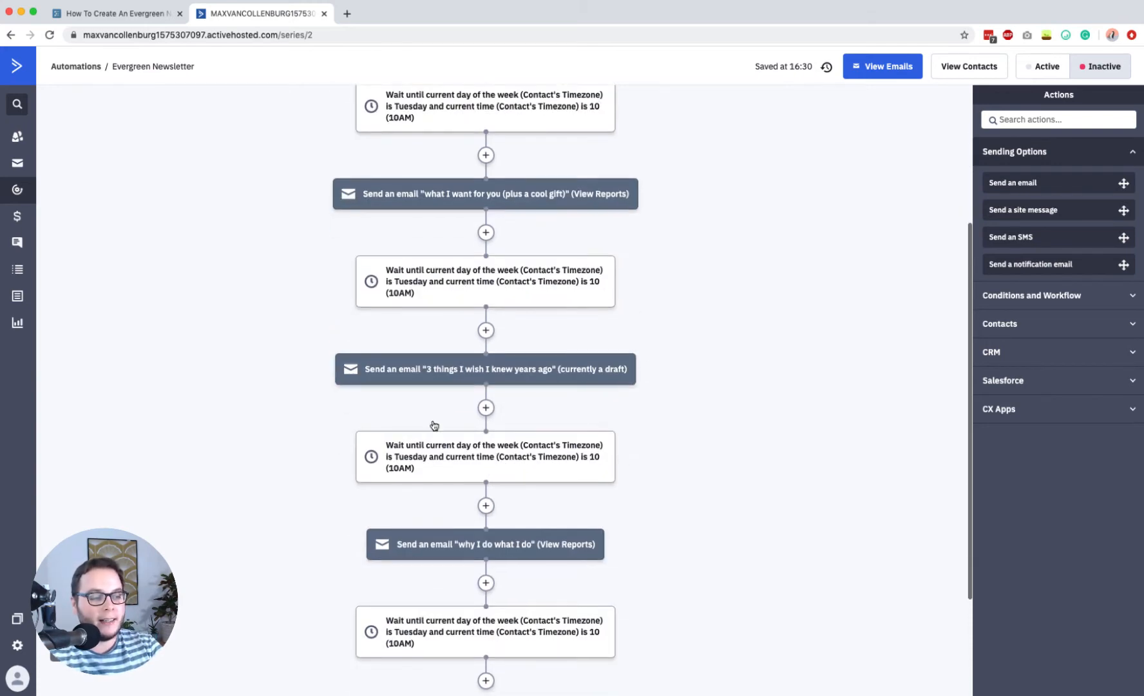
scroll(528, 469, down, 3)
scroll(726, 482, up, 10)
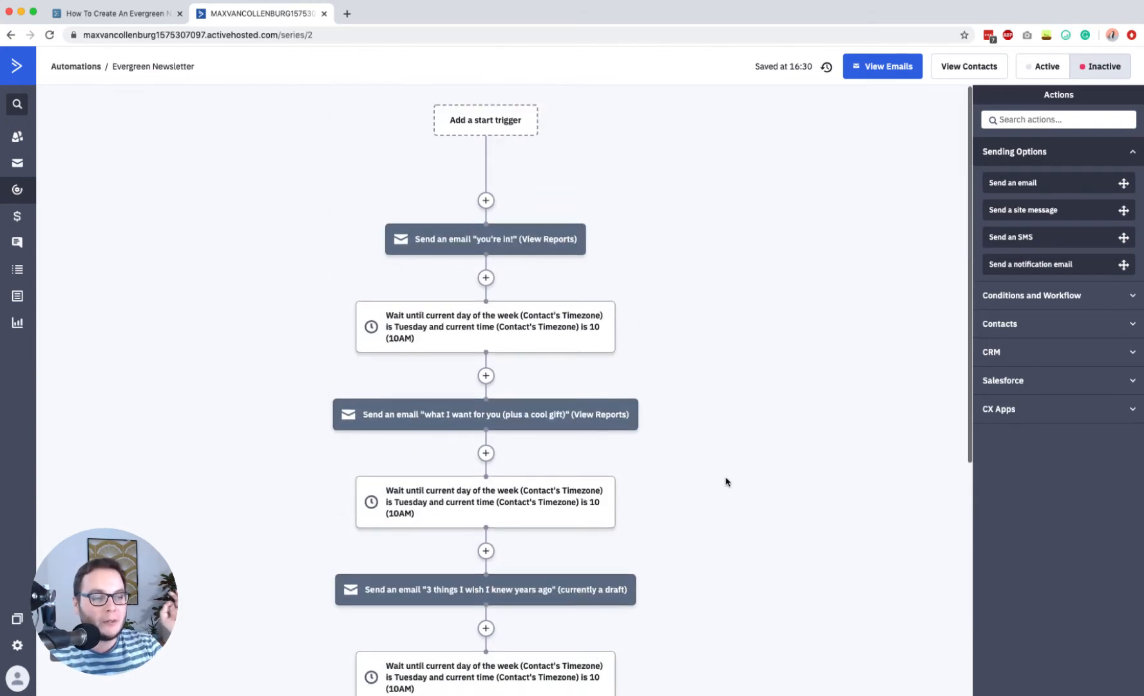
Step: Add a 2-day wait directly below the "you're in!" email and save it
click(486, 277)
click(541, 157)
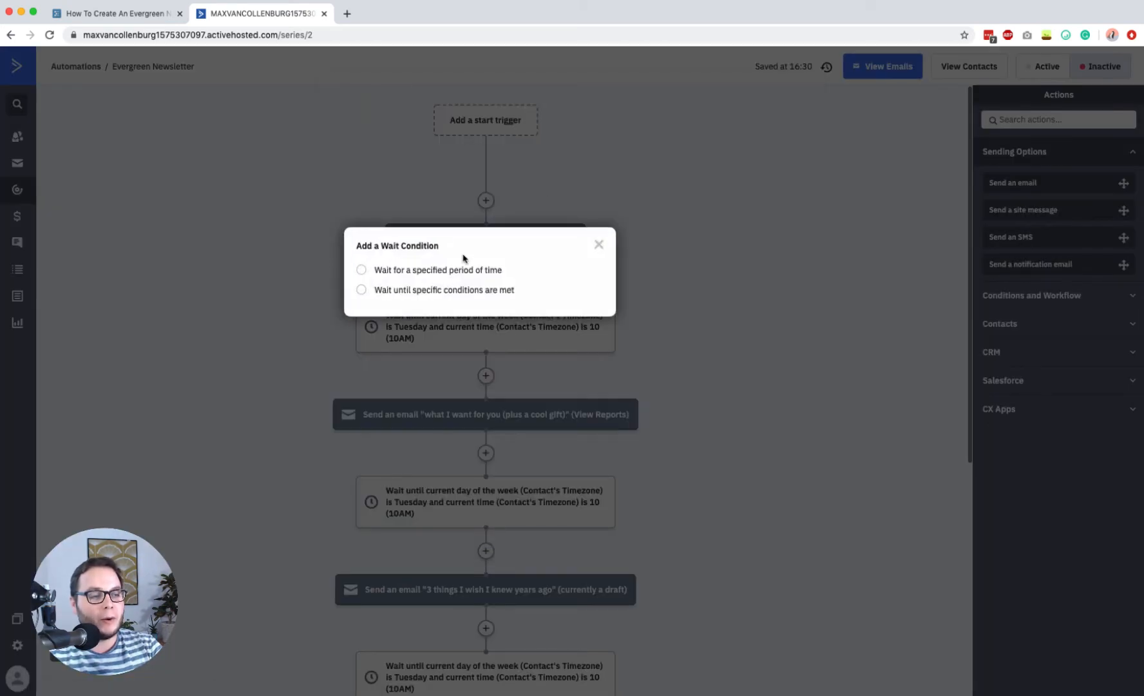
click(456, 270)
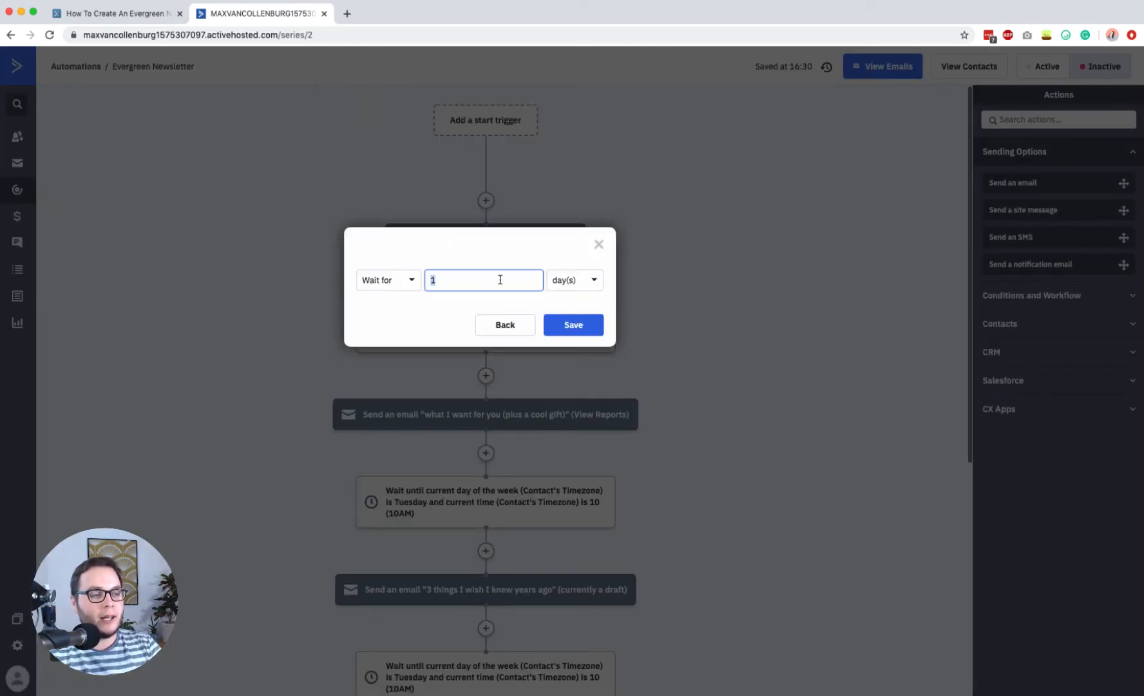
text(2)
click(574, 325)
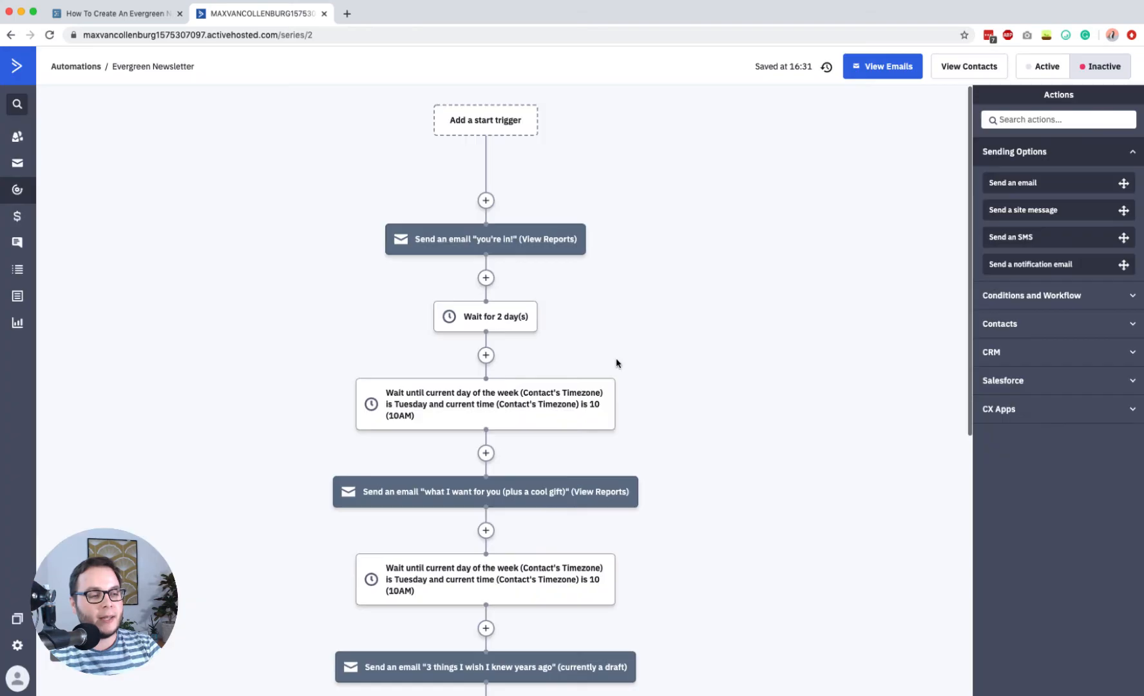
Step: Add a 2-day wait directly below the "what I want for you (plus a cool gift)" email and save it
scroll(630, 365, down, 3)
click(486, 441)
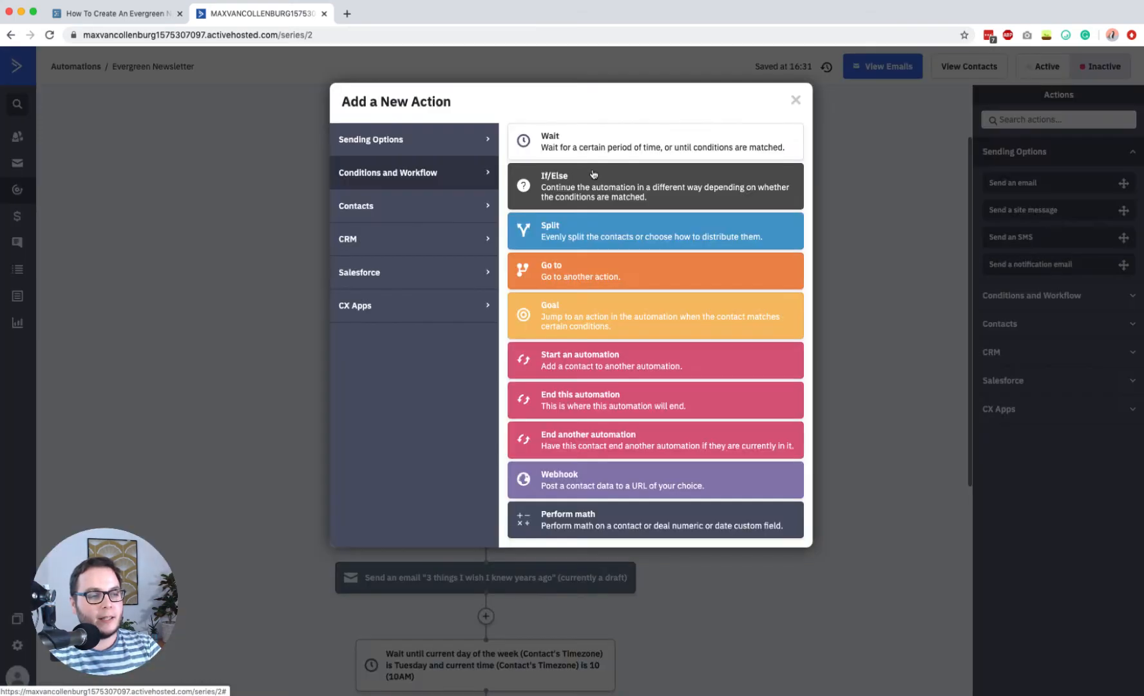
click(580, 141)
click(492, 433)
double_click(503, 439)
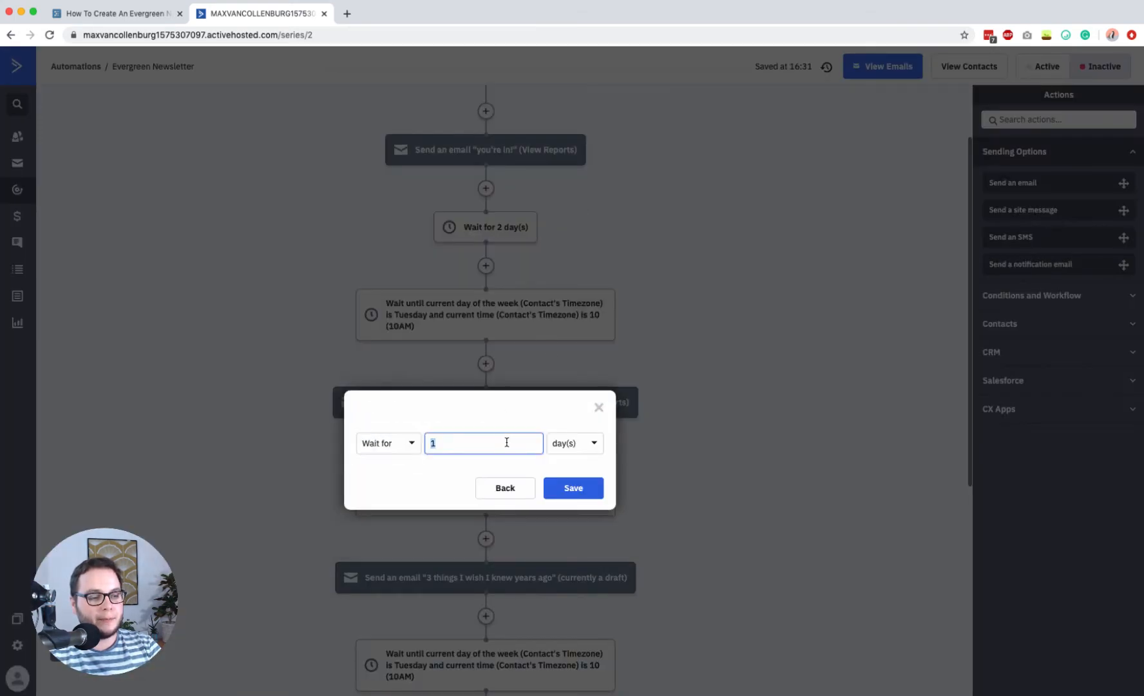
text(2)
click(580, 488)
Step: Add a 2-day wait directly below the "3 things I wish I knew years ago" email and save it
scroll(659, 529, down, 5)
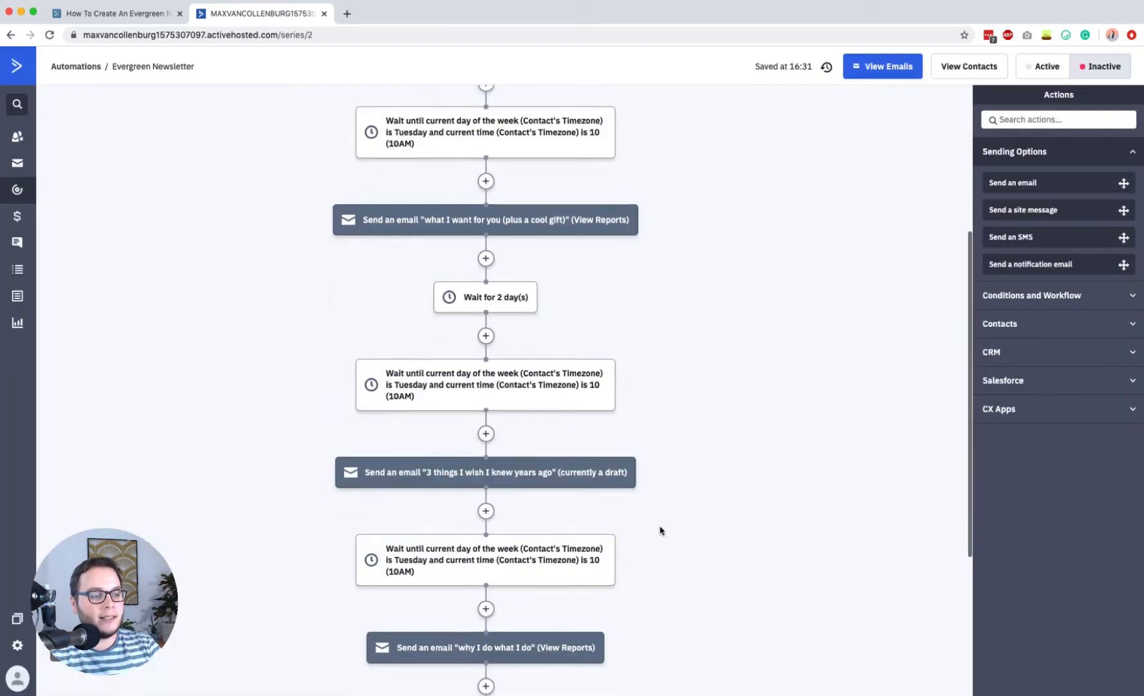
click(487, 493)
click(561, 141)
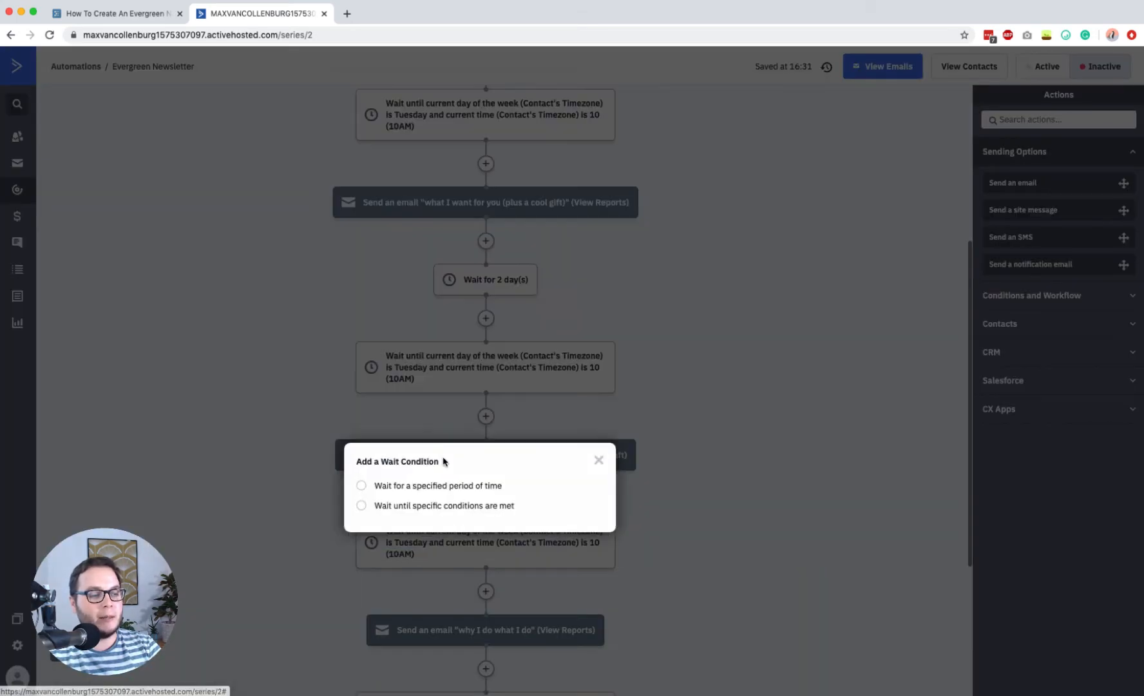
click(458, 481)
double_click(526, 497)
text(2)
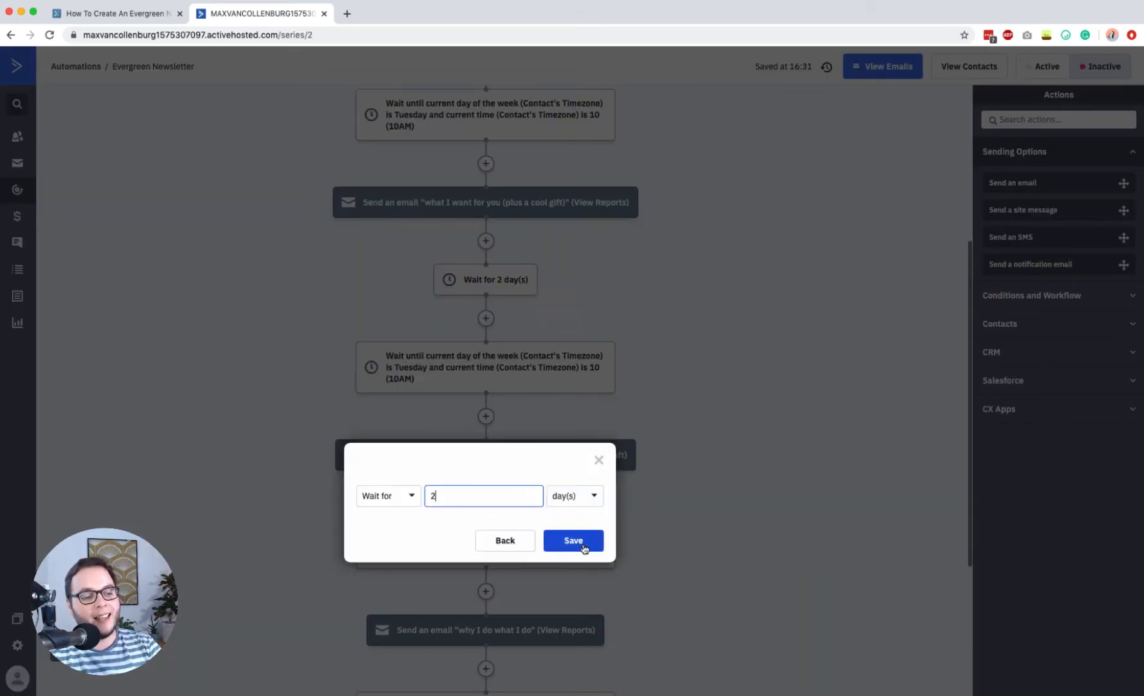
click(580, 541)
Step: Add a 2-day wait directly below the "why I do what I do" email and save it
scroll(615, 365, down, 5)
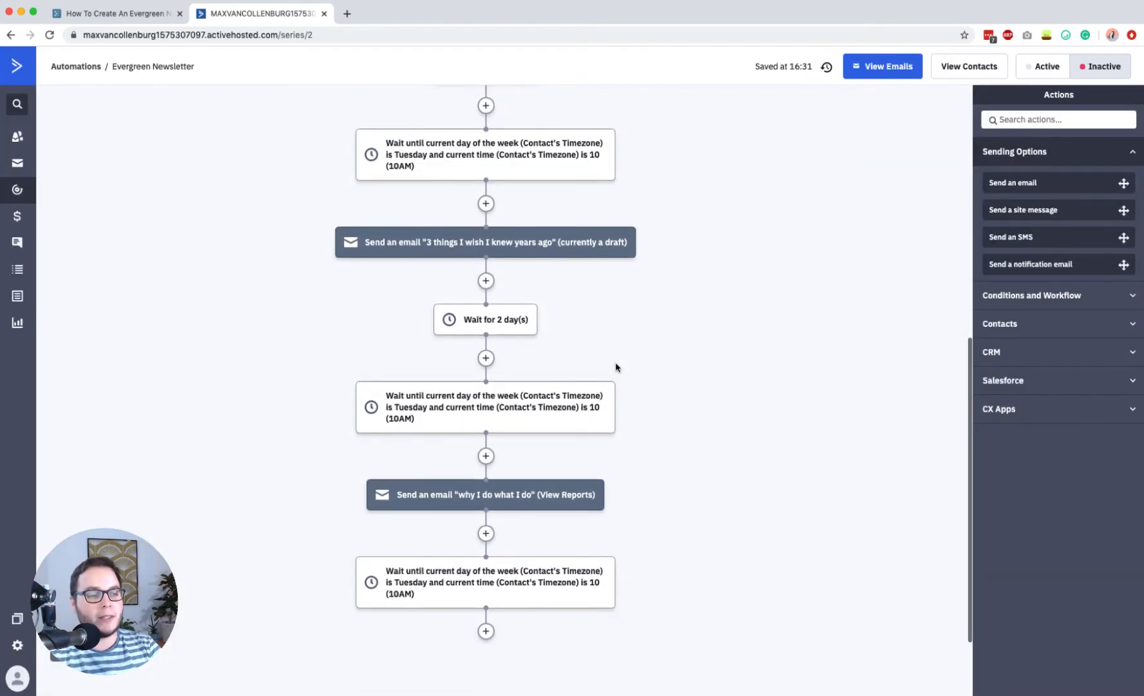
click(487, 541)
click(559, 159)
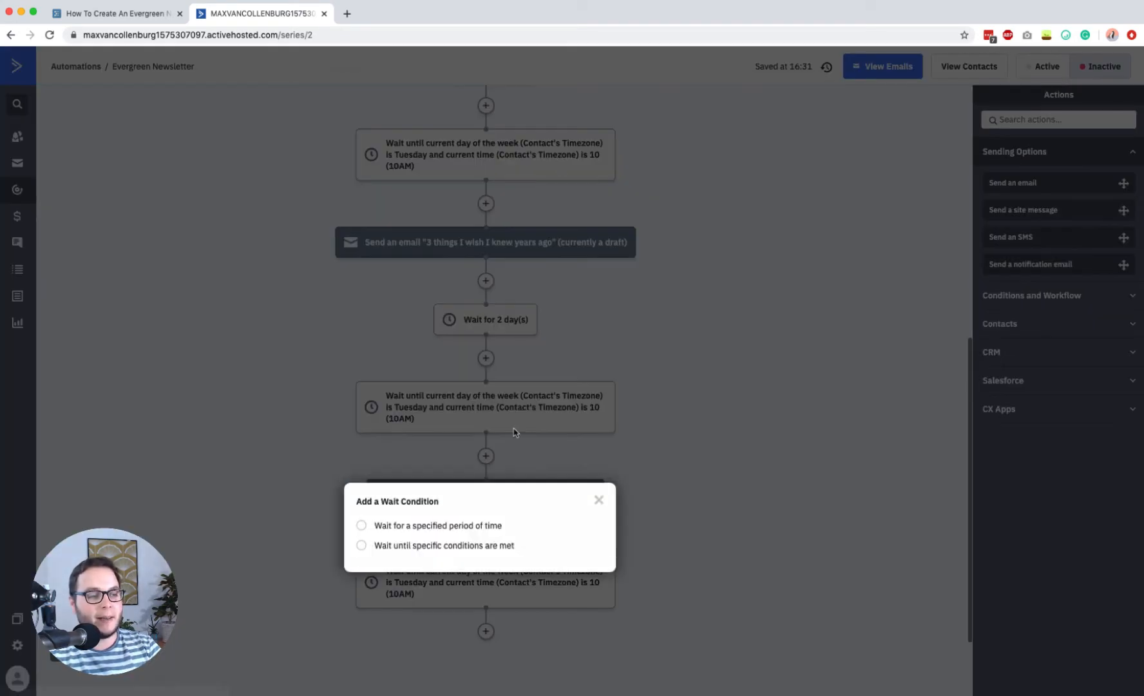
click(462, 523)
double_click(531, 535)
text(2)
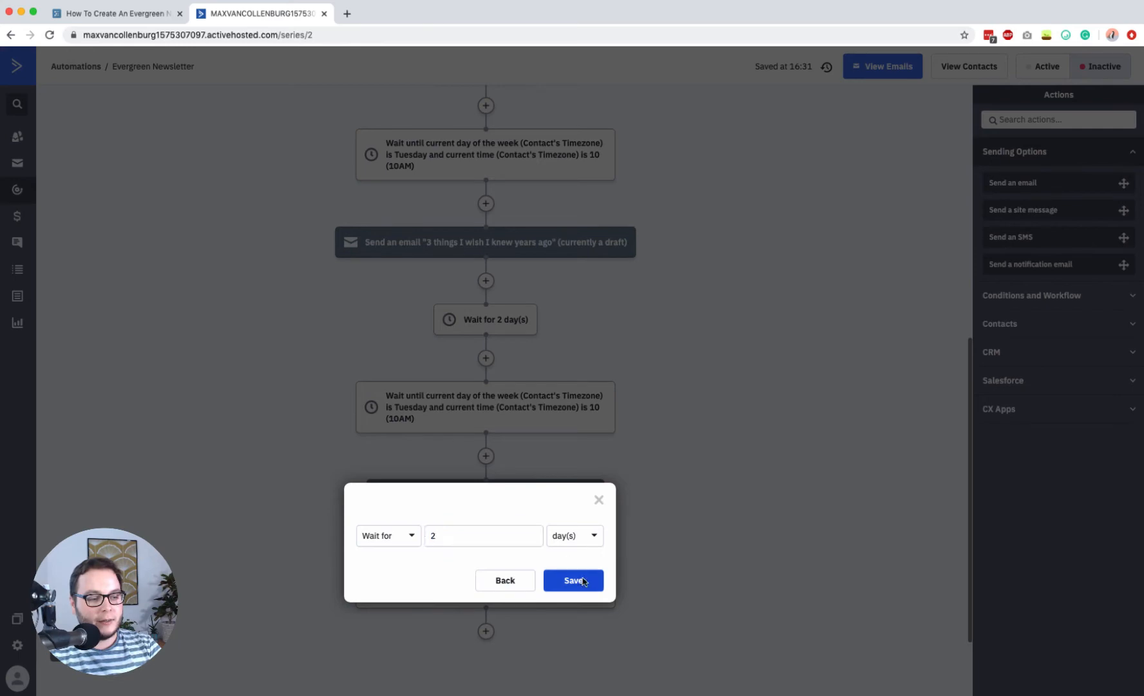
click(573, 580)
Step: Switch to the WorkFlowy outline and expand the notes under "Resending newsletters to contacts who don't open"
scroll(706, 308, up, 6)
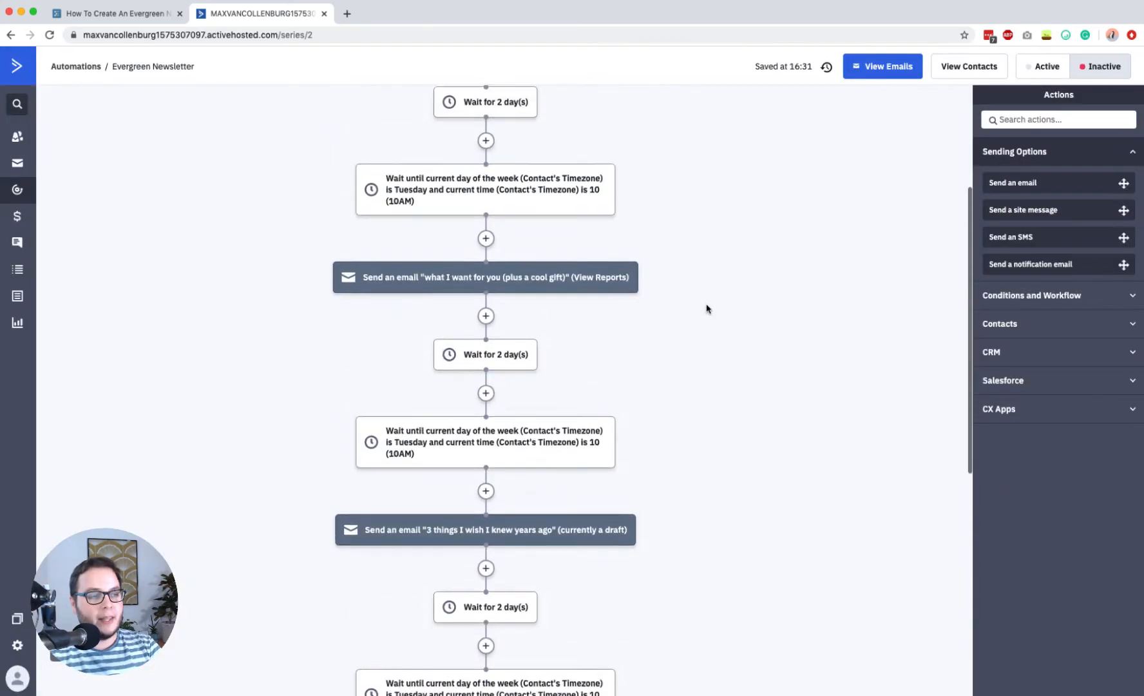
scroll(842, 596, up, 2)
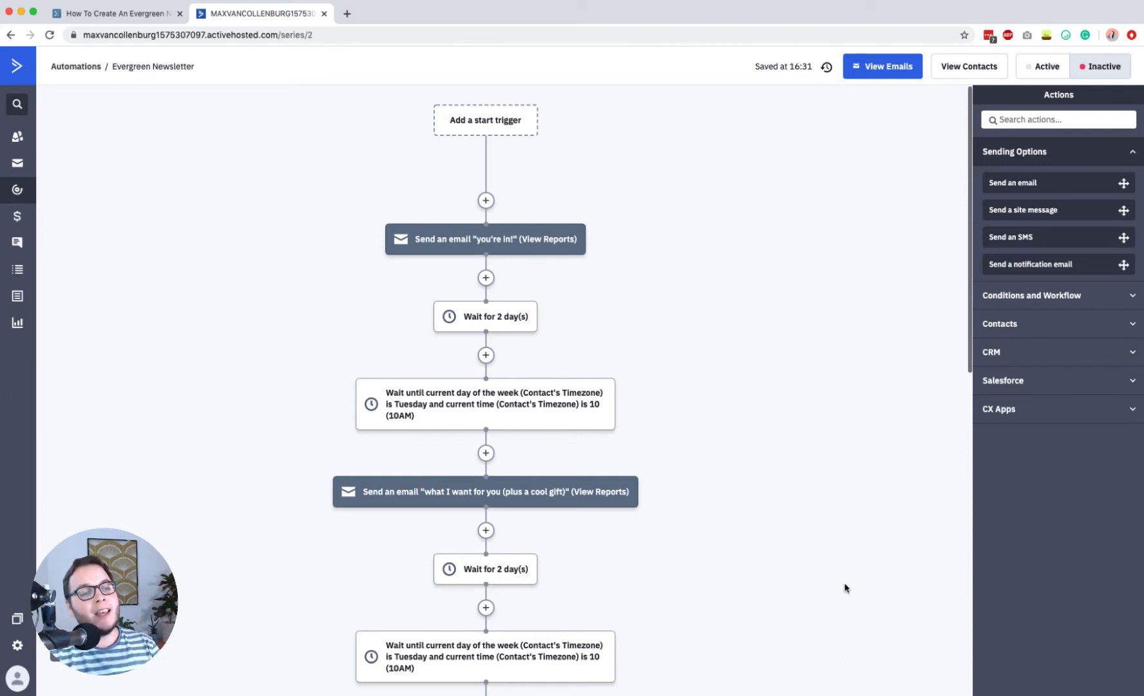
click(80, 13)
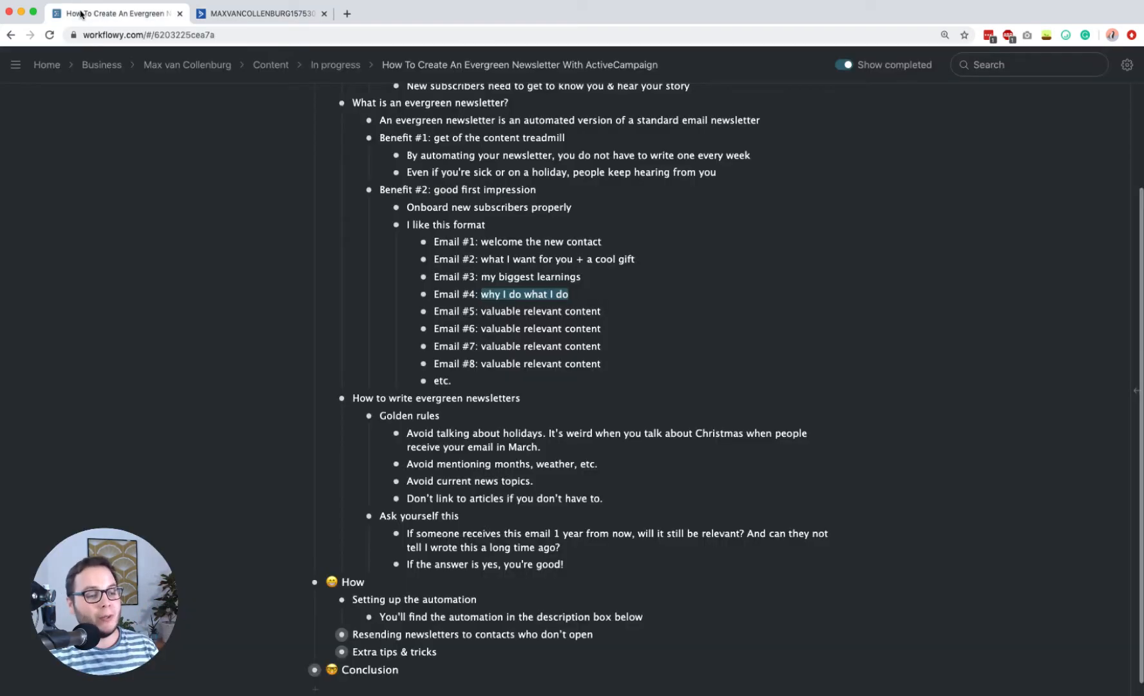
scroll(534, 450, down, 1)
triple_click(408, 621)
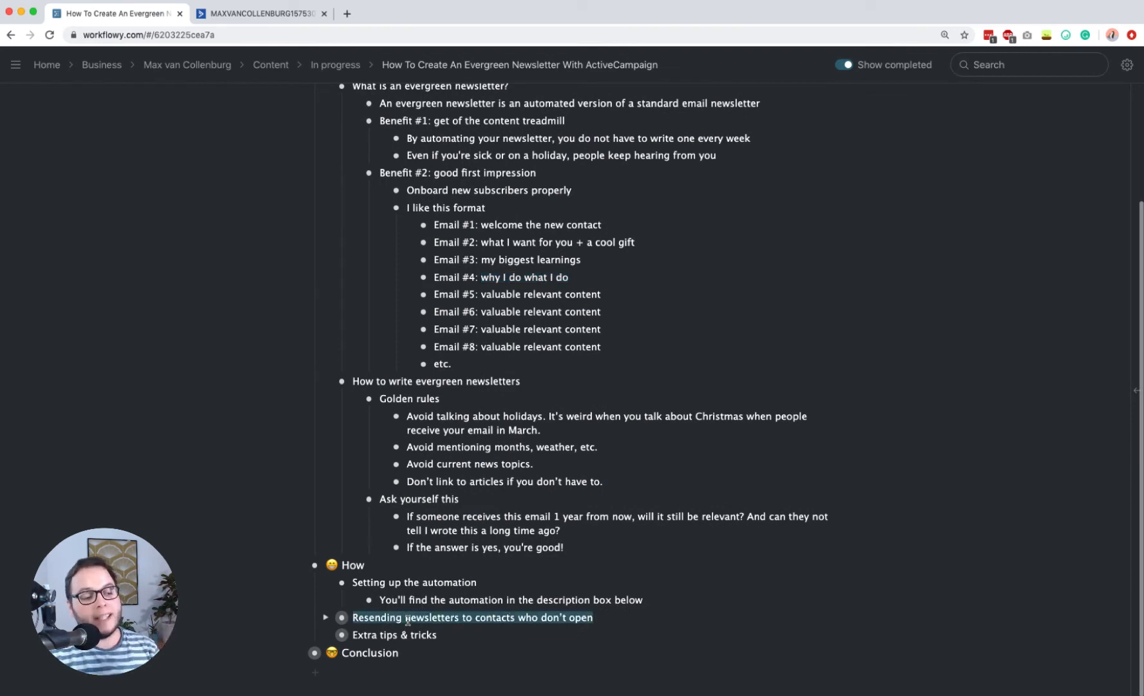
click(407, 620)
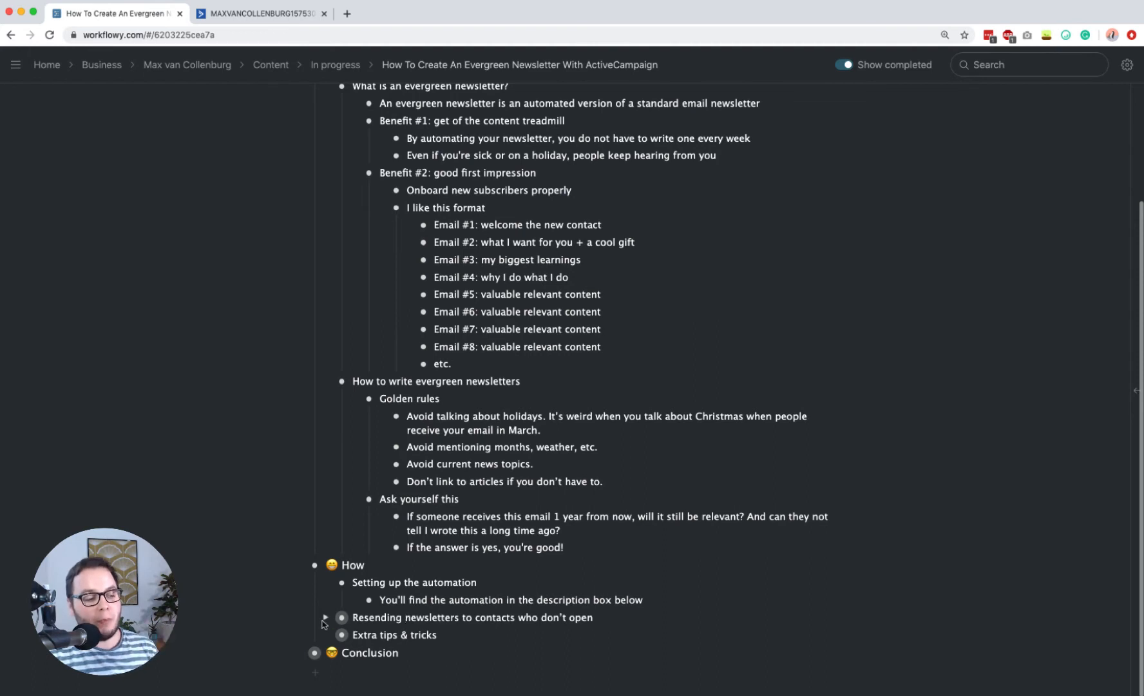
key(super+Down)
scroll(480, 608, down, 1)
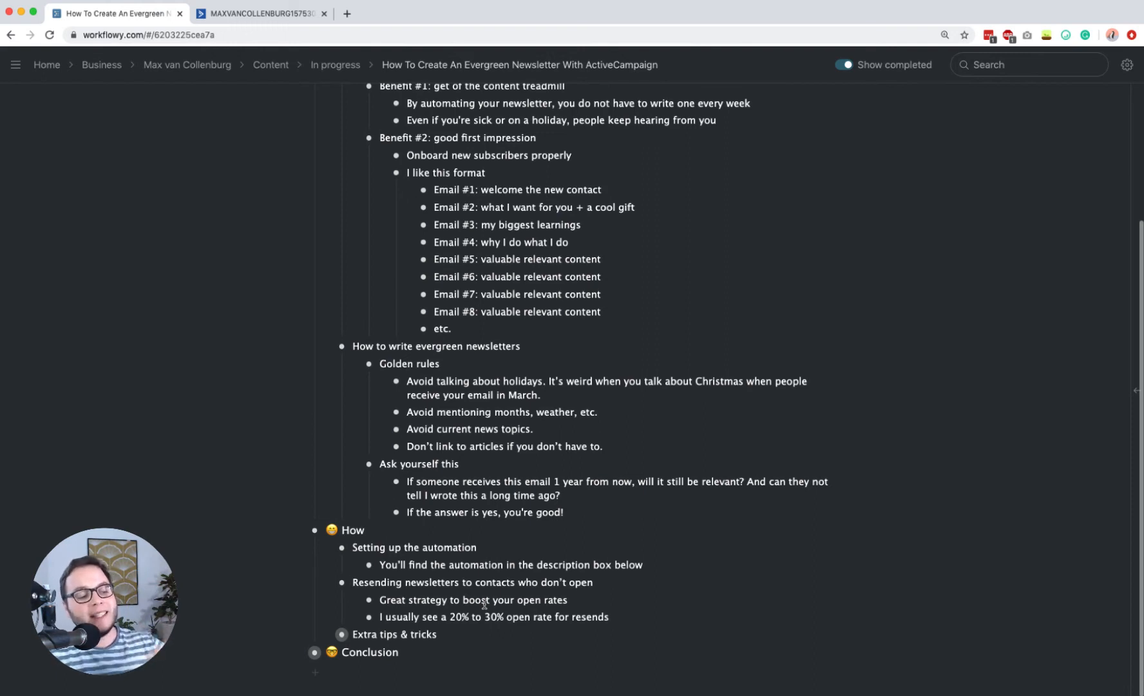
Step: Switch back to the ActiveCampaign automation and insert a send-email action between the first 2-day wait and the first Tuesday 10AM wait
click(276, 10)
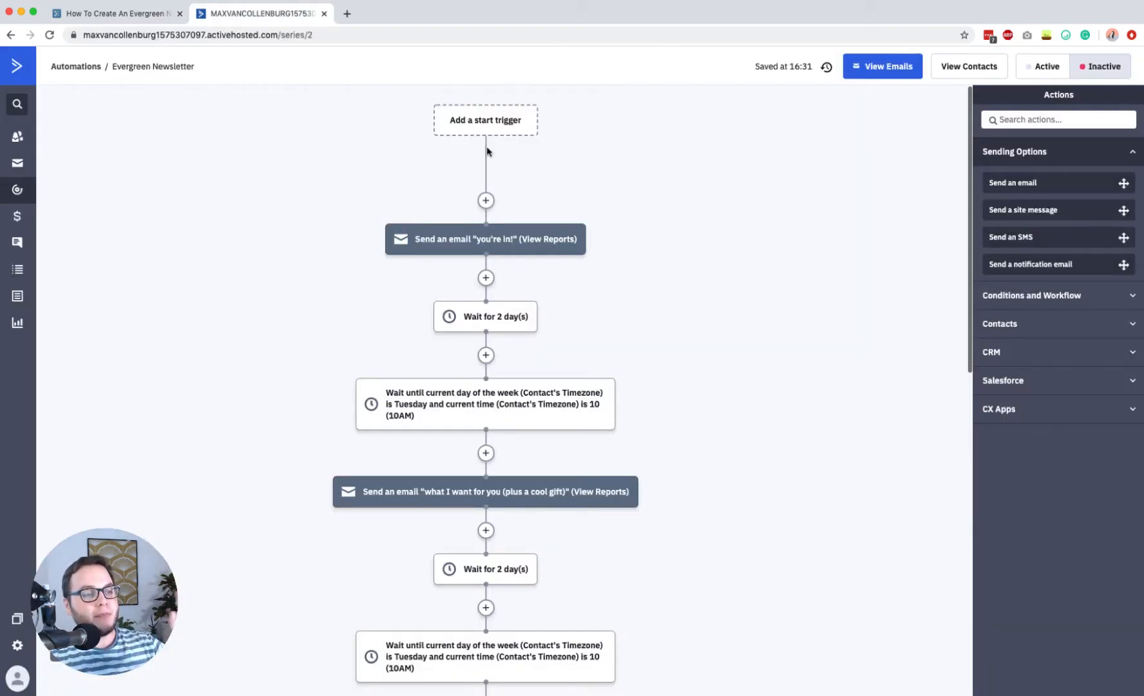
scroll(508, 298, down, 6)
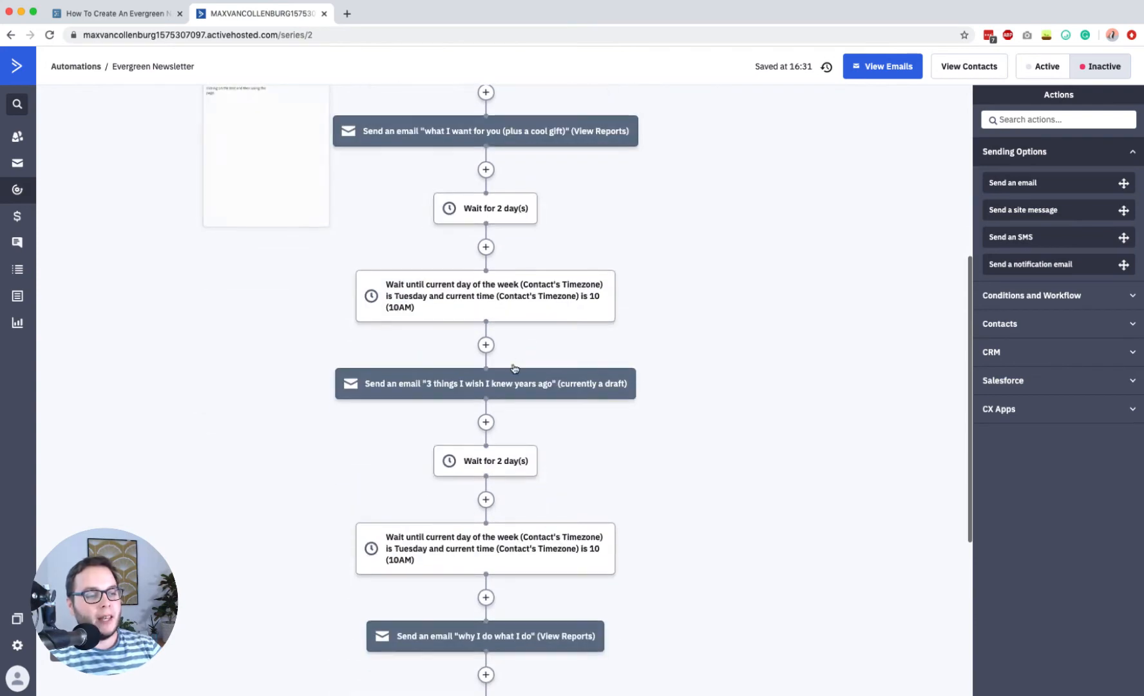
scroll(459, 306, up, 6)
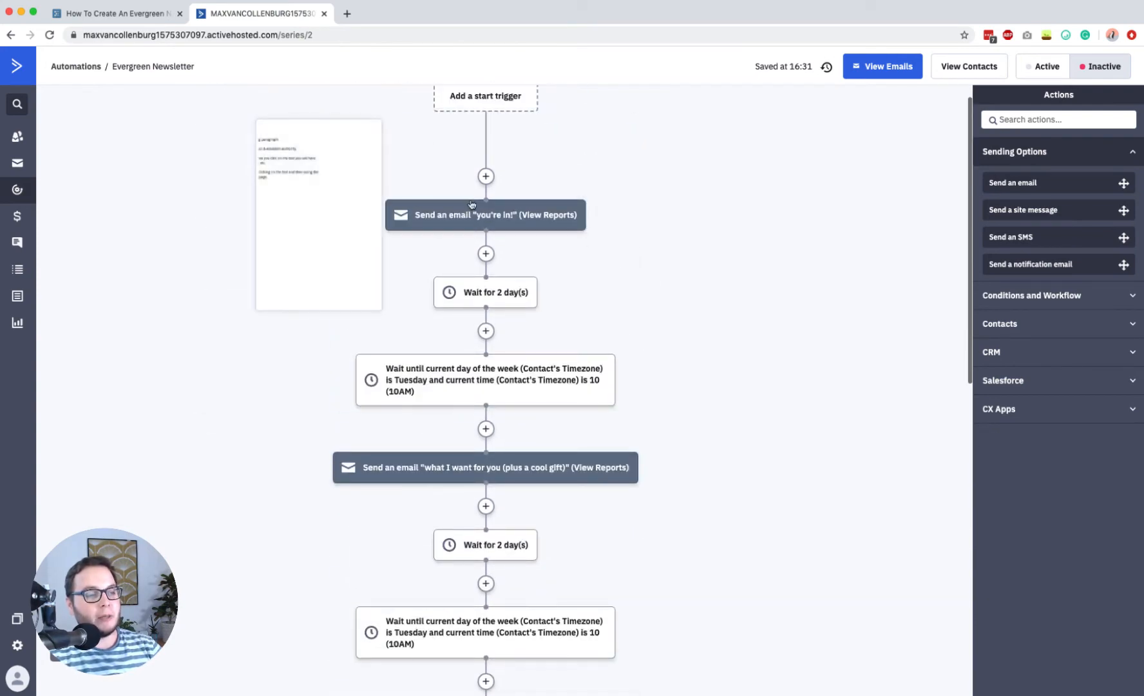
mouse_move(480, 218)
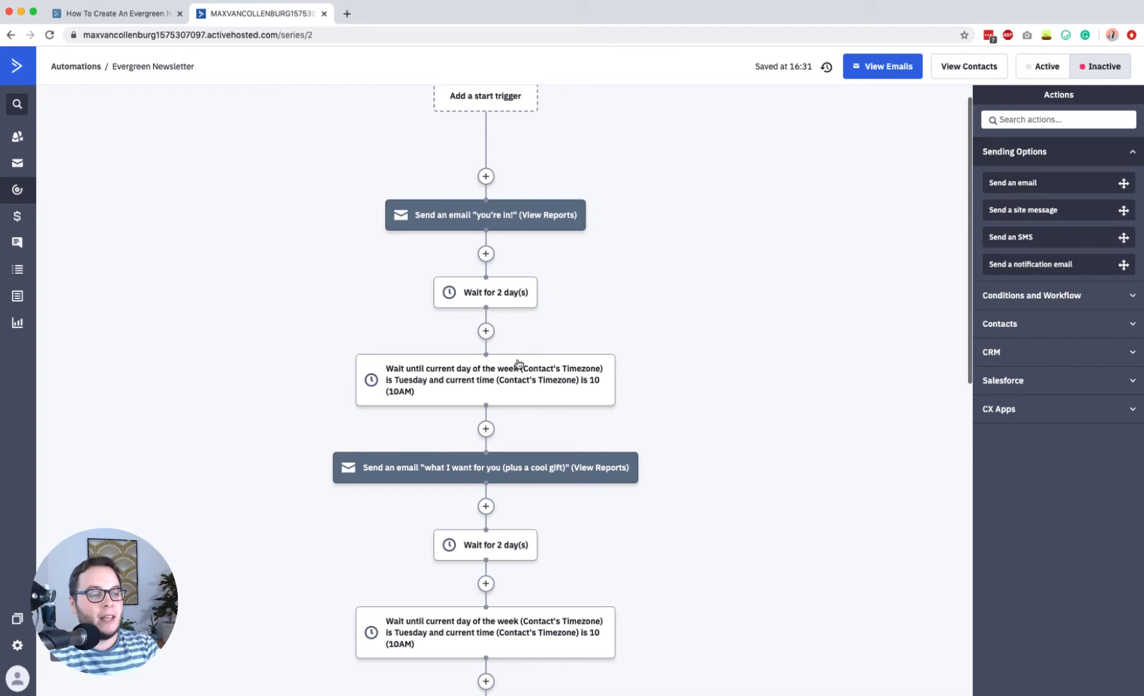
mouse_move(504, 305)
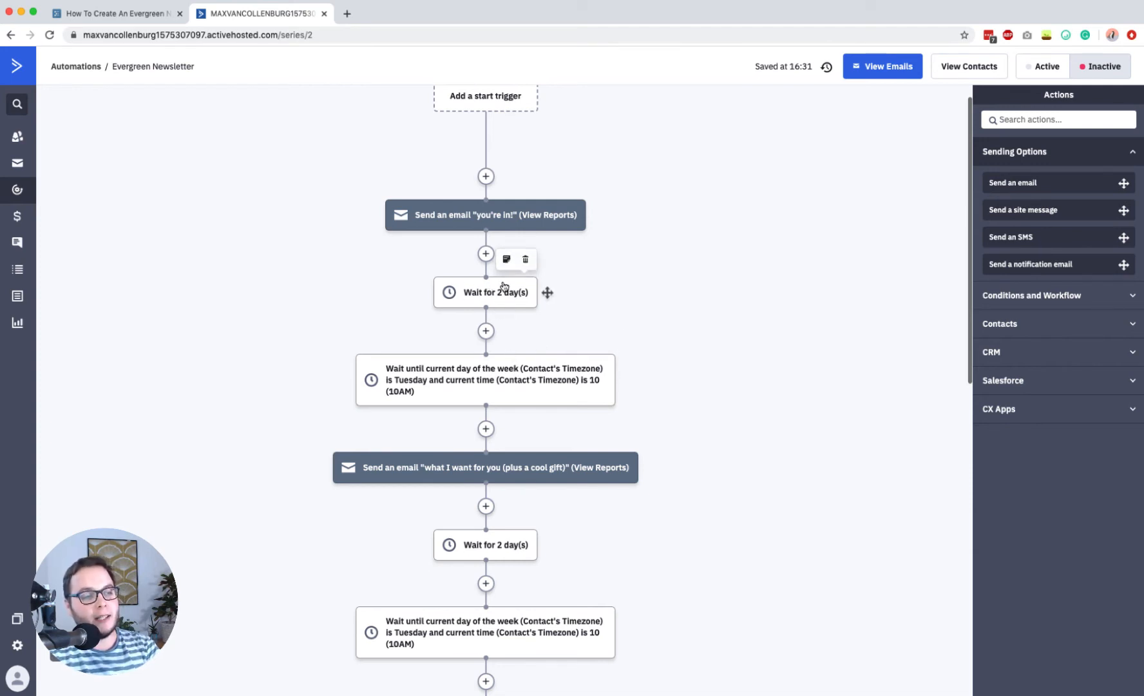
click(486, 330)
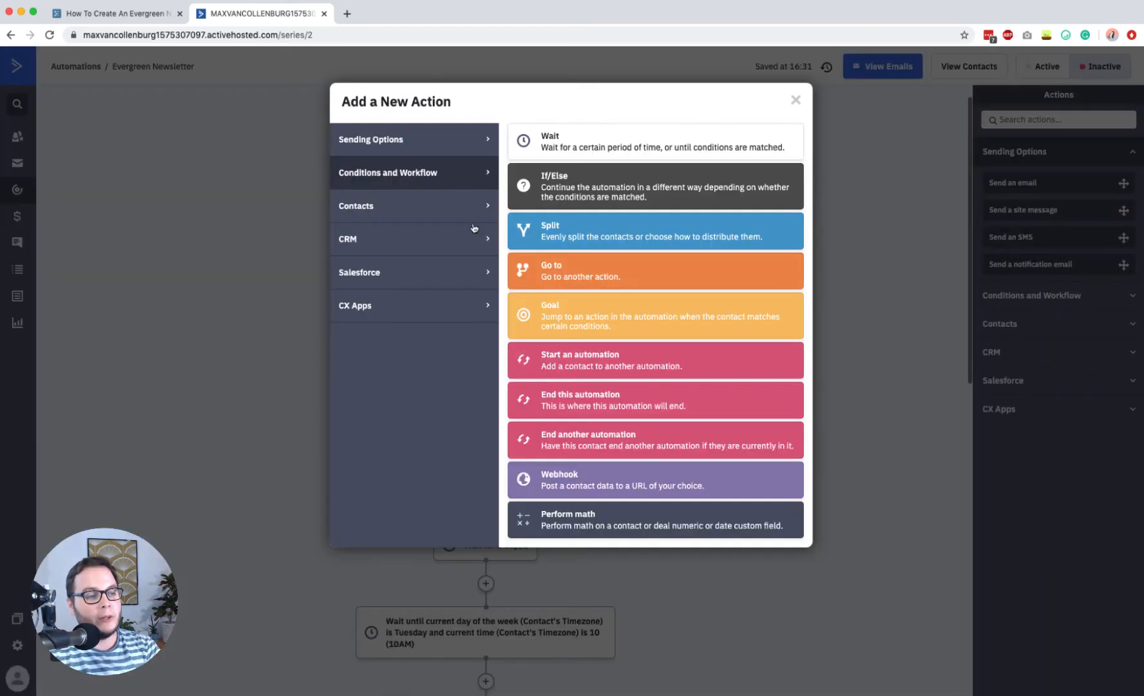
click(448, 140)
click(565, 146)
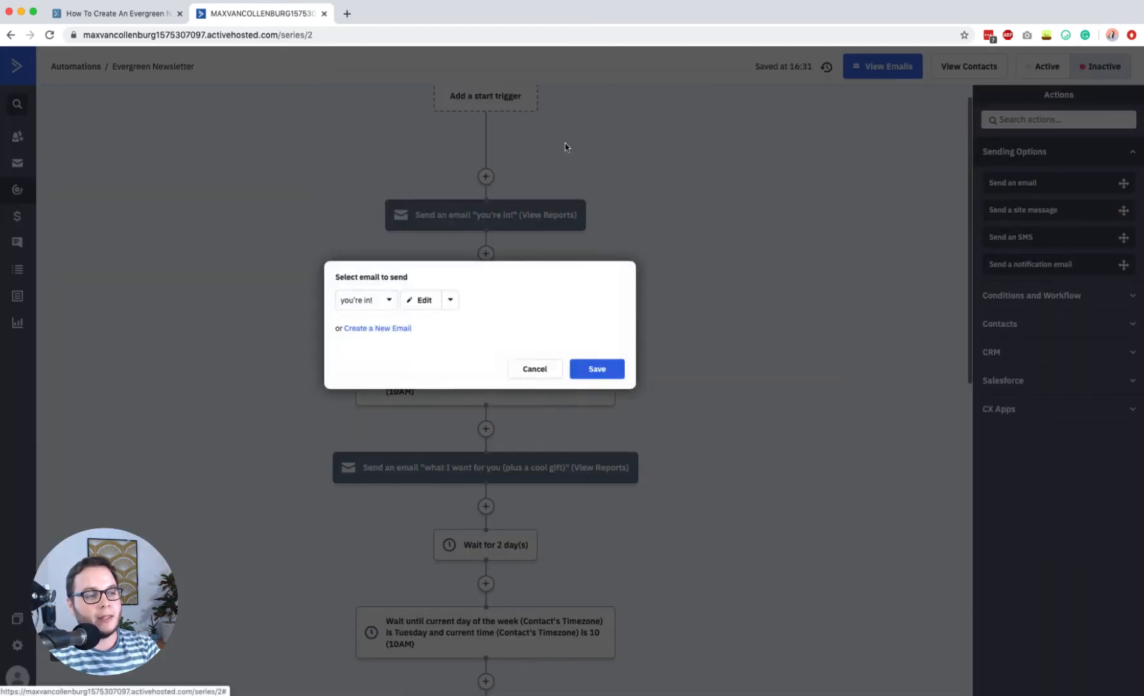
Step: Create a new email for this action with the name "[RESEND] you're in!"
click(368, 329)
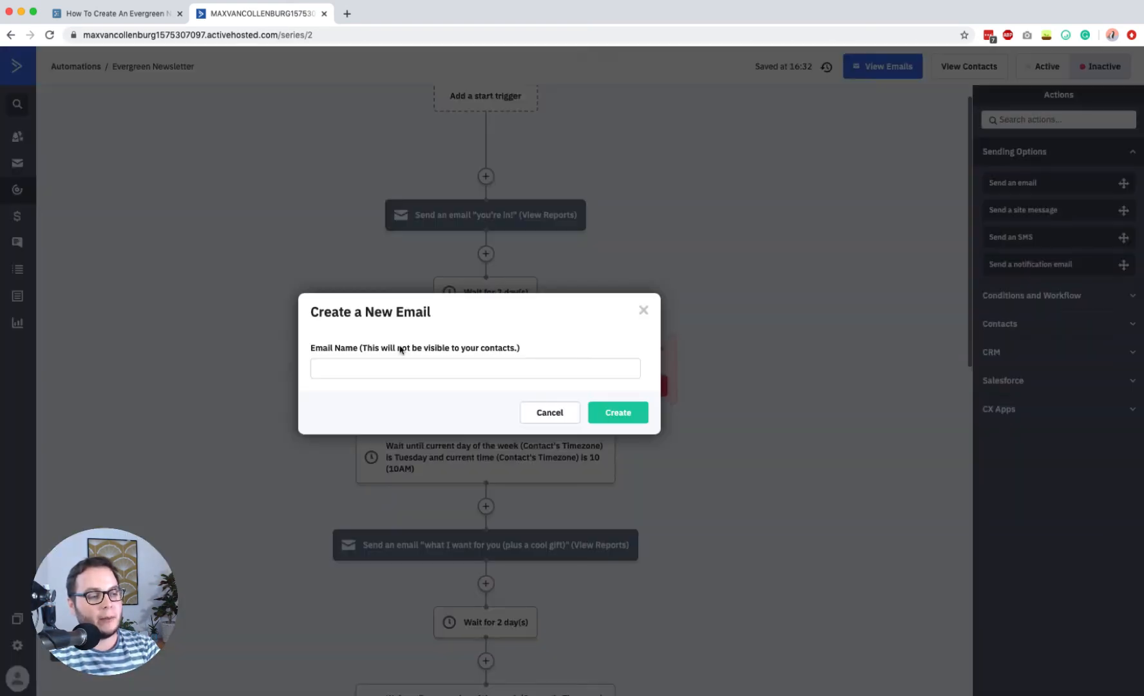
click(389, 366)
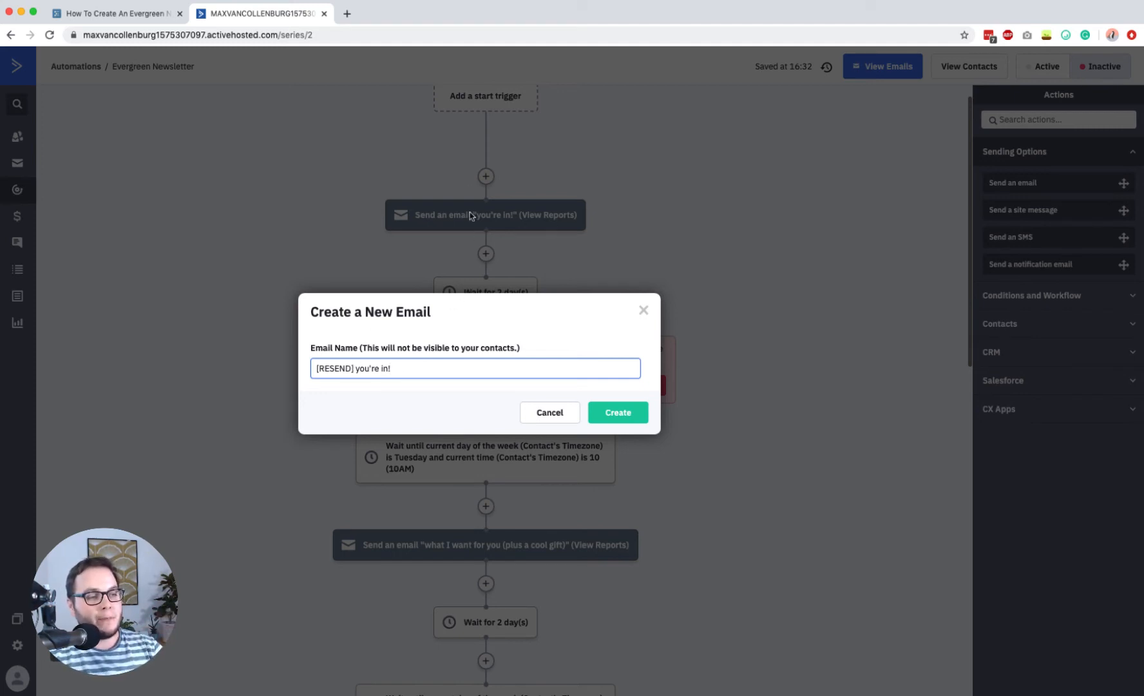
double_click(336, 371)
click(378, 369)
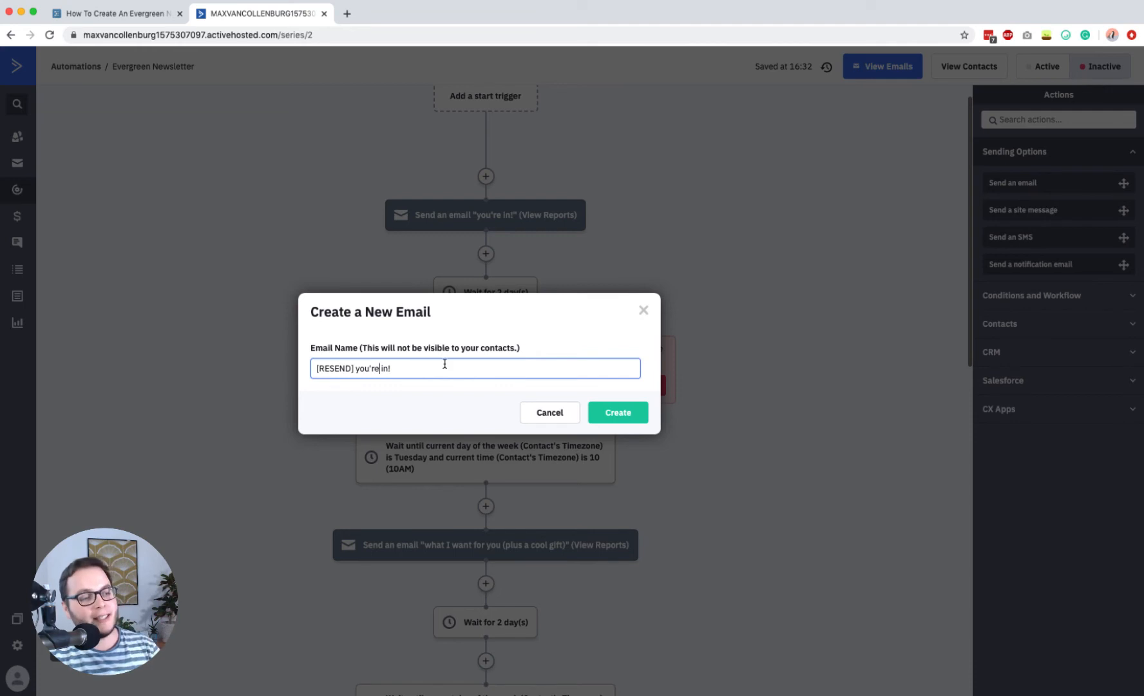
click(610, 416)
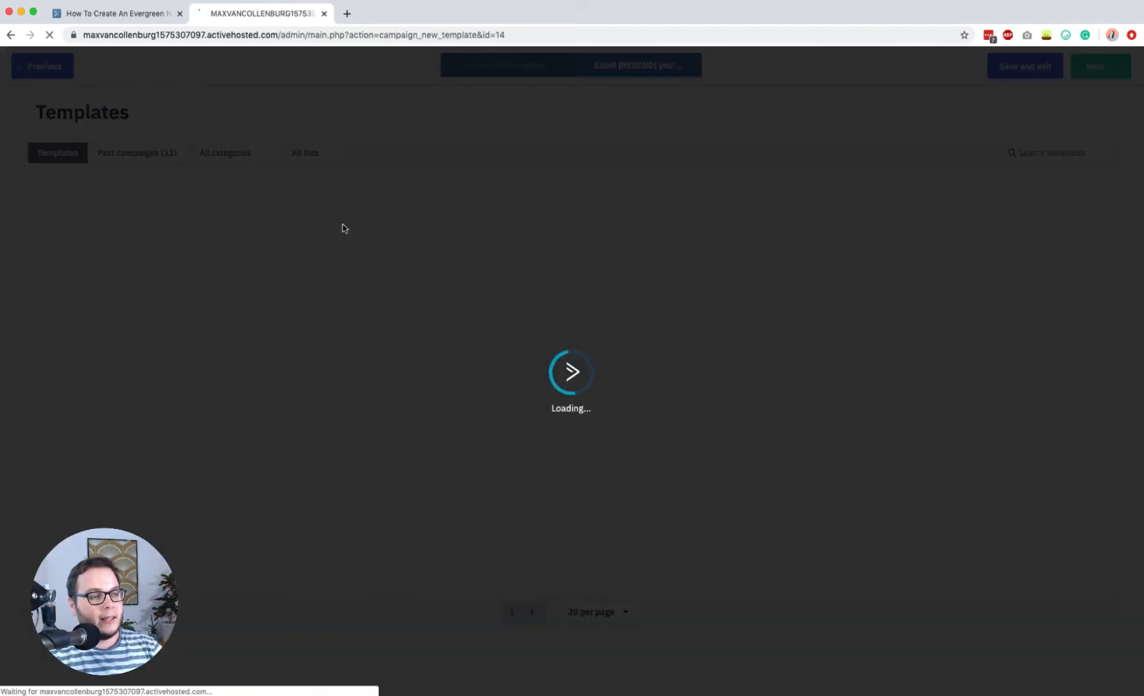
Step: Use the past campaign "you're in!" from the first row of past campaigns as the template for the resend email
mouse_move(242, 196)
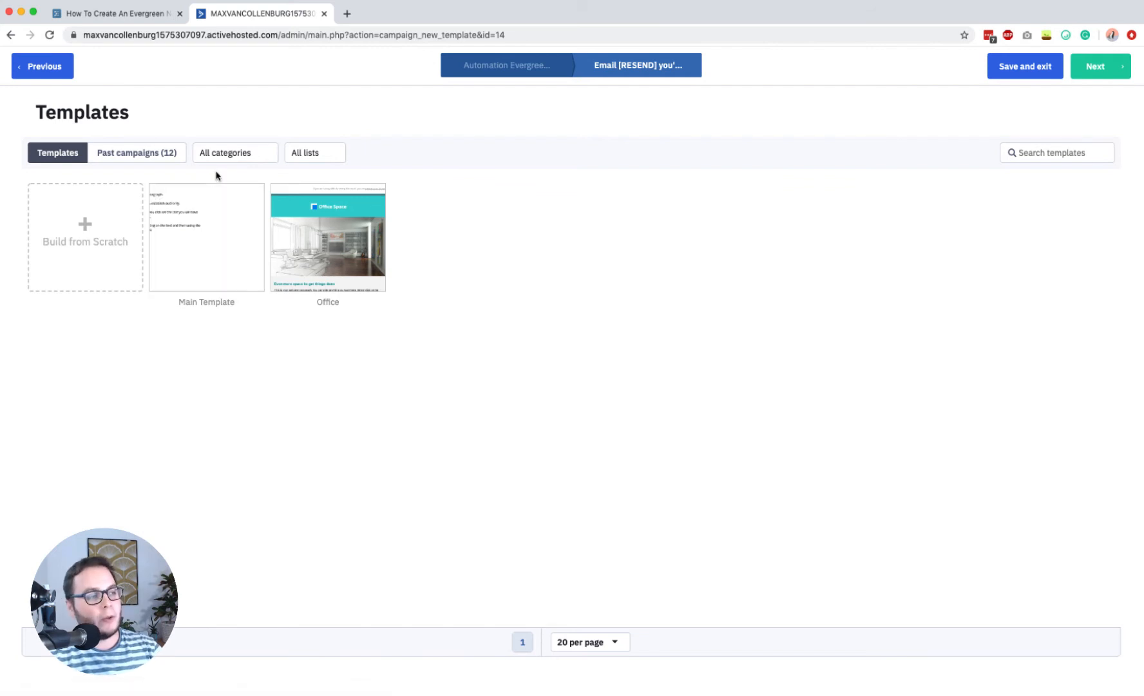
click(140, 155)
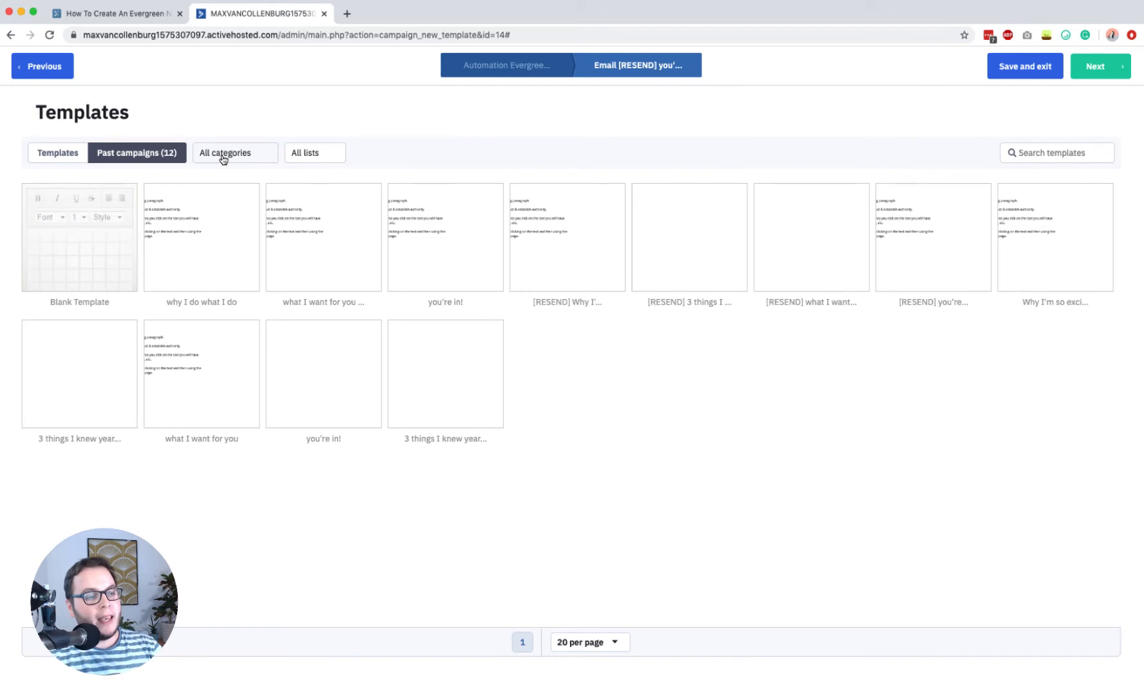
mouse_move(433, 231)
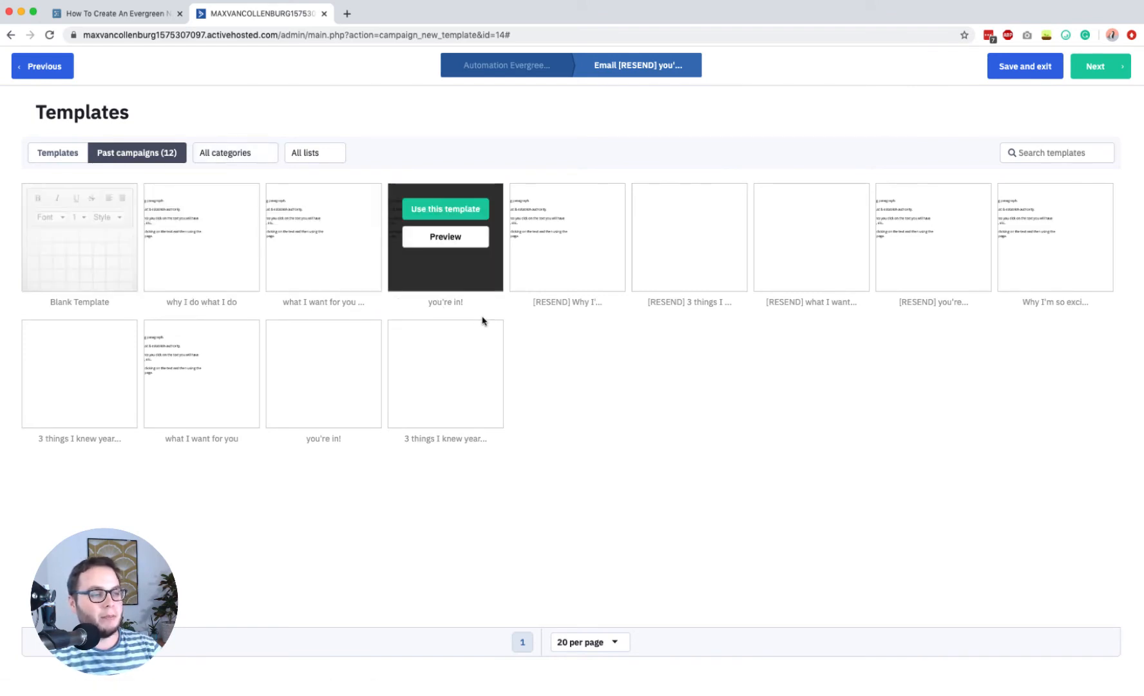
click(443, 210)
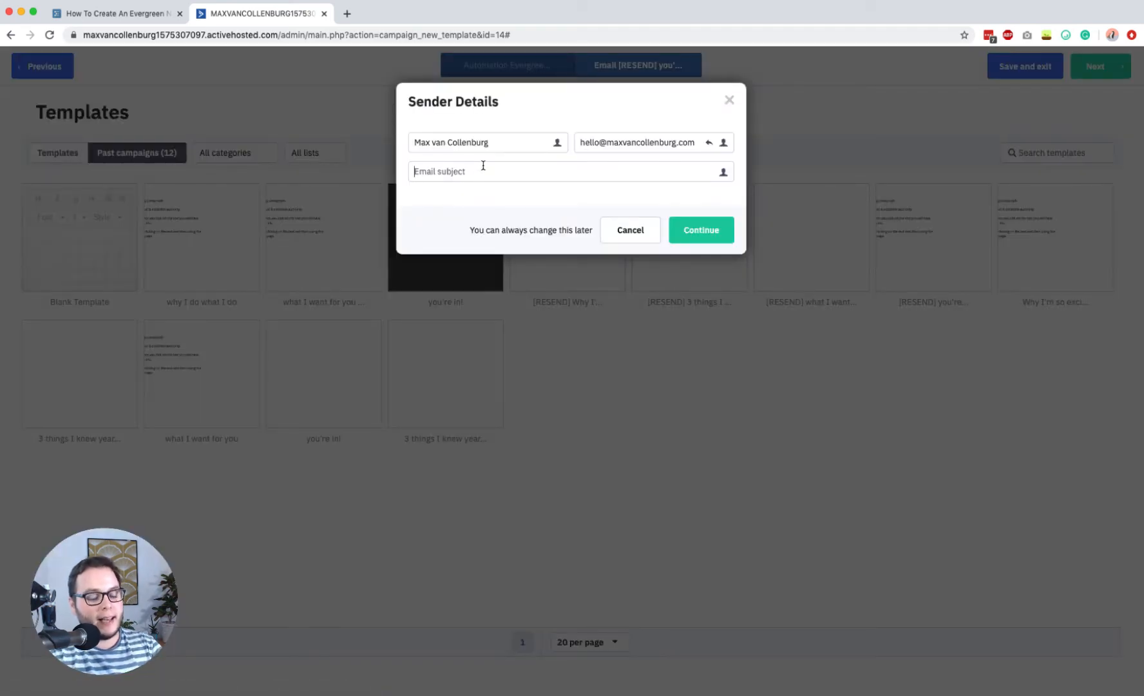
Step: Set the resend email's subject to "welcome %FIRSTNAME|LOWER%", keep the template's content, and save and exit to the automation
text(welc)
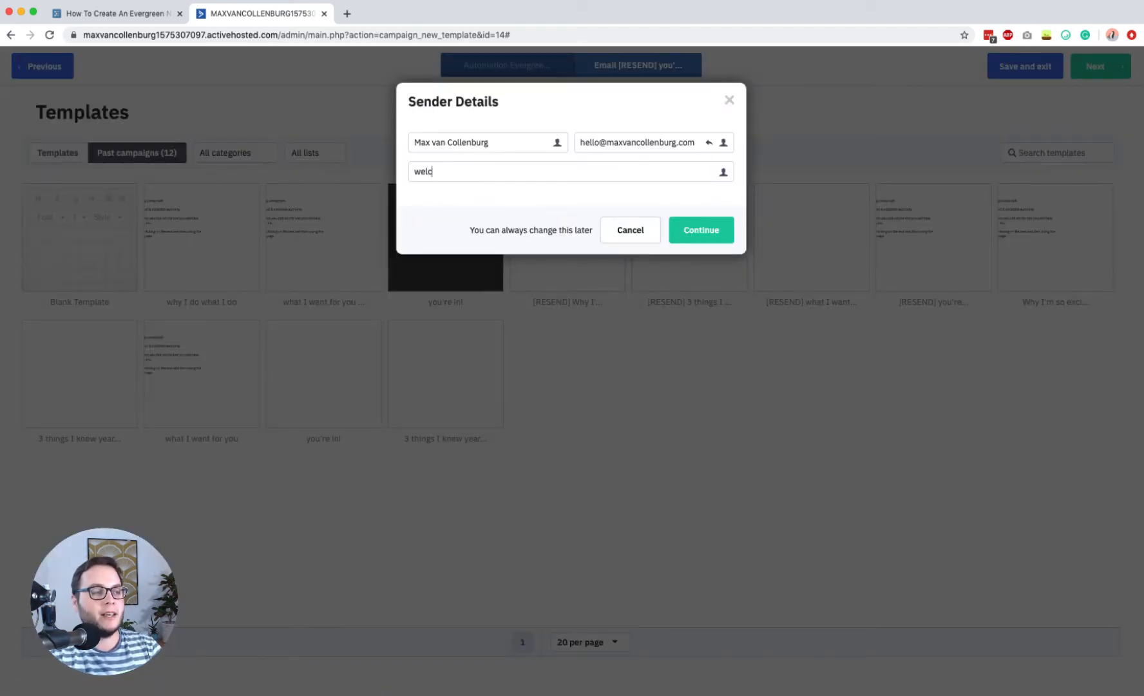
text(ome ;ac-first)
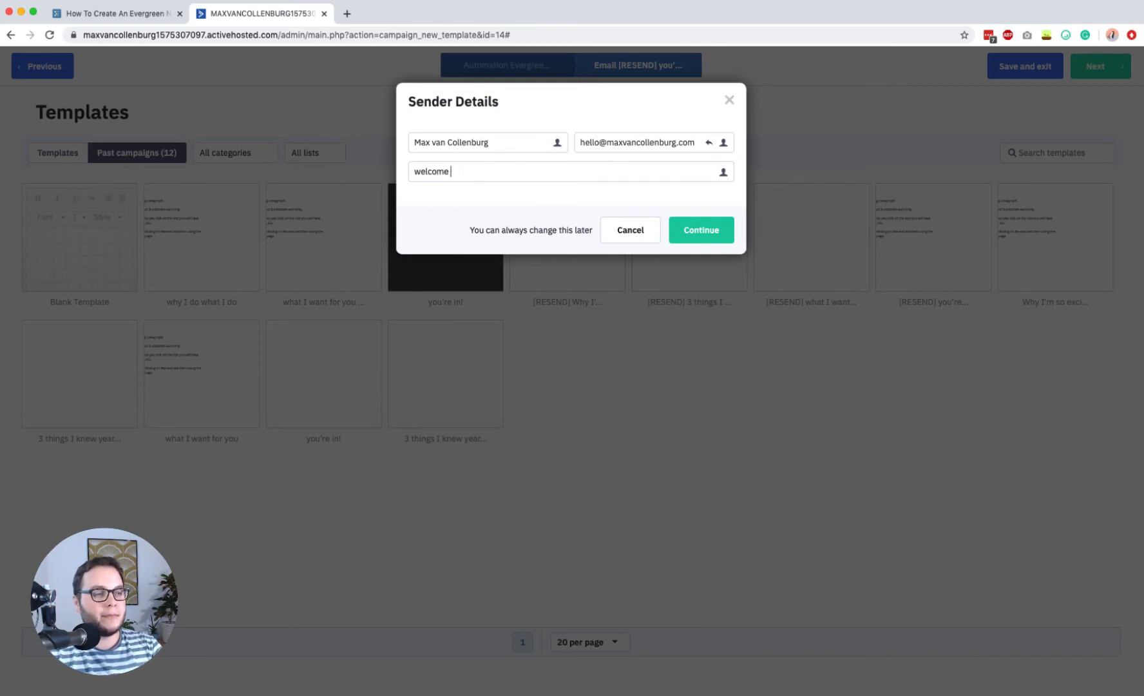
double_click(528, 172)
text(LOWER%)
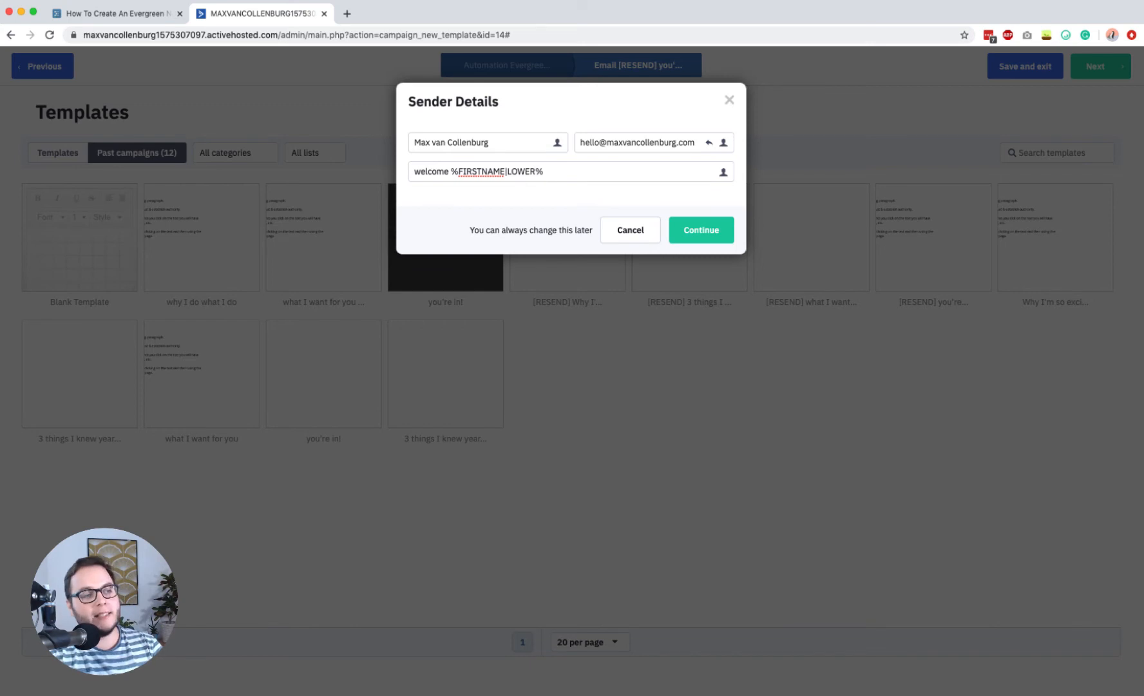
click(719, 236)
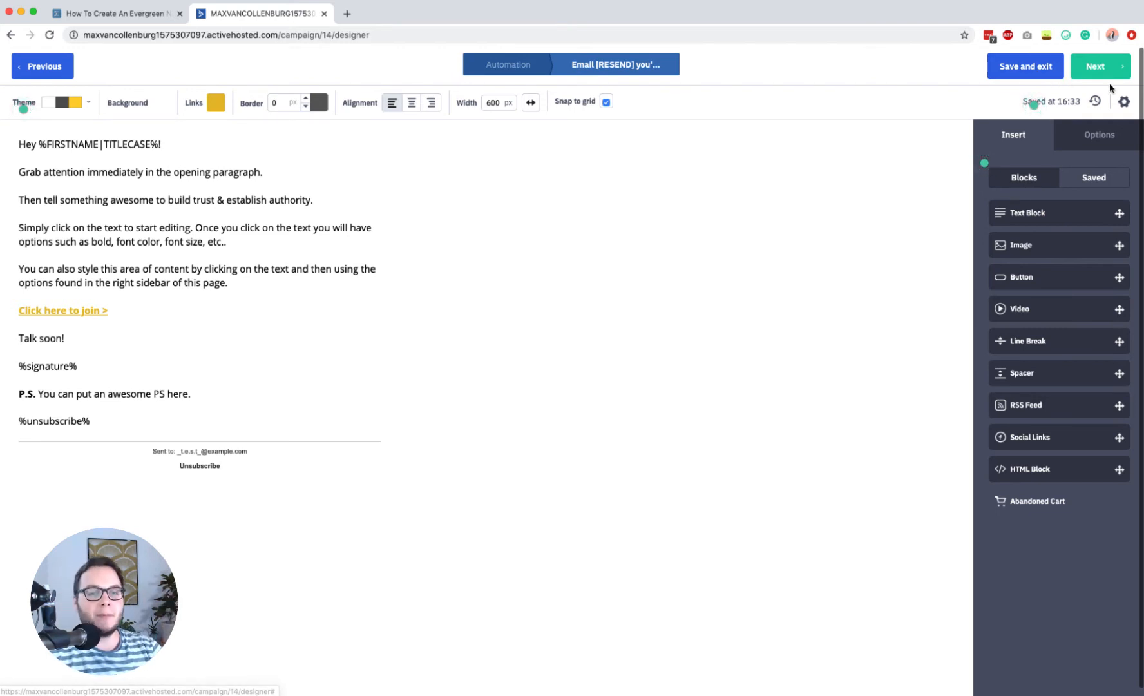
click(1046, 76)
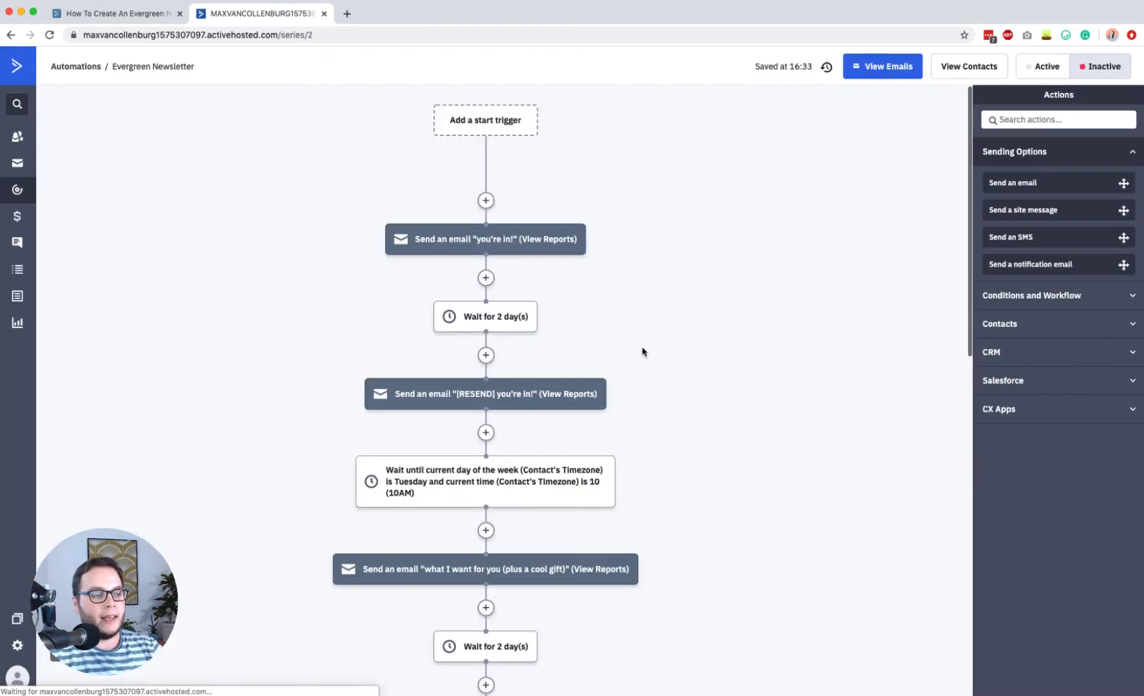
Step: Review the automation's sequence of emails, 2-day waits and Tuesday 10AM waits around the new resend email and below it
scroll(642, 351, down, 1)
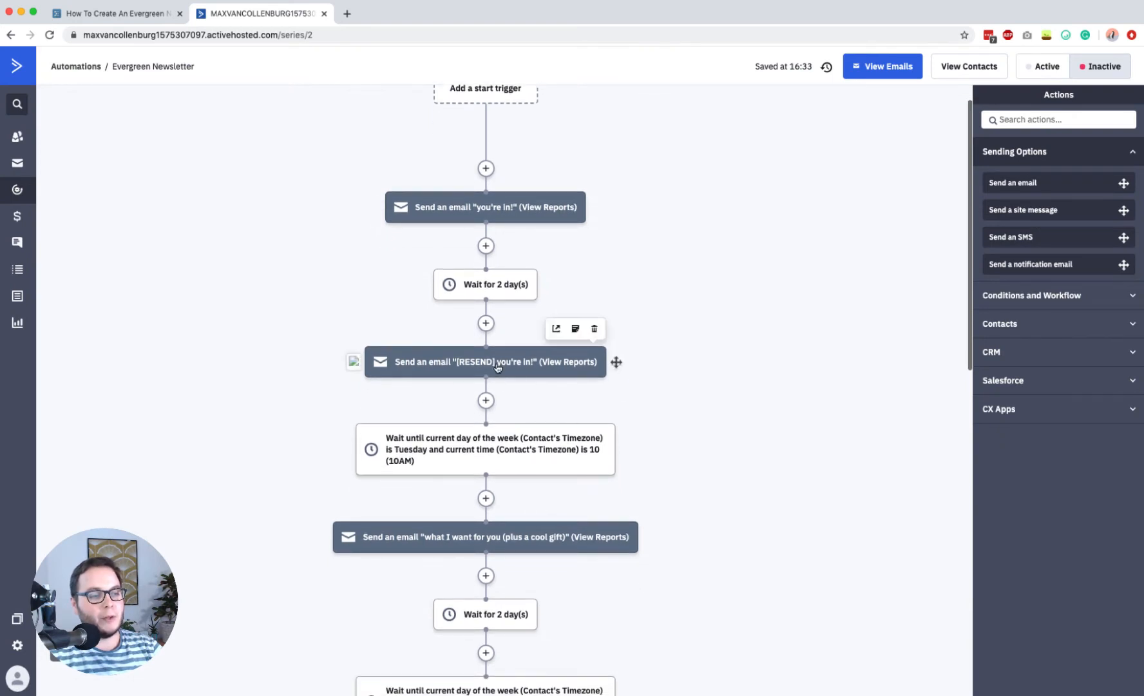
scroll(509, 271, up, 1)
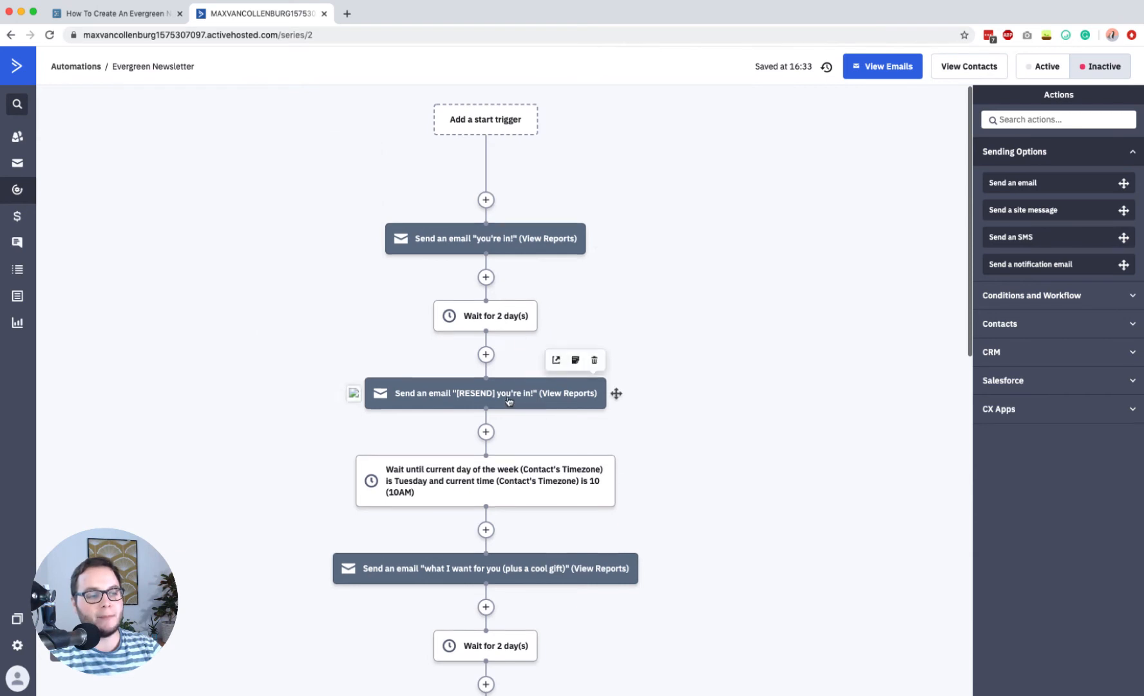
scroll(509, 400, down, 1)
scroll(516, 166, up, 1)
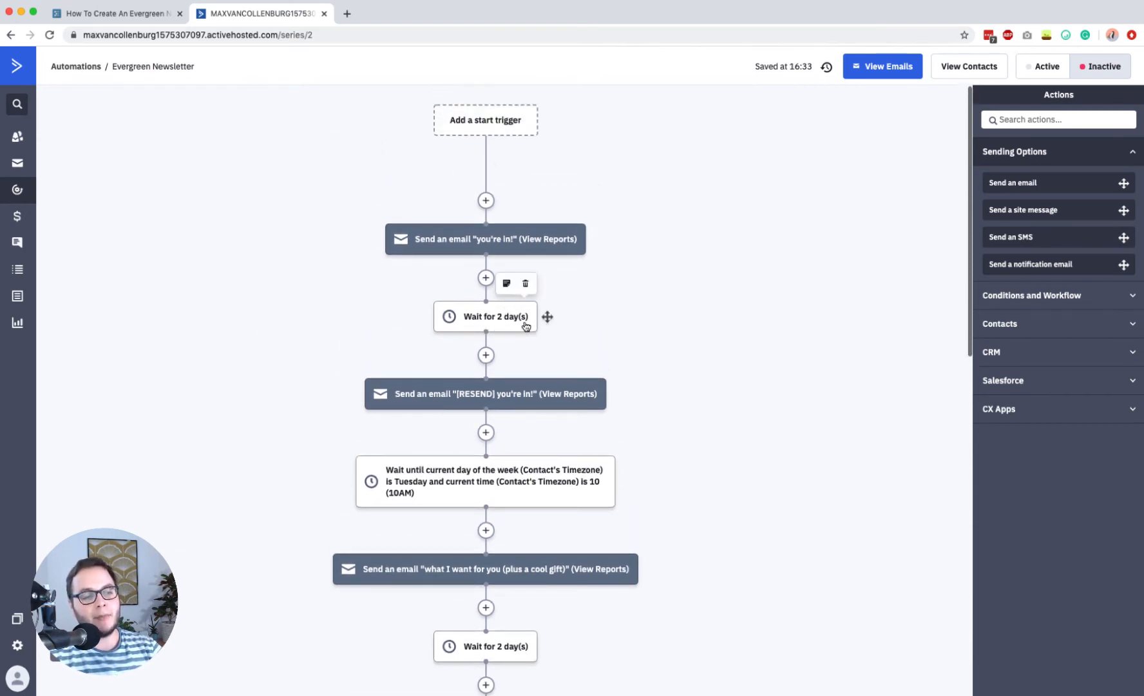
click(486, 355)
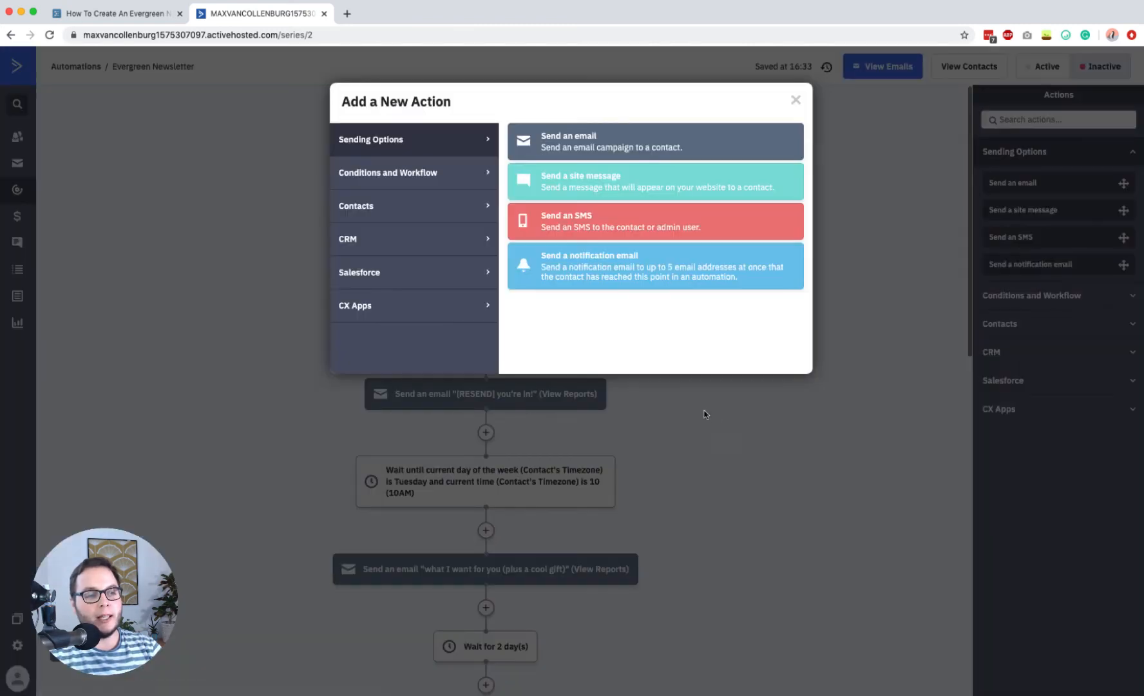
click(705, 414)
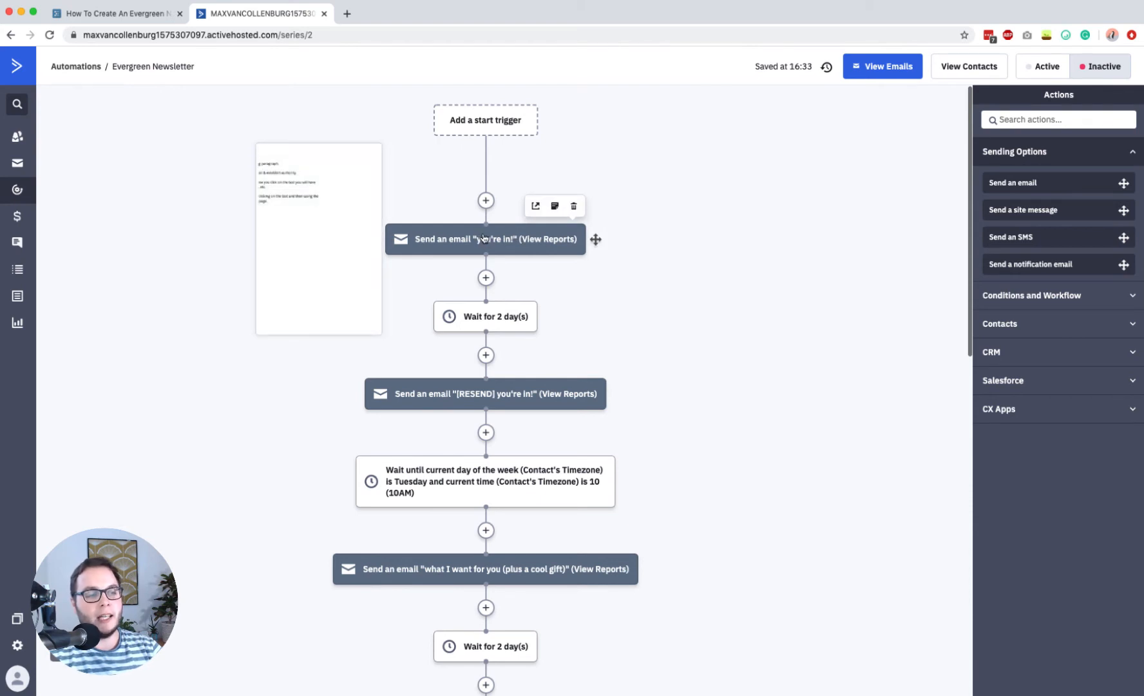
scroll(525, 348, down, 1)
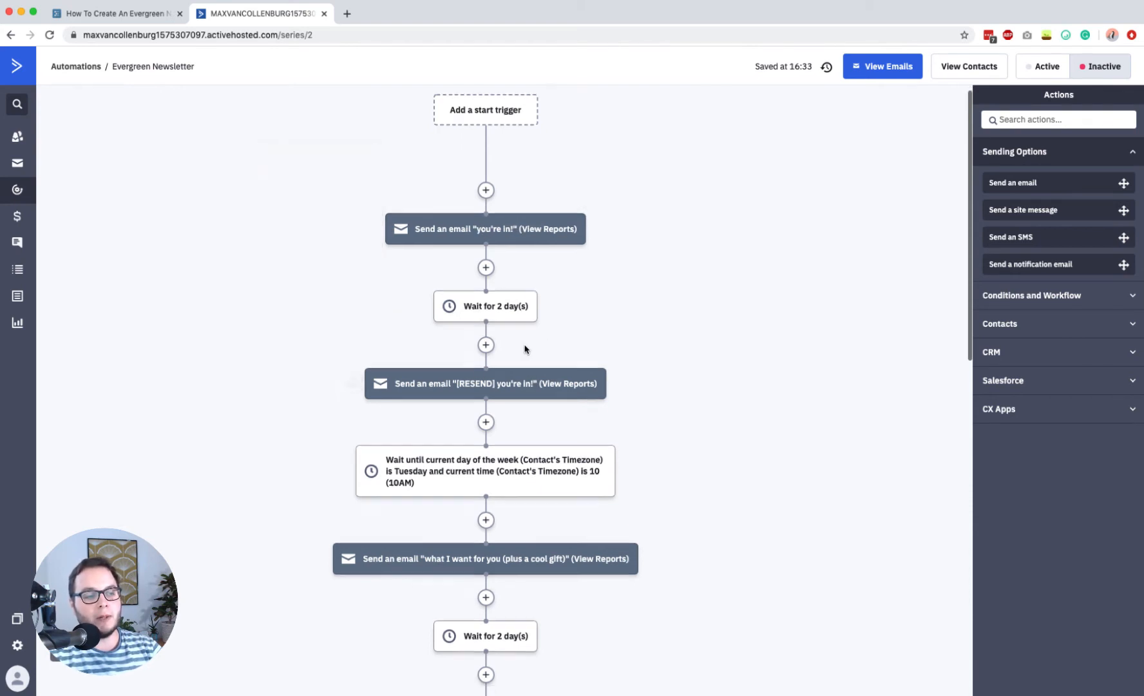
scroll(524, 349, down, 2)
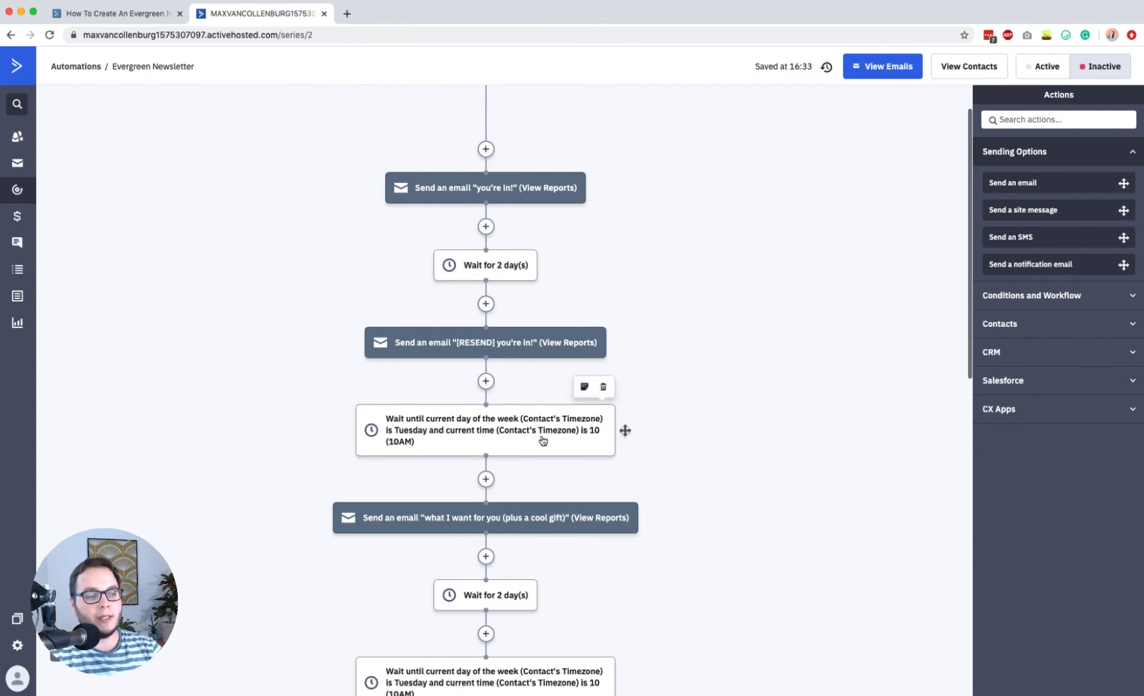
mouse_move(507, 425)
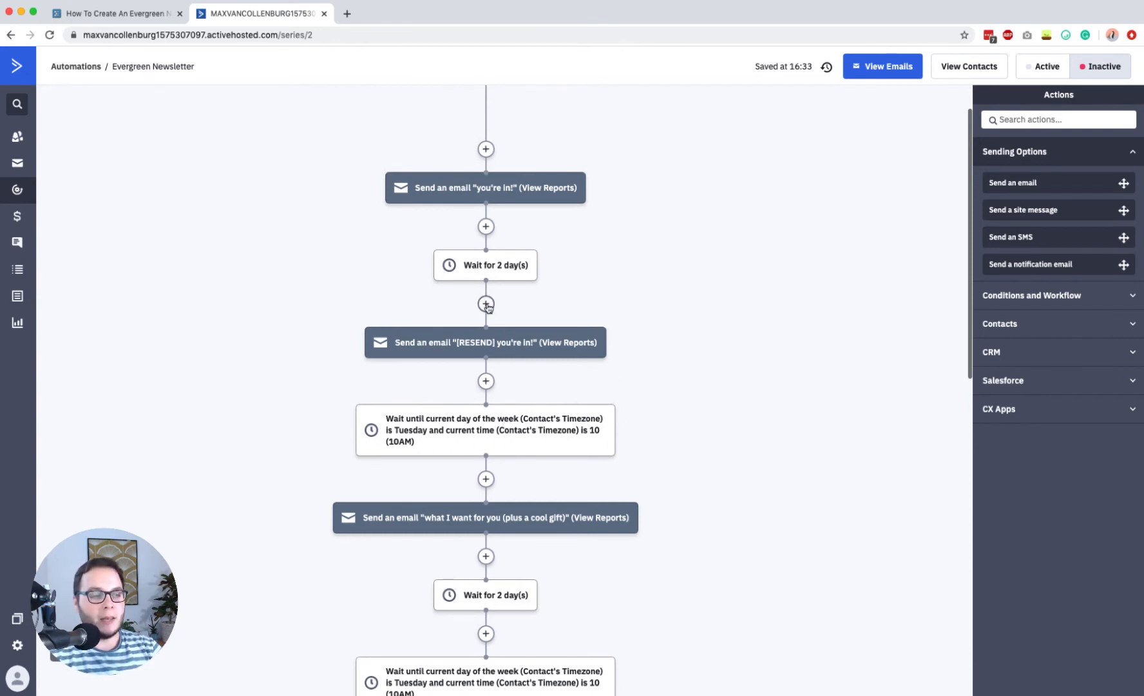
scroll(488, 306, up, 2)
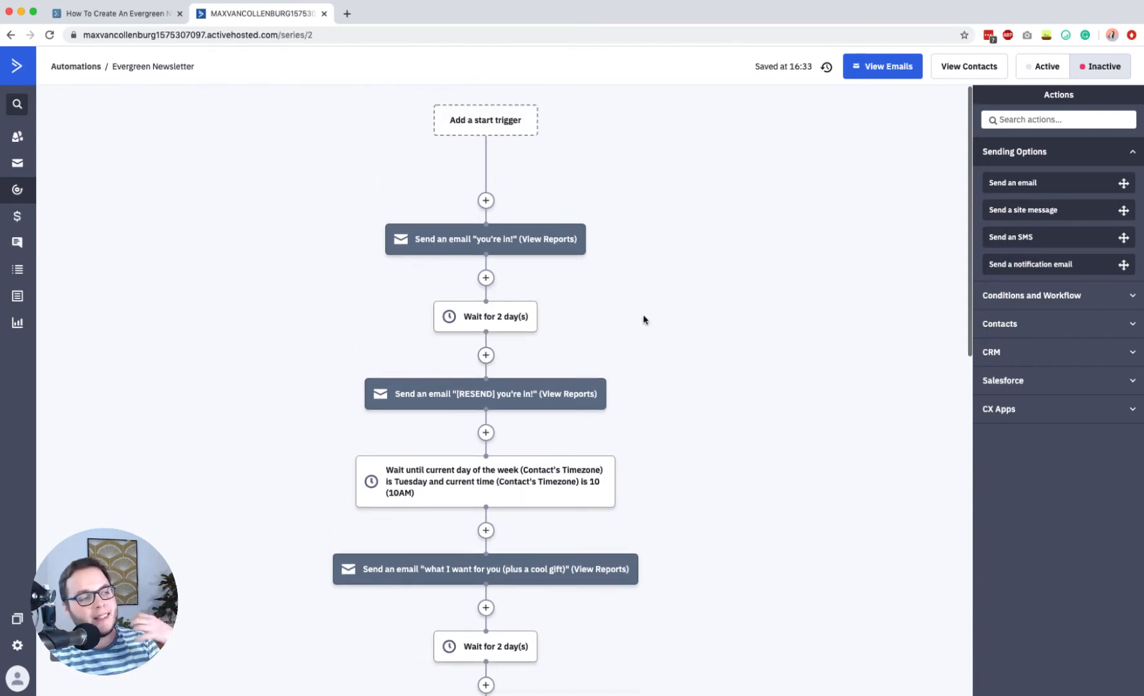
scroll(650, 336, down, 5)
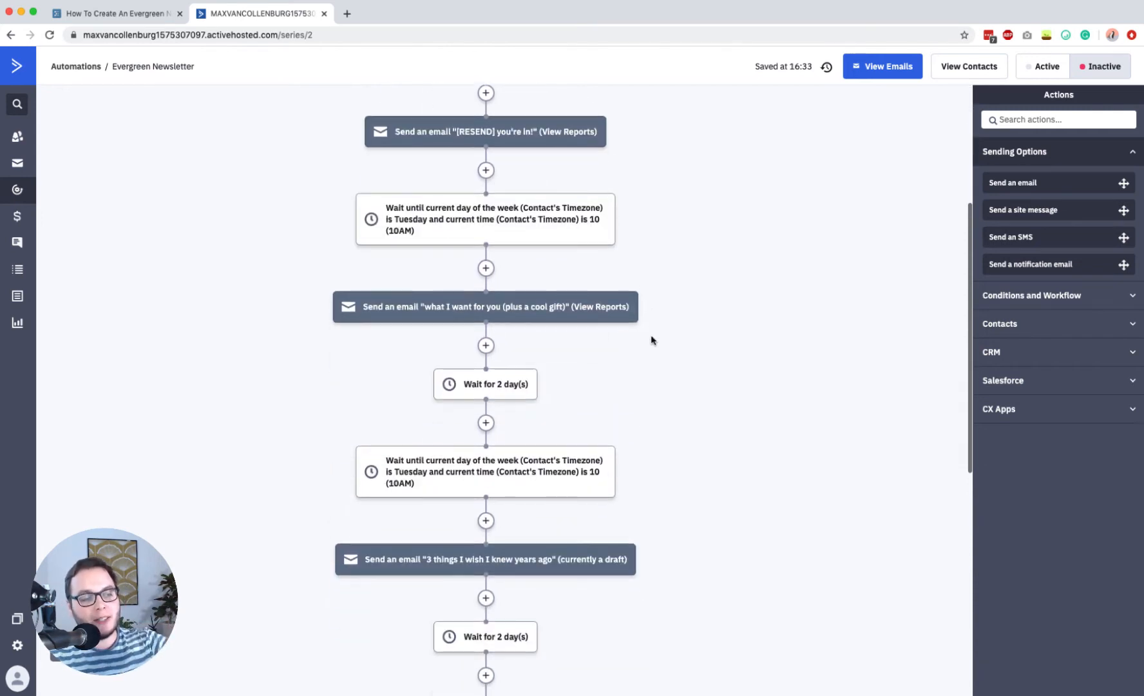
scroll(652, 339, down, 5)
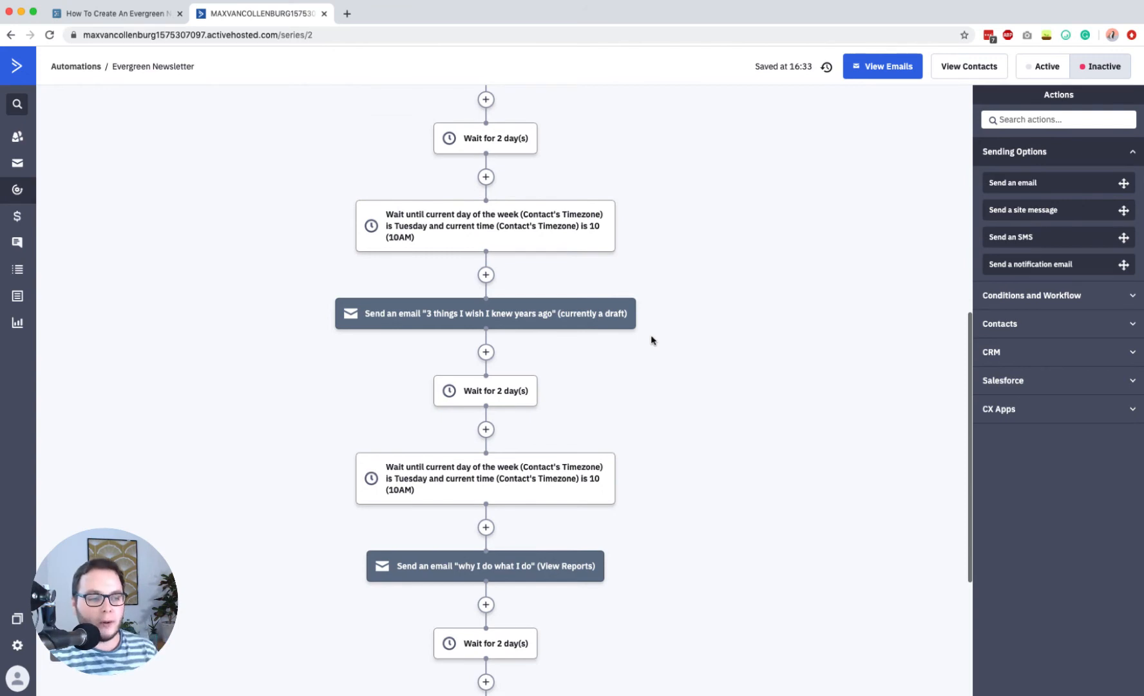
scroll(650, 339, down, 2)
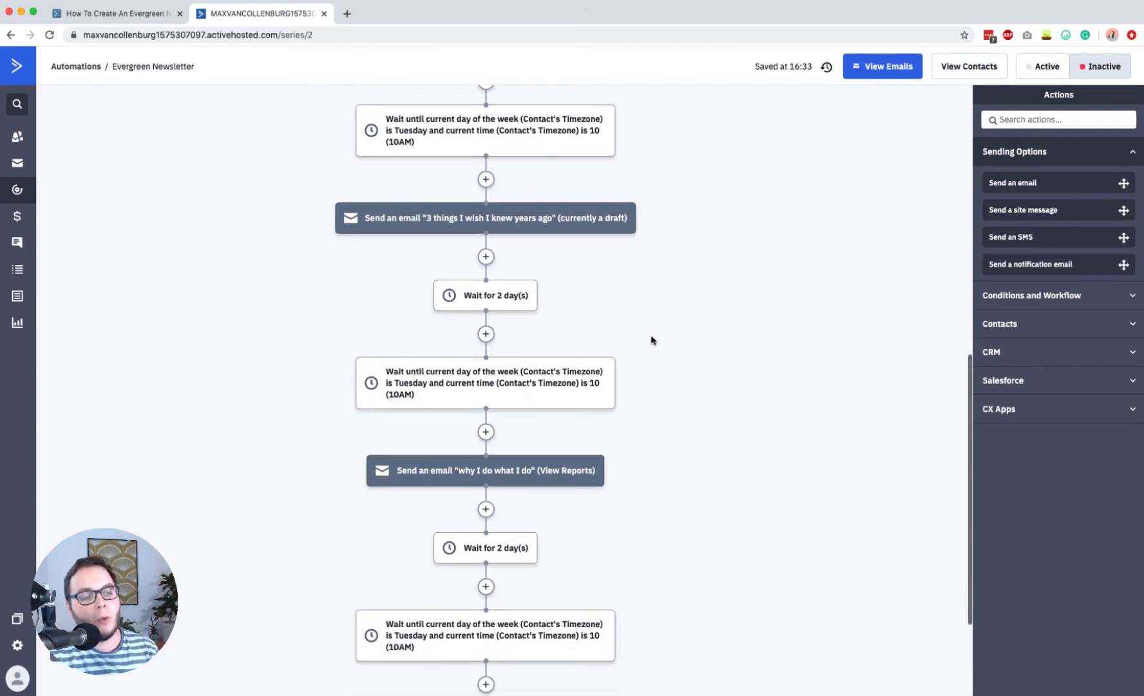
scroll(651, 340, up, 15)
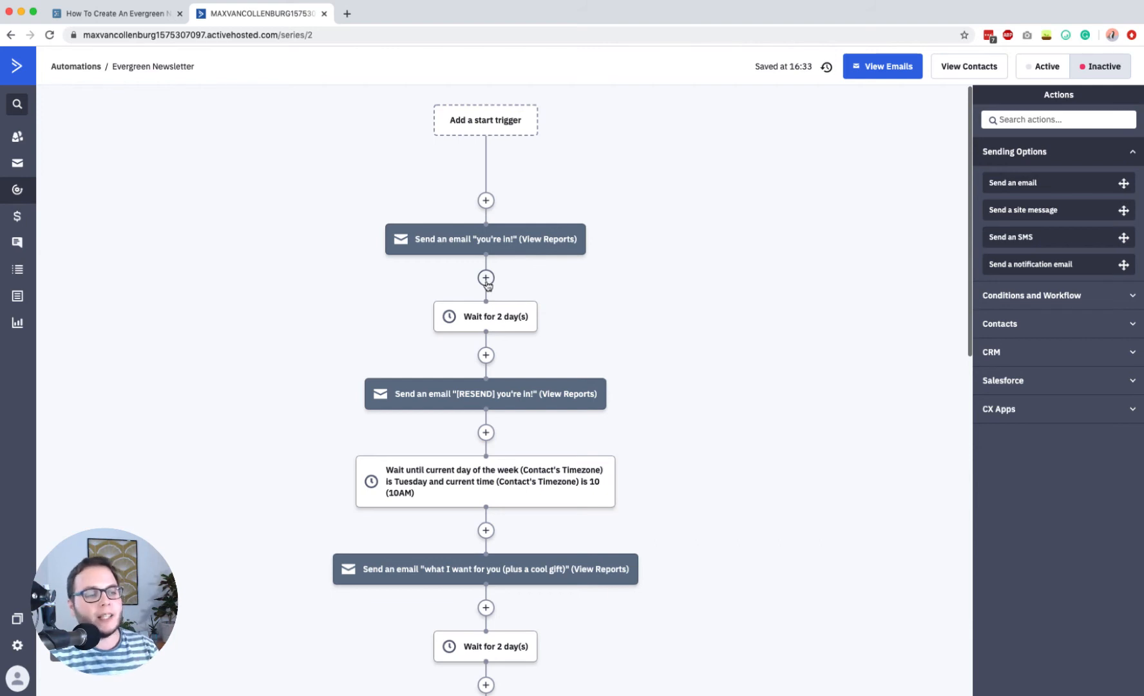
Step: Insert a goal action between the "[RESEND] you're in!" email and the Tuesday 10AM wait, naming it "Opened email"
click(488, 432)
click(409, 174)
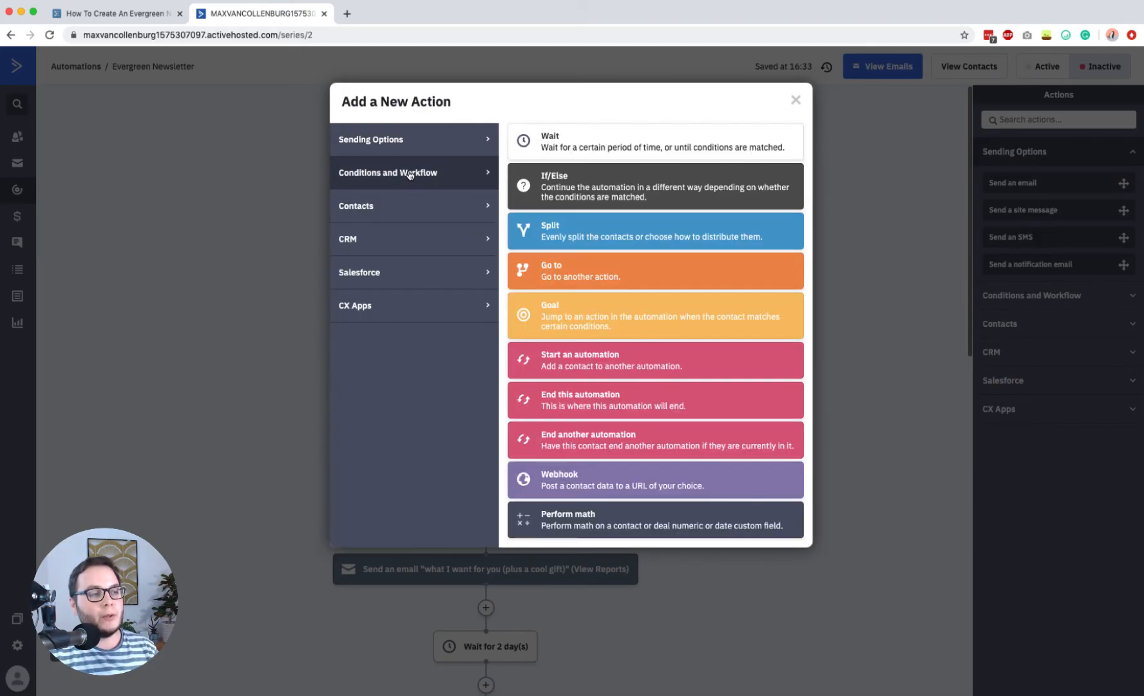
click(576, 311)
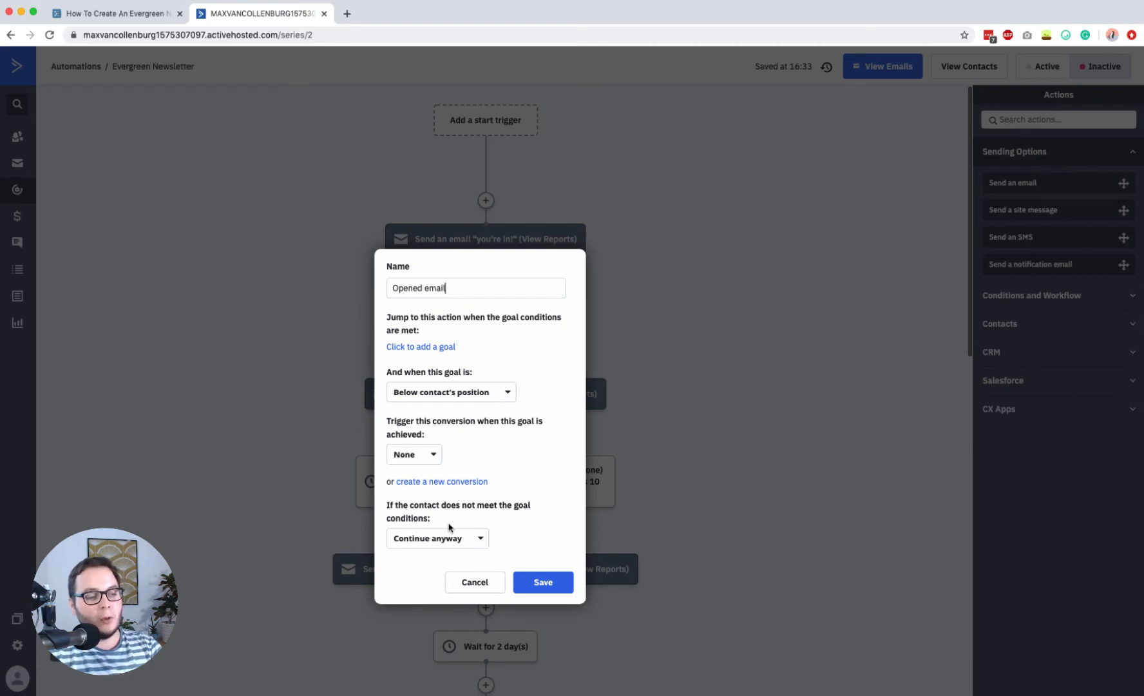
Step: Set the goal's condition to "Has opened" the campaign "you're in!" and save the goal
click(403, 348)
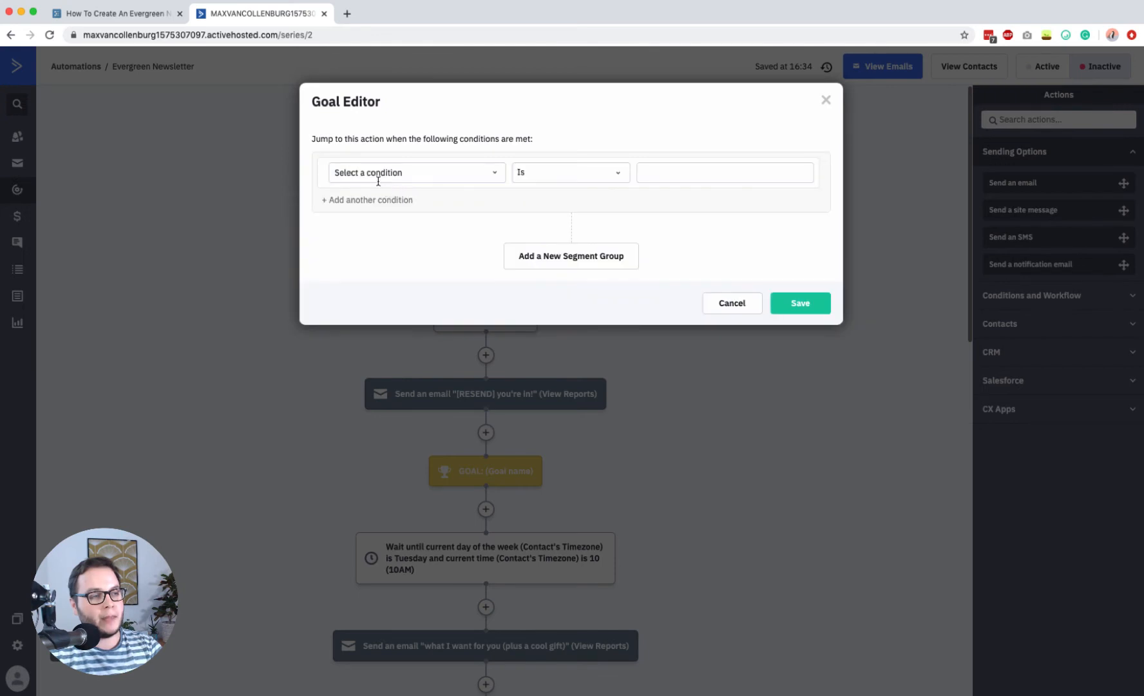
click(379, 176)
click(414, 132)
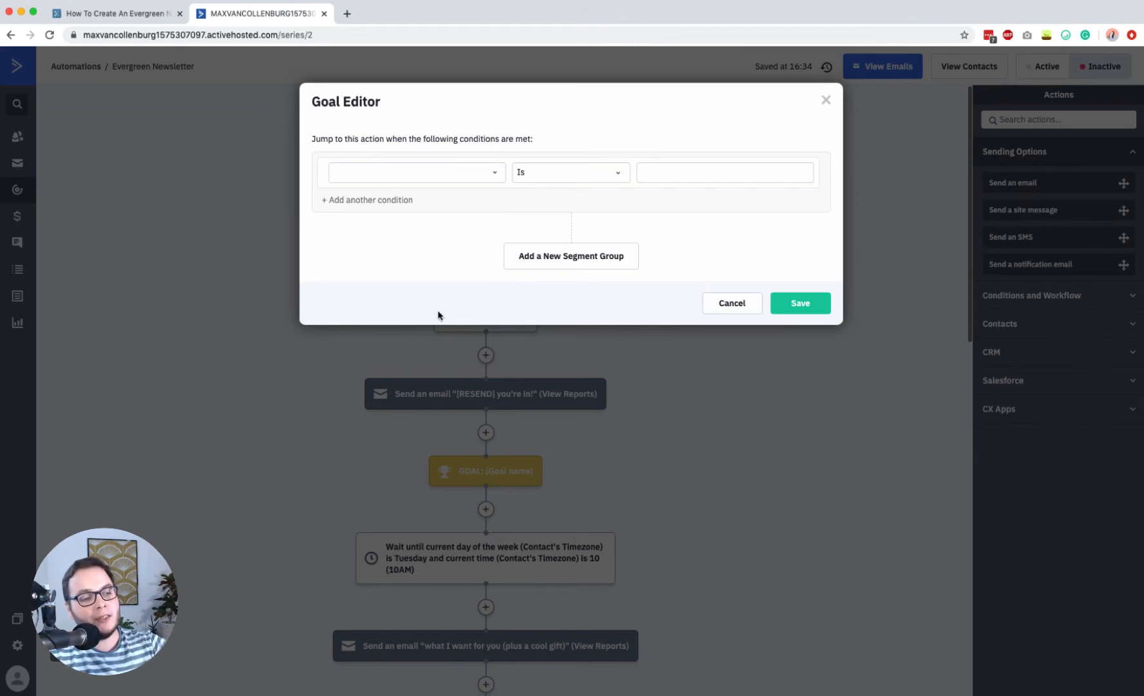
click(374, 177)
text(ha)
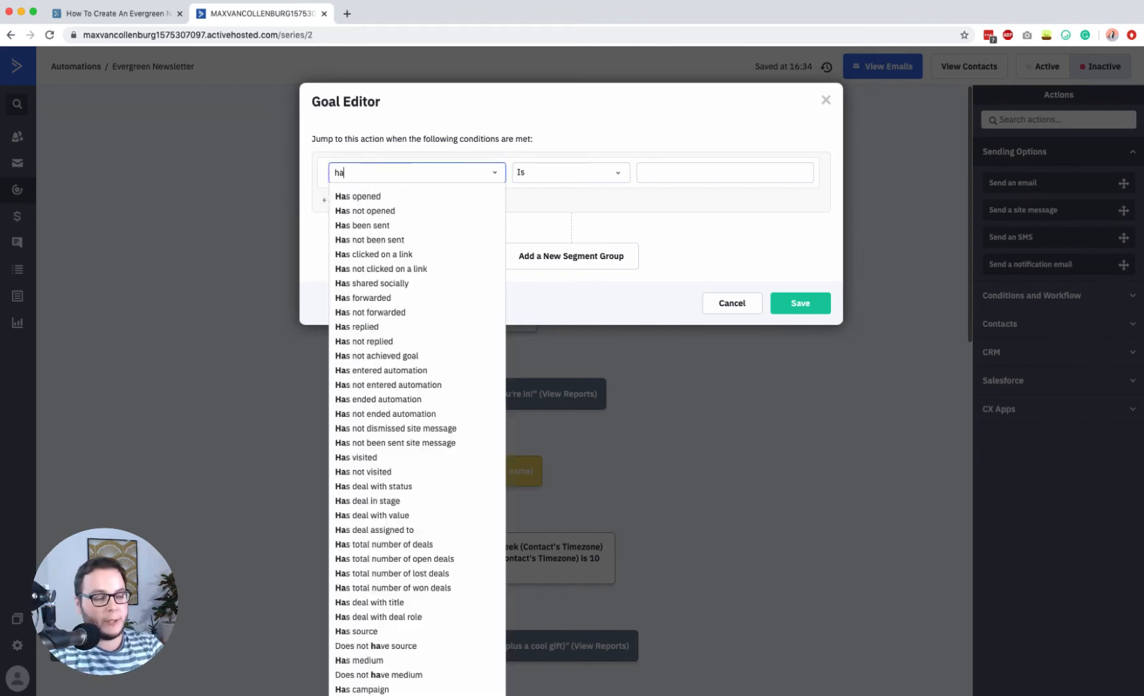
text(s opene)
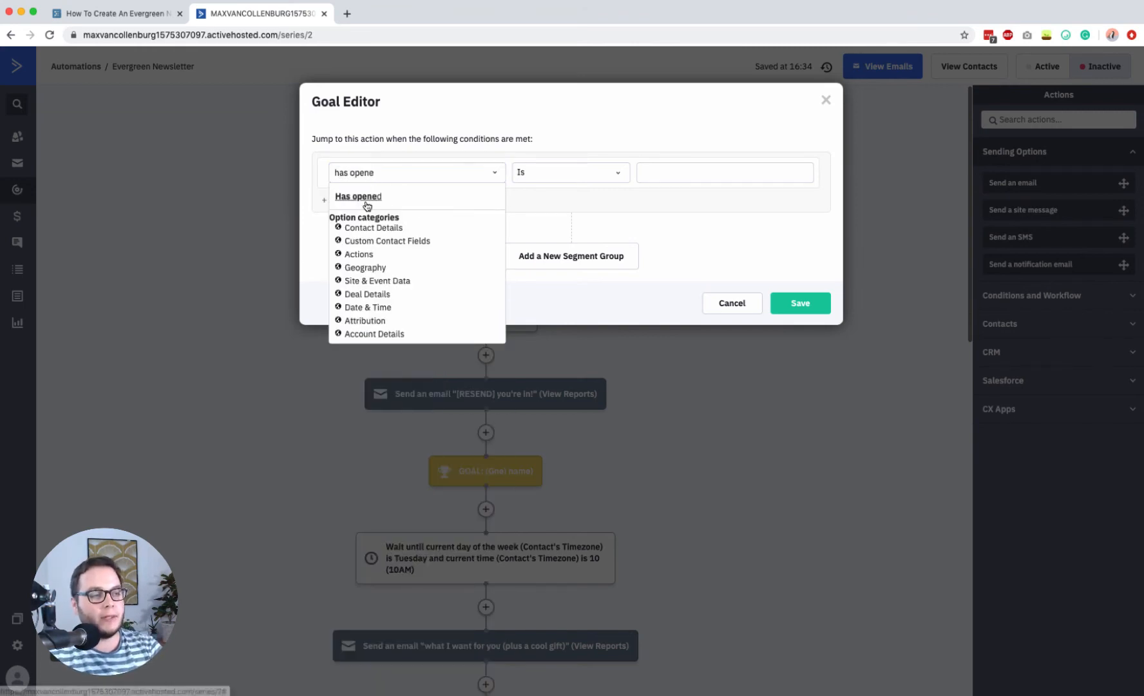
click(364, 198)
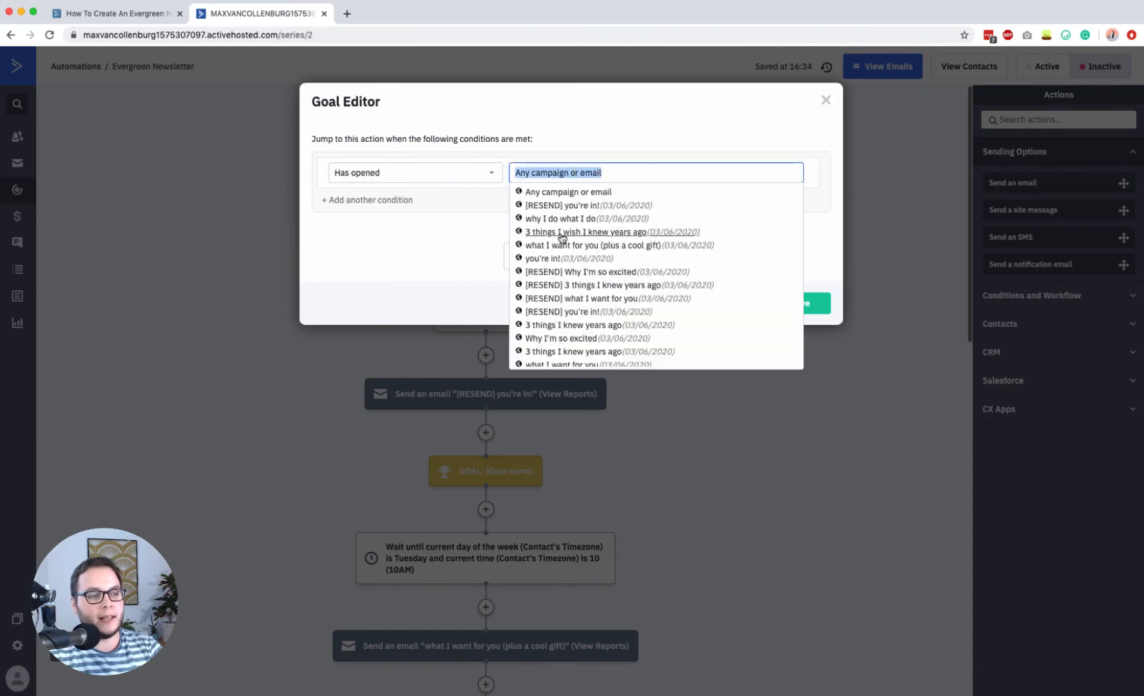
click(542, 259)
click(796, 305)
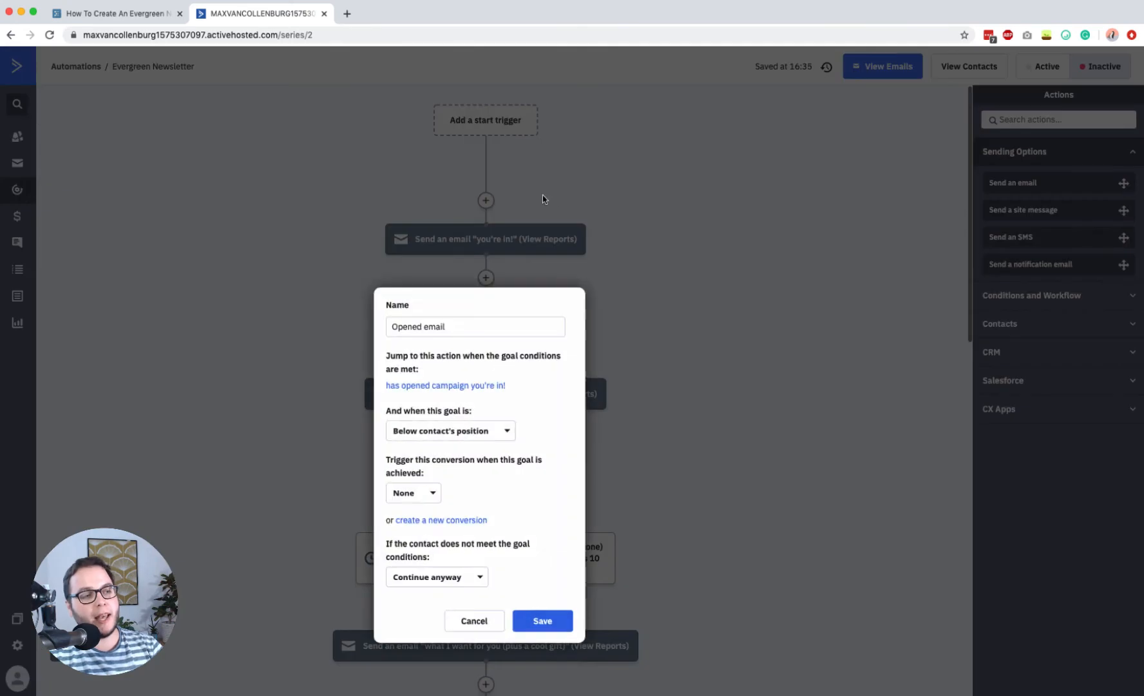
click(557, 626)
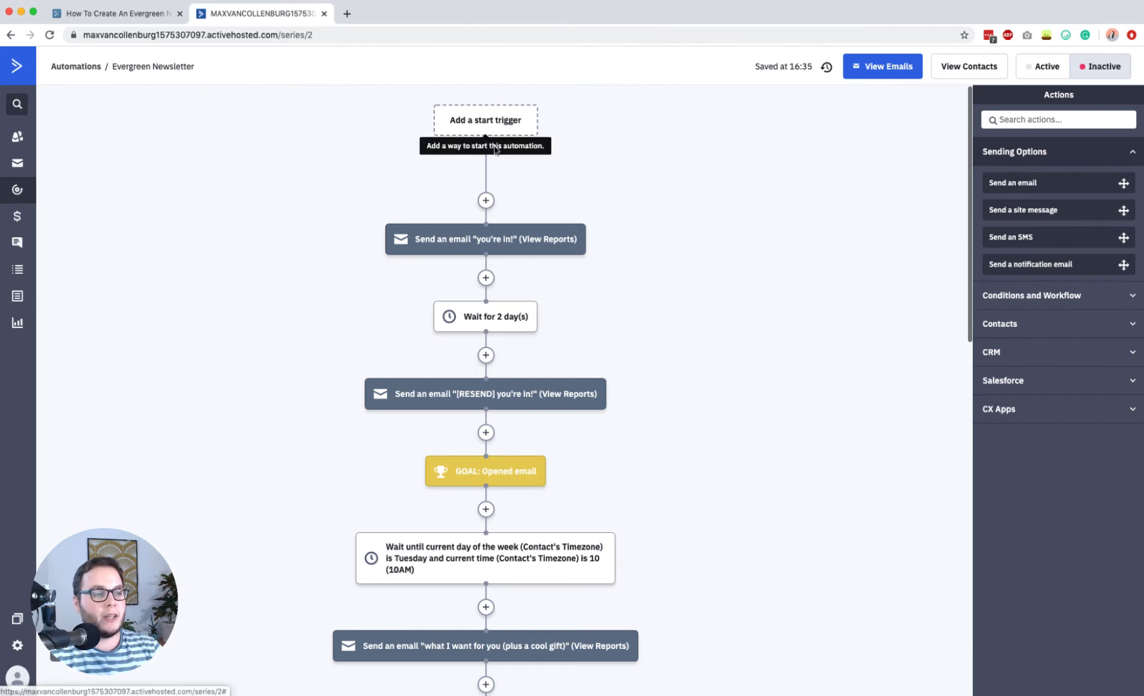
Step: Examine the path from the "you're in!" email through the resend email and goal to the following newsletter emails
mouse_move(486, 245)
scroll(487, 250, down, 1)
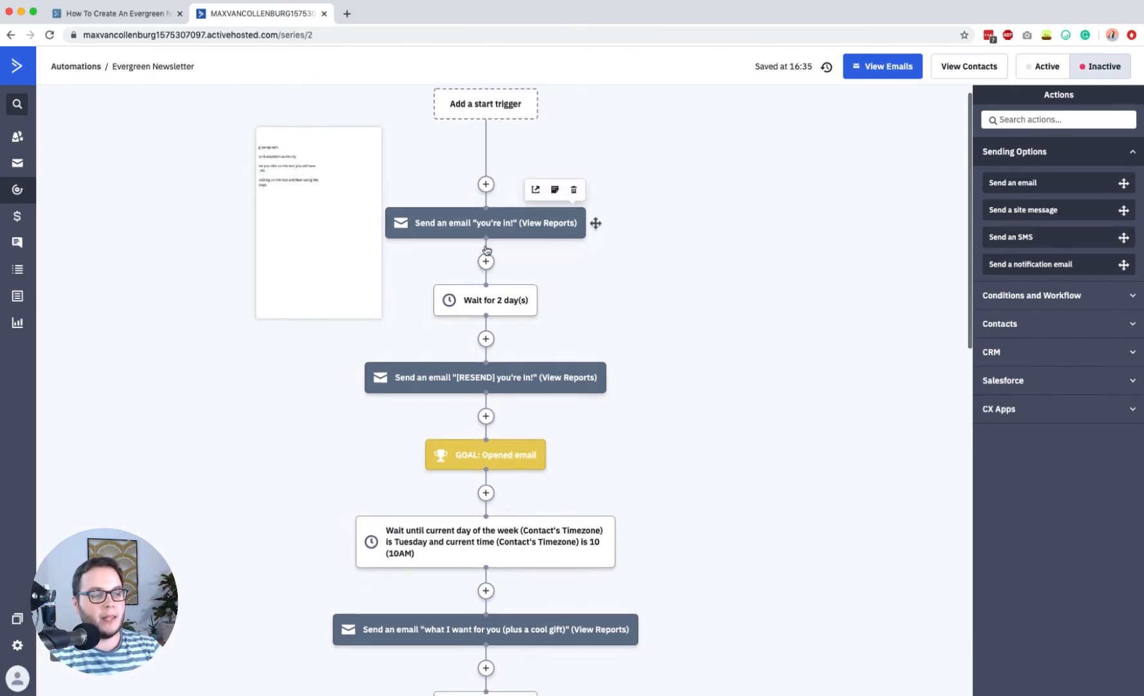
scroll(487, 250, down, 1)
mouse_move(500, 284)
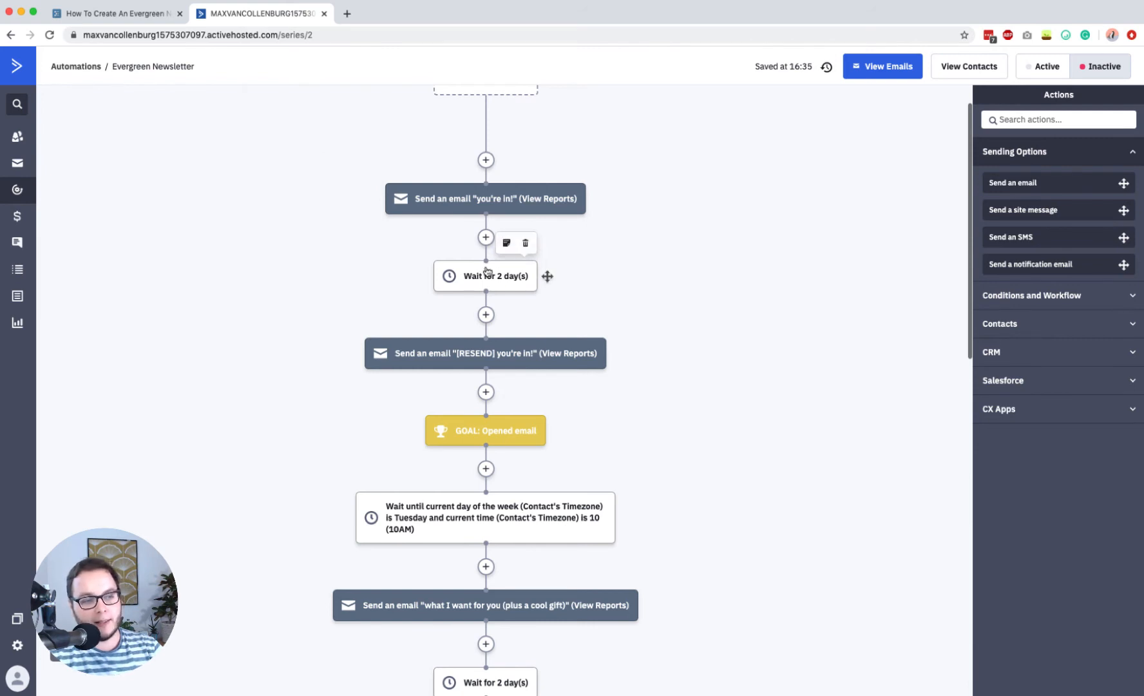
mouse_move(475, 199)
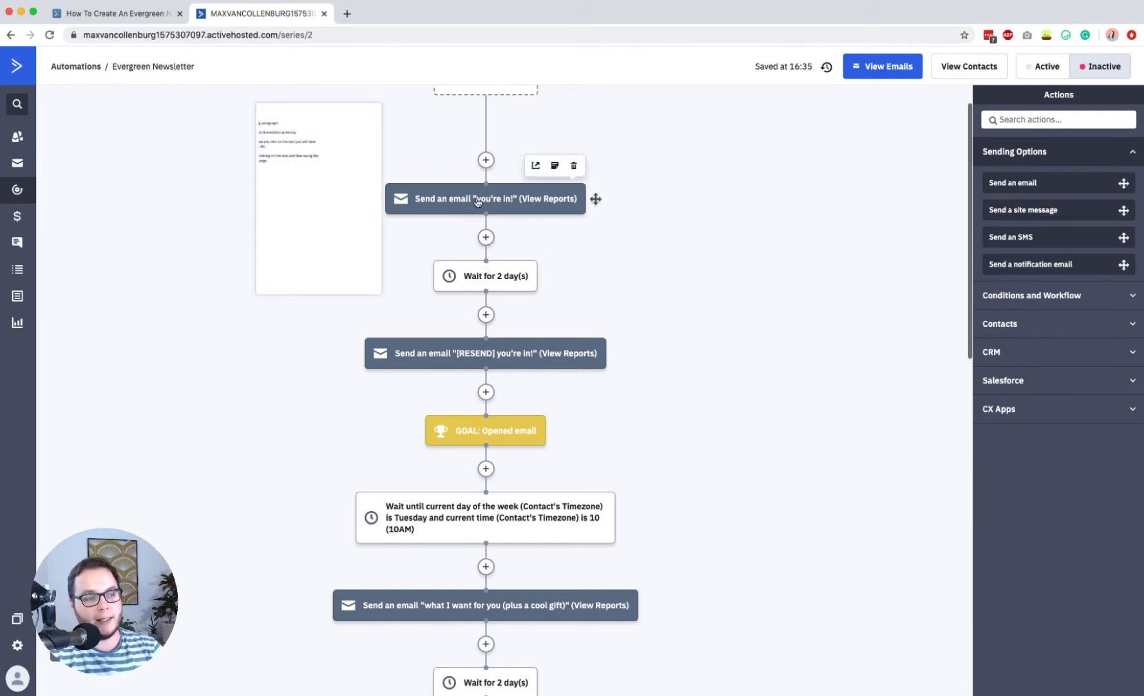
scroll(477, 202, down, 2)
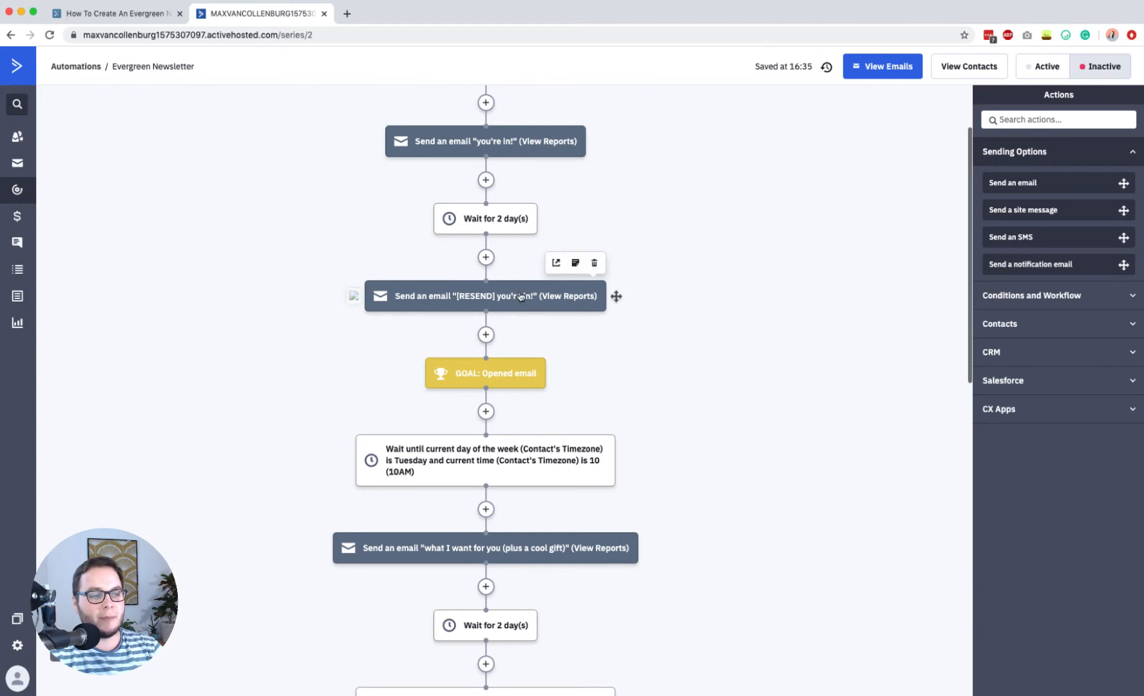
mouse_move(490, 380)
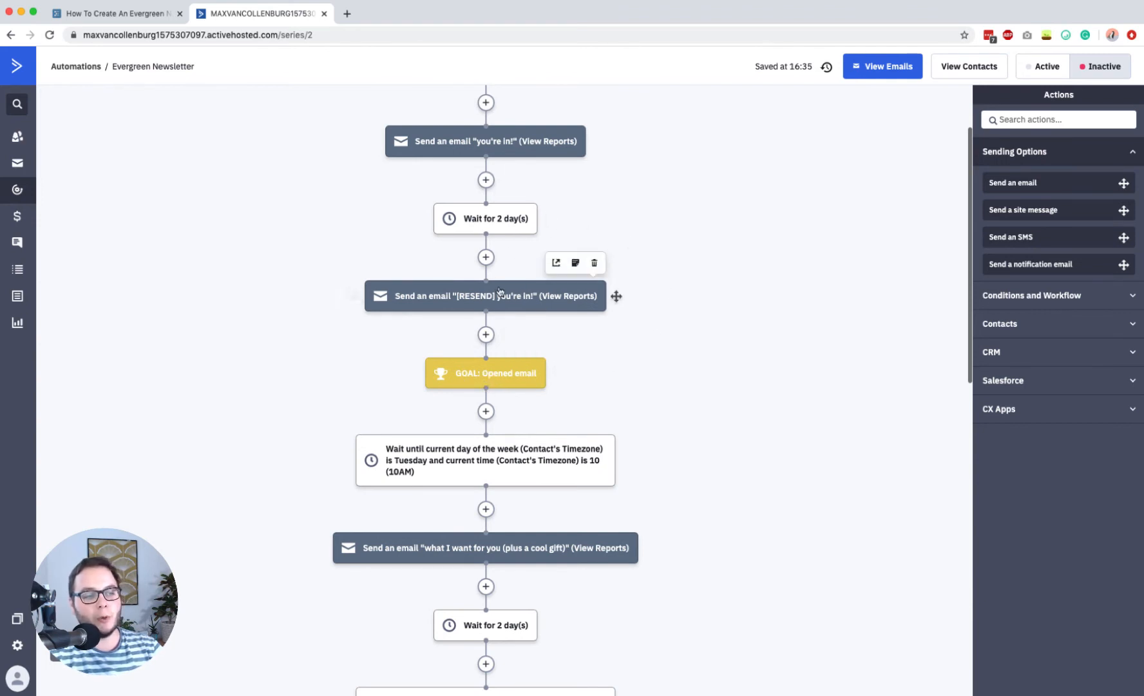
mouse_move(547, 382)
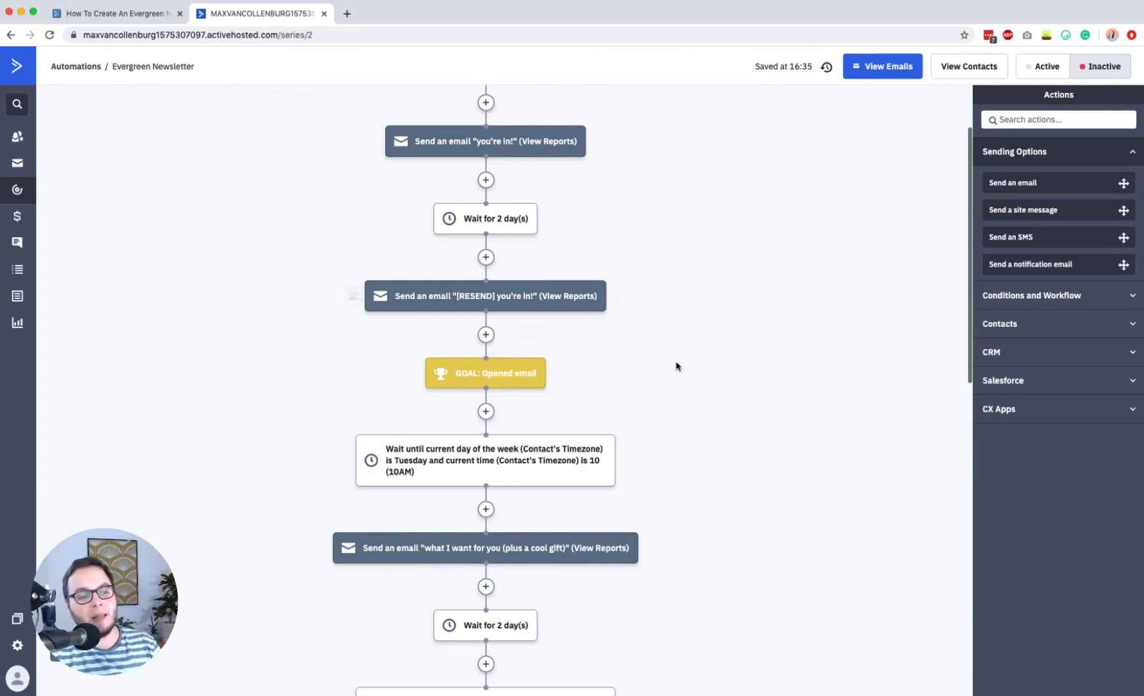
scroll(675, 366, up, 2)
scroll(676, 366, down, 5)
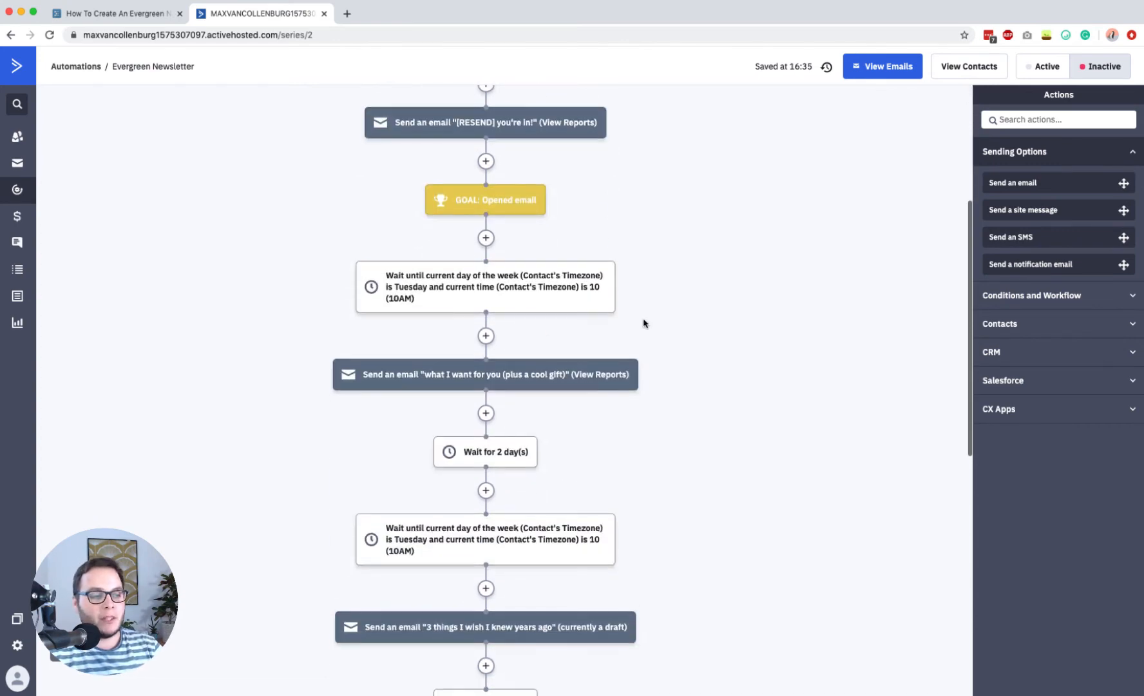
scroll(521, 282, down, 3)
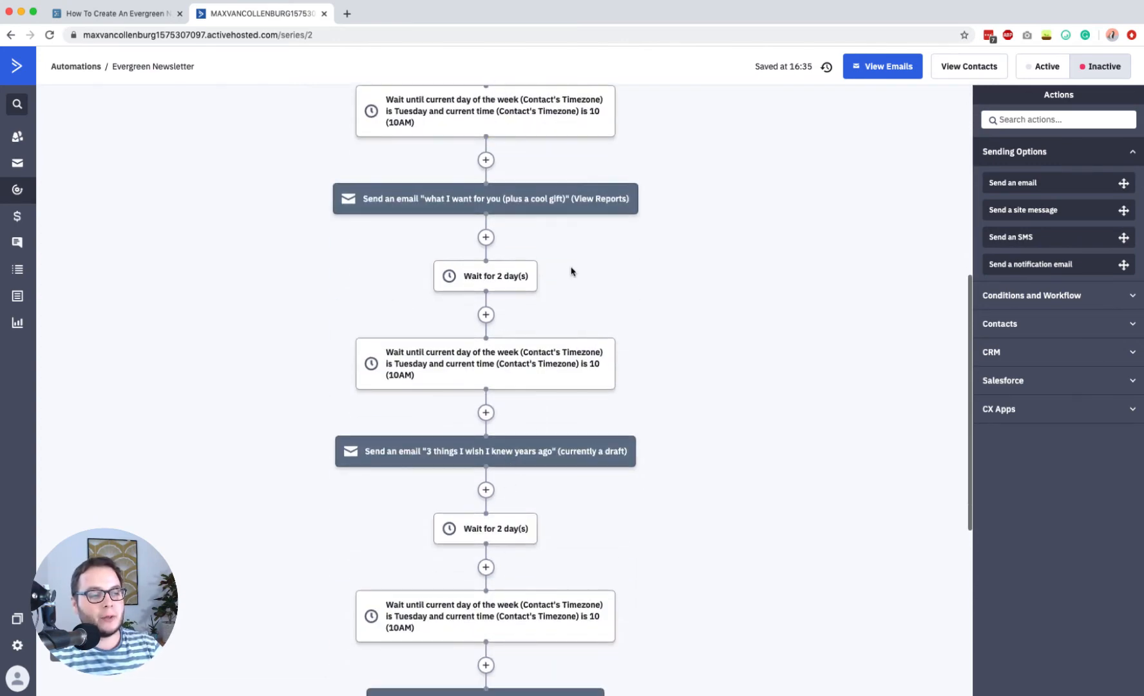
Step: Add a new email named "[RESEND] what I want for you (plus a cool gift)" after the 2-day wait that follows the original email
click(486, 314)
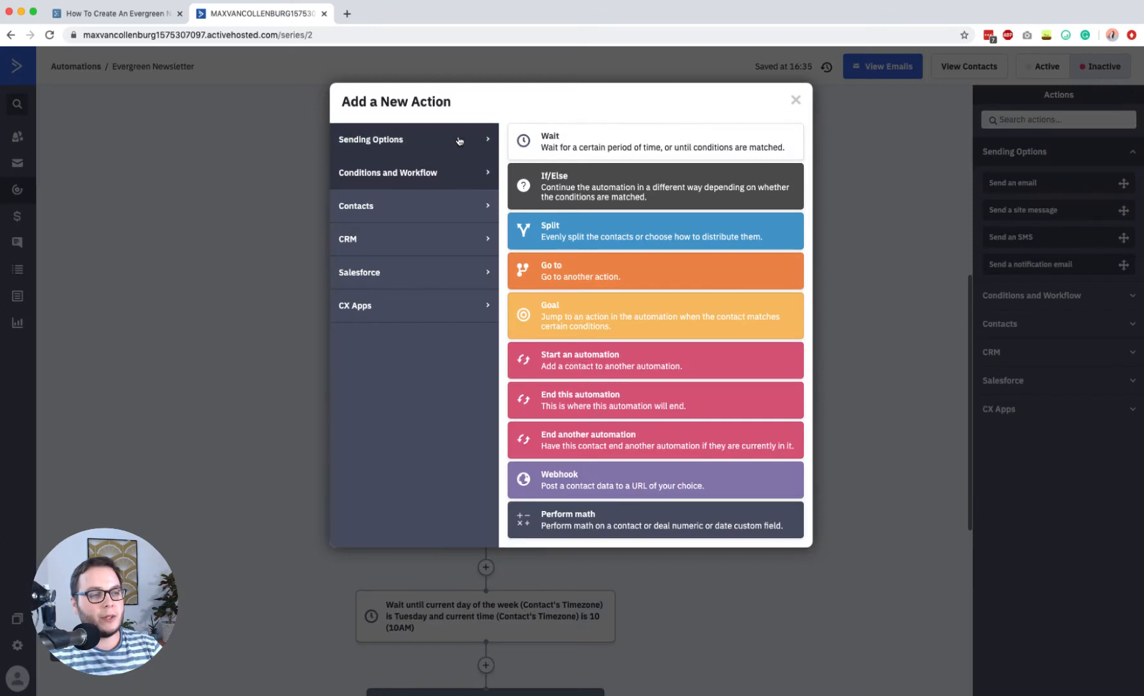
click(459, 141)
click(591, 144)
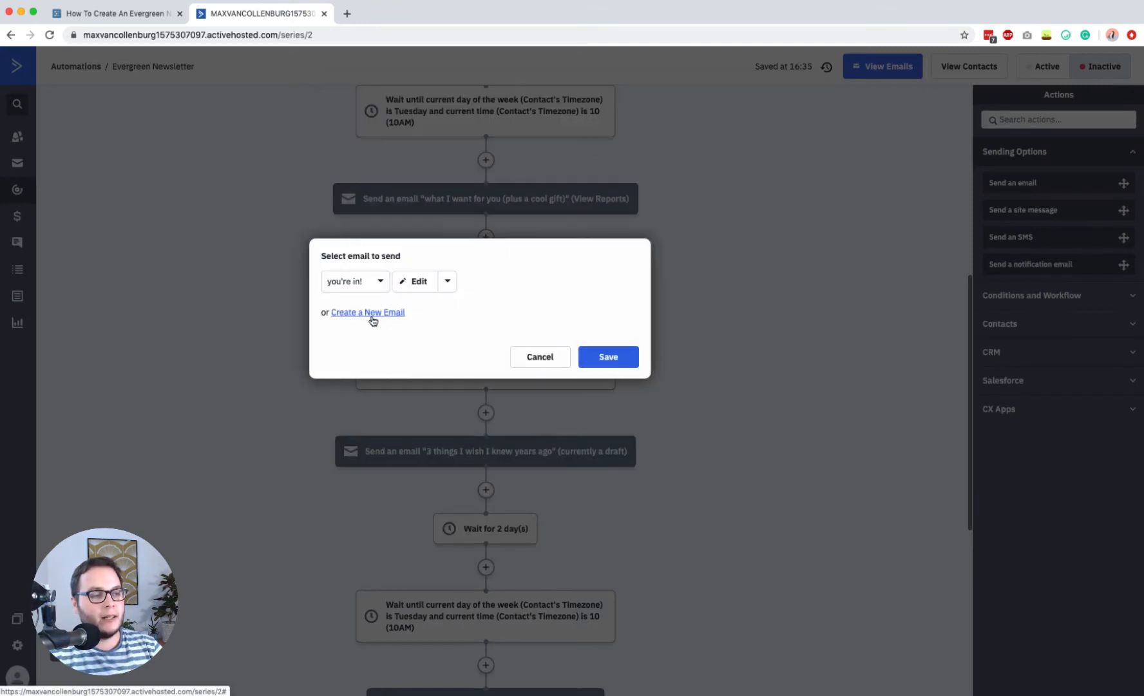
click(399, 313)
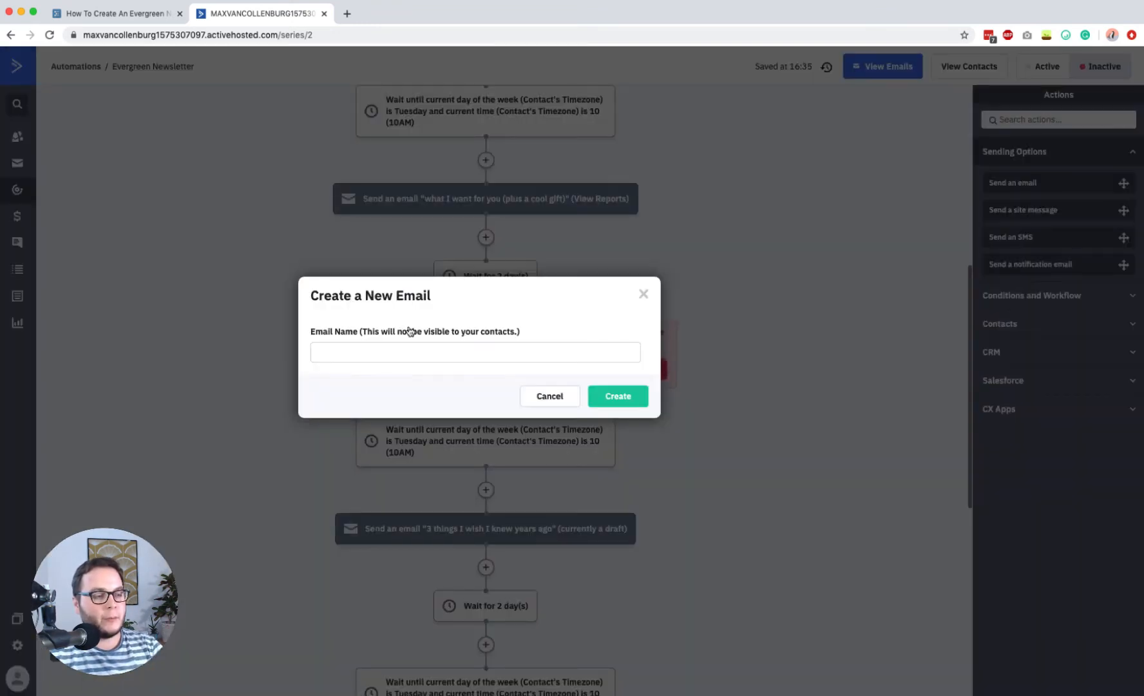
click(475, 347)
text([R)
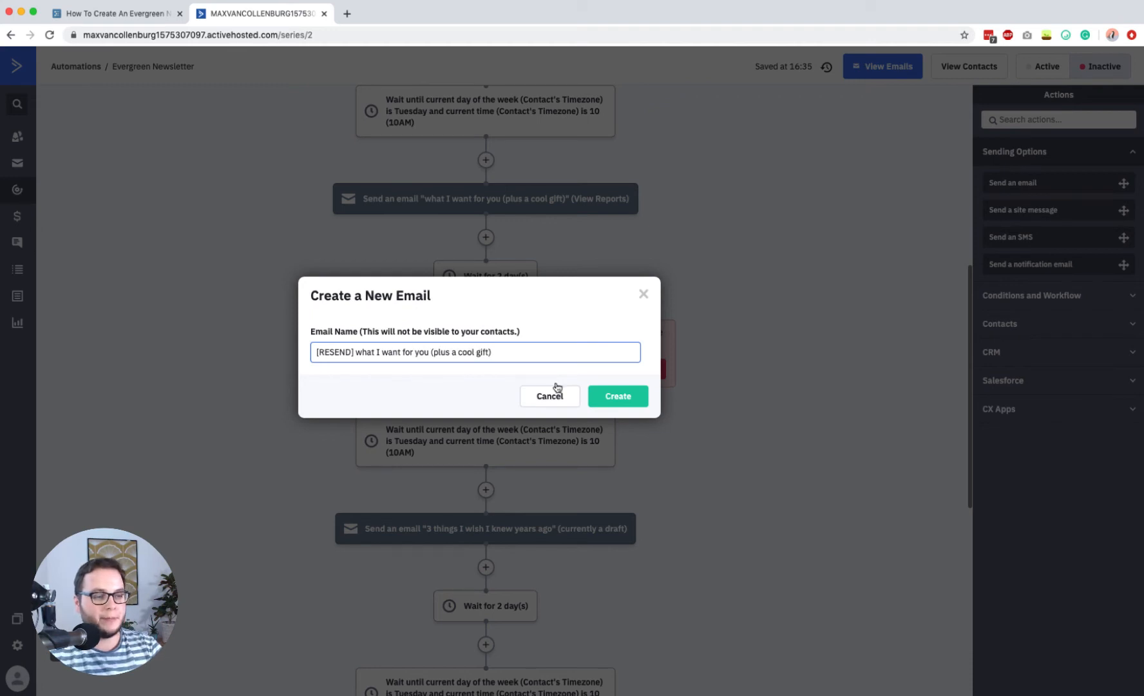
click(617, 395)
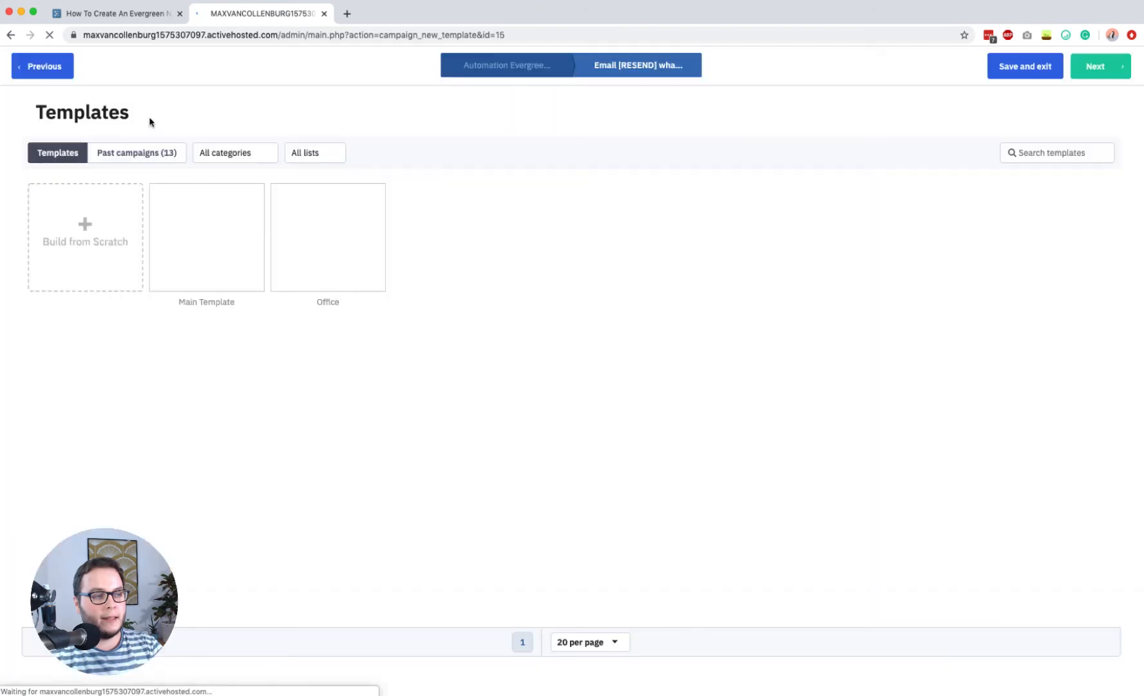
Step: Base the resend on the past campaign "what I want for you (plus a cool gift)" with subject "a cool gift (and what I want for you)" and save it
click(132, 148)
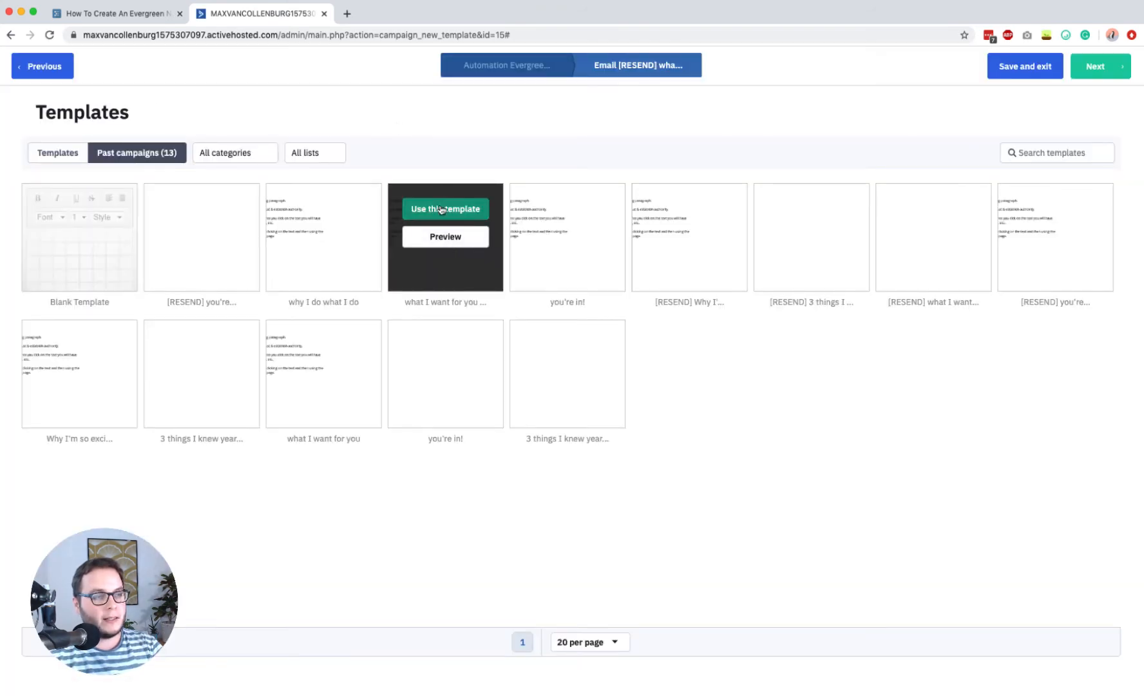
click(441, 210)
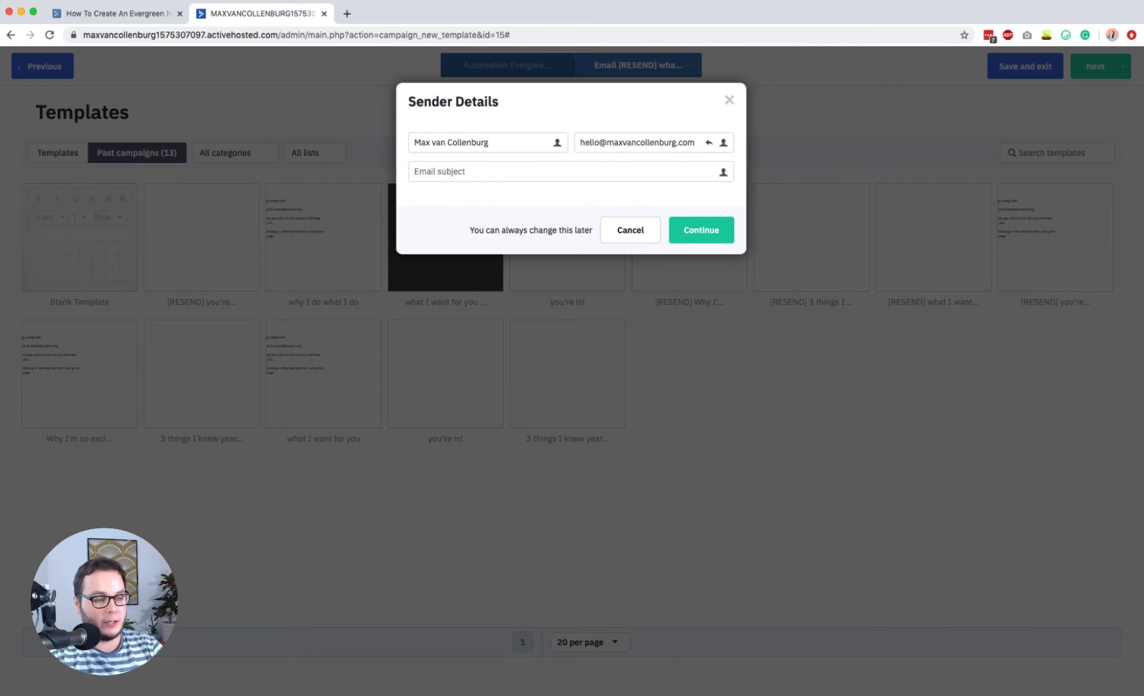
text(a cool gift ()
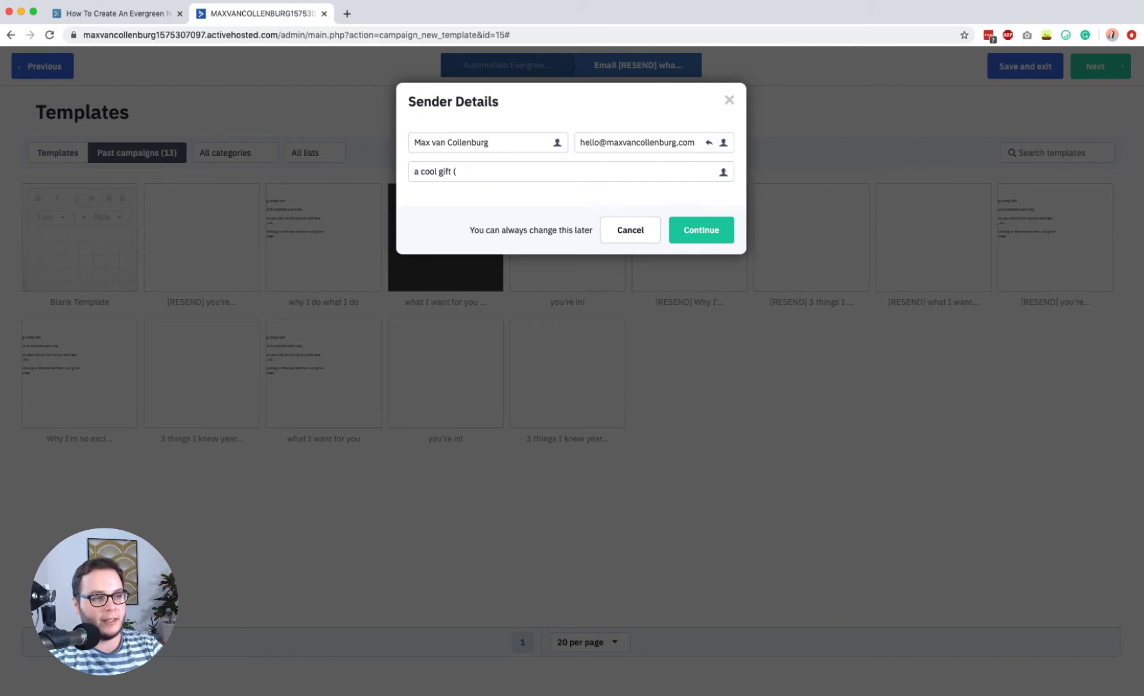
text(and what I want for you)
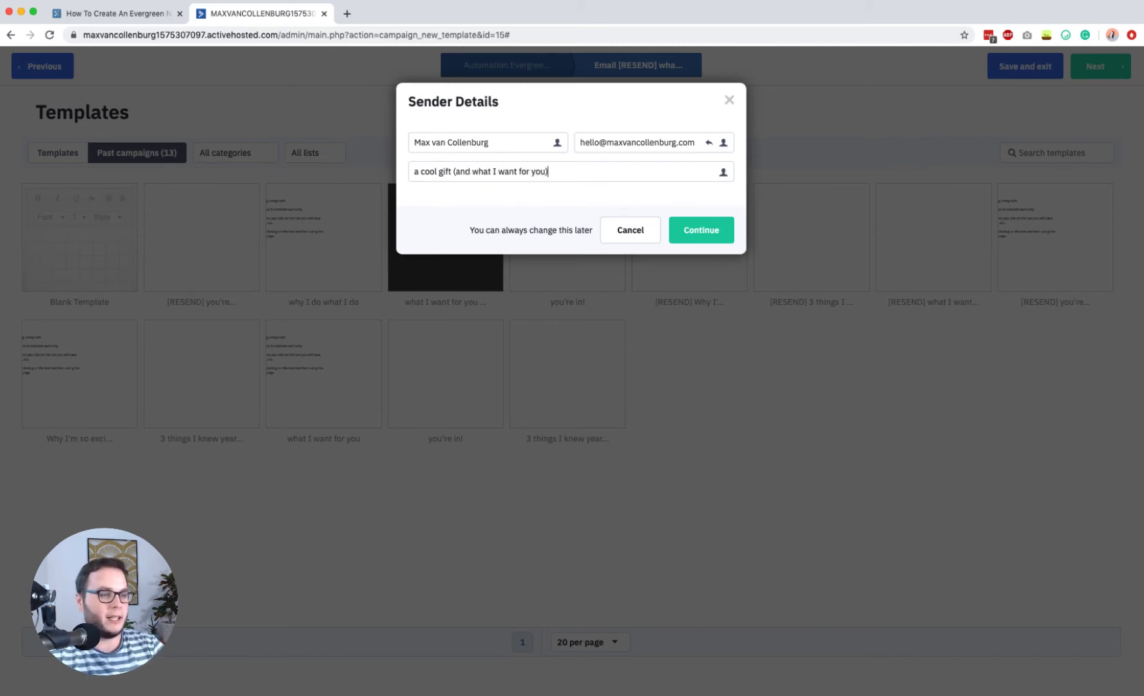
click(705, 237)
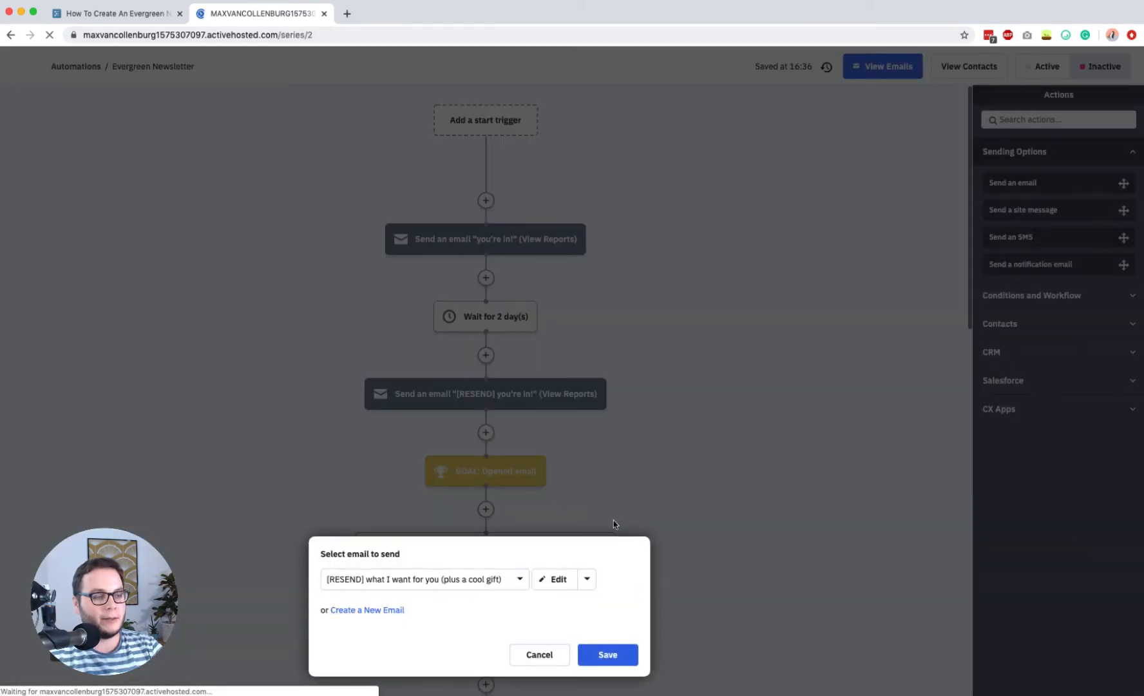
click(620, 653)
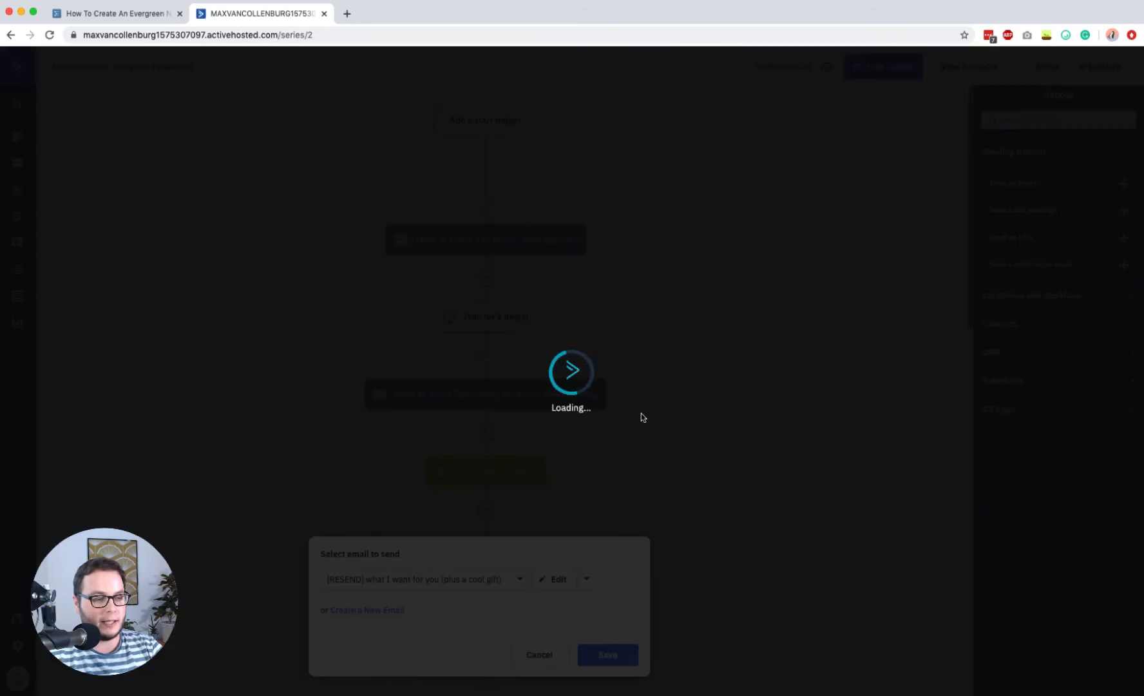
Step: Insert a goal action named "Opened email" directly below the "[RESEND] what I want for you (plus a cool gift)" email
scroll(641, 418, down, 7)
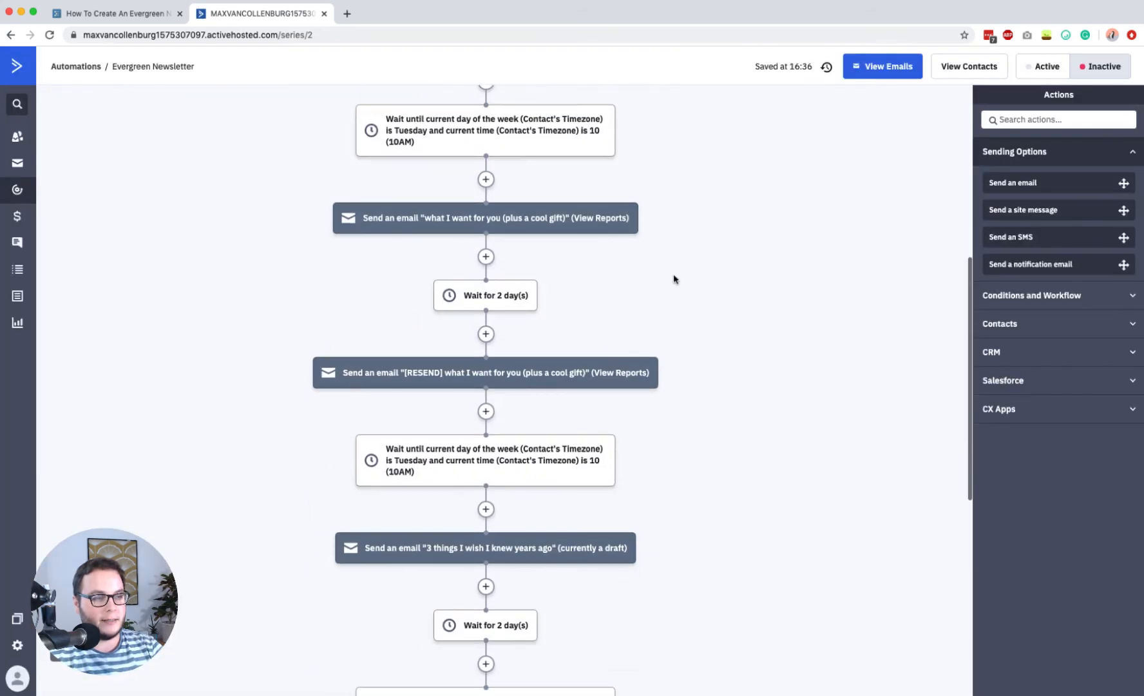
scroll(674, 278, up, 4)
scroll(675, 278, down, 3)
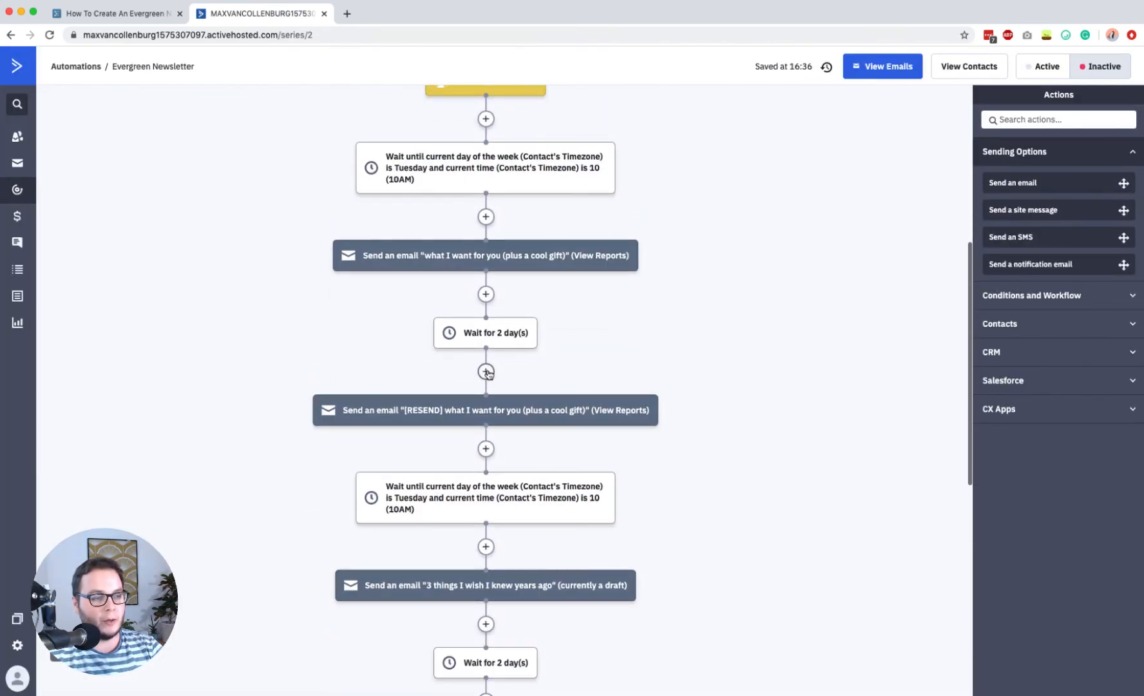
scroll(487, 373, up, 1)
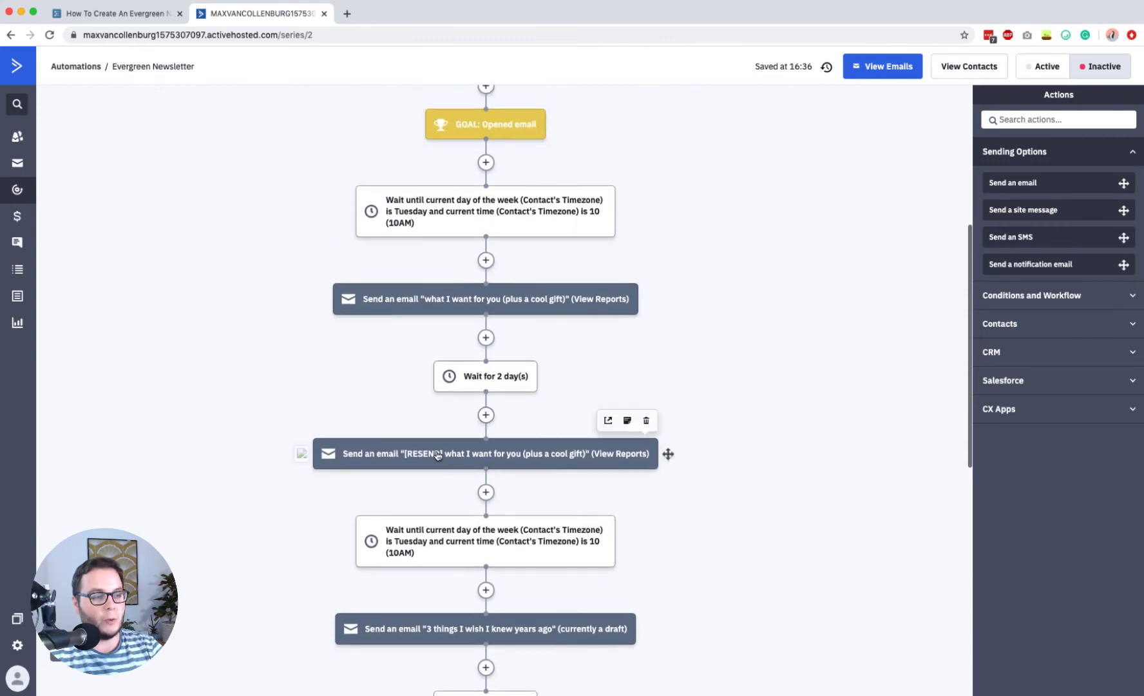
click(486, 493)
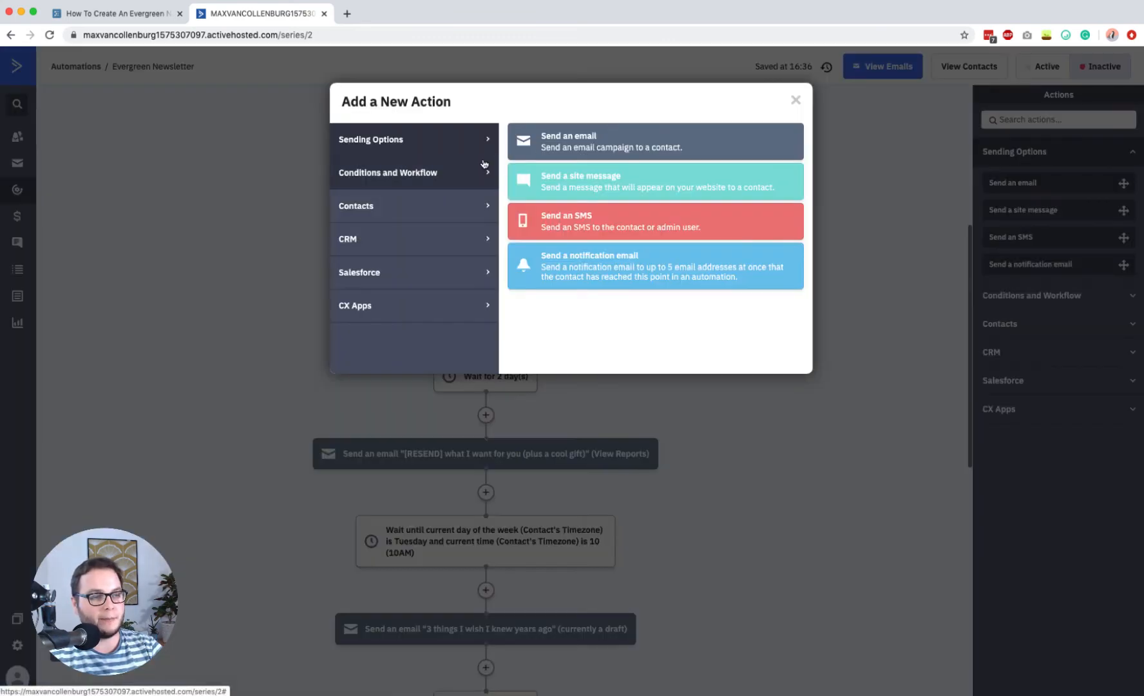
click(481, 170)
click(575, 318)
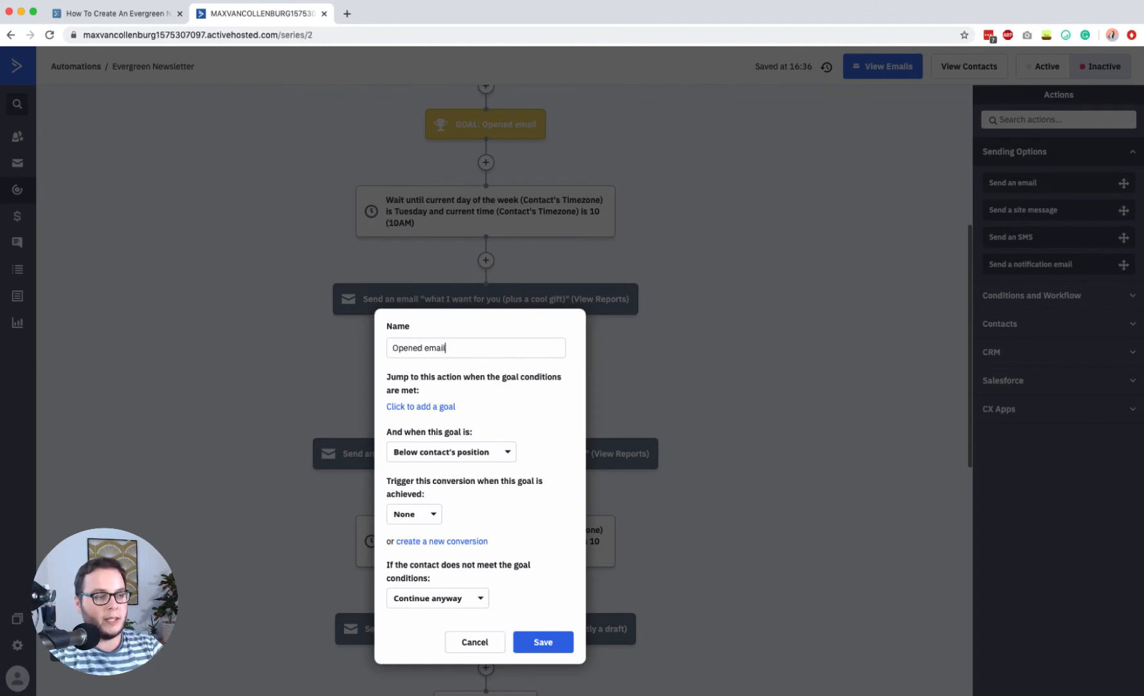
Step: Set the goal's condition to "Has opened" the campaign "what I want for you (plus a cool gift)" and save the goal
click(418, 407)
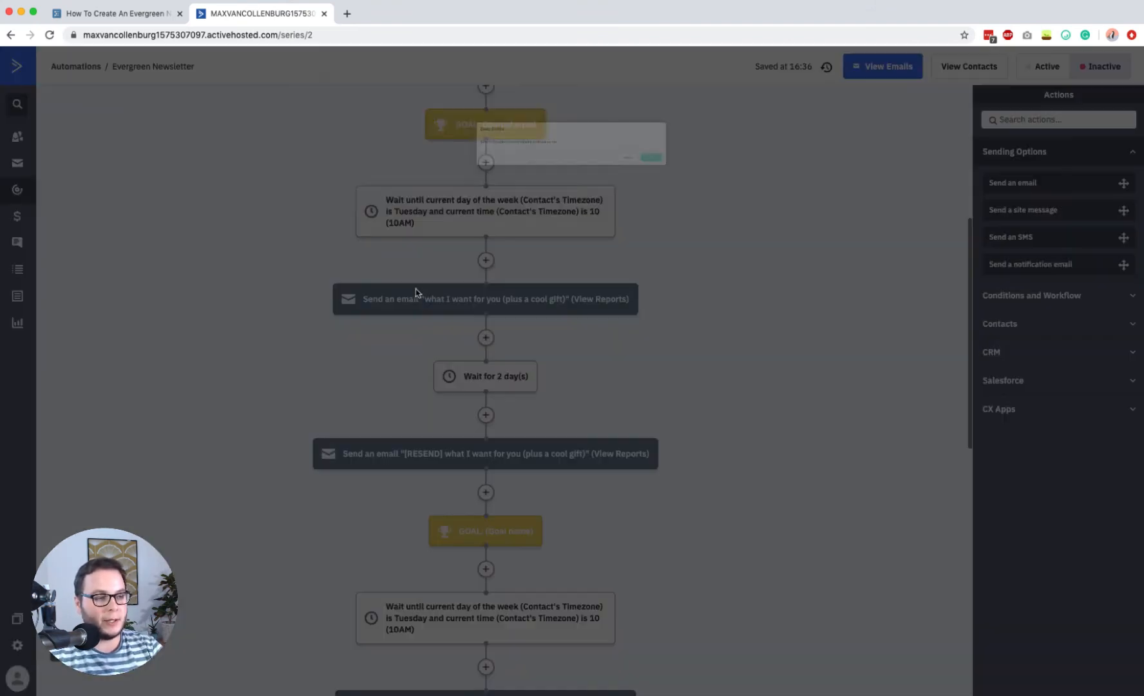
click(382, 172)
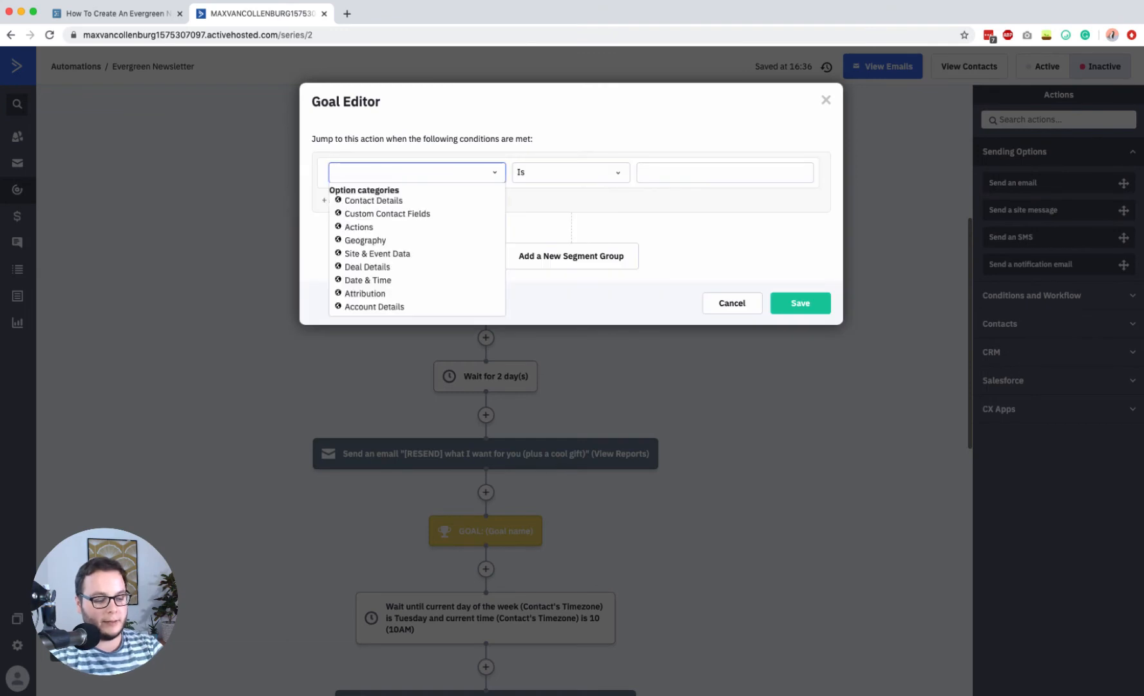
text(has opened)
click(366, 199)
click(564, 173)
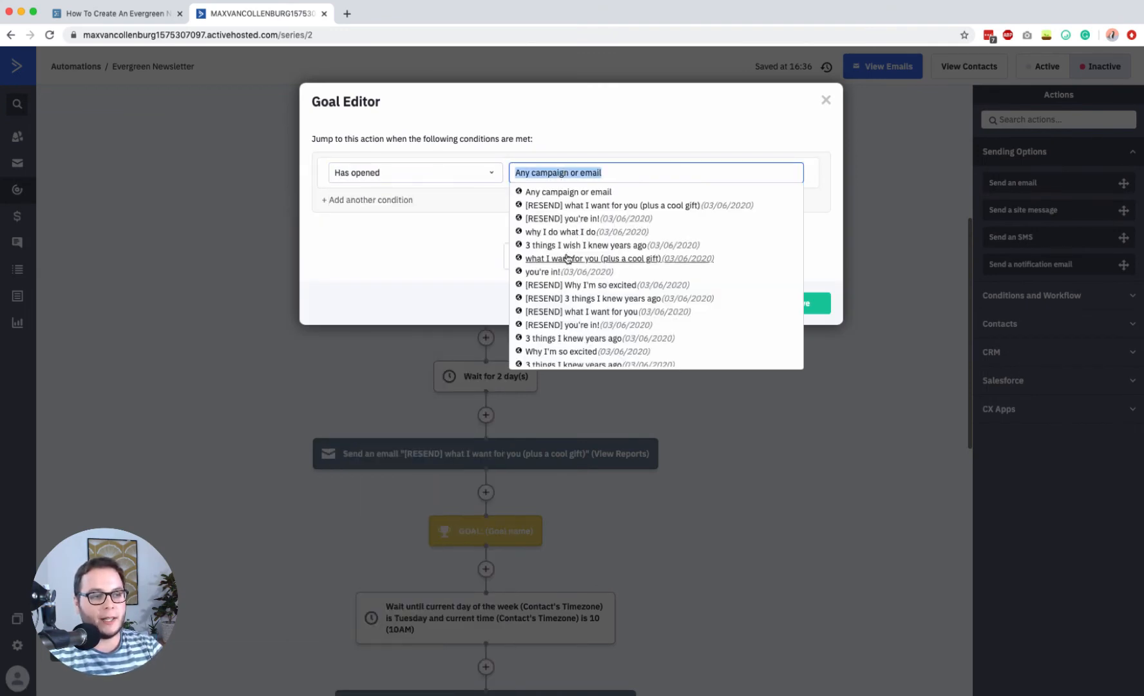
click(569, 258)
click(809, 303)
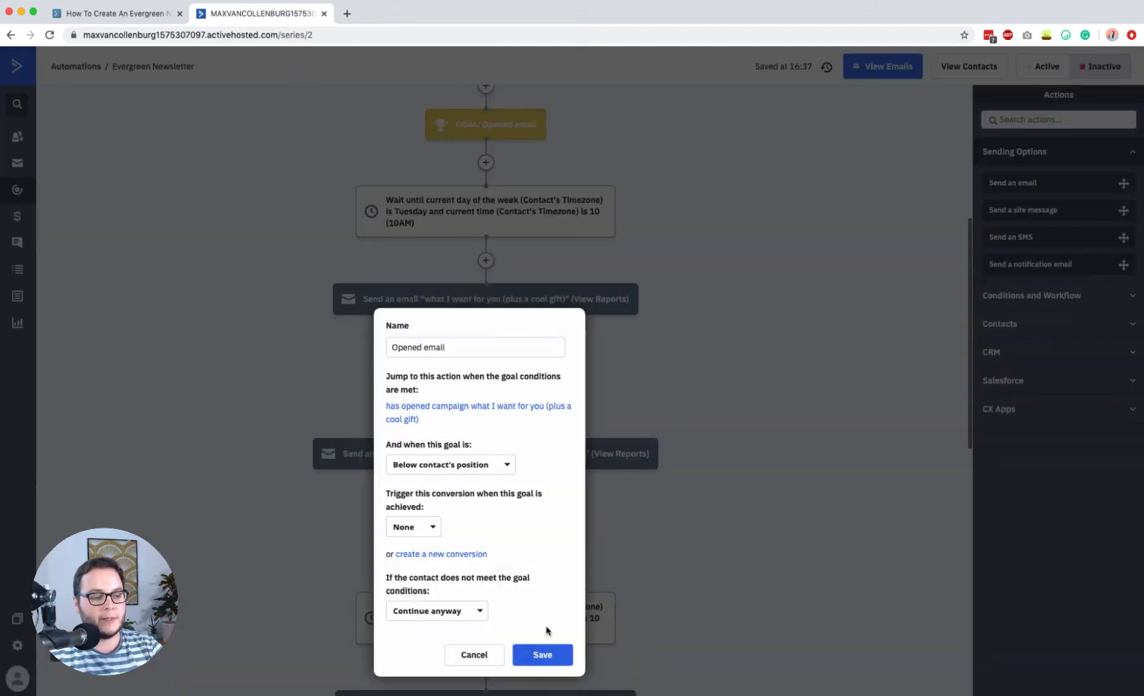
click(539, 654)
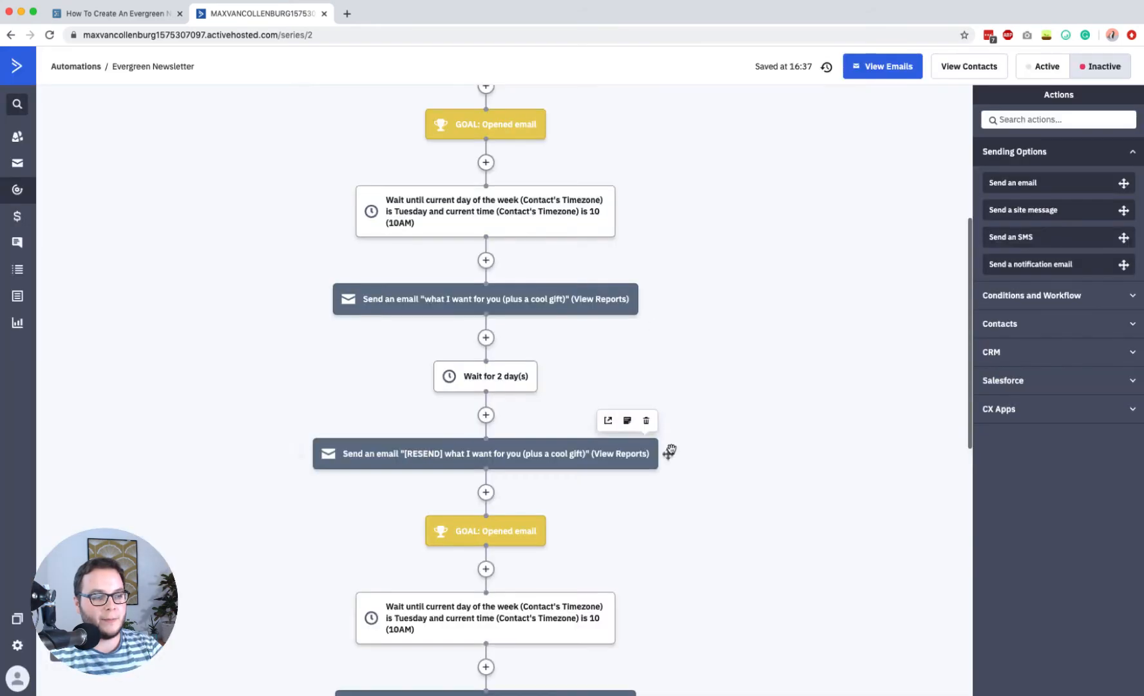
click(671, 450)
click(816, 294)
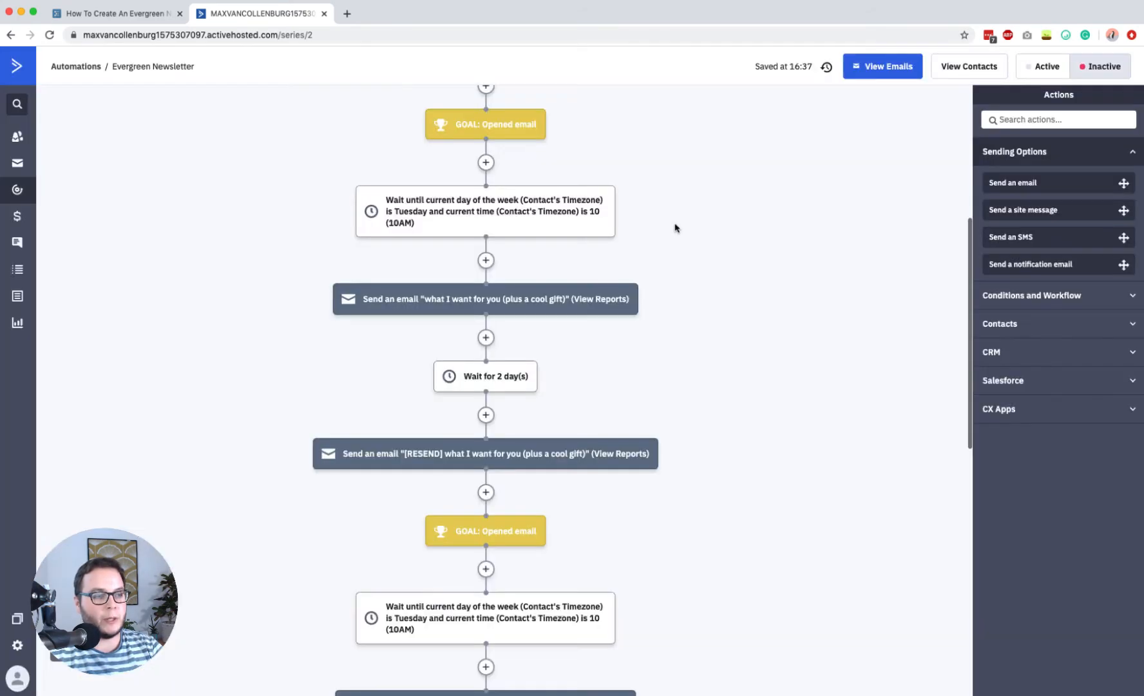
Step: Add a new email after the 2-day wait below "3 things I wish I knew years ago", named with that title prefixed by "[RESEND]"
scroll(675, 228, up, 5)
scroll(602, 431, down, 6)
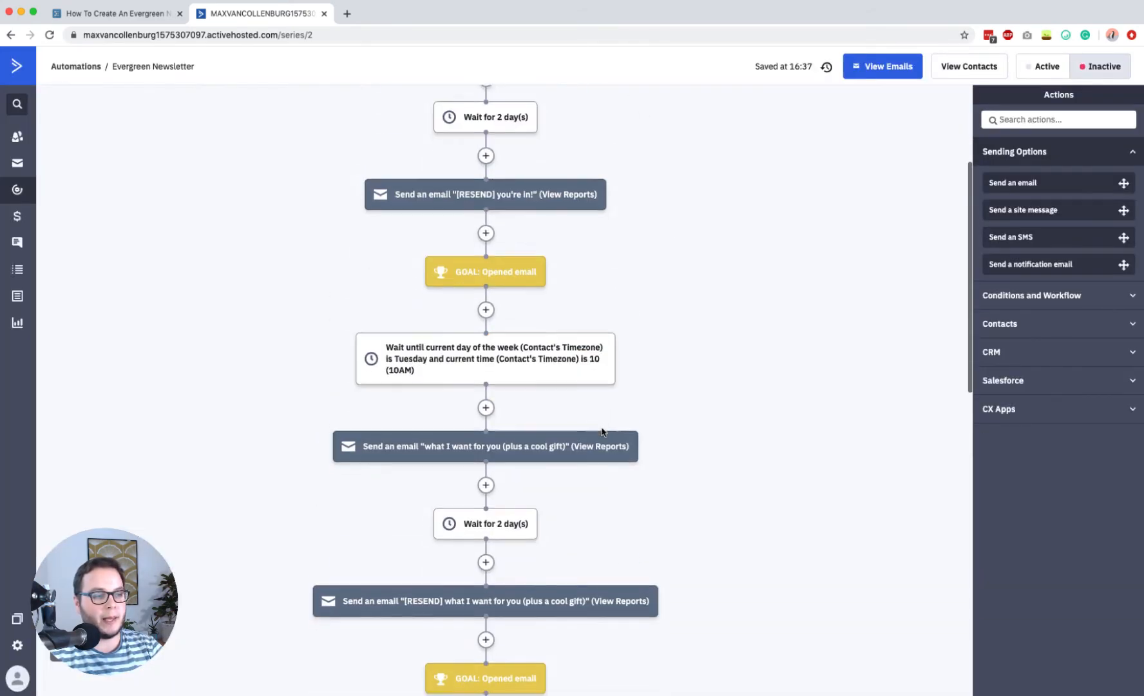
scroll(656, 296, down, 6)
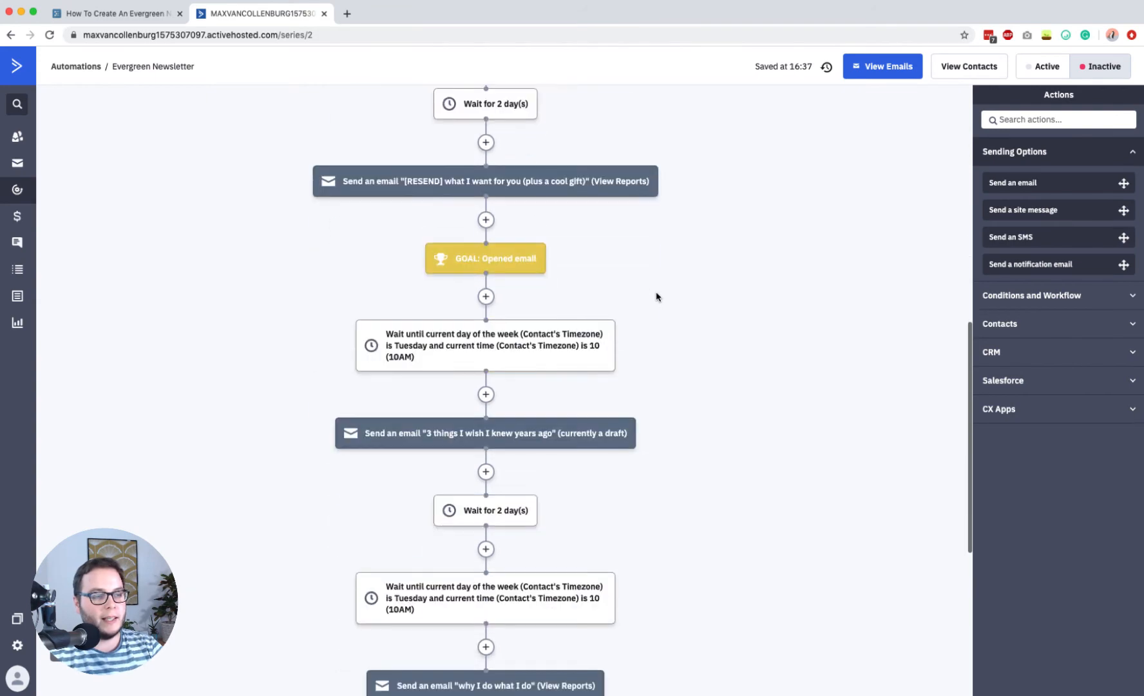
click(486, 435)
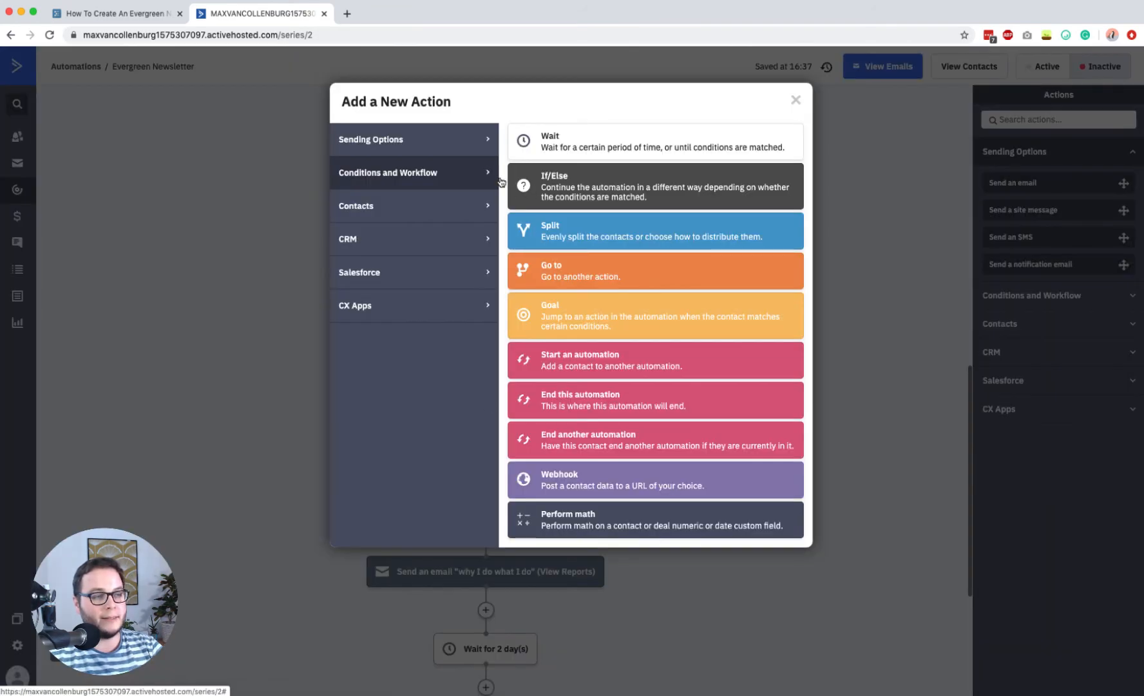
click(562, 140)
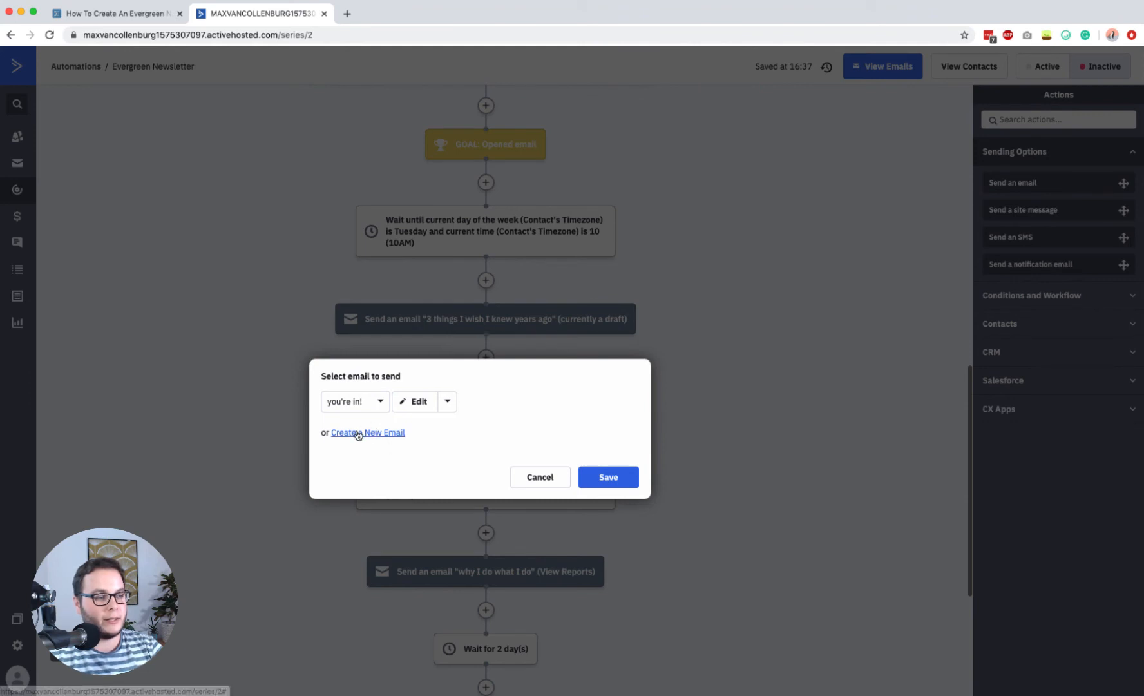
click(394, 432)
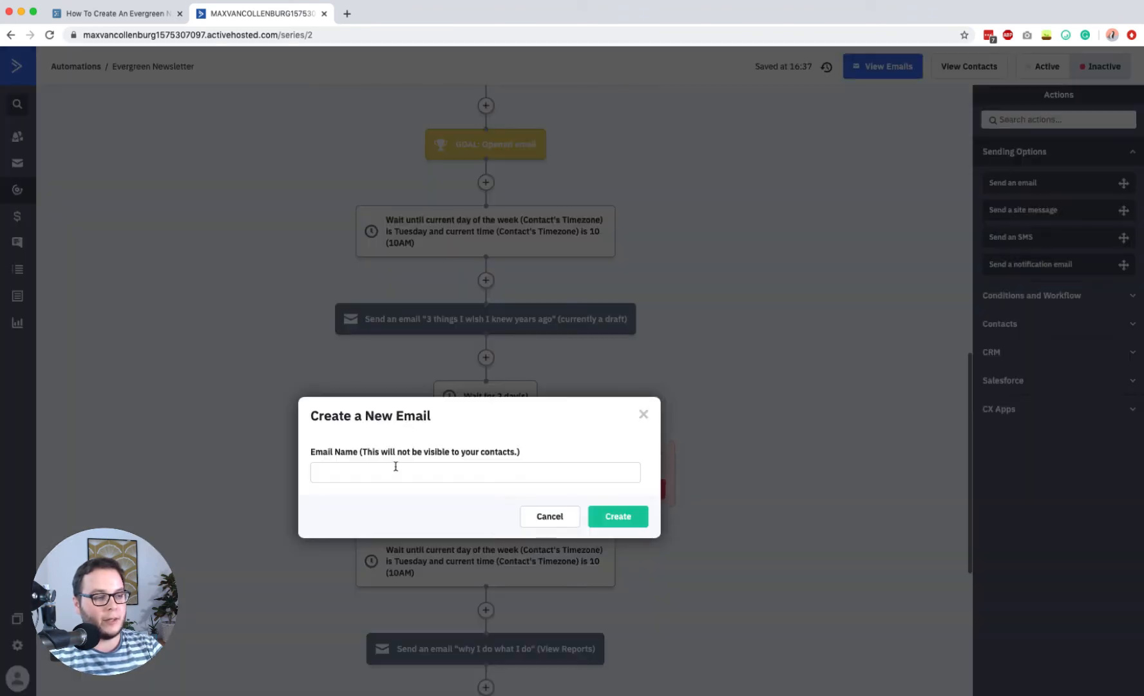
click(389, 472)
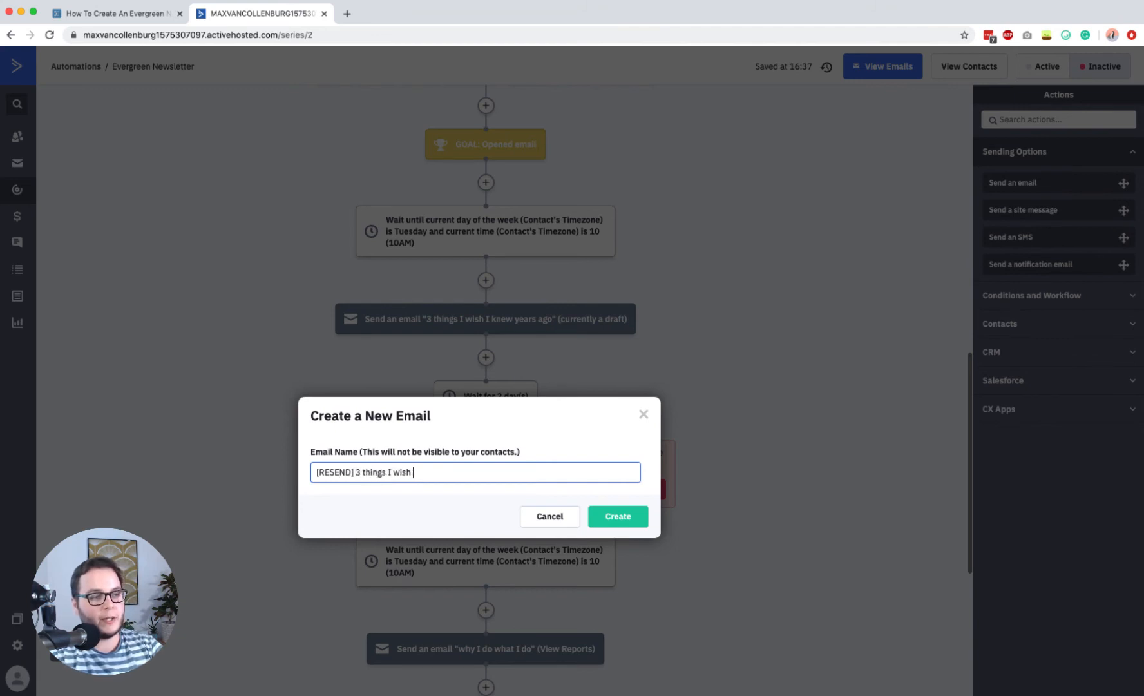
text(go)
key(Return)
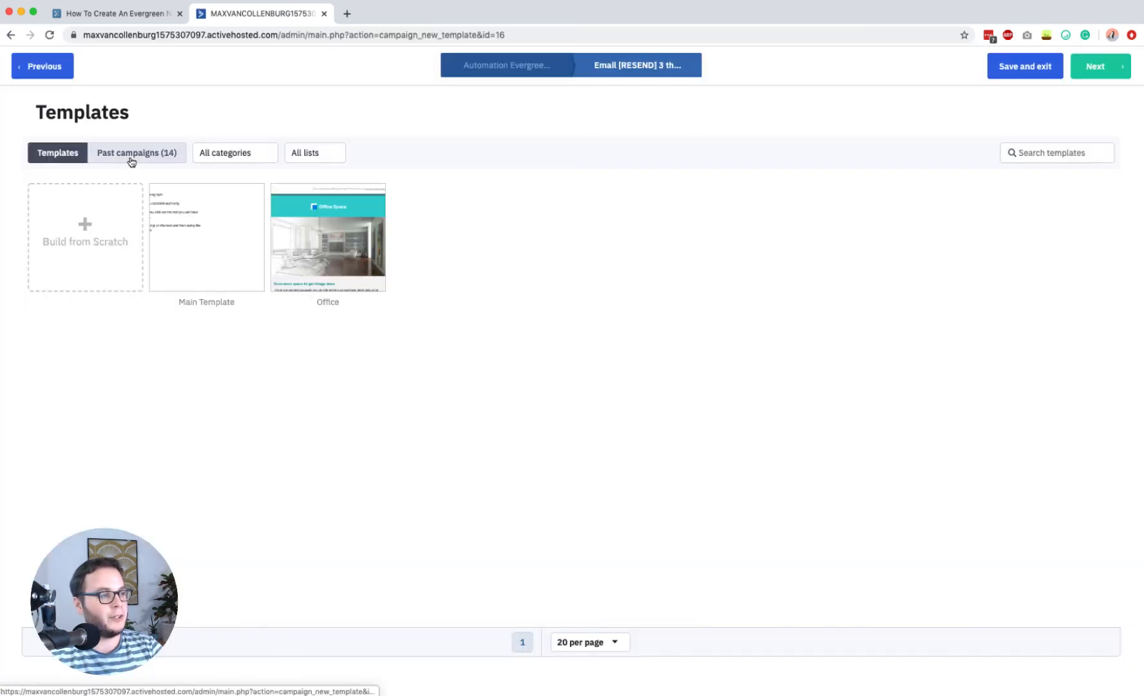
Step: Base the "[RESEND] 3 things I wish I knew years ago" email on the past campaign "3 things I knew years ago"
click(132, 158)
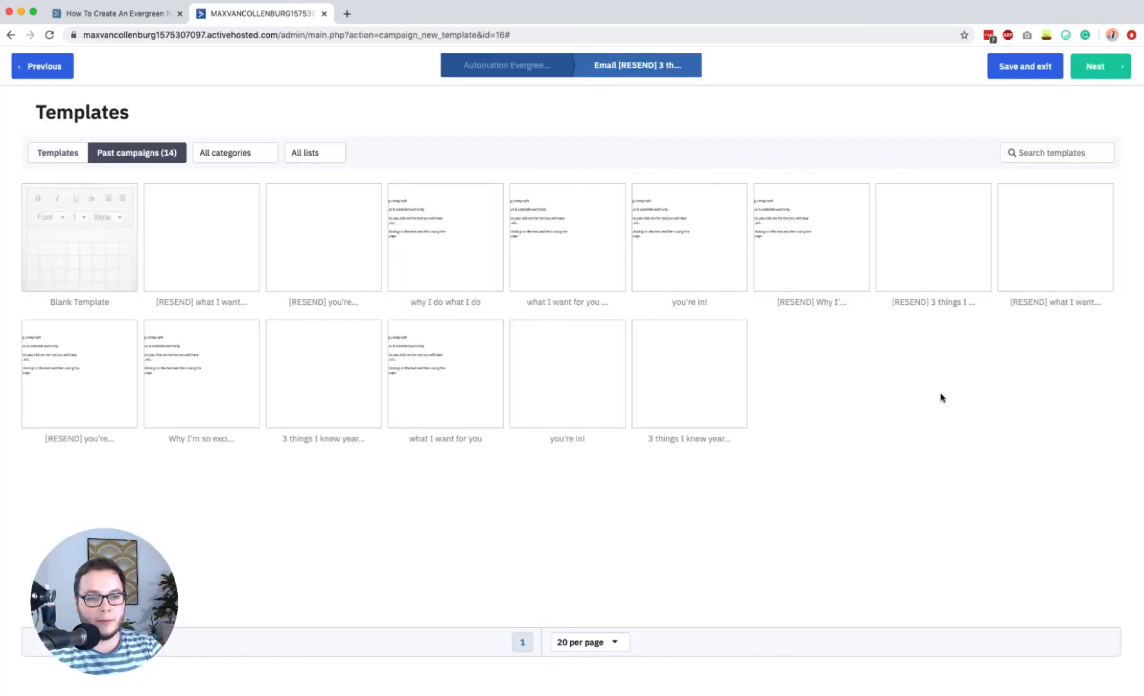
mouse_move(567, 240)
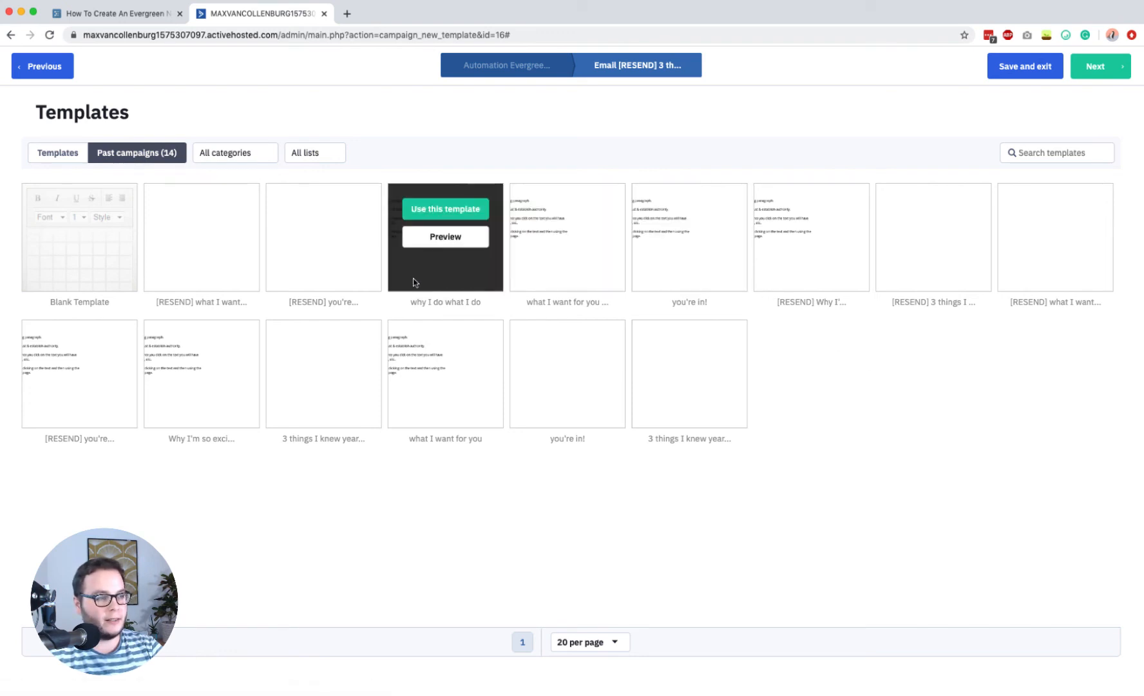
mouse_move(434, 277)
mouse_move(558, 263)
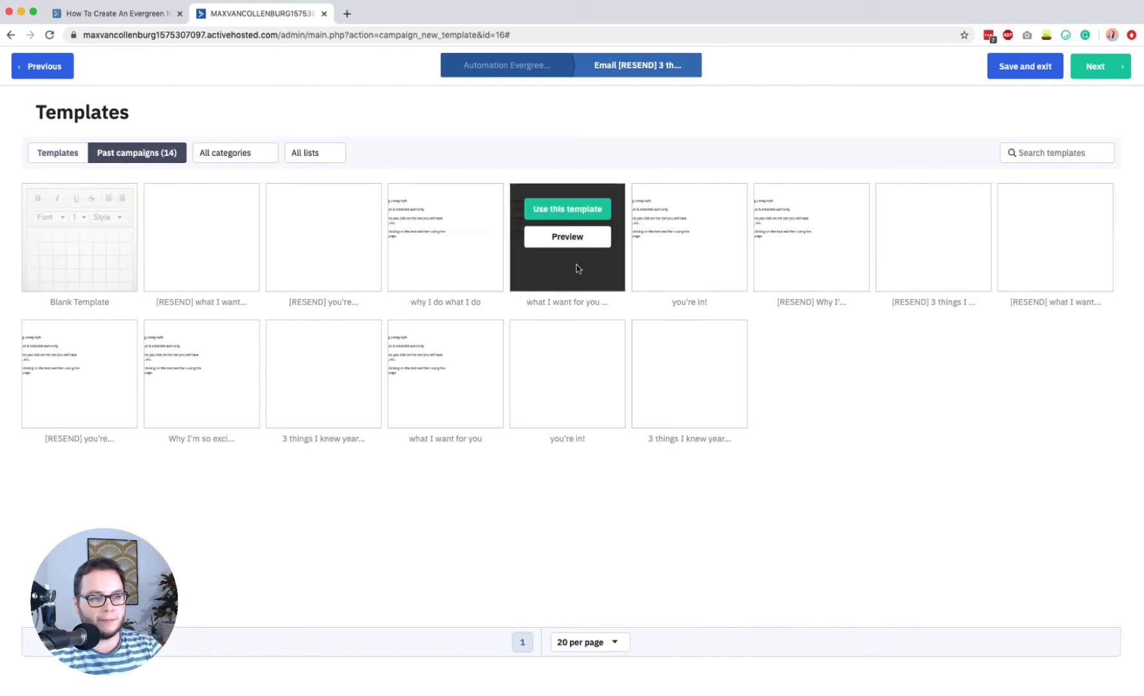
mouse_move(713, 260)
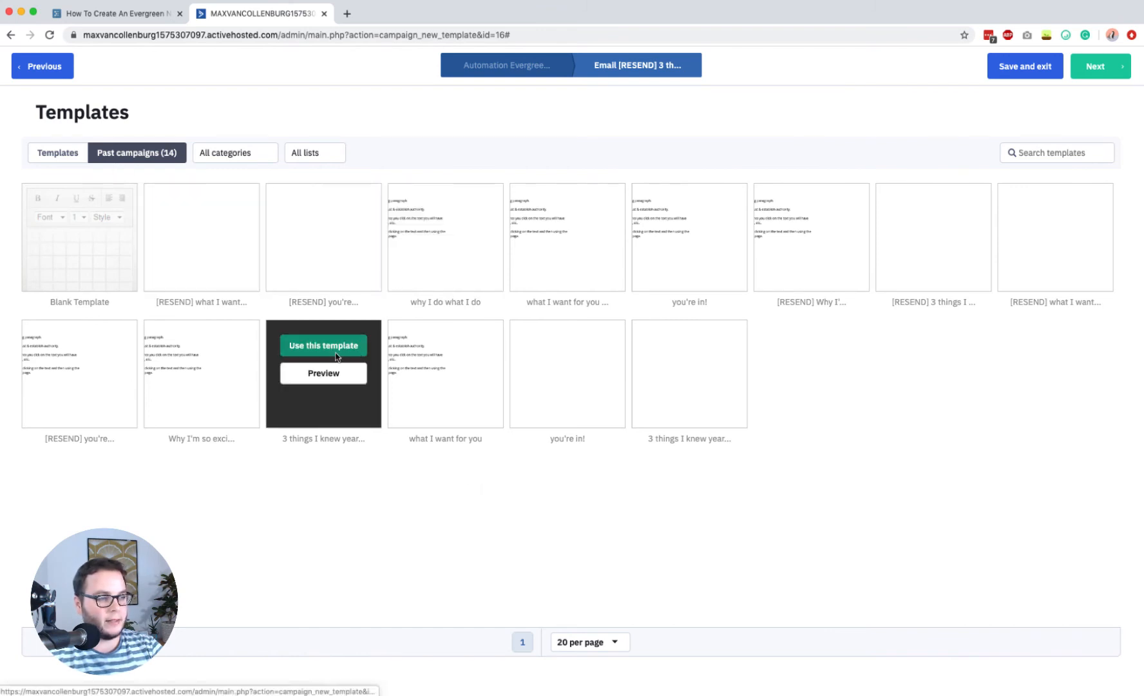
click(335, 347)
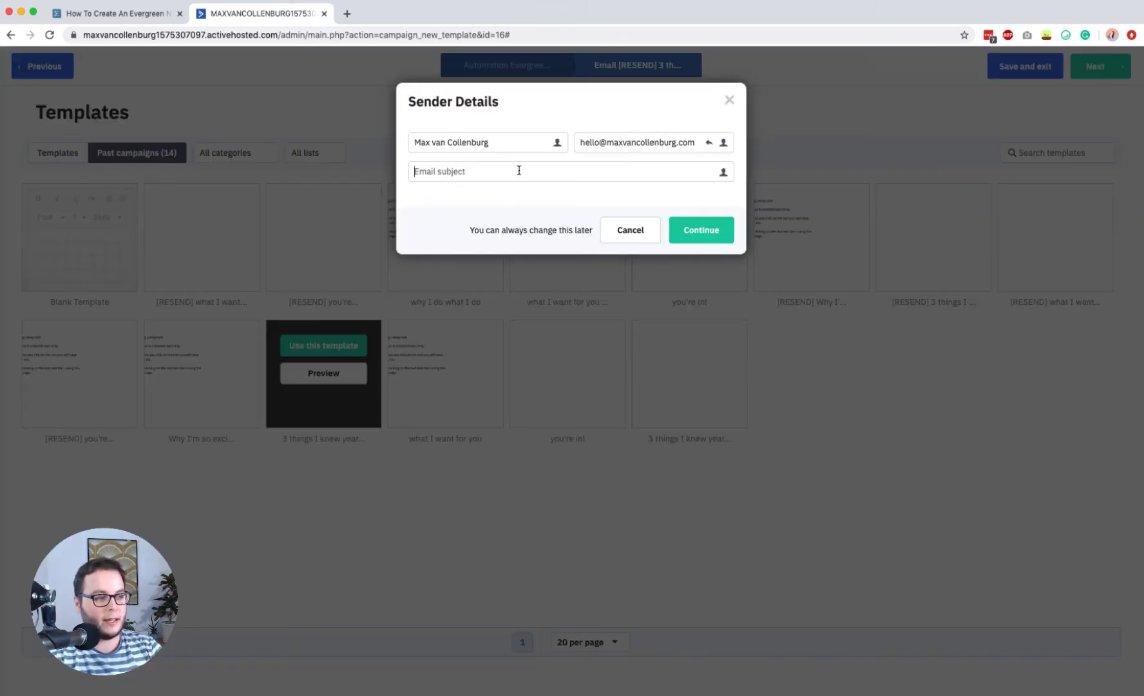
Step: Set the email subject to "my biggest learnings" and save the resend email into the automation
click(518, 170)
text(my biggest l)
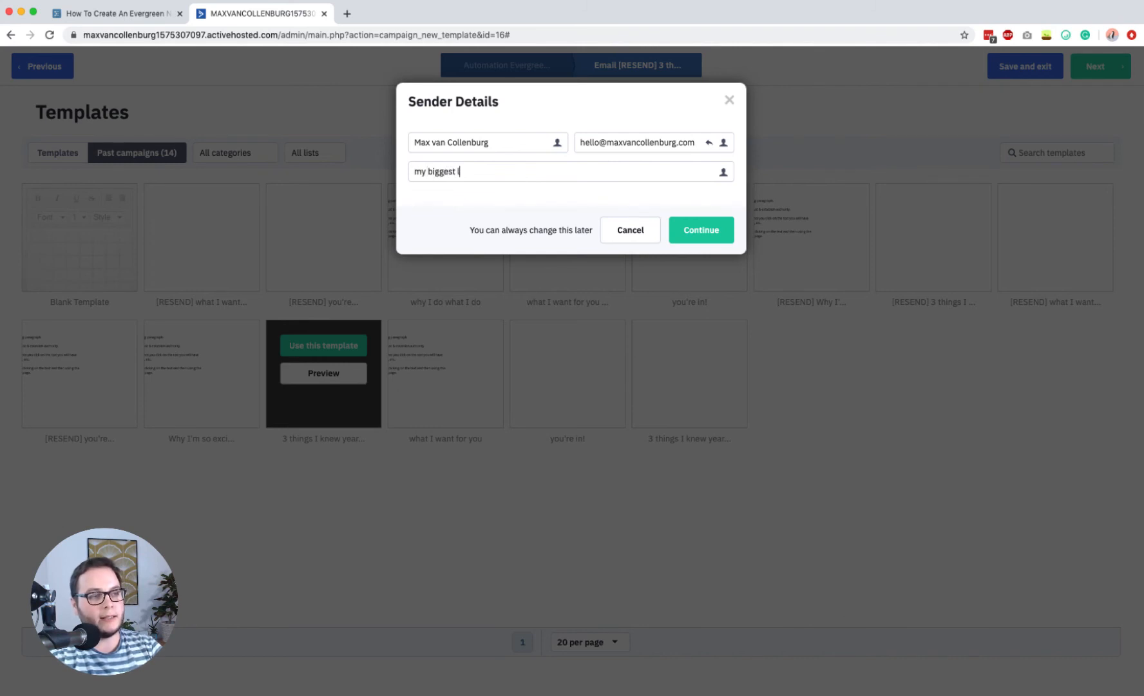
text(earnings)
key(Return)
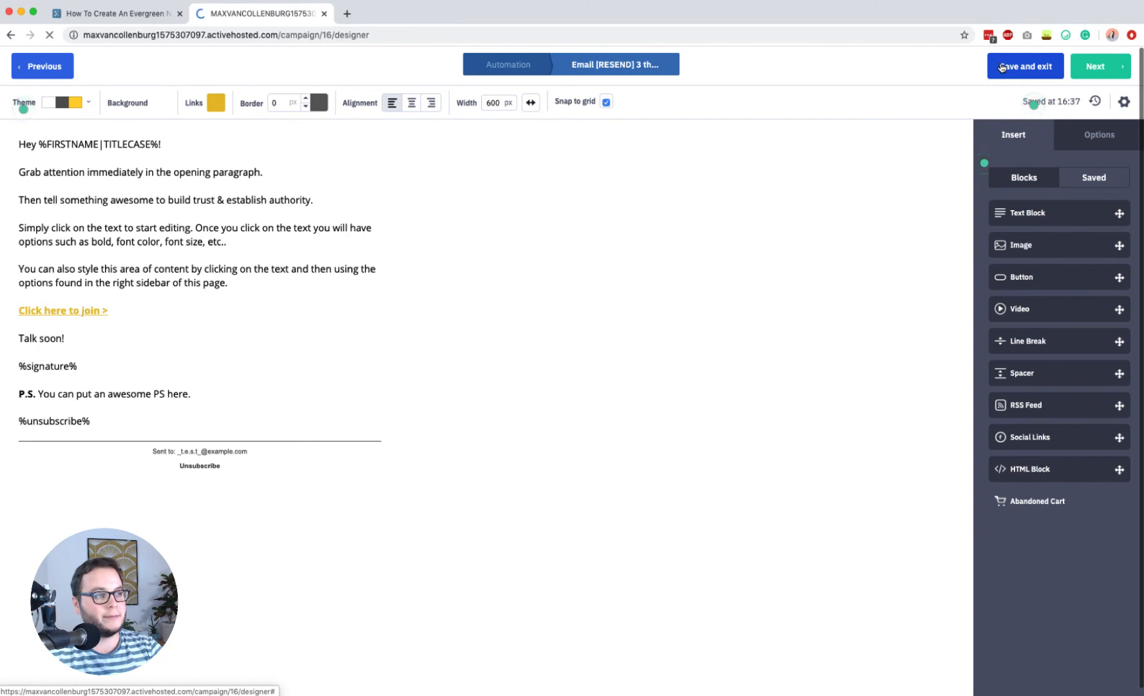
click(1002, 67)
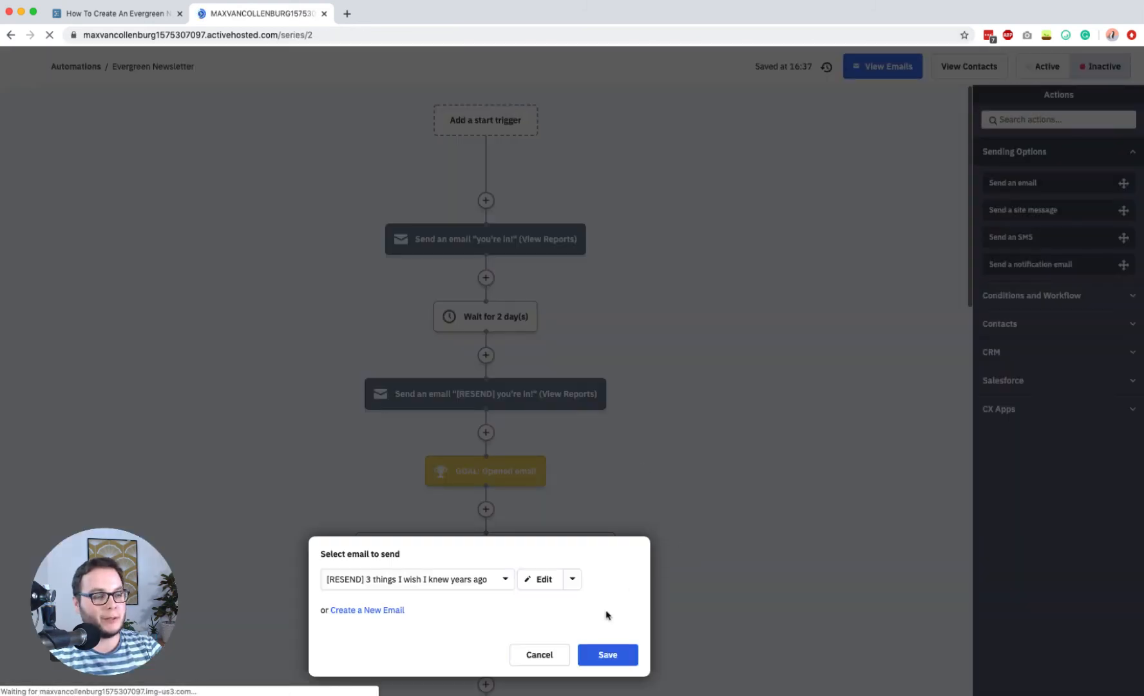
click(608, 655)
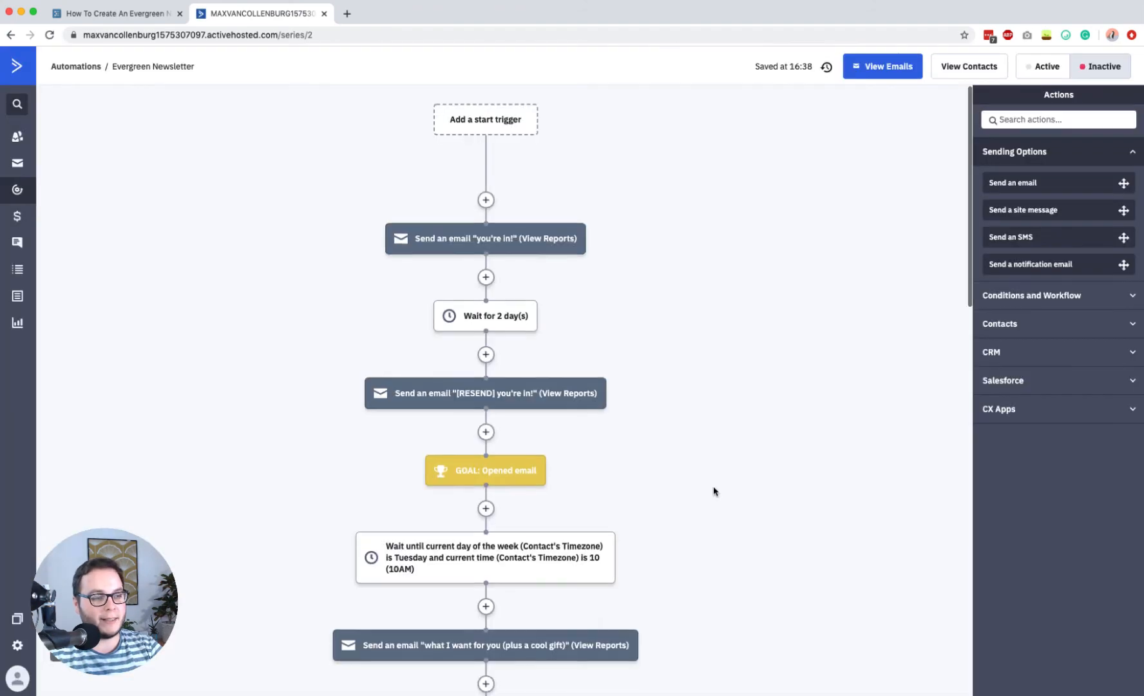
Step: Insert a goal action named "Has opened" directly below the "[RESEND] 3 things I wish I knew years ago" email
scroll(713, 488, down, 10)
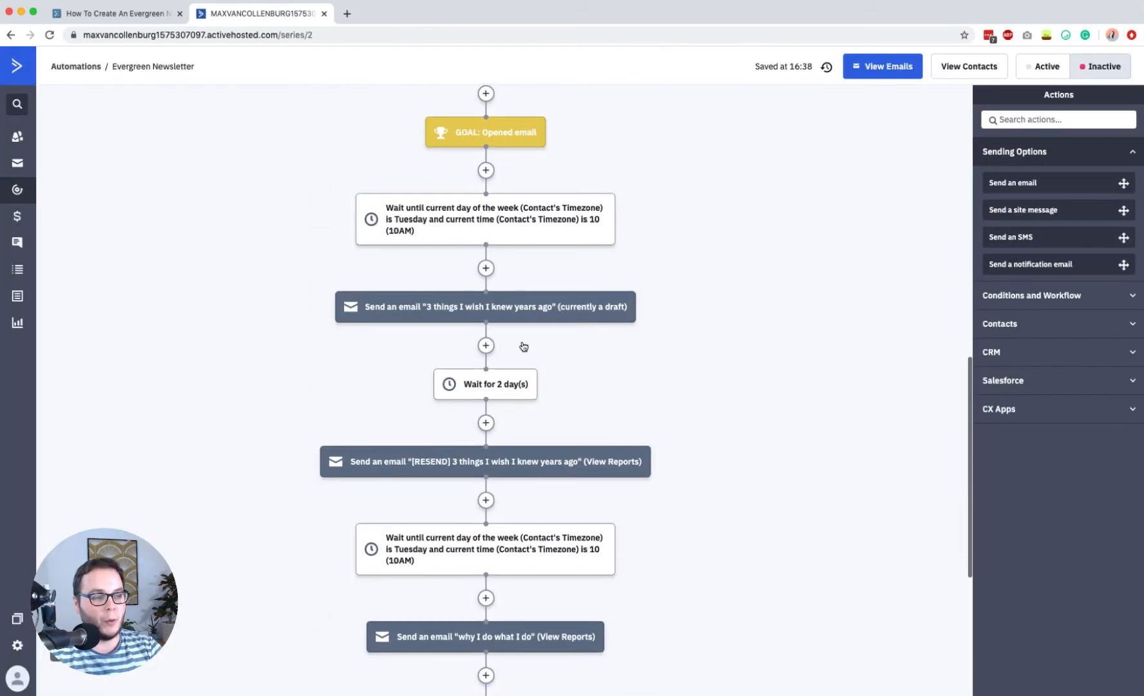
click(486, 500)
click(496, 174)
click(561, 326)
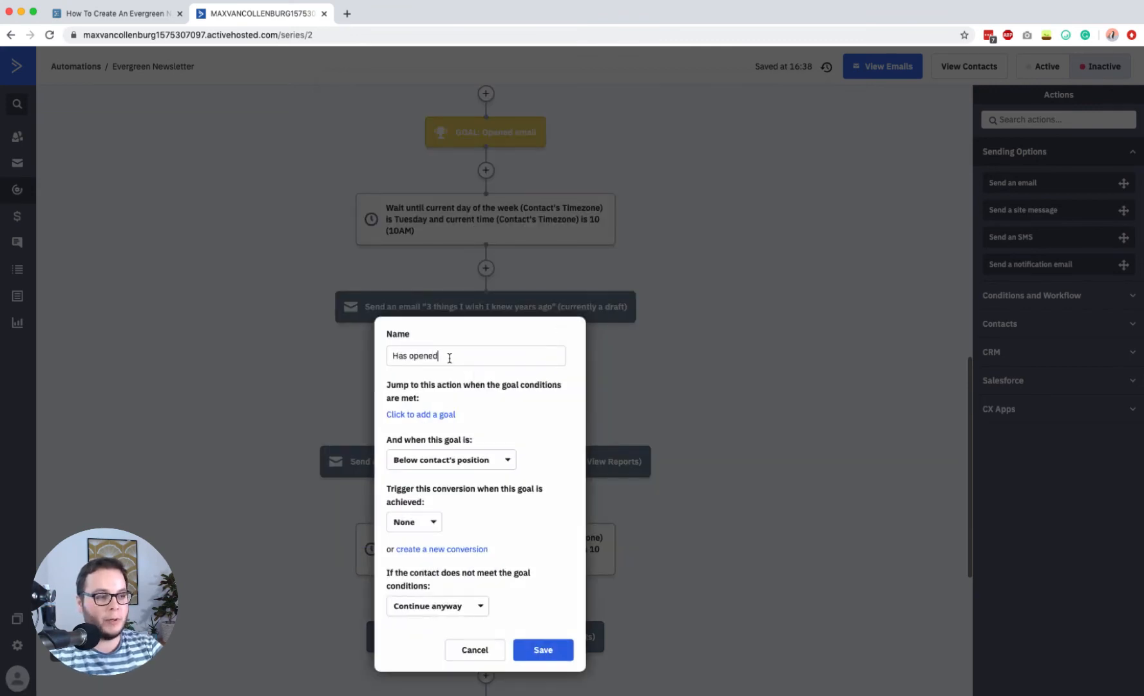
Step: Set the goal's condition to "Has opened" the campaign "3 things I wish I knew years ago" and save the goal
click(448, 414)
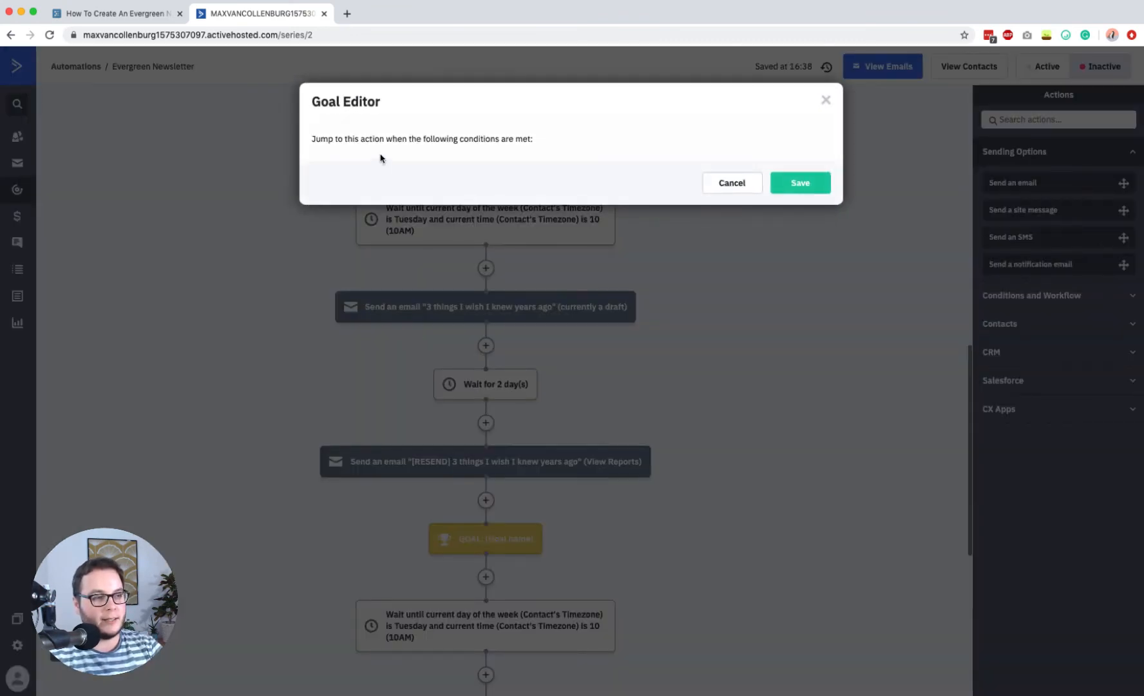
click(364, 172)
text(has opened)
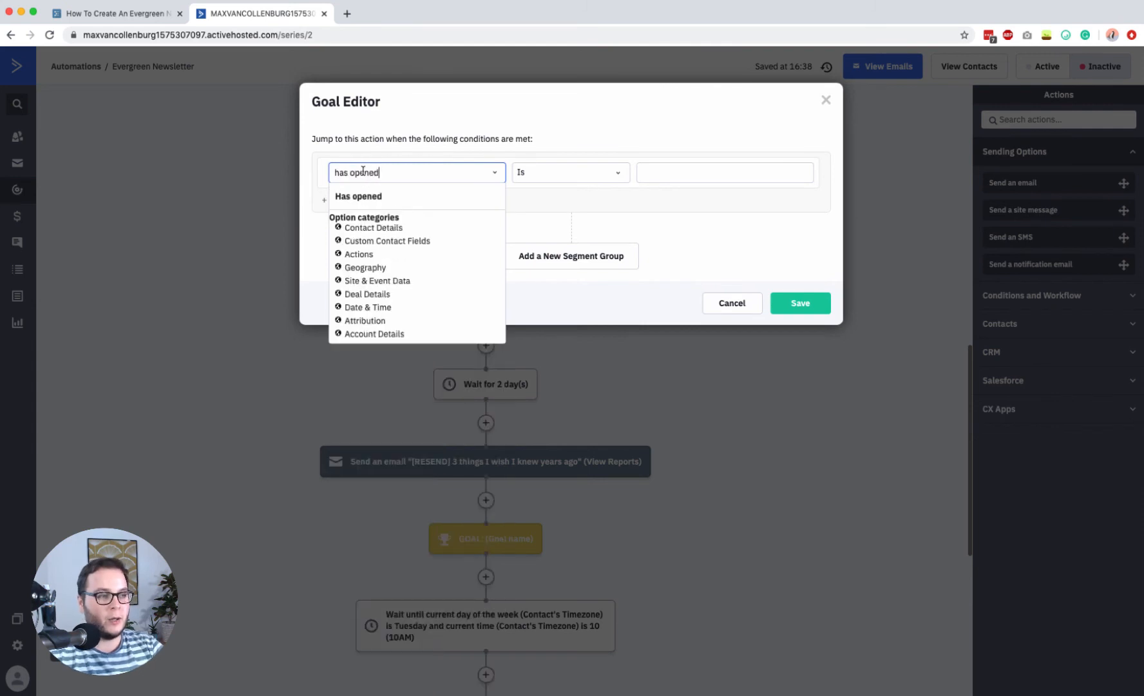
click(358, 196)
click(642, 173)
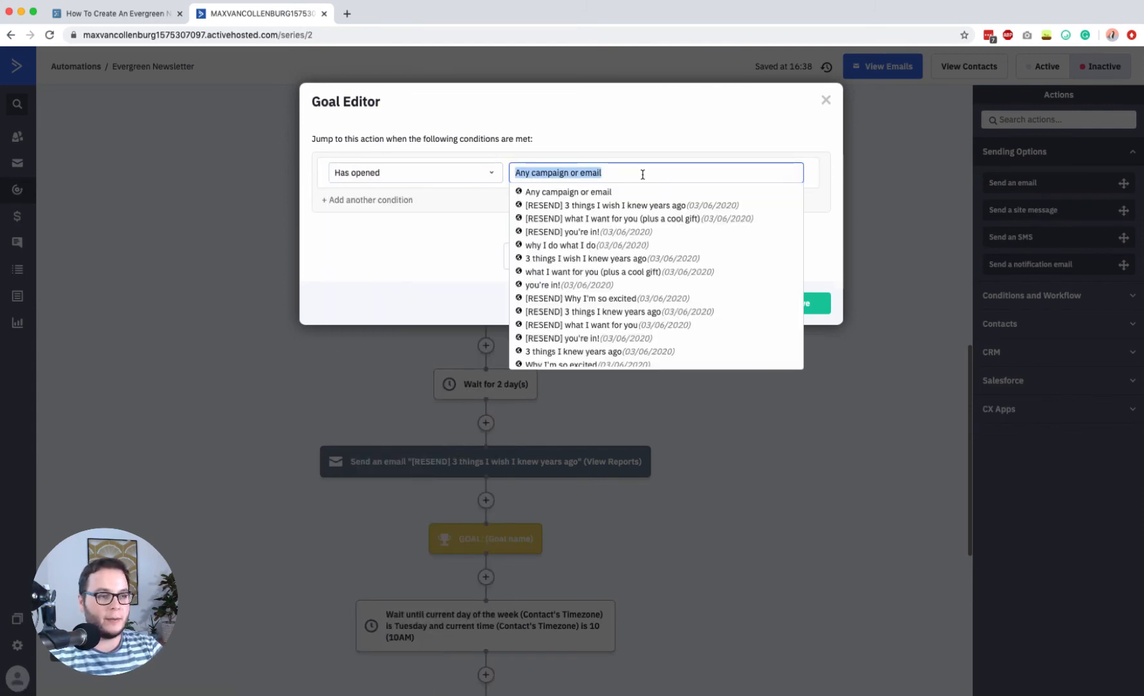
click(583, 258)
click(796, 303)
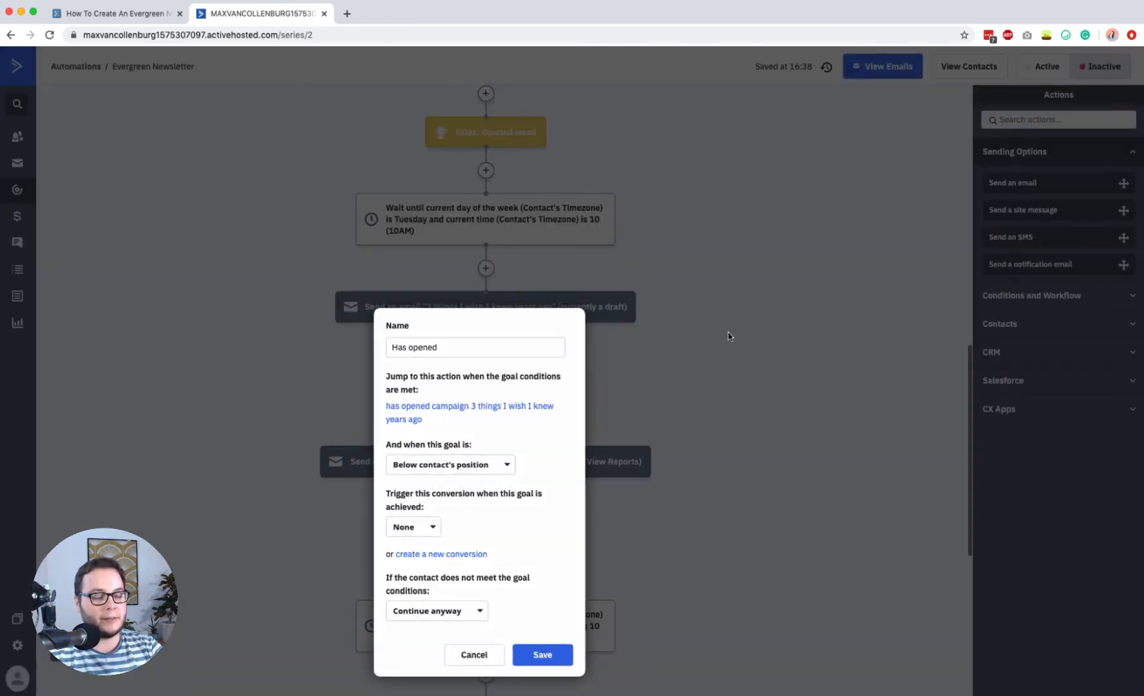
click(542, 655)
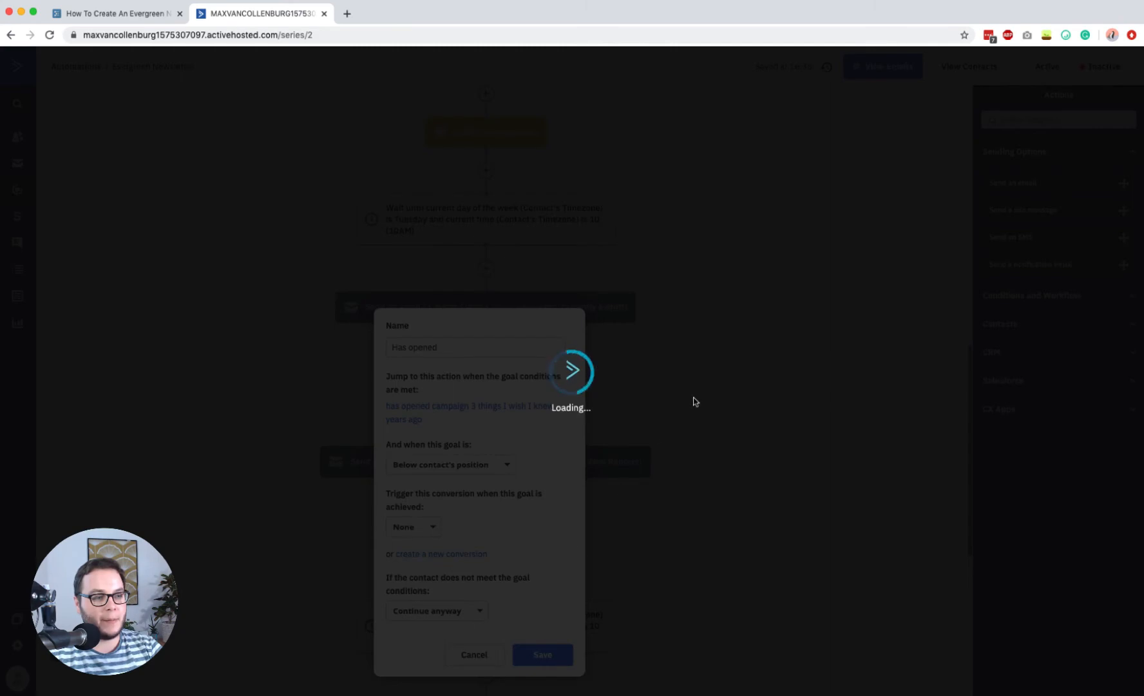
Step: Add a new email named "[RESEND] why I do what I do" after the 2-day wait below "why I do what I do"
scroll(693, 401, down, 5)
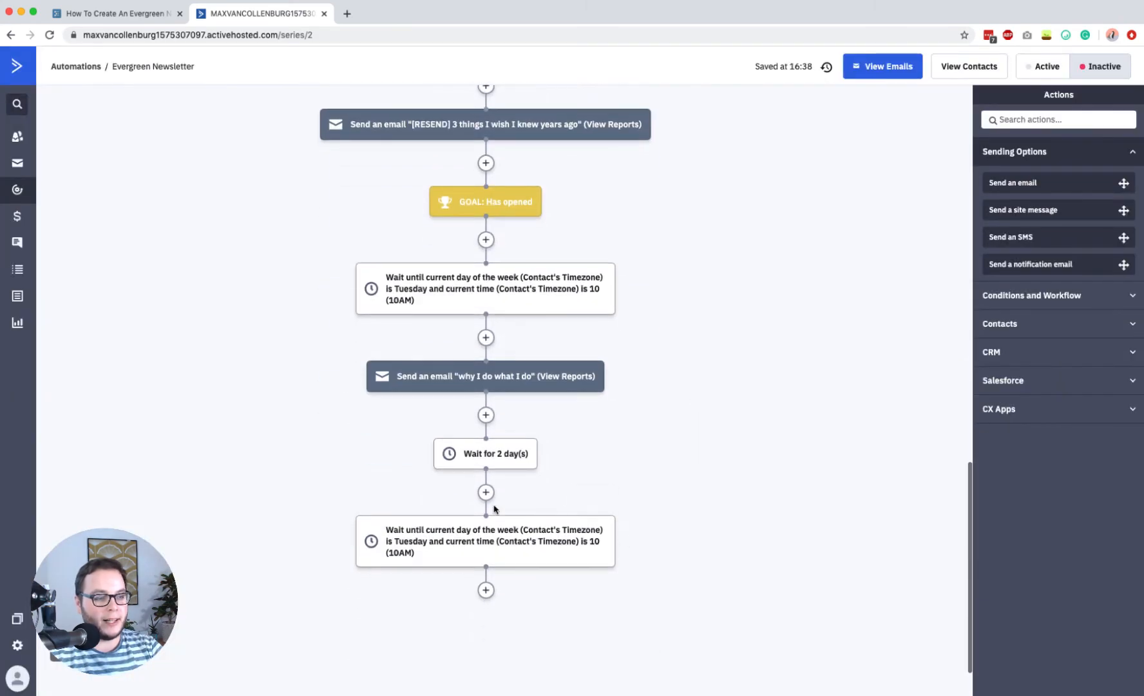
click(486, 493)
click(481, 153)
click(625, 146)
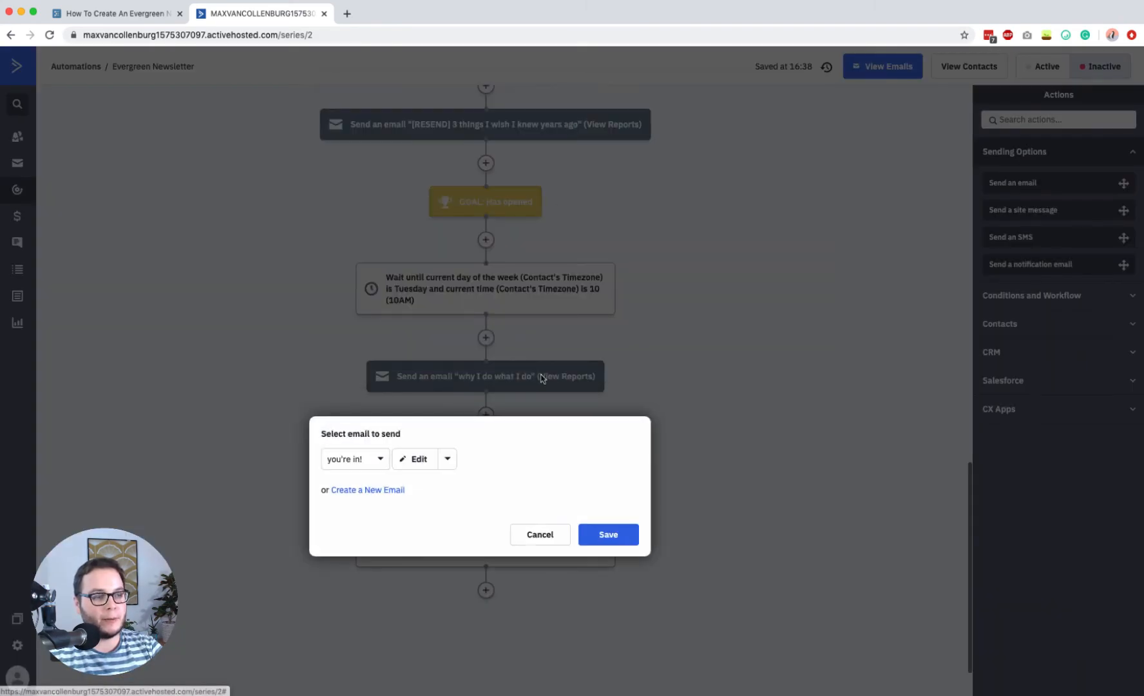
click(382, 489)
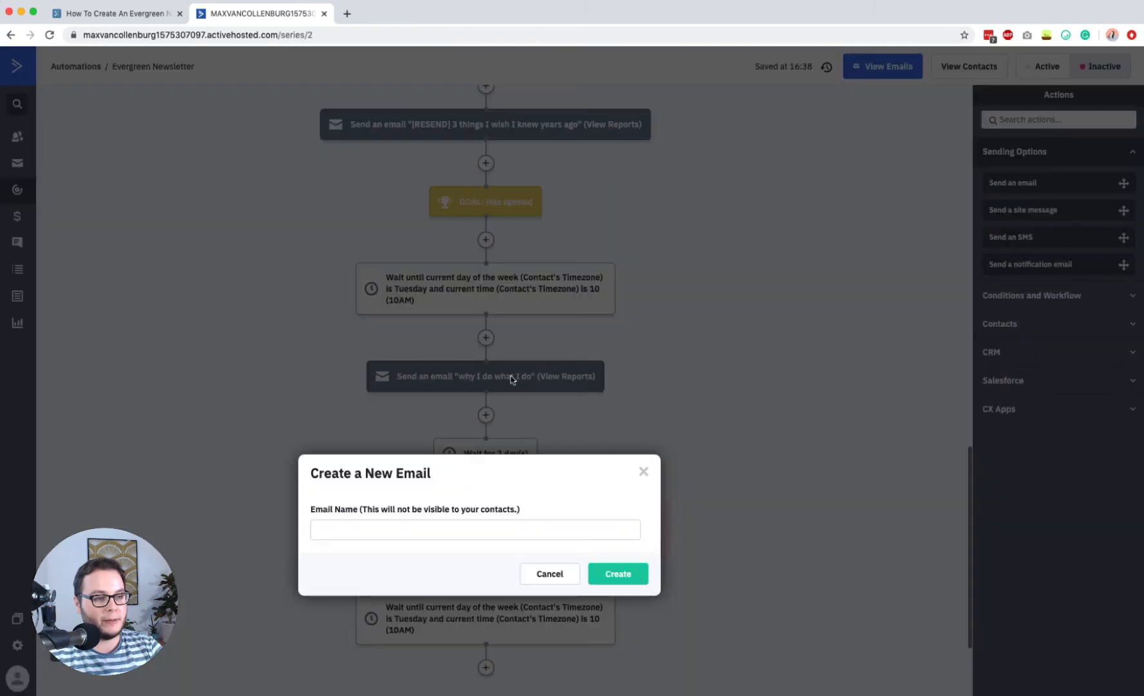
click(447, 531)
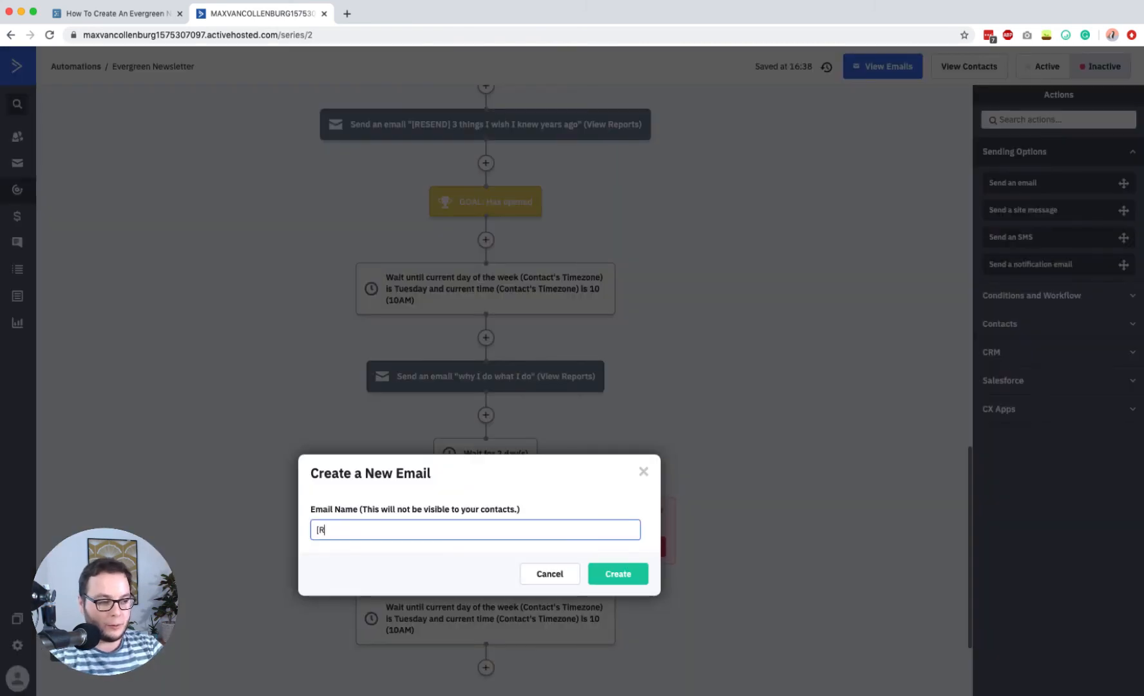
text([RESEND] why I )
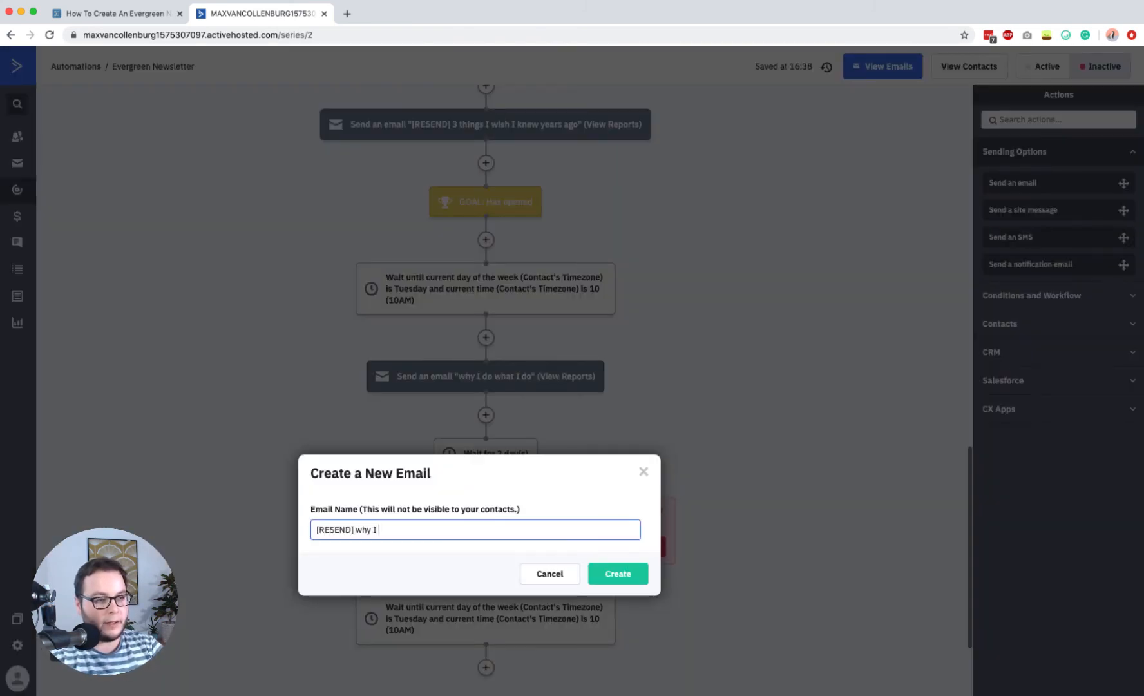
text(do what I do)
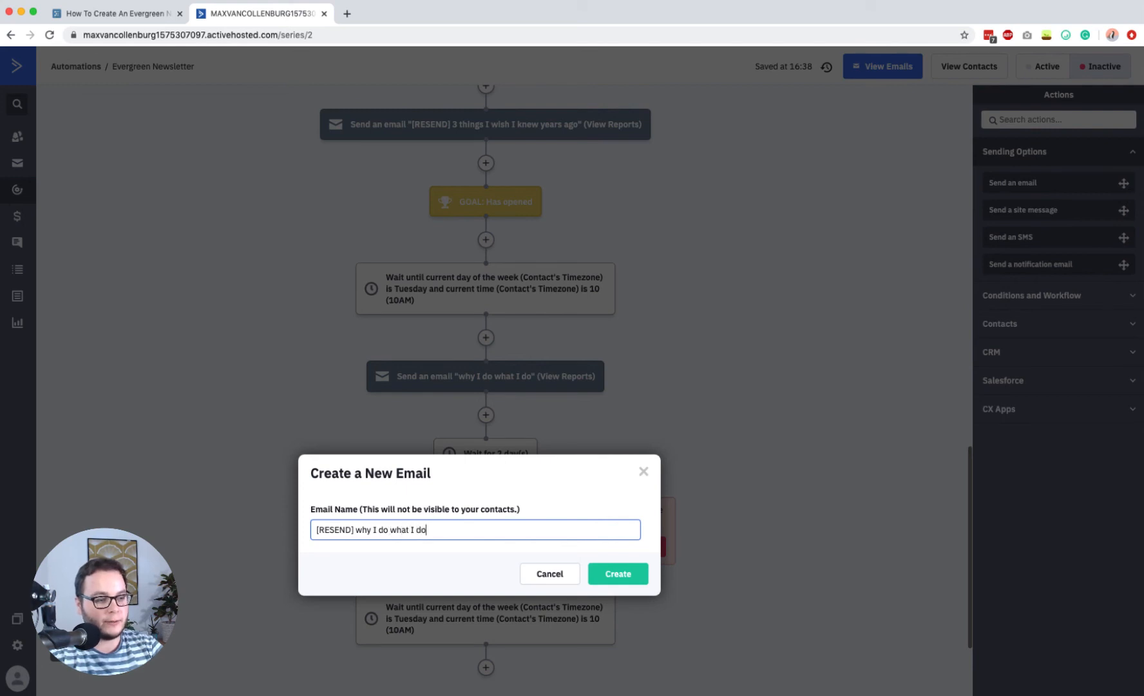
key(Return)
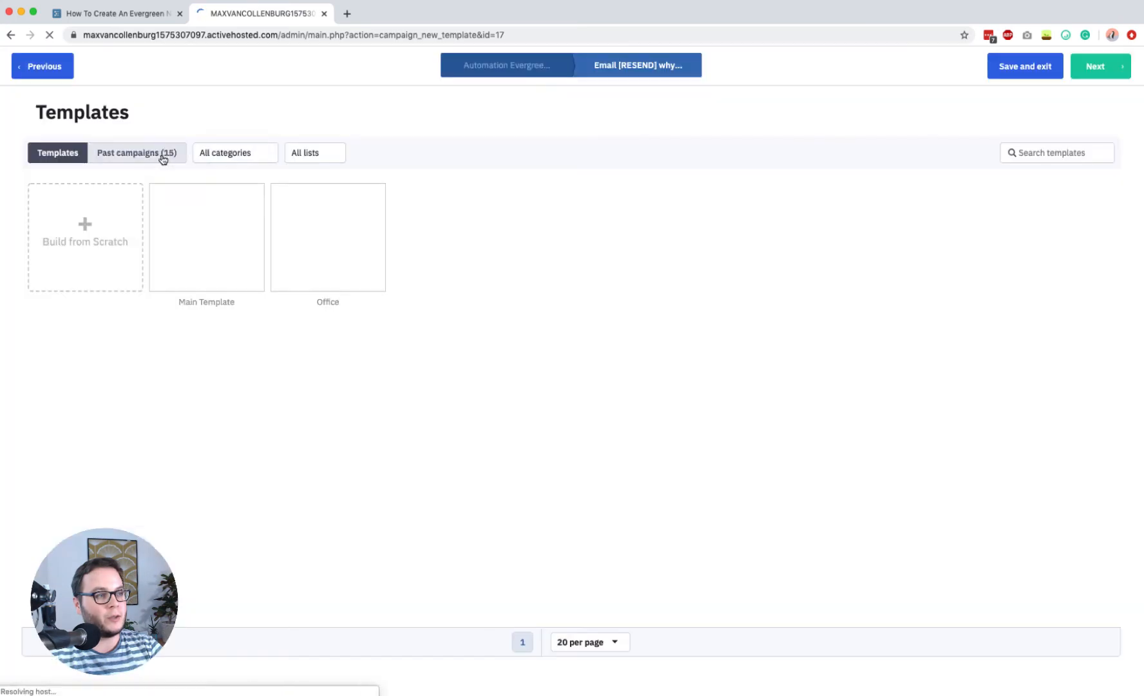
Step: Base the resend on the past campaign "why I do what I do" with subject "why I care" and save it
click(152, 161)
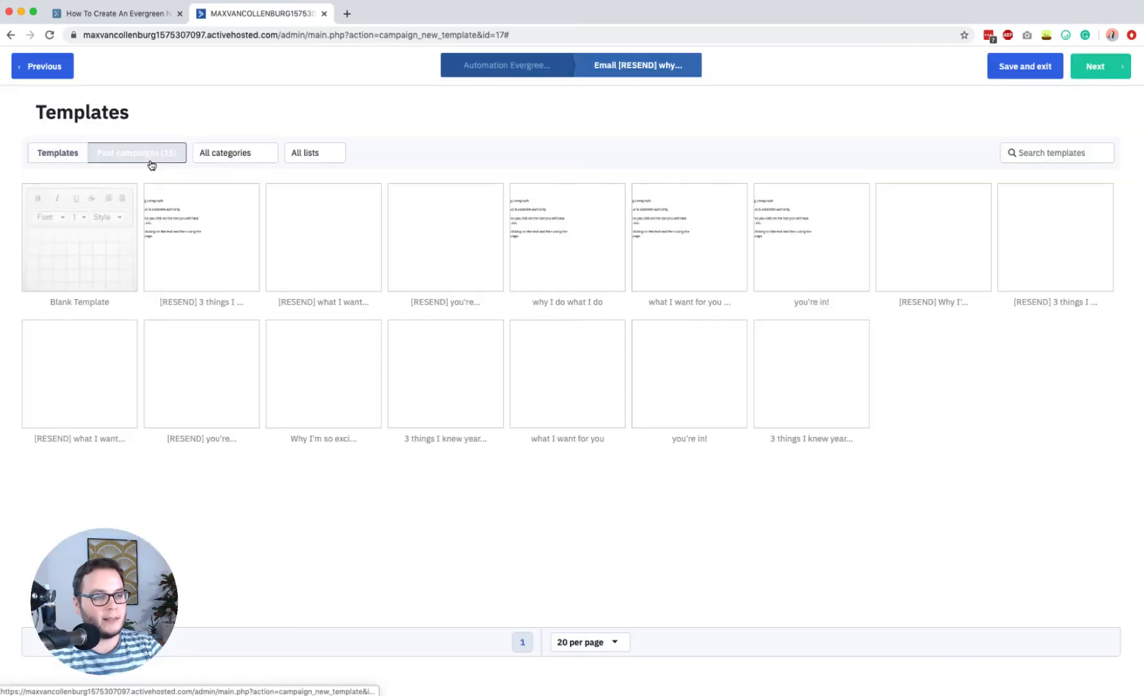
mouse_move(560, 210)
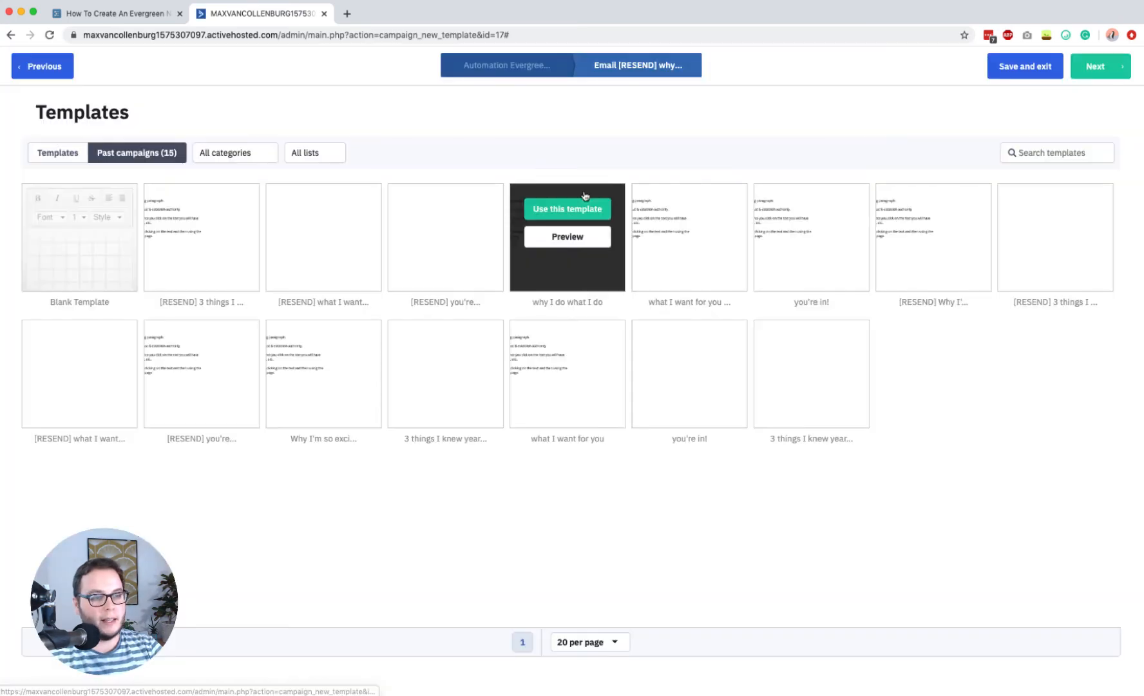
click(555, 213)
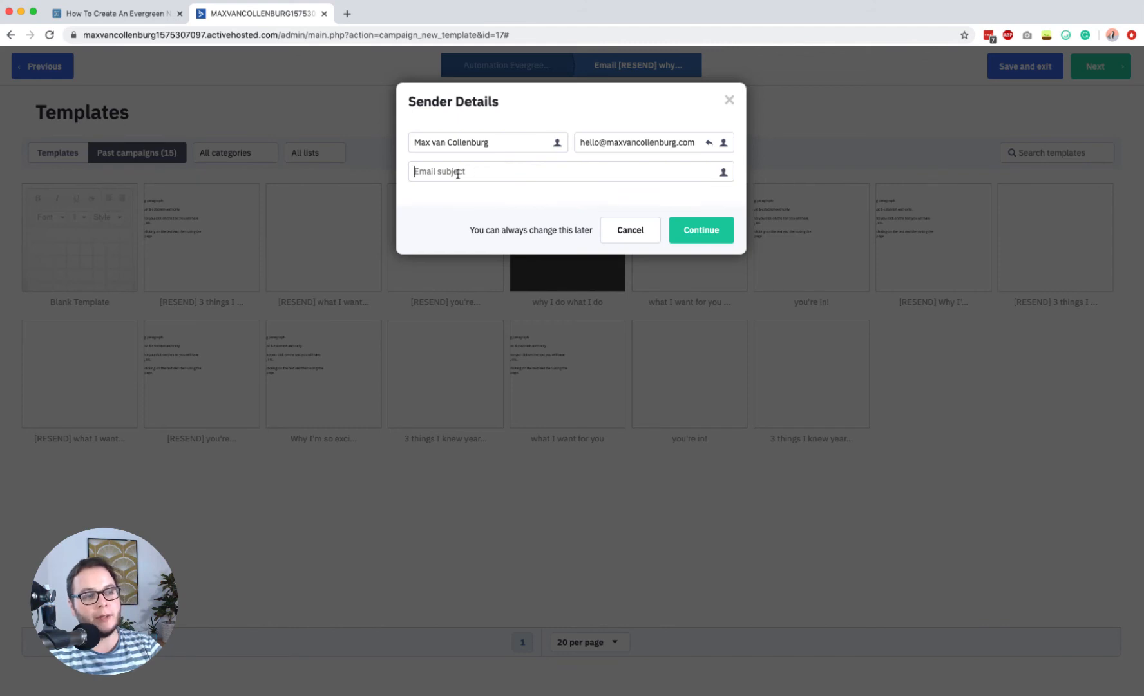
click(424, 167)
text(W)
key(BackSpace)
text(why I care)
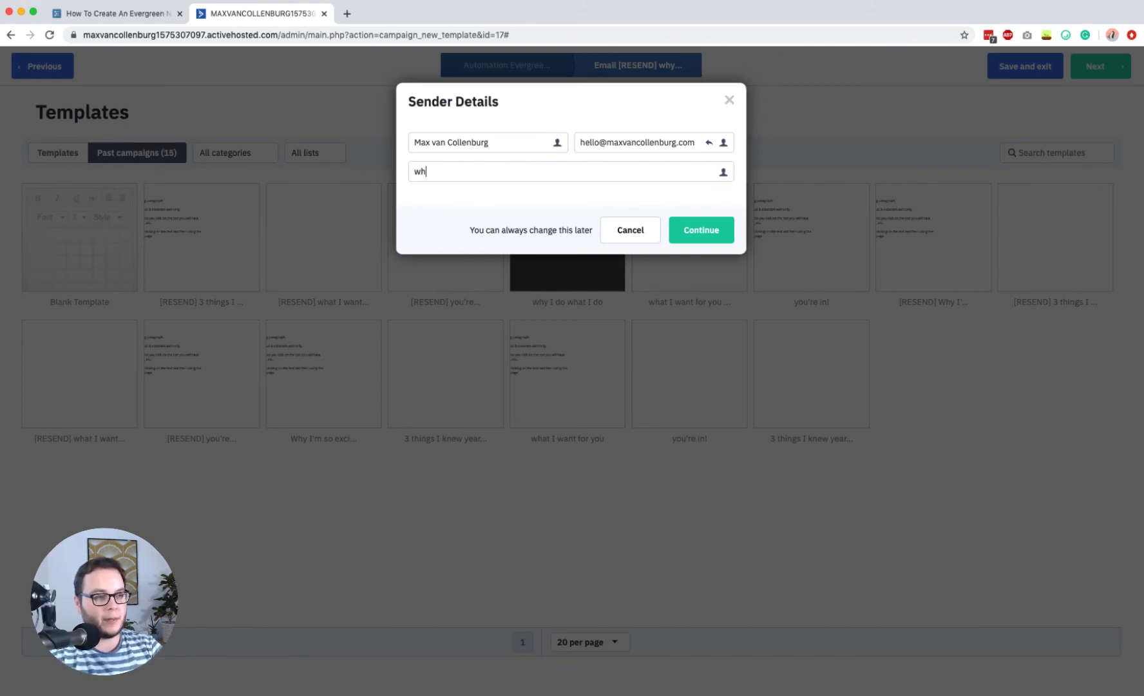
click(702, 227)
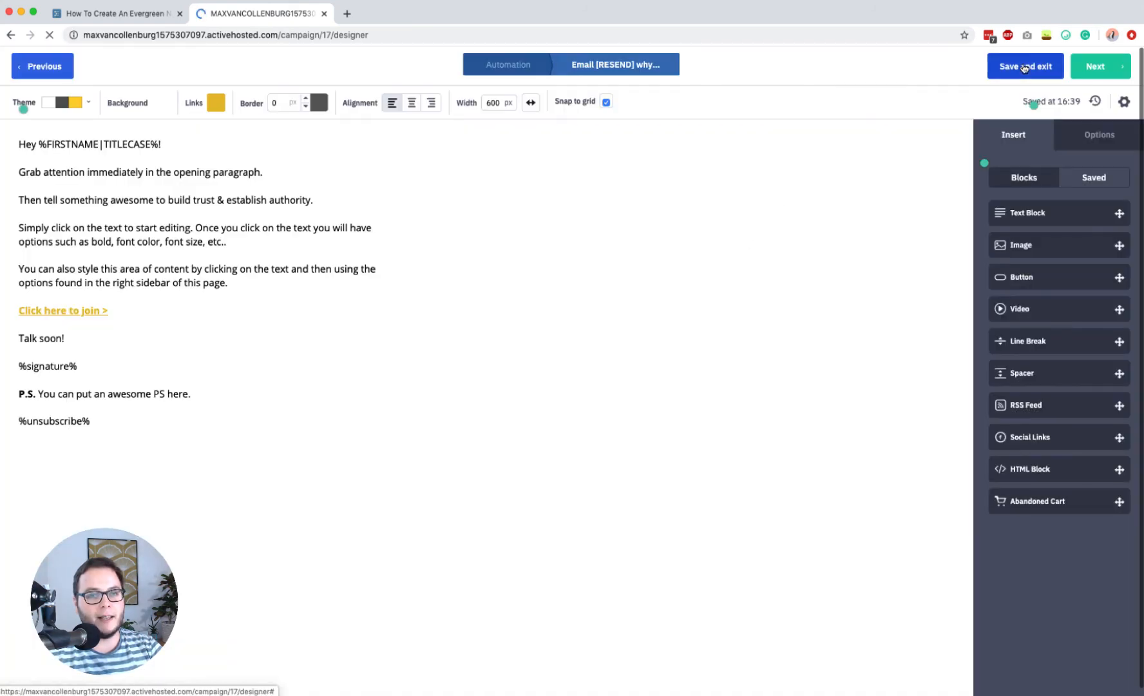
click(1024, 68)
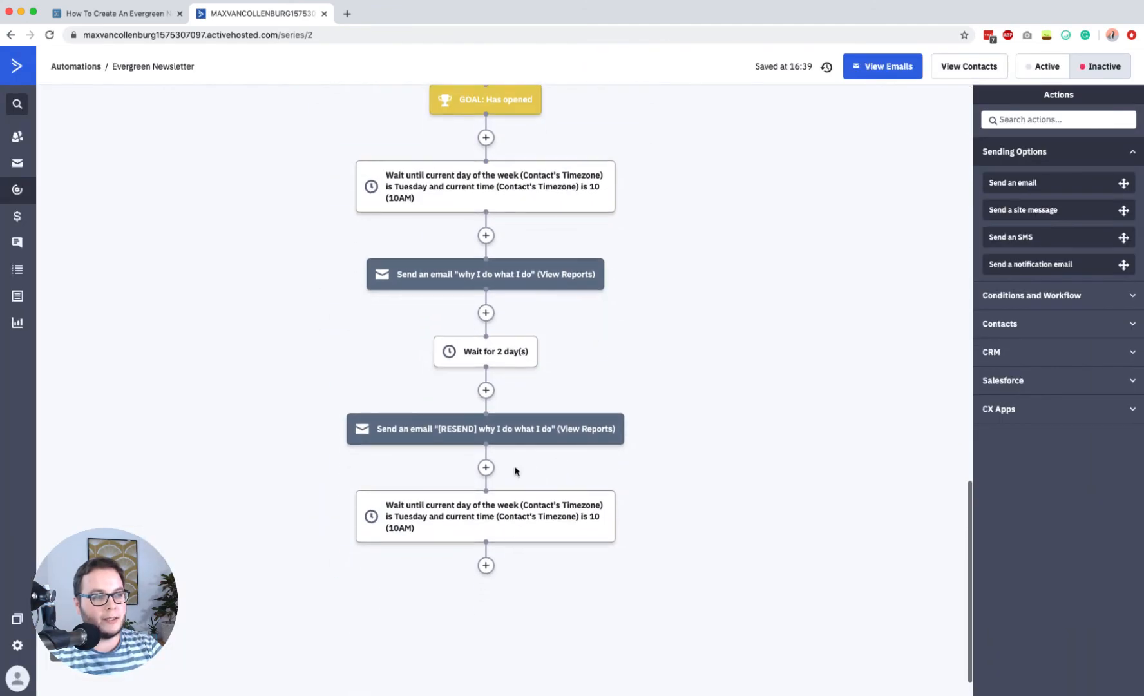
Step: Insert a goal action named "Has opened" directly below the "[RESEND] why I do what I do" email
scroll(520, 456, down, 1)
click(485, 425)
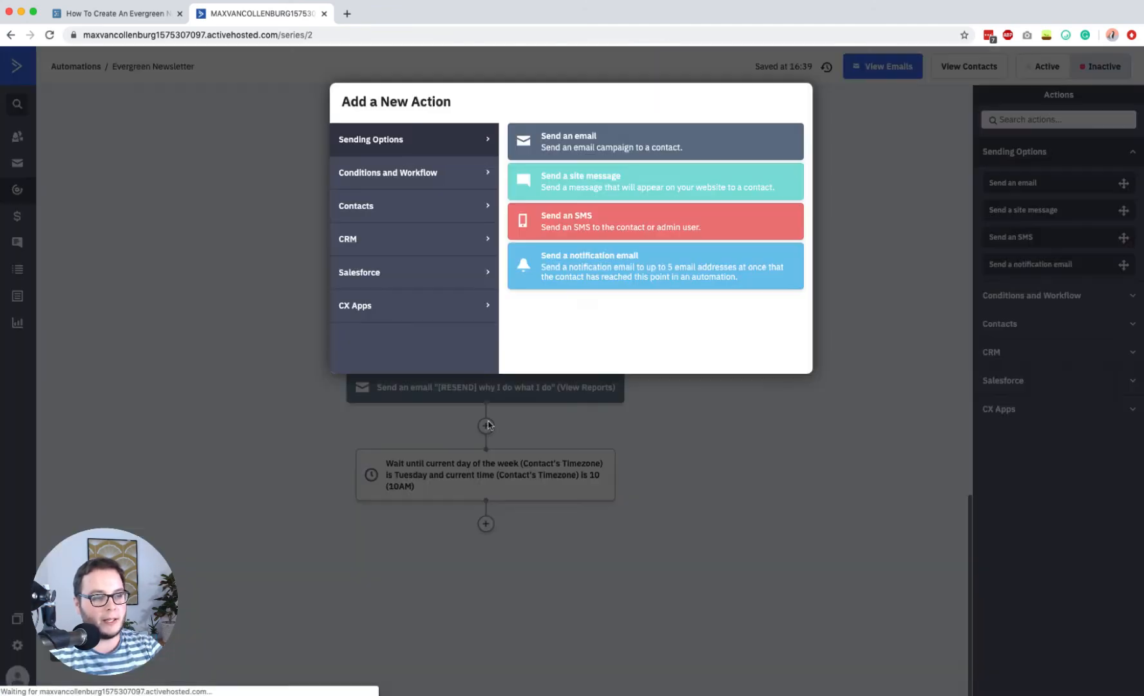
click(451, 177)
click(567, 320)
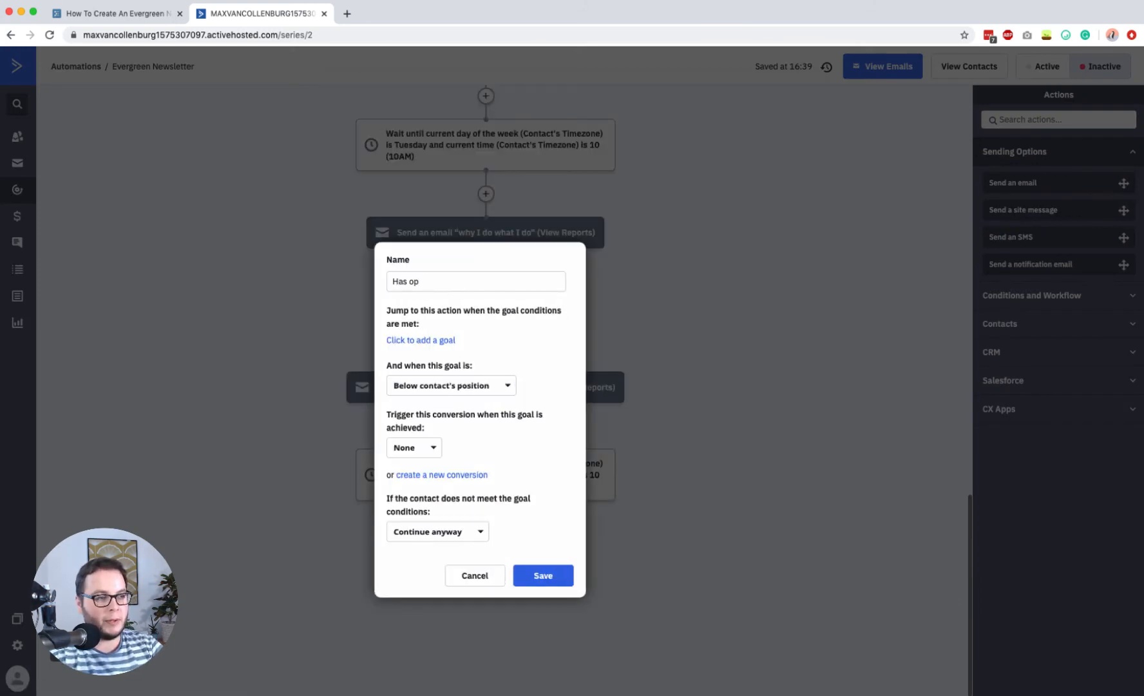
Step: Set the goal's condition to "Has opened" the campaign "why I do what I do" and save the goal
click(406, 340)
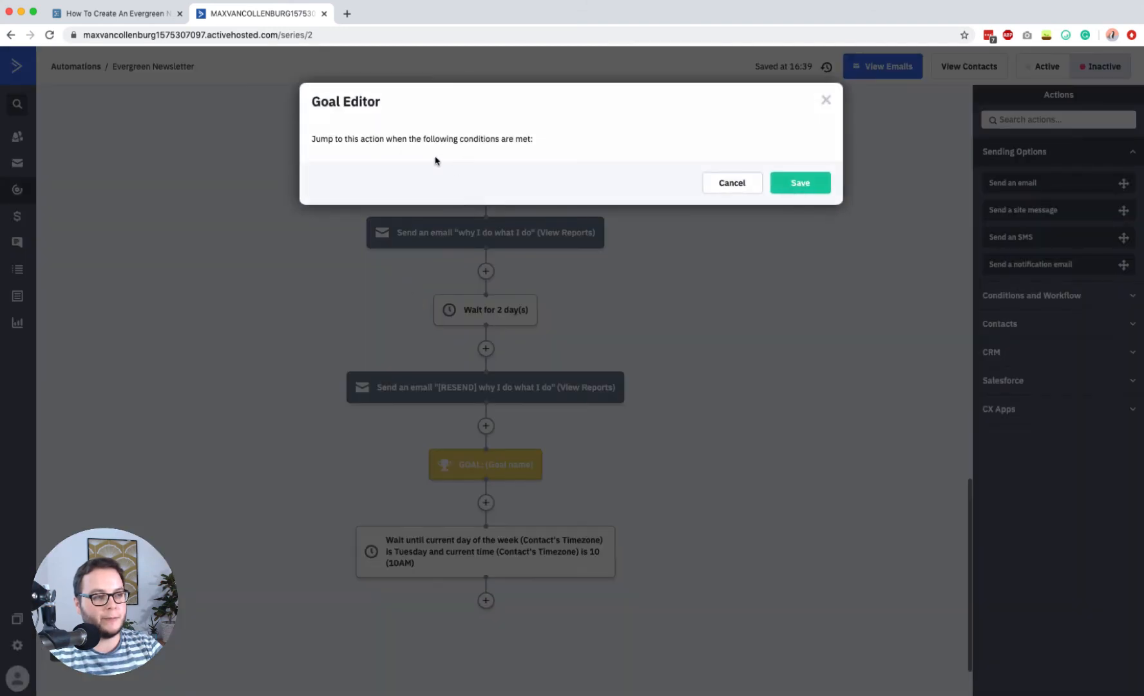
click(413, 172)
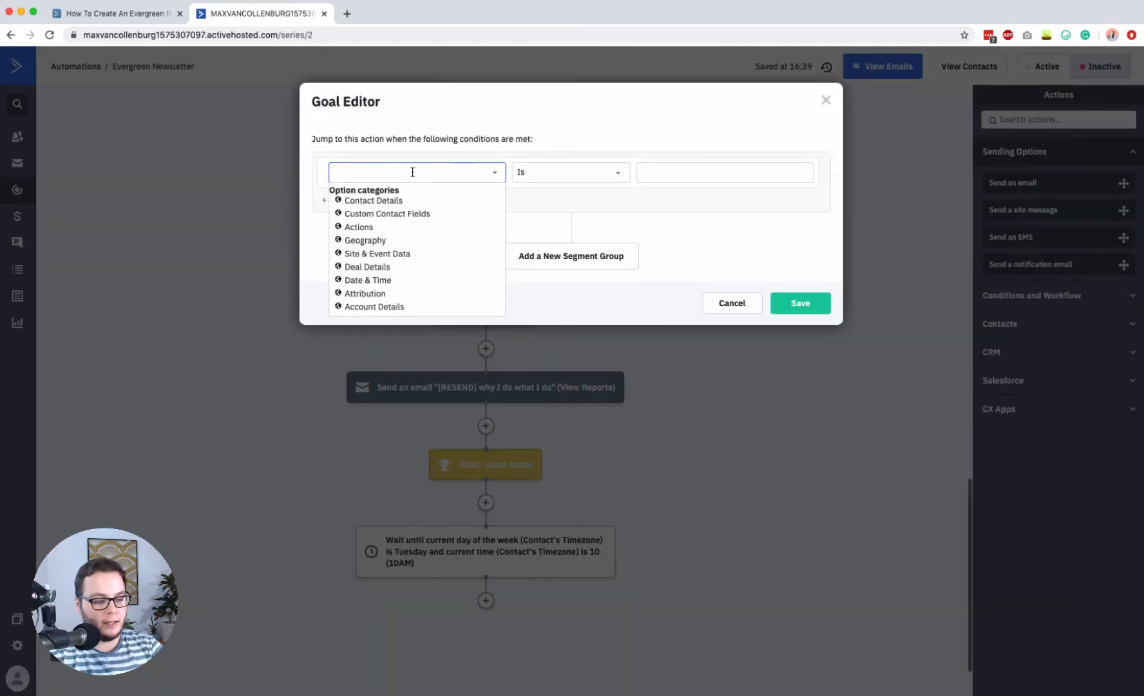
text(has opened)
click(391, 195)
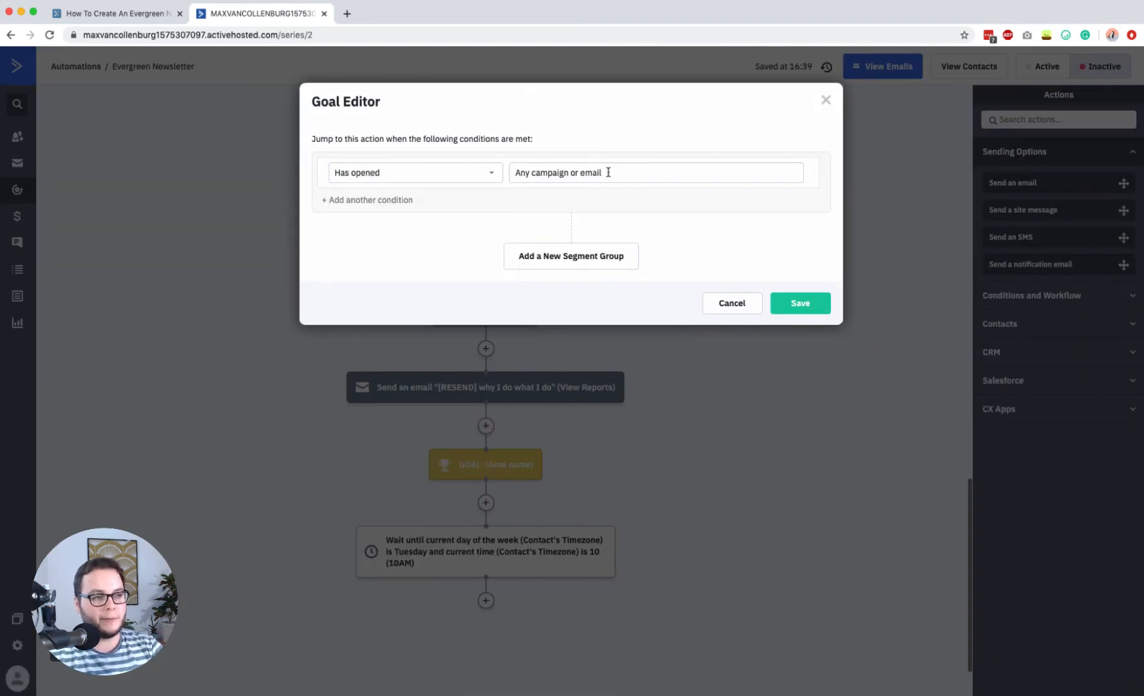
click(608, 172)
click(593, 259)
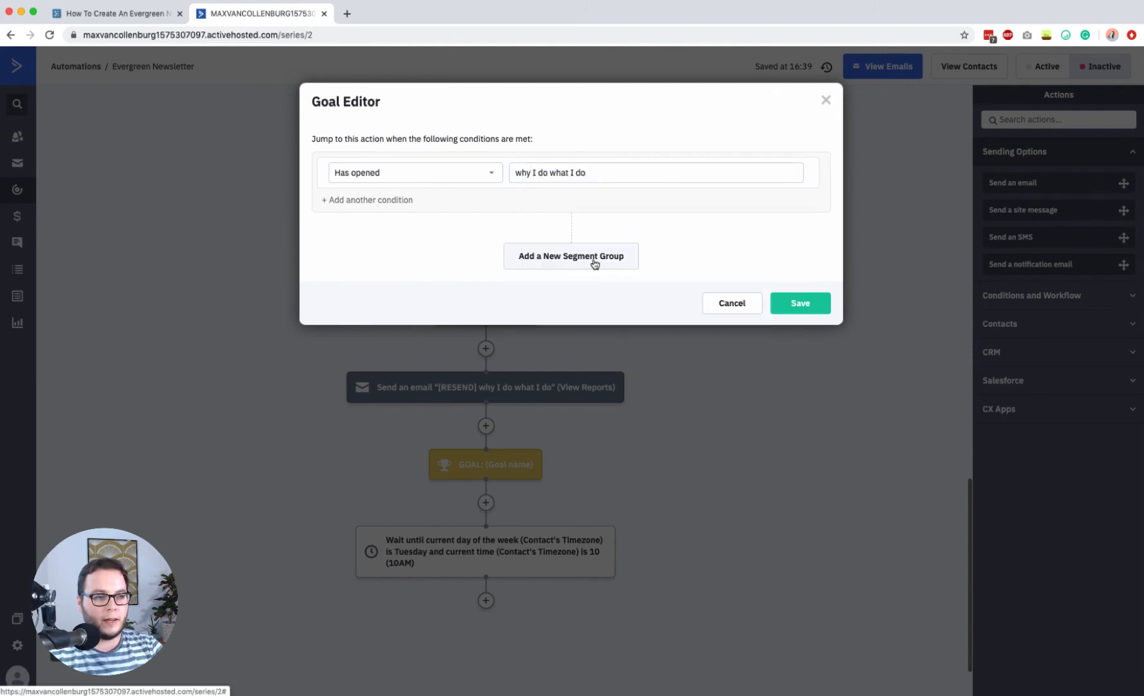
click(813, 300)
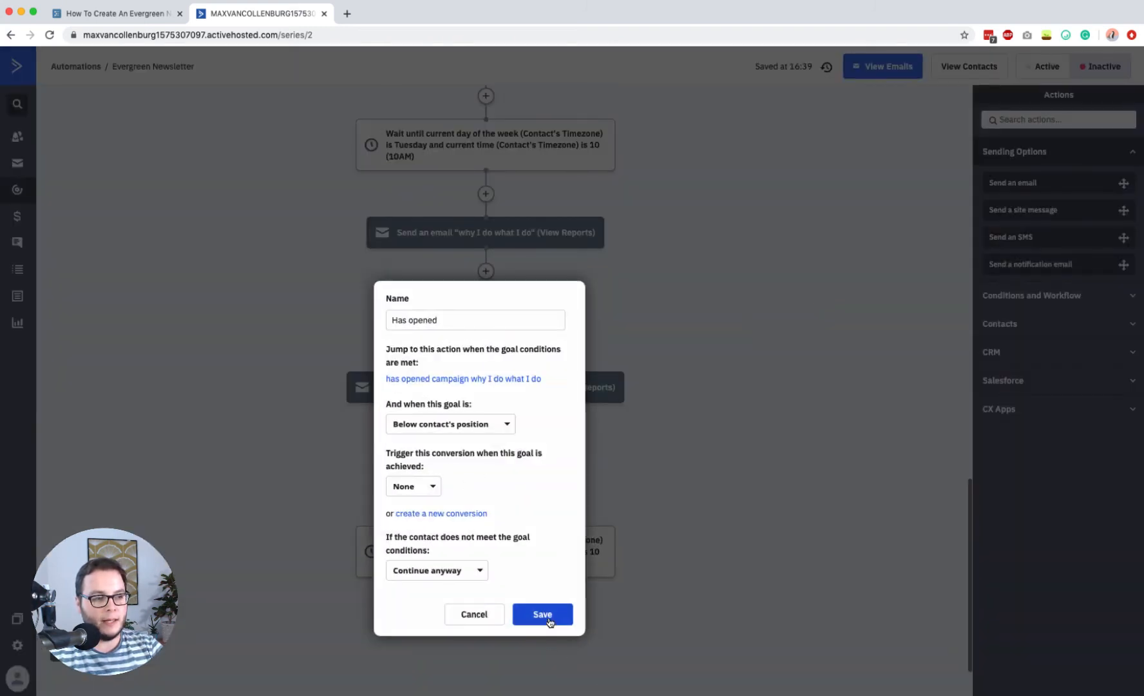
click(543, 615)
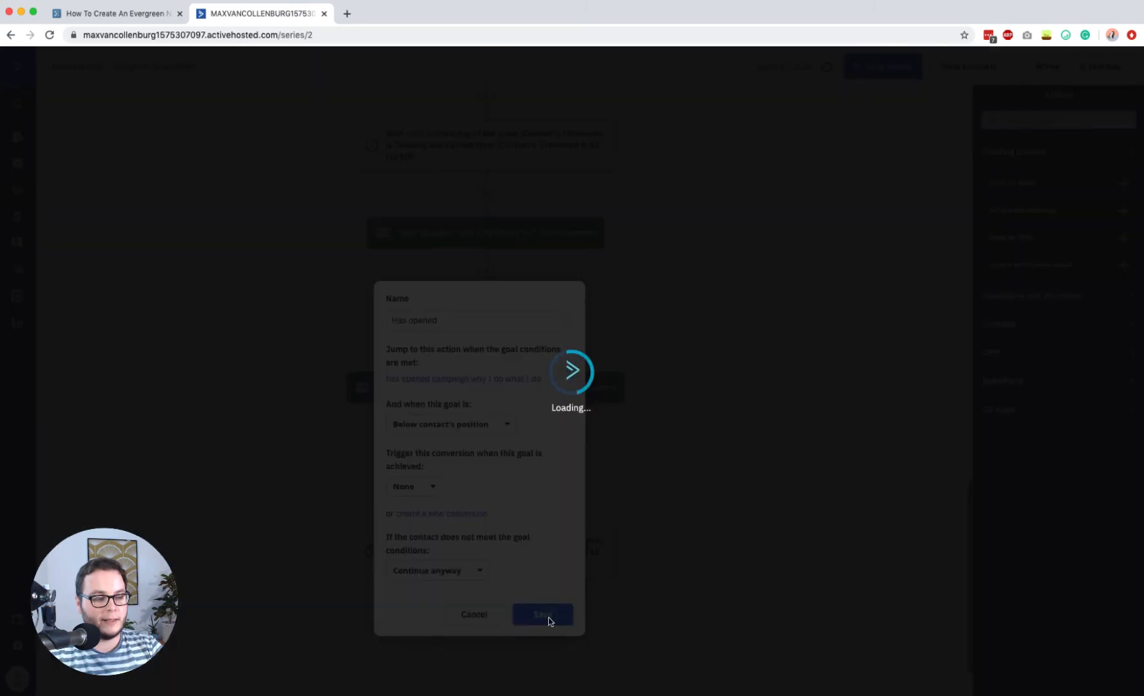
Step: Review the whole automation from the start trigger to the final wait, checking each email, 2-day wait, resend and goal
scroll(658, 435, up, 19)
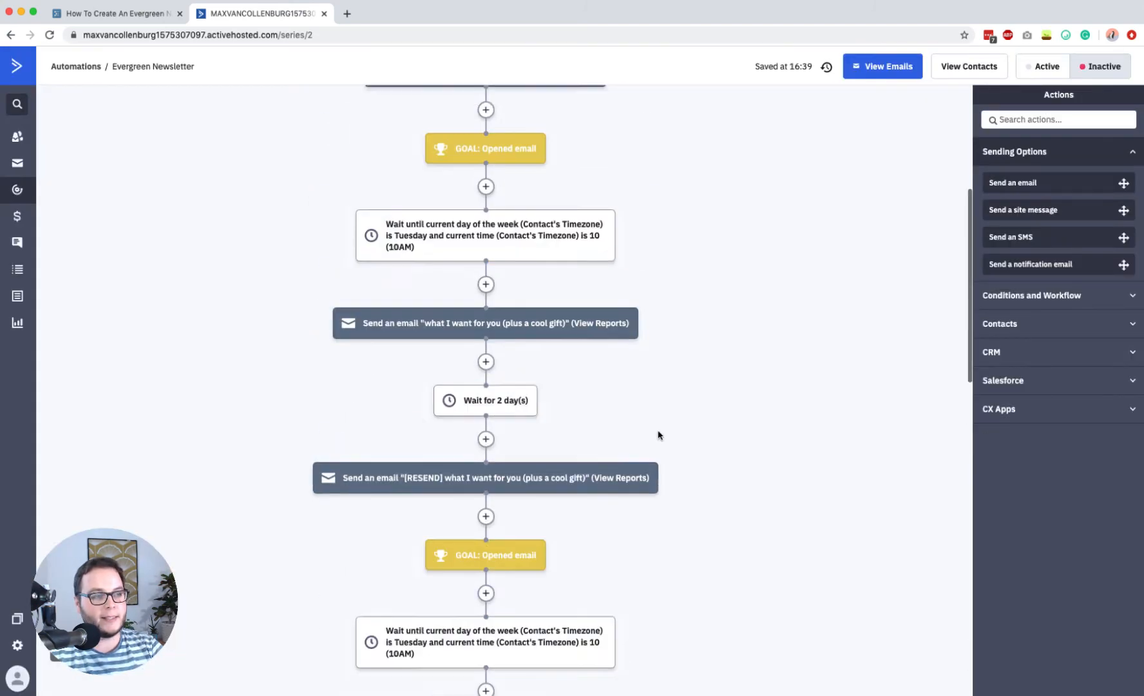
scroll(659, 435, down, 20)
scroll(659, 436, up, 18)
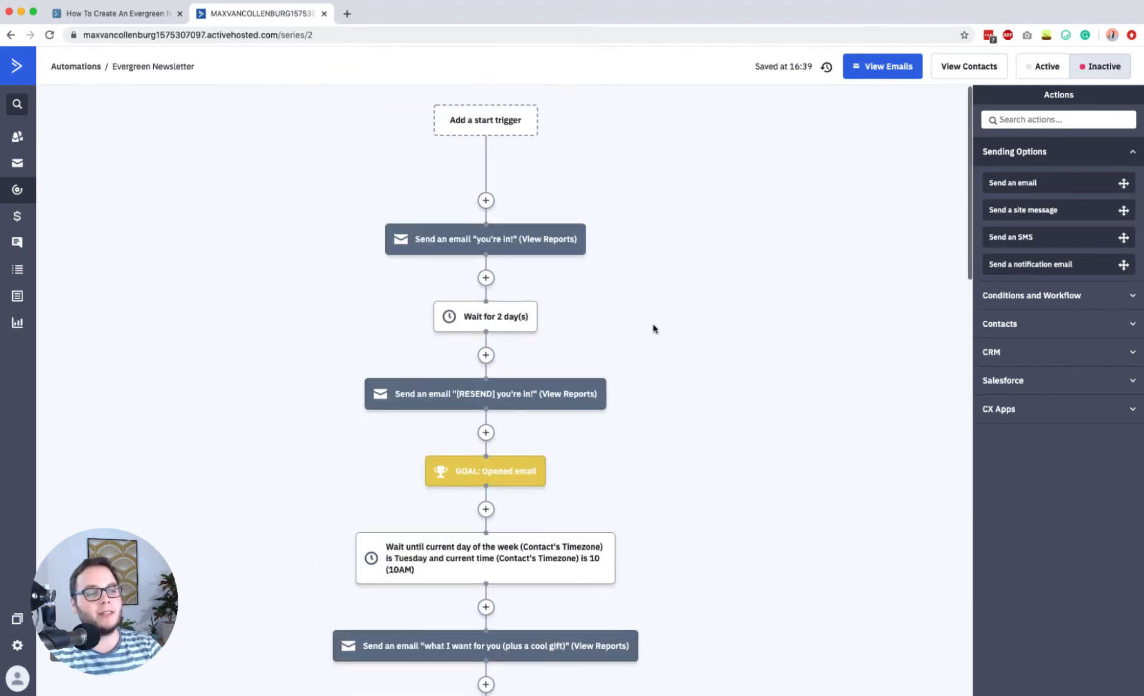
mouse_move(527, 196)
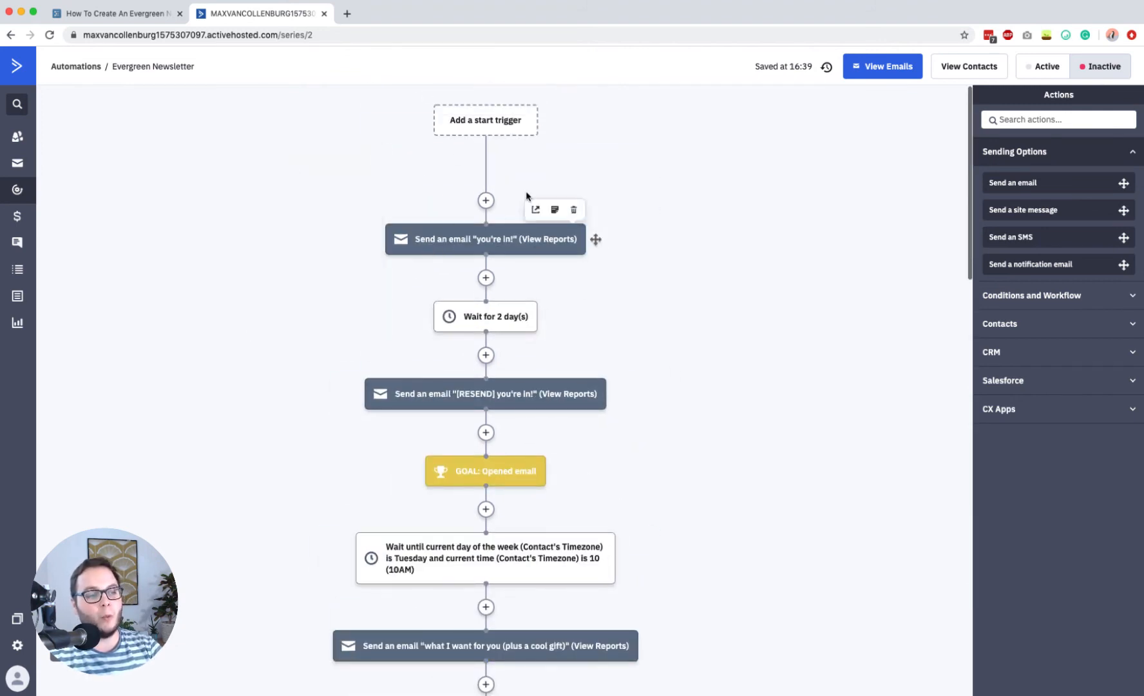
scroll(493, 169, down, 1)
mouse_move(508, 242)
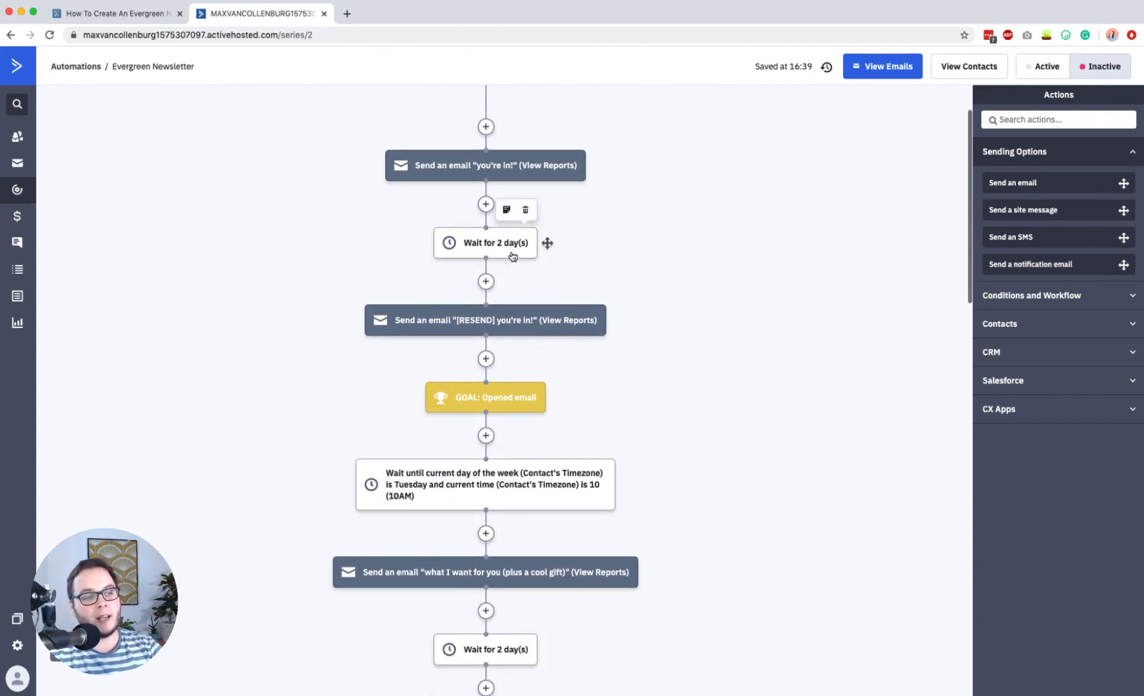
mouse_move(514, 329)
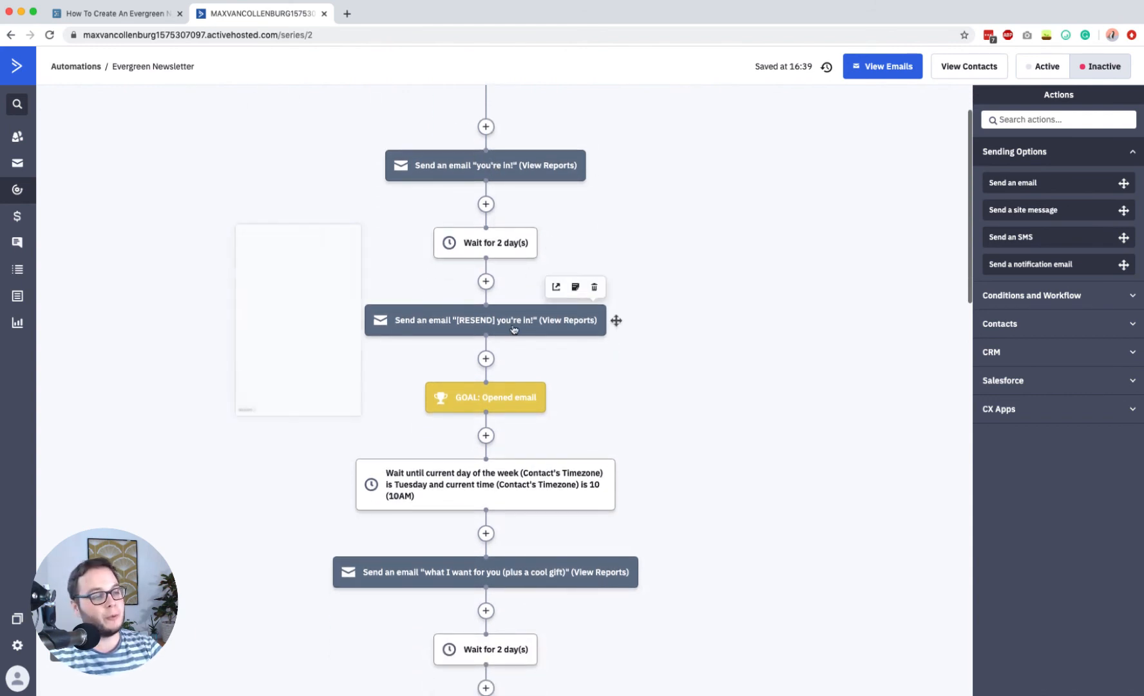
scroll(514, 329, down, 1)
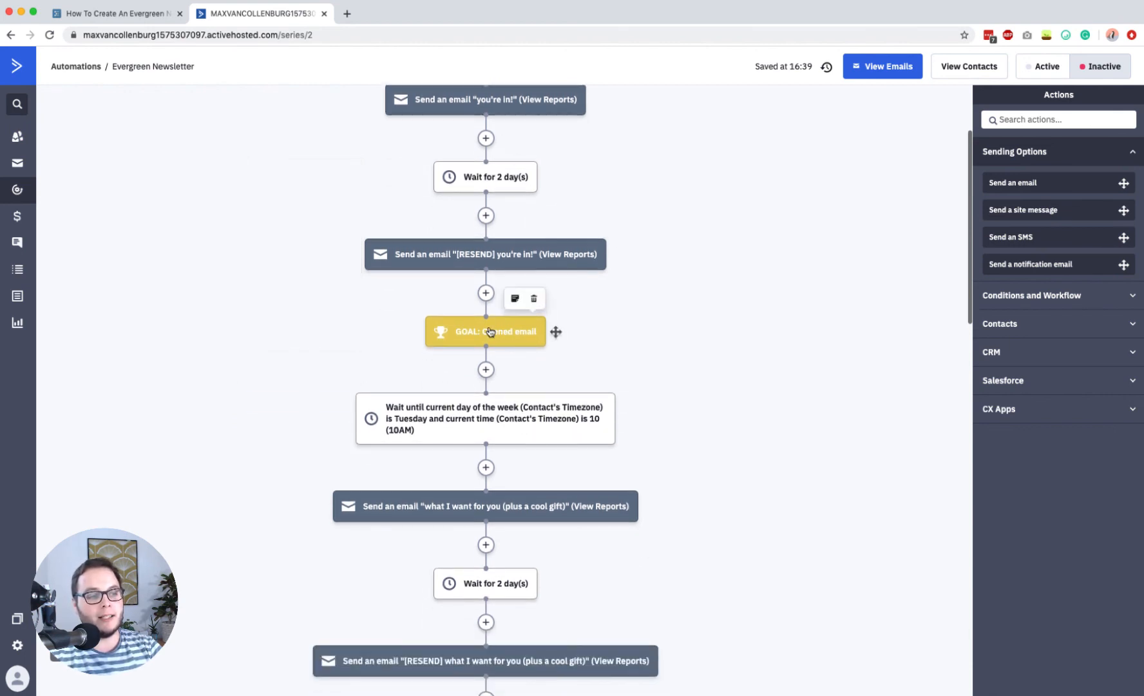
scroll(491, 332, down, 3)
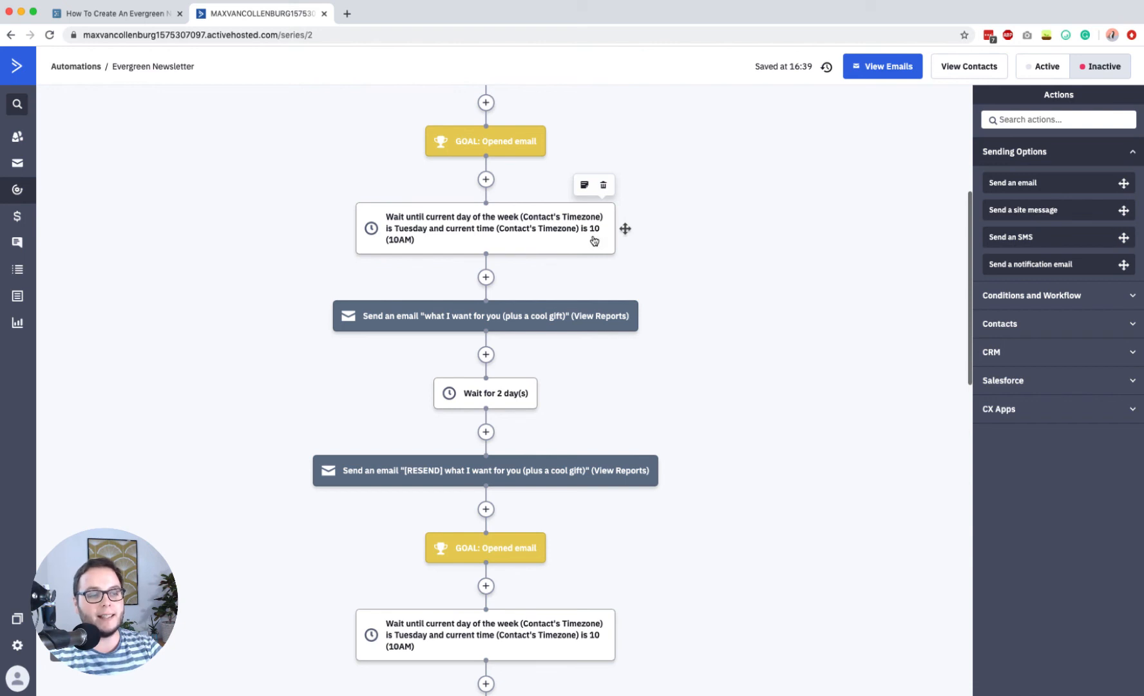
mouse_move(459, 319)
scroll(464, 275, down, 1)
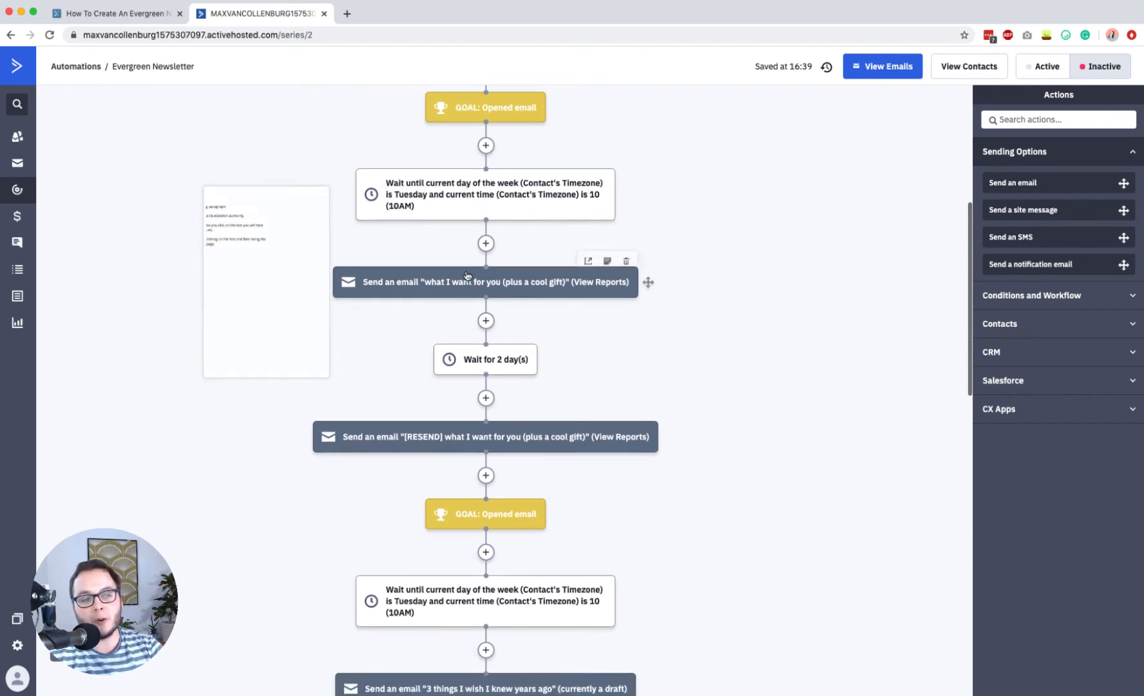
scroll(465, 276, down, 1)
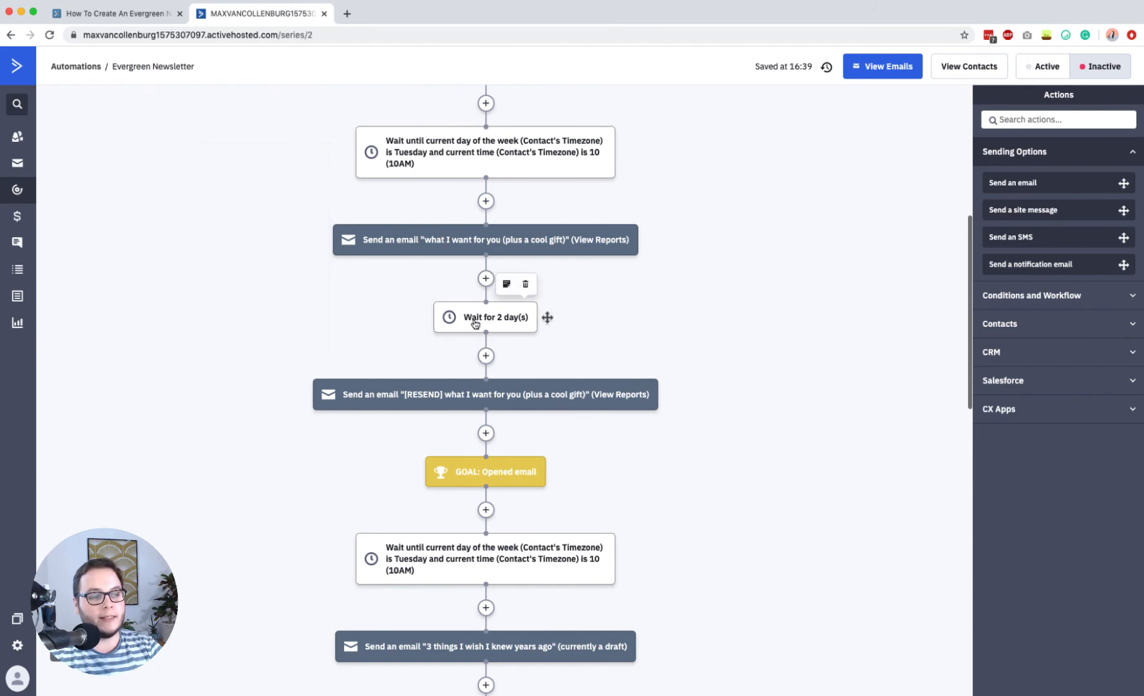
mouse_move(506, 405)
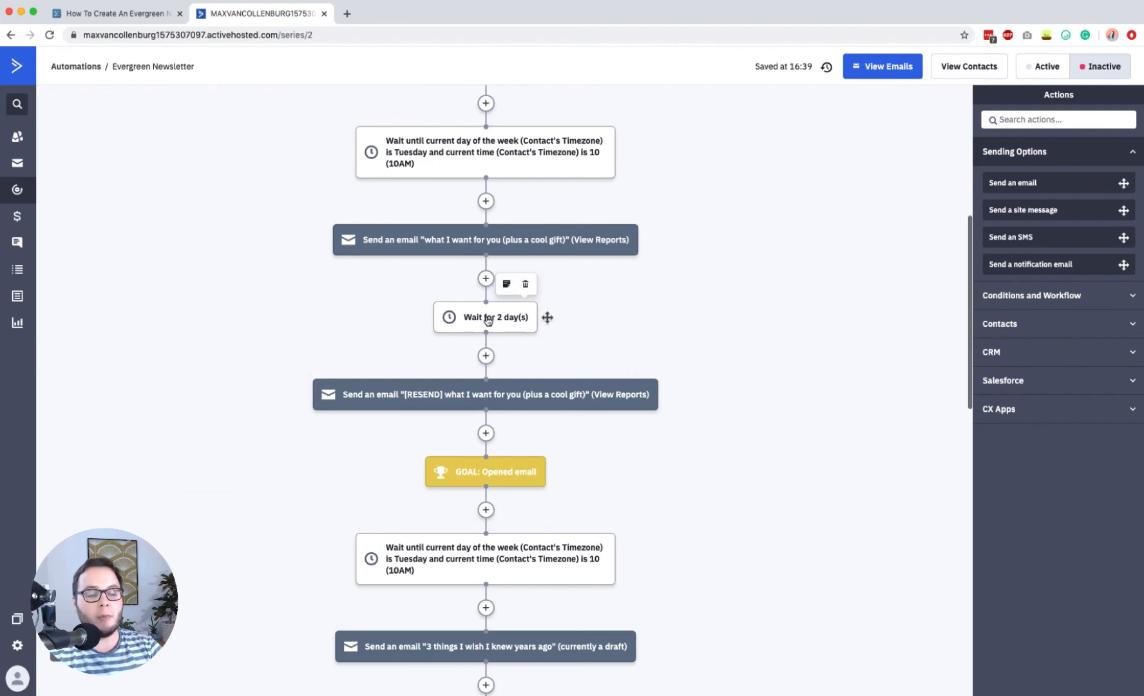
scroll(487, 320, down, 1)
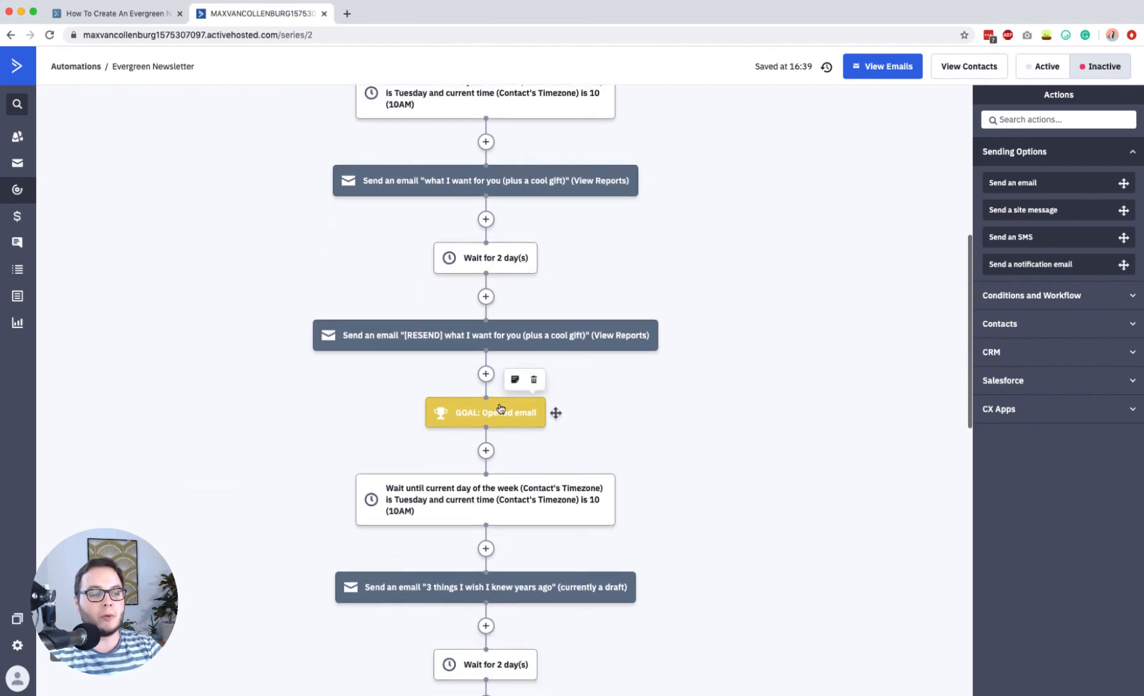
scroll(508, 408, down, 5)
scroll(500, 409, down, 6)
scroll(500, 408, down, 3)
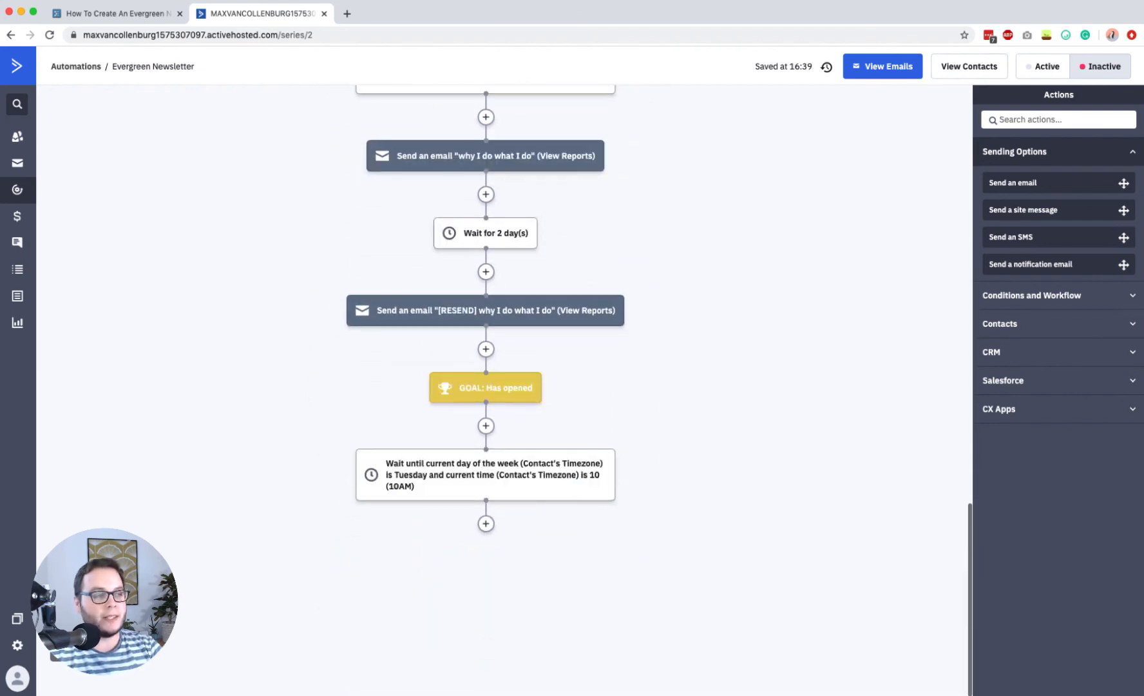
scroll(317, 253, up, 15)
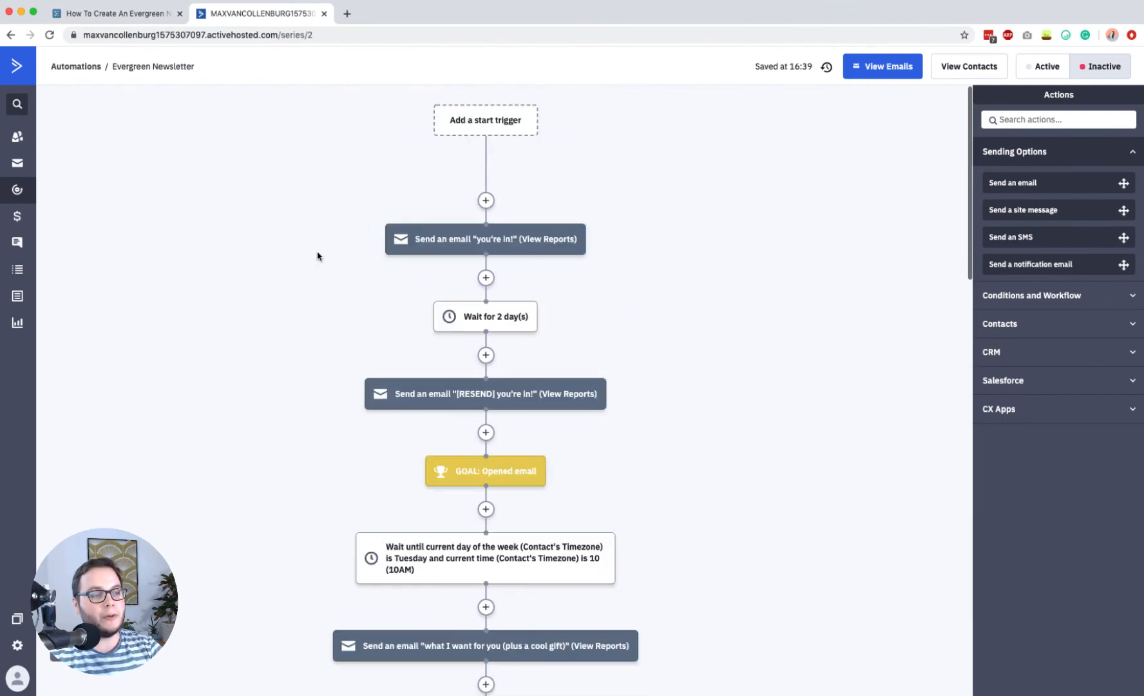
Step: Switch to the WorkFlowy outline, expand "Extra tips & tricks" and read the tip about skipping the welcome email
click(129, 14)
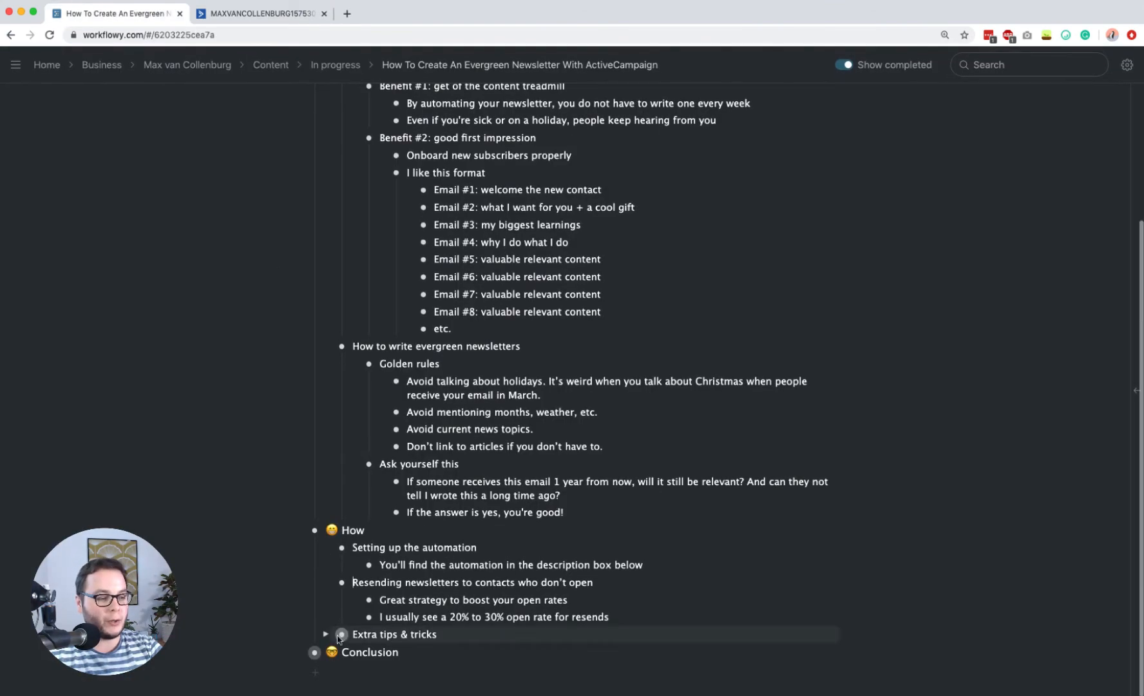
click(325, 634)
scroll(463, 579, down, 1)
scroll(463, 579, down, 2)
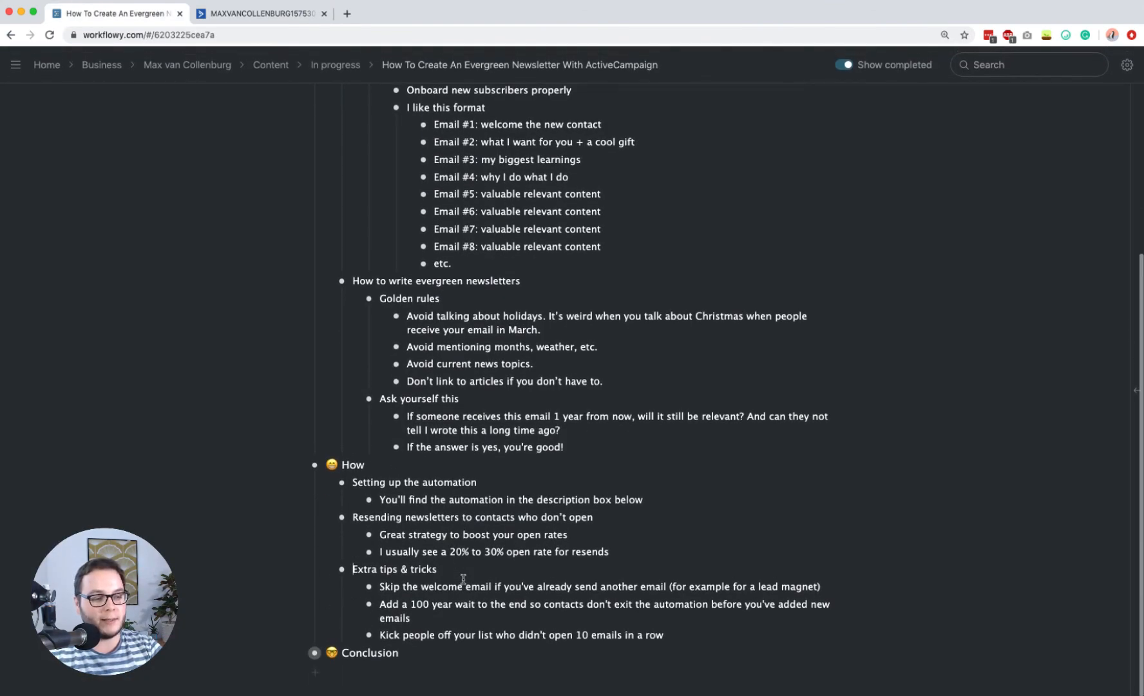
triple_click(439, 587)
click(438, 587)
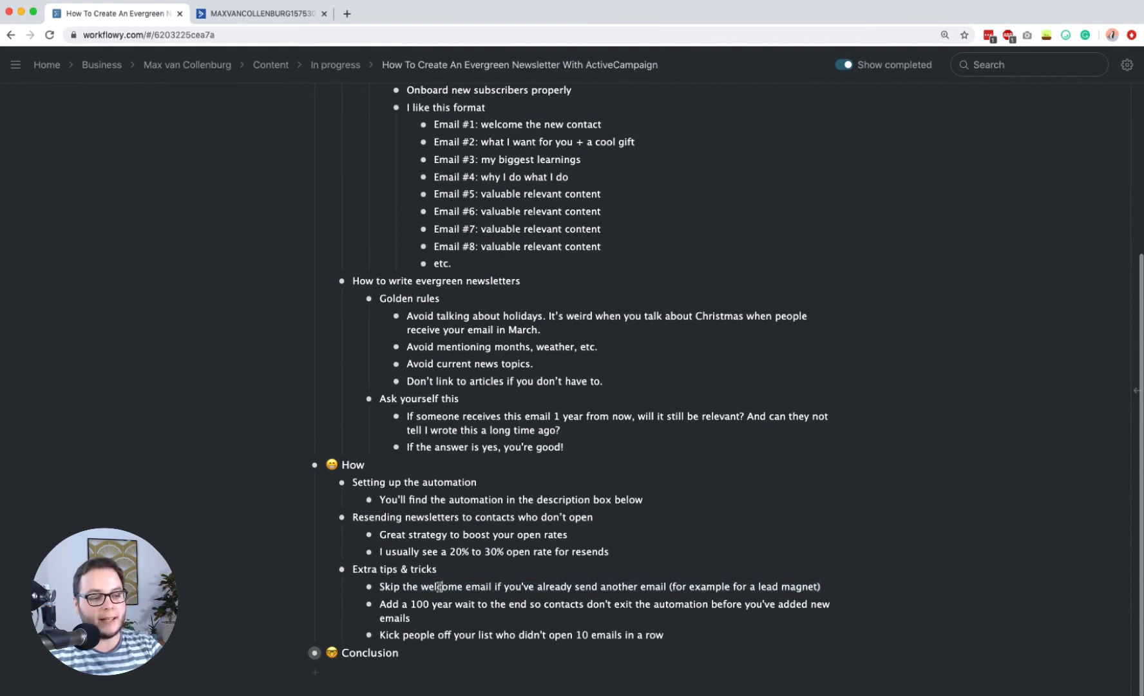
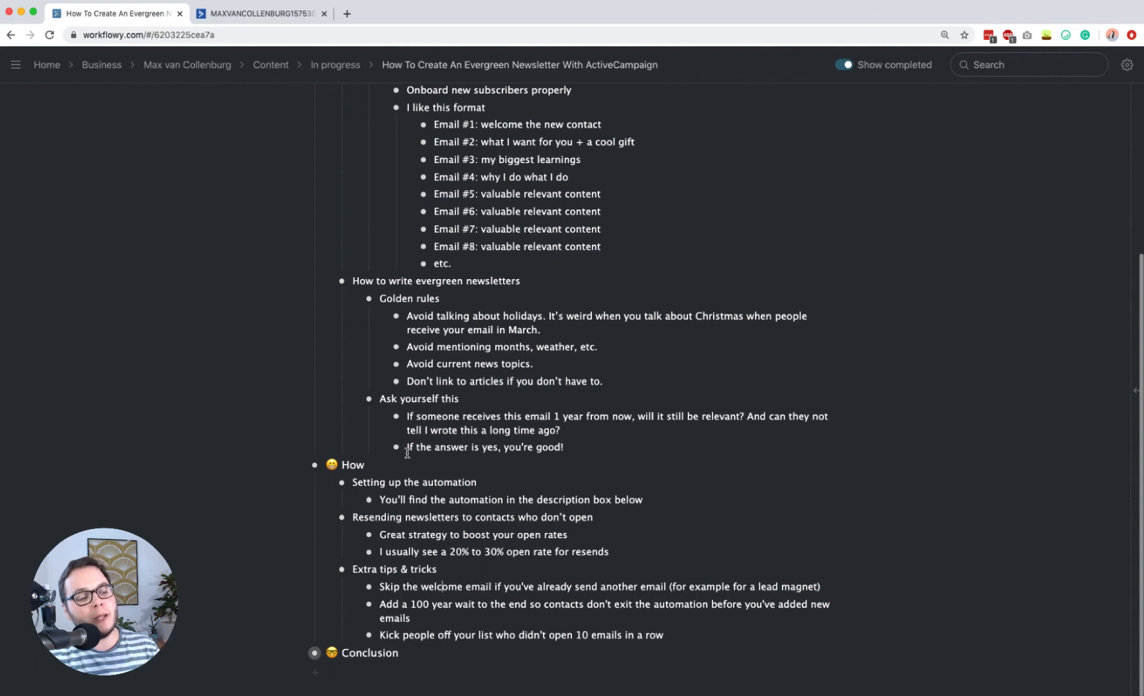
Step: Back in ActiveCampaign, insert an If/Else above the "you're in!" email with the condition "Has been sent" "Any campaign"
click(271, 15)
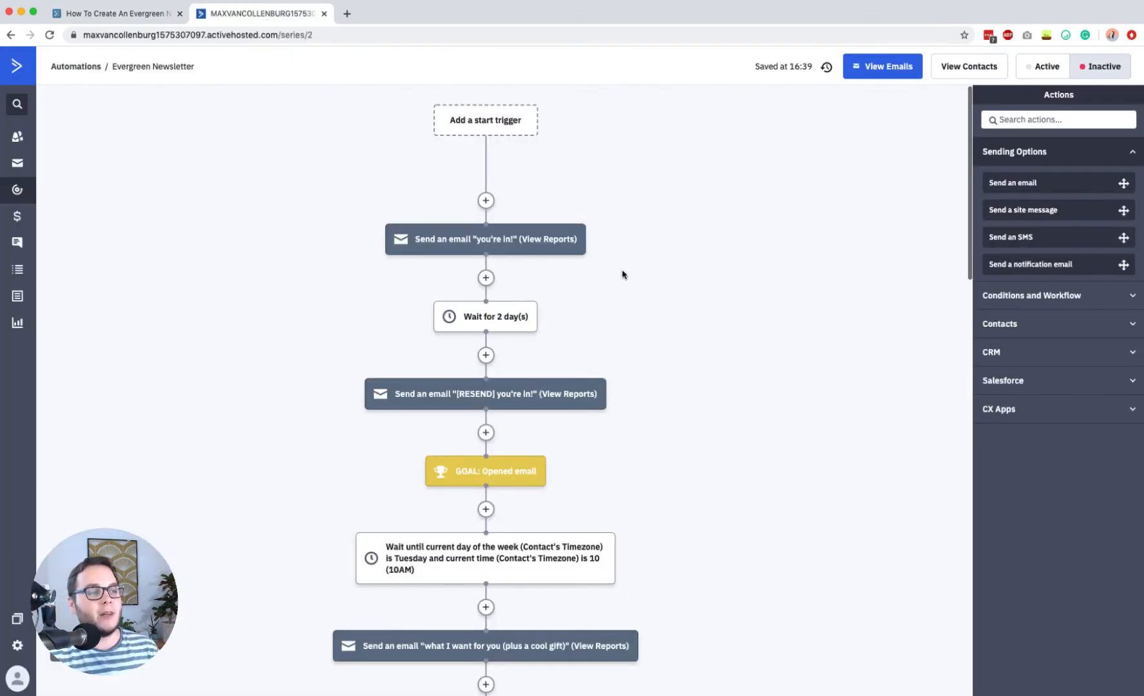
mouse_move(496, 243)
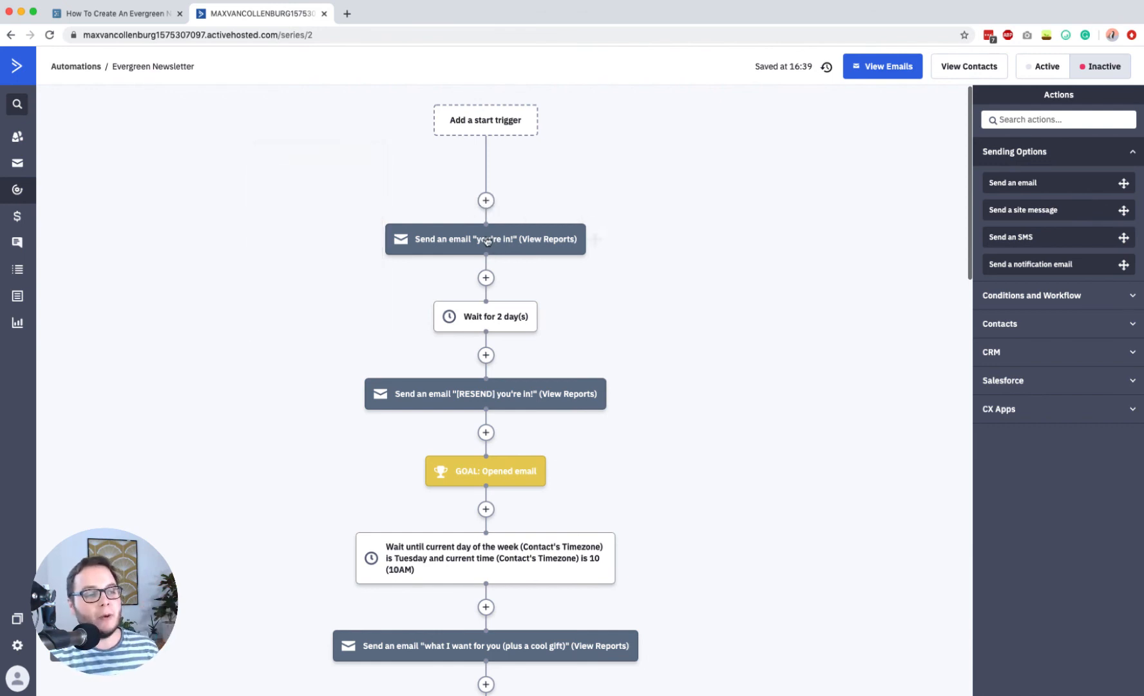
mouse_move(496, 247)
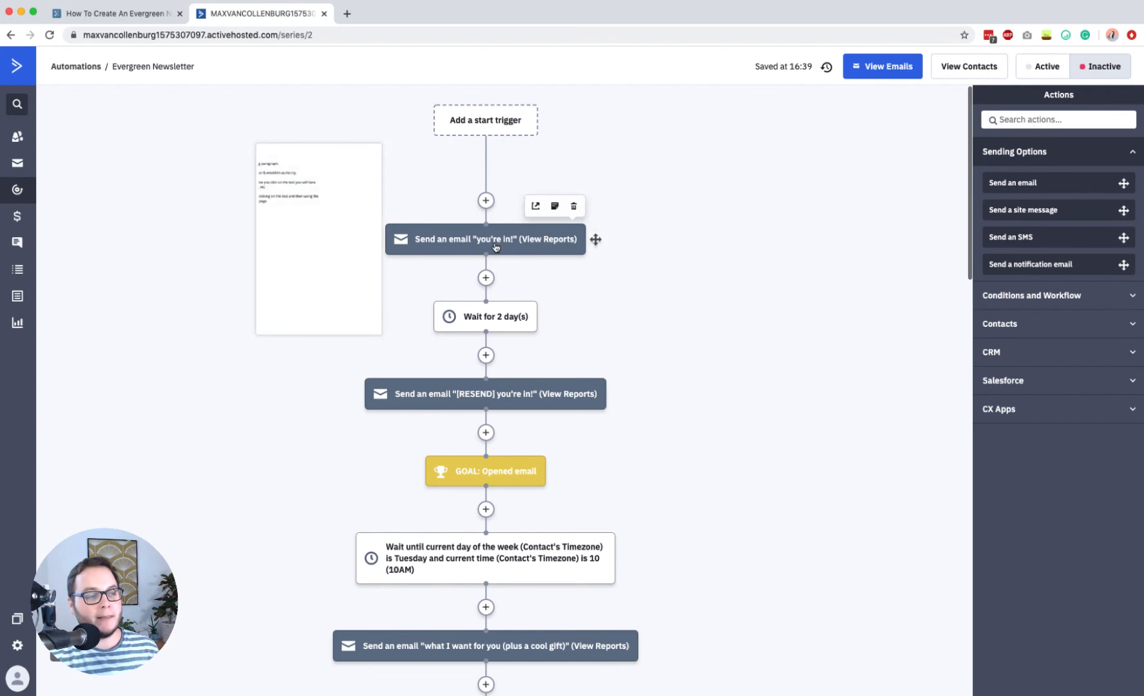
click(485, 201)
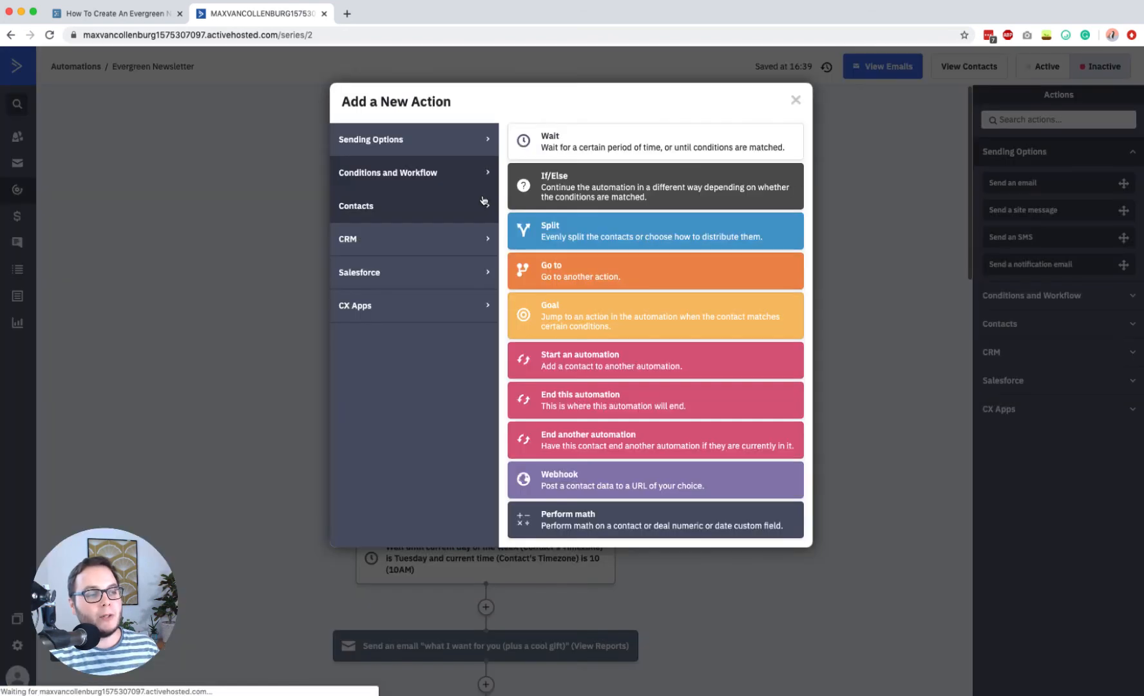
click(576, 192)
click(457, 161)
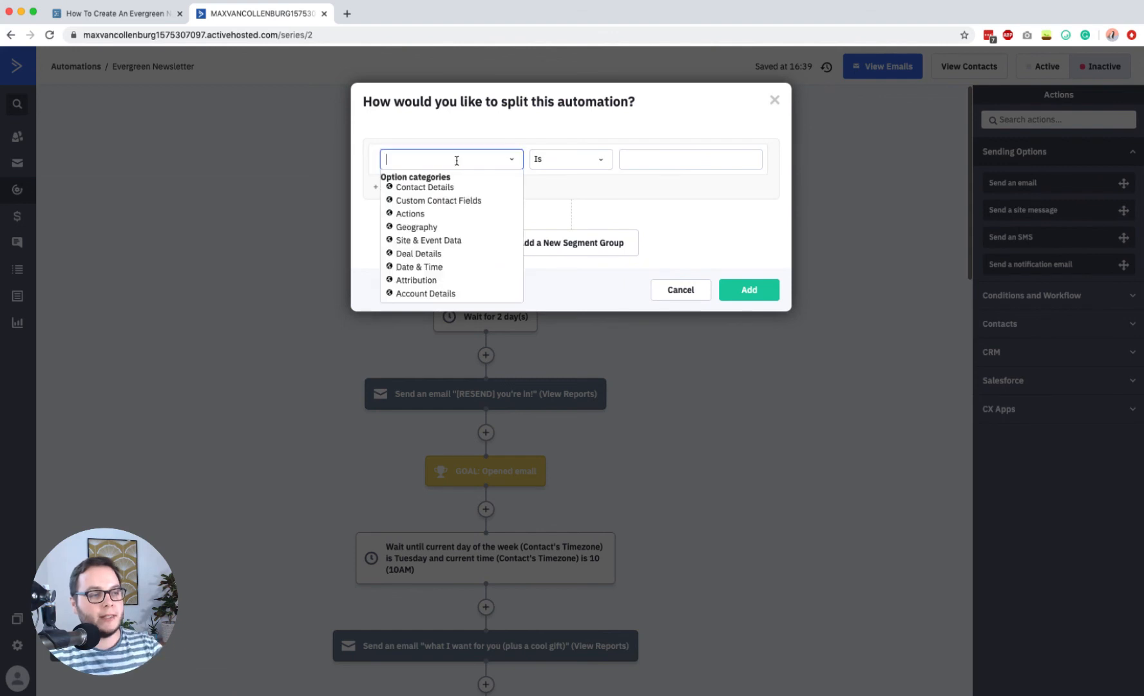
text(has been)
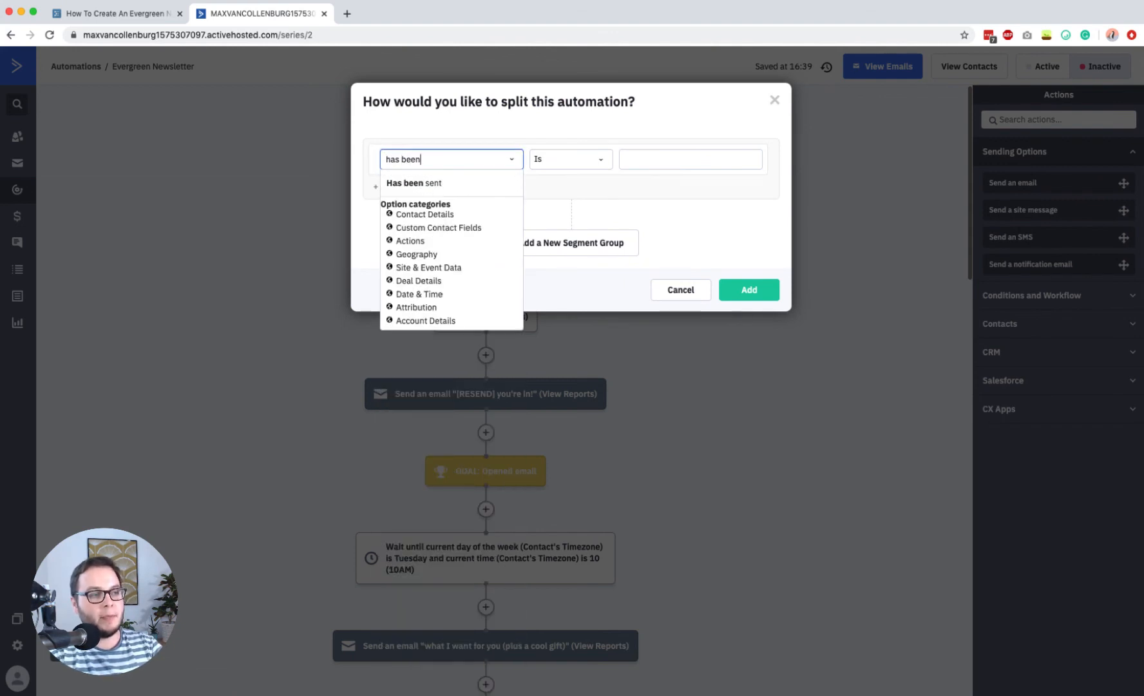
click(450, 183)
click(590, 162)
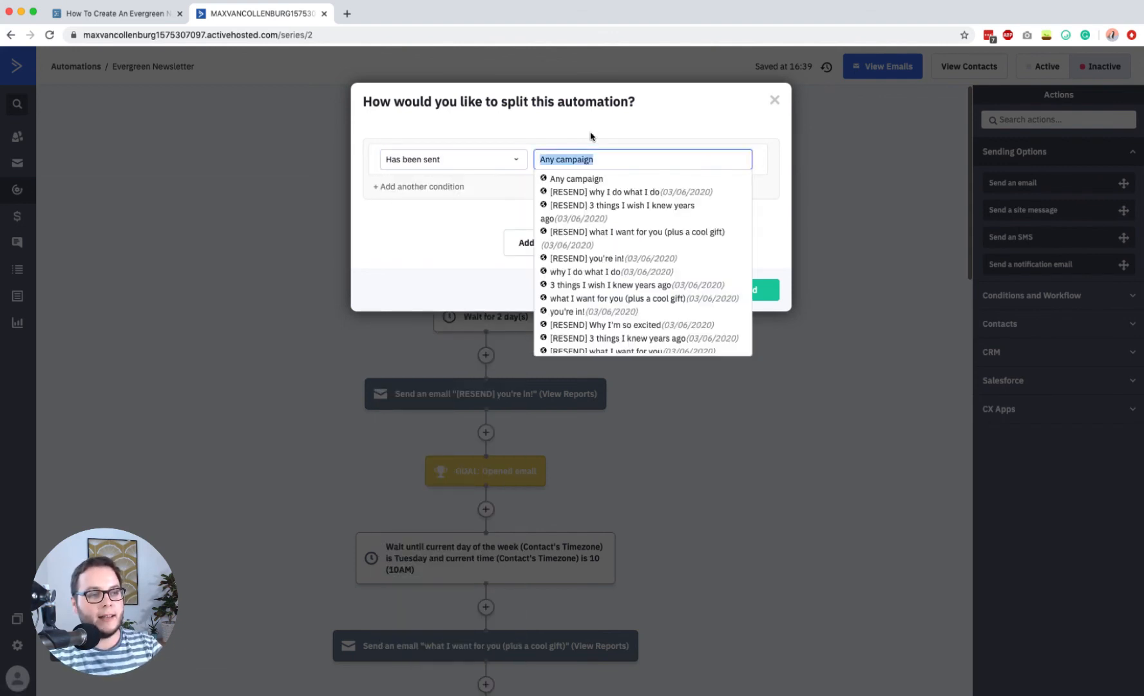
click(556, 179)
click(725, 295)
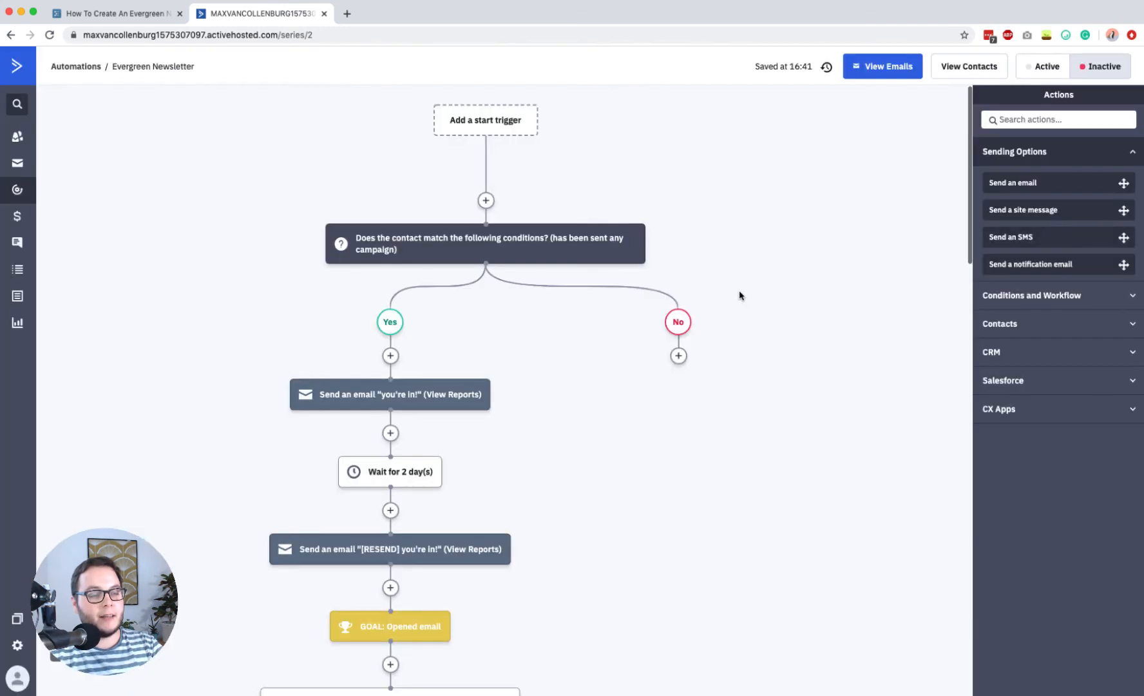
Step: Move the "you're in!" email and all following actions from the Yes branch to the No branch
scroll(549, 370, down, 1)
mouse_move(555, 217)
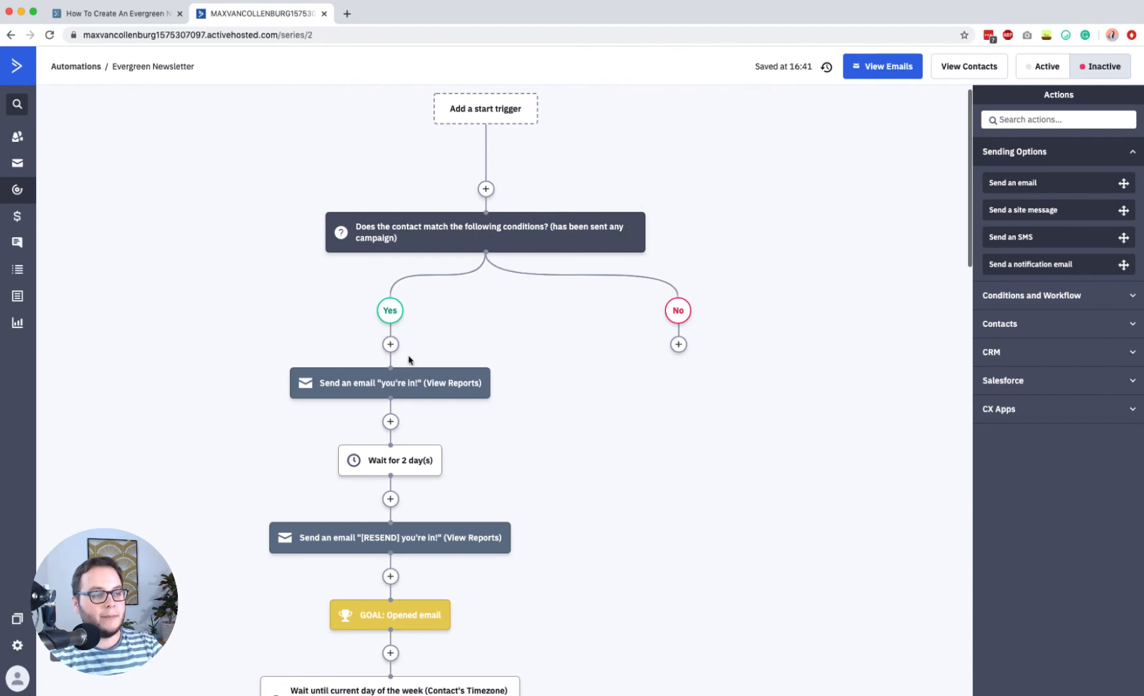
drag(500, 383, 776, 348)
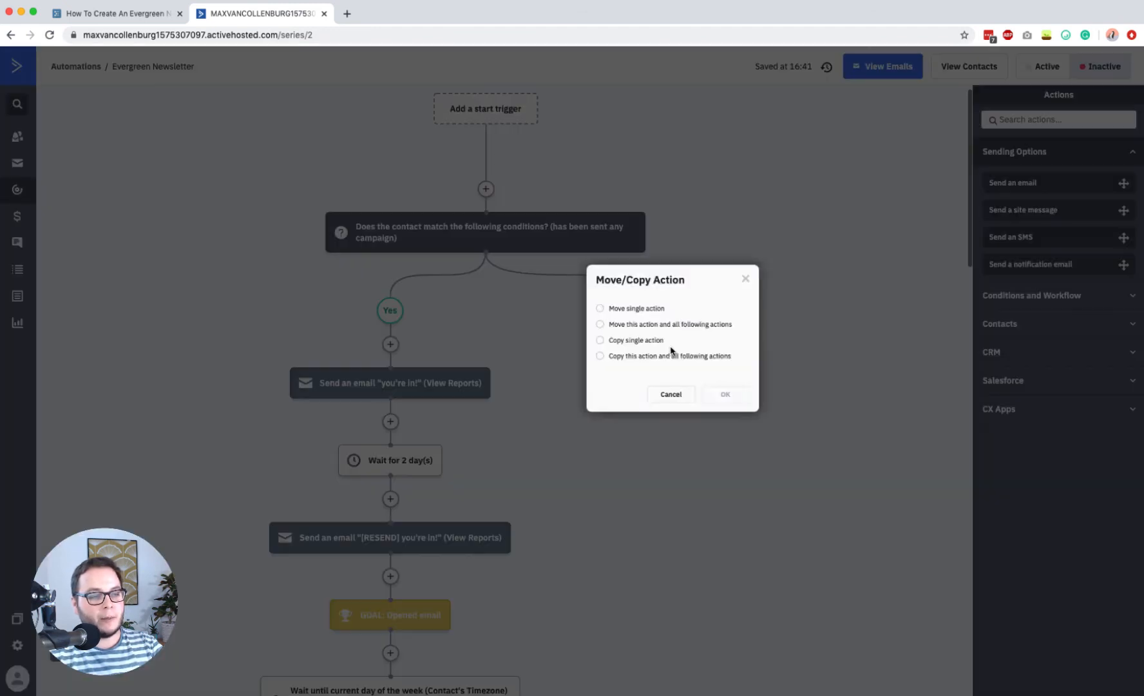
click(644, 320)
click(642, 412)
click(749, 477)
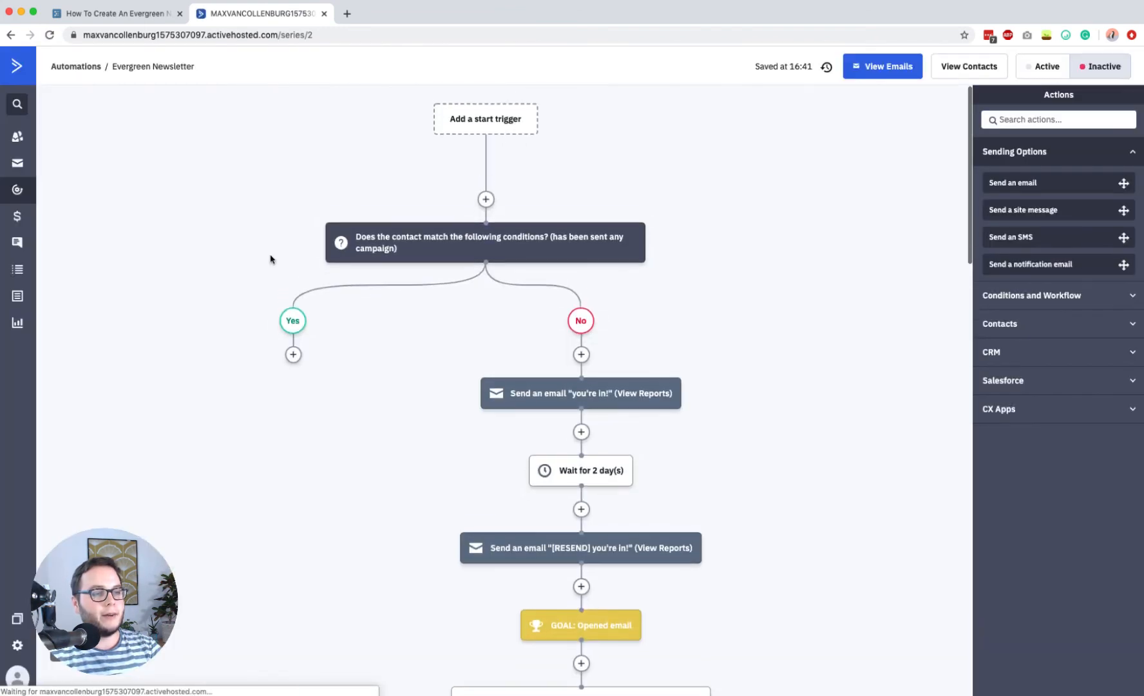
mouse_move(580, 243)
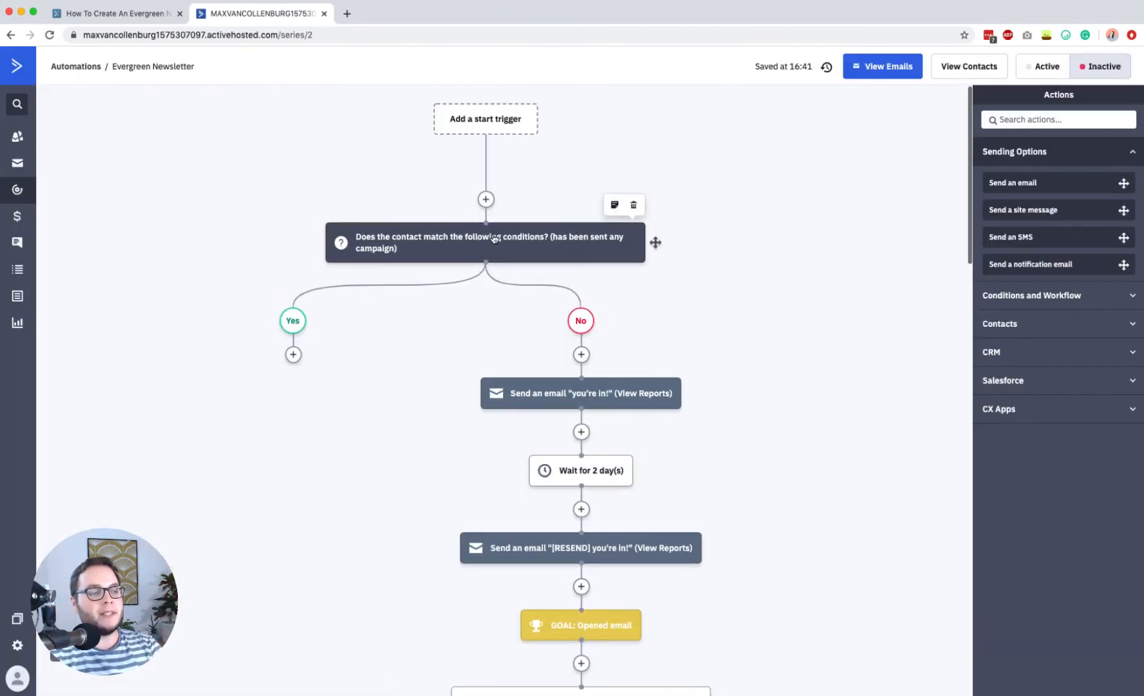
Step: Add a Go to action in the Yes branch and connect it to the Tuesday 10AM wait after the first "Opened email" goal
mouse_move(588, 396)
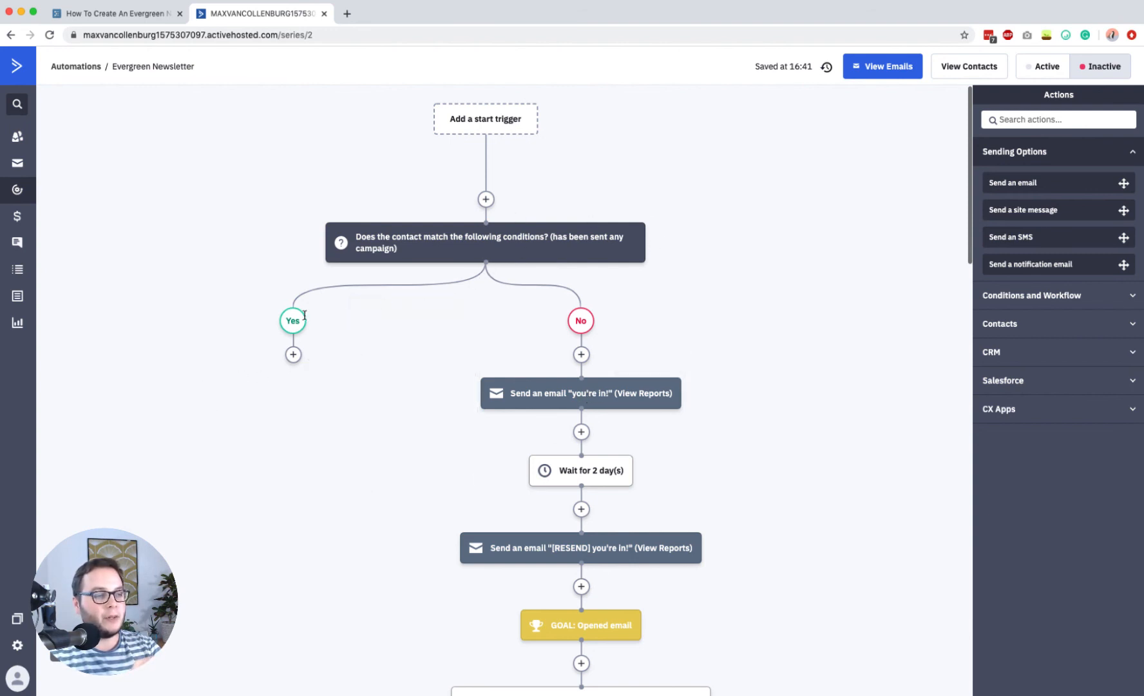
click(295, 356)
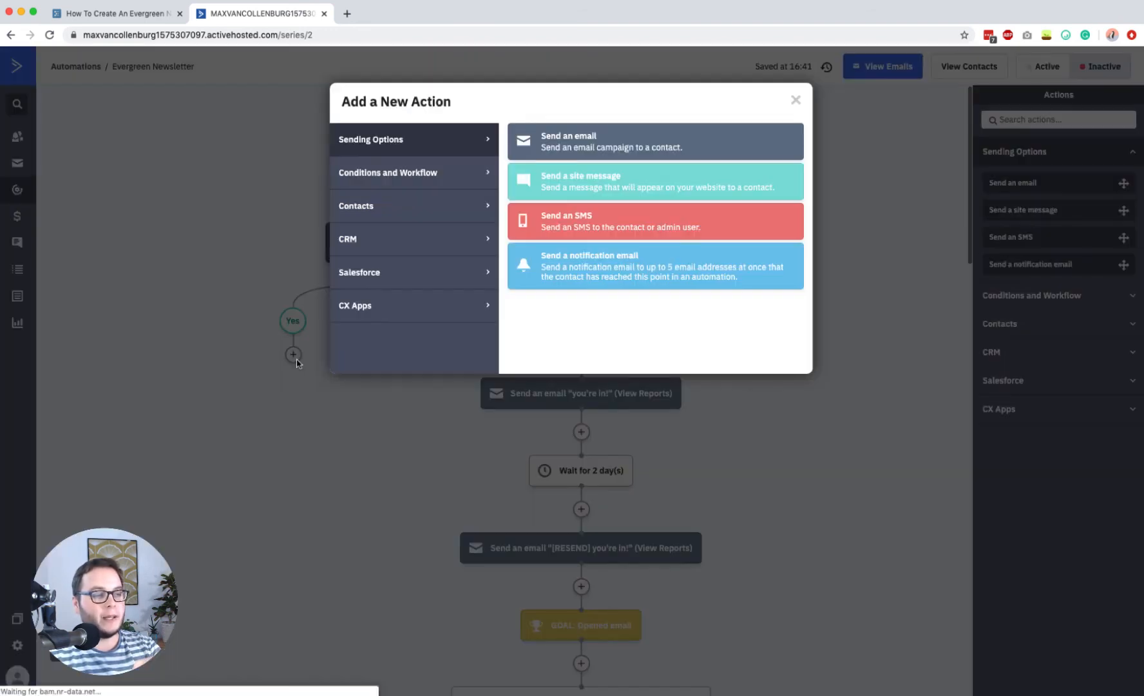
click(451, 184)
click(563, 284)
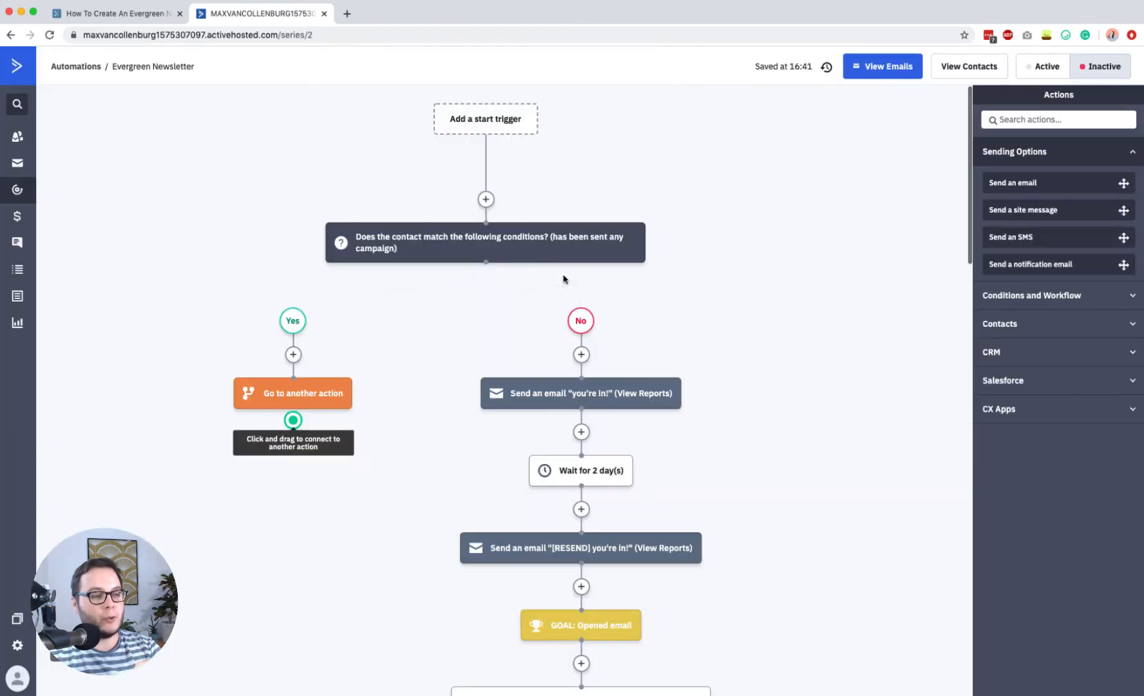
drag(293, 422, 526, 622)
scroll(526, 622, down, 2)
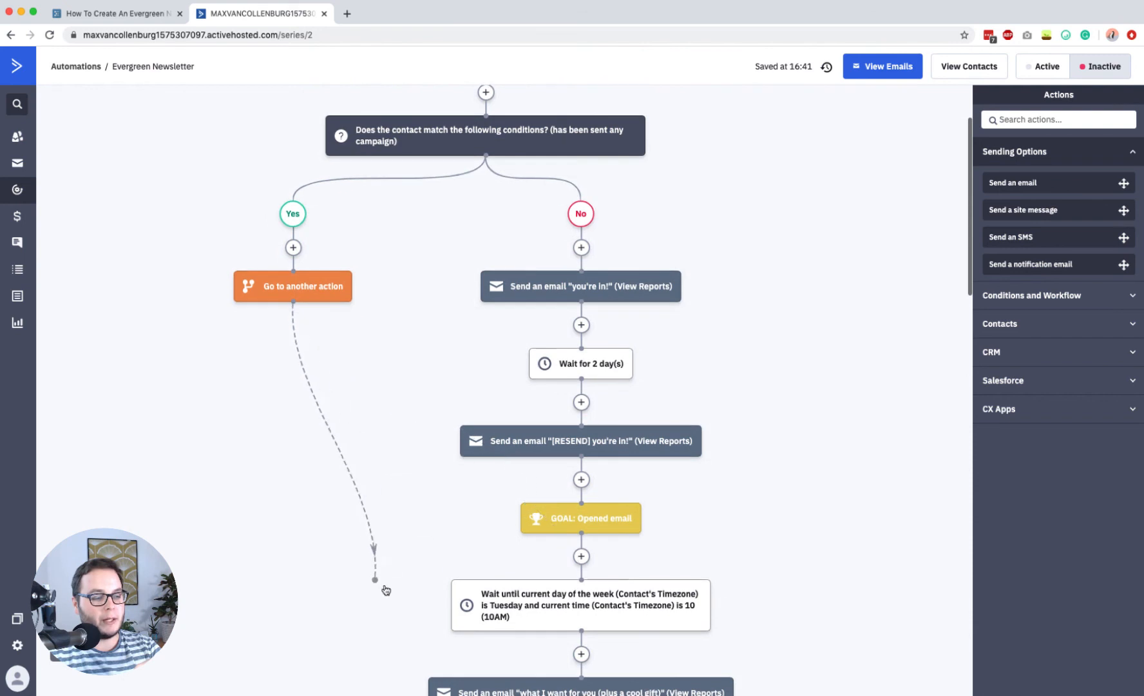
click(549, 627)
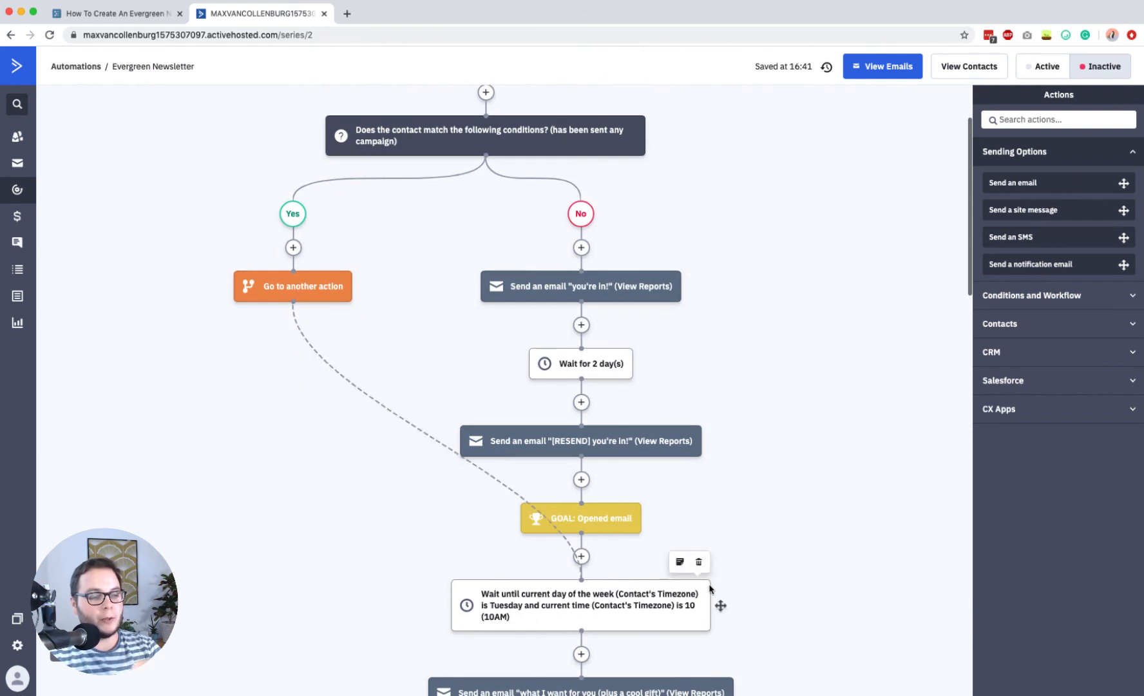
scroll(617, 576, down, 1)
scroll(730, 415, up, 4)
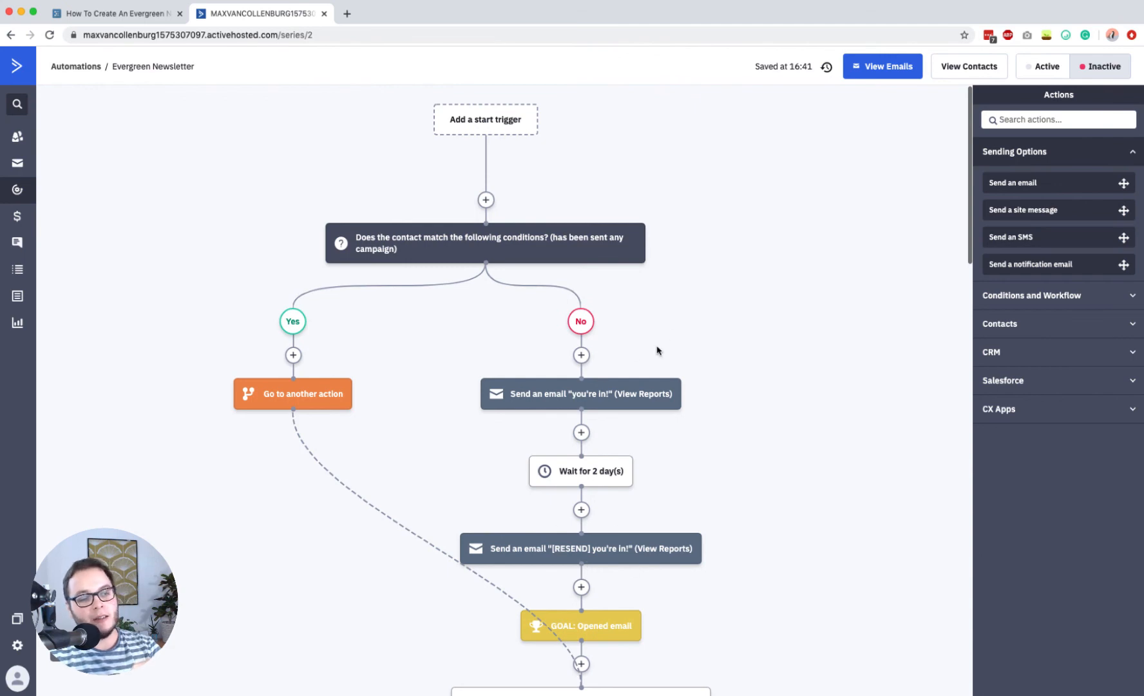
scroll(649, 326, down, 5)
scroll(648, 328, up, 5)
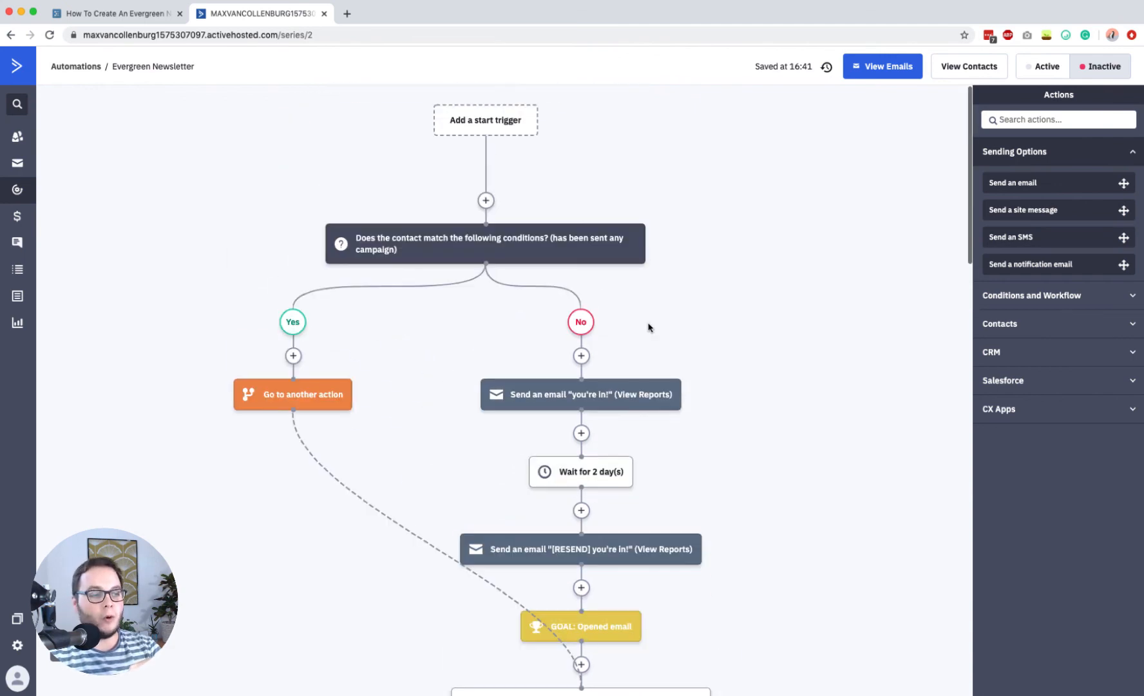
Step: Switch to the WorkFlowy outline, read the tip about the 100 year wait, and return to the ActiveCampaign automation
click(120, 14)
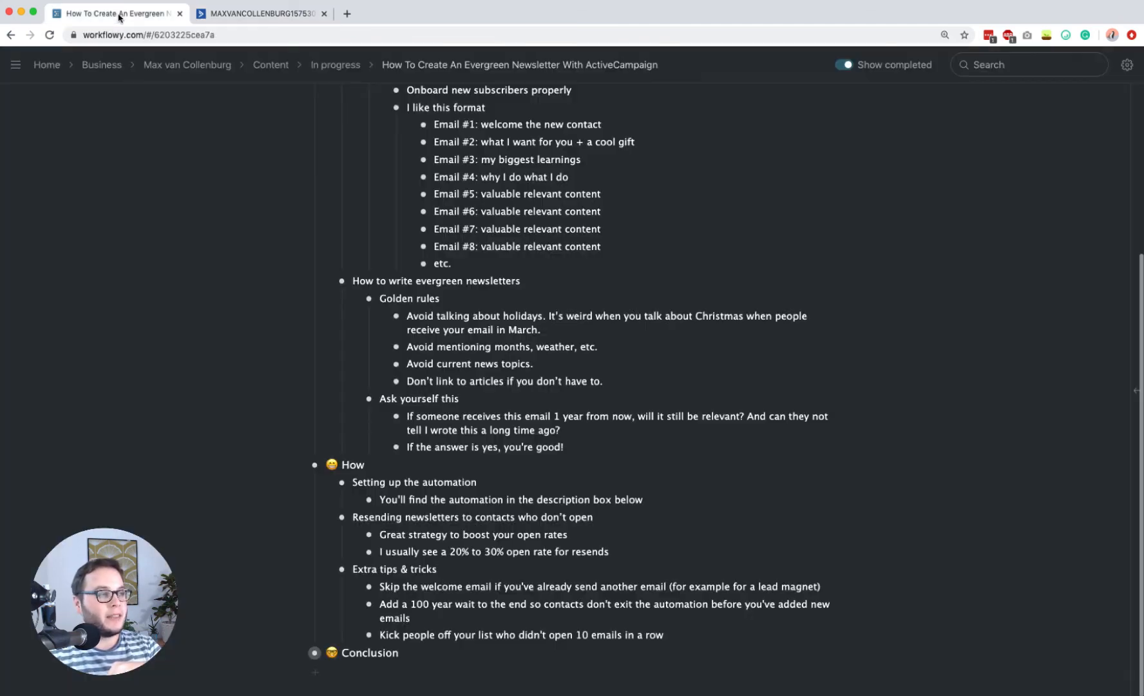
triple_click(441, 604)
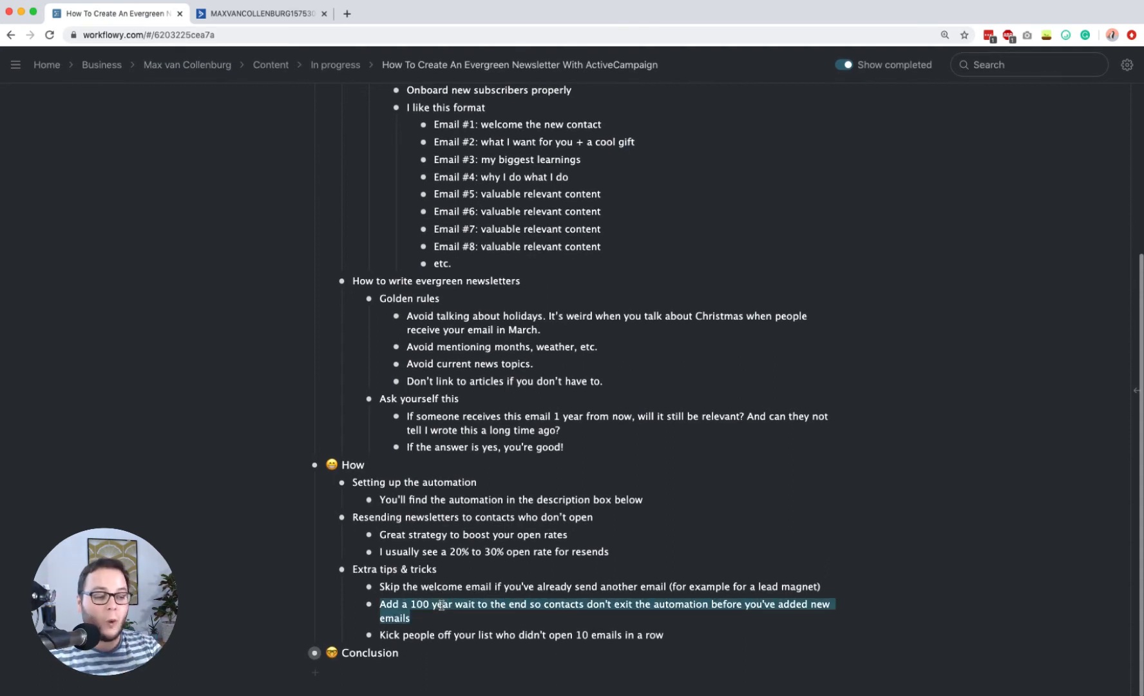
click(260, 13)
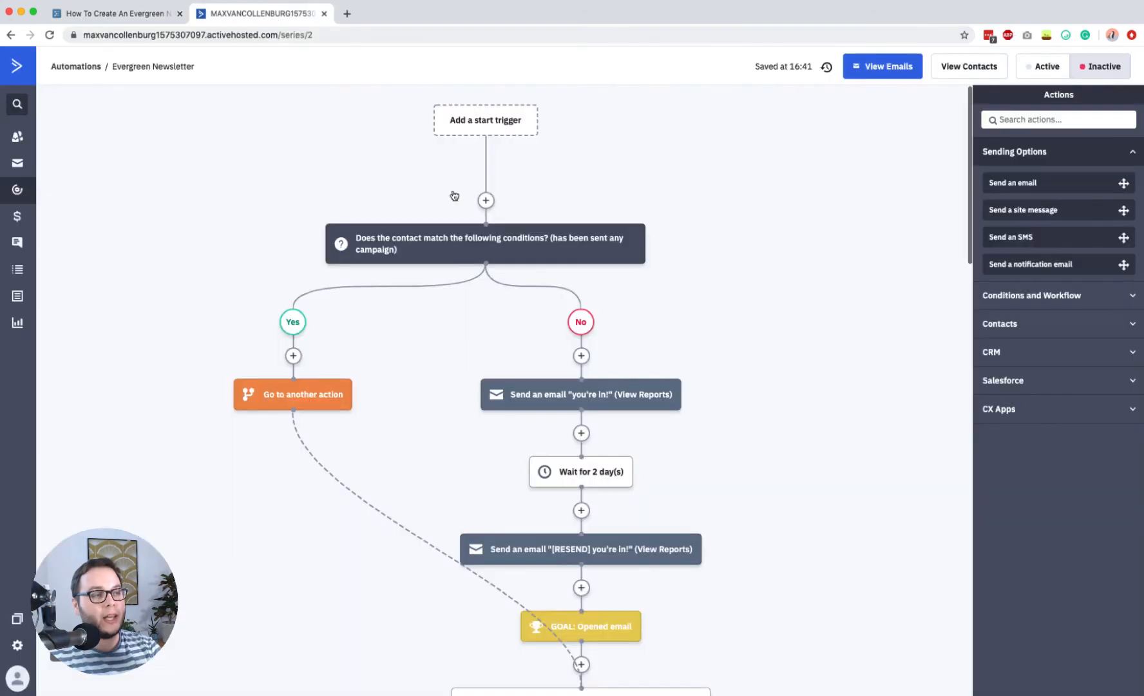
Step: Append a Wait action for a specified period of 100 years after the automation's last Tuesday 10AM wait
scroll(599, 363, down, 7)
click(581, 508)
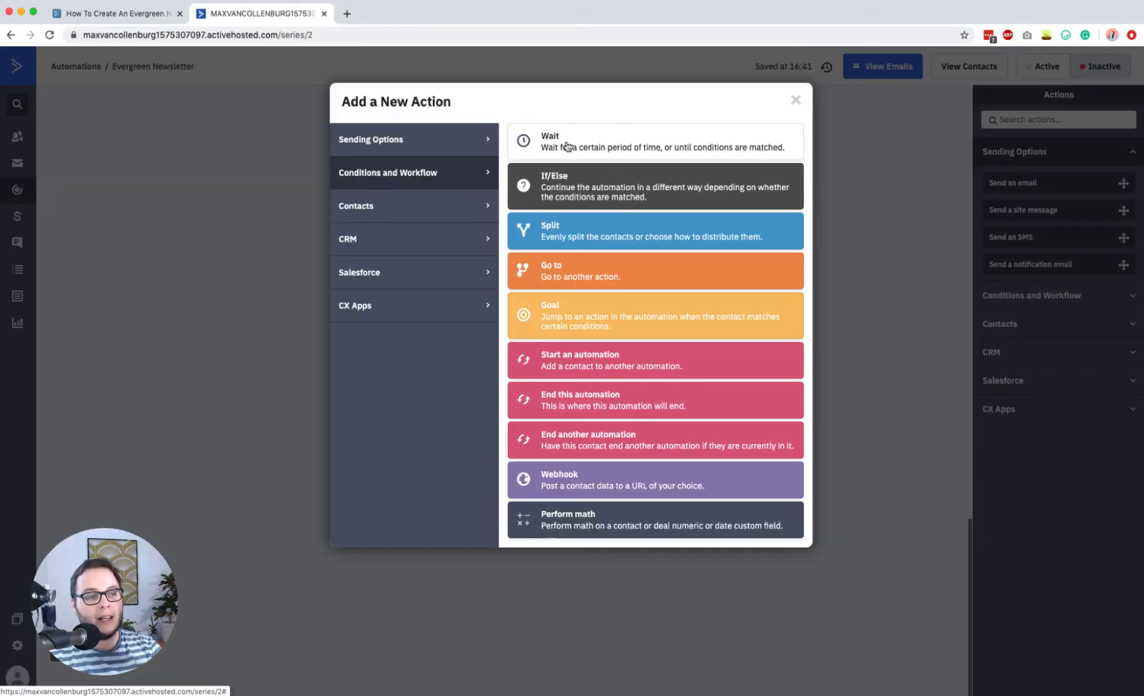
click(567, 132)
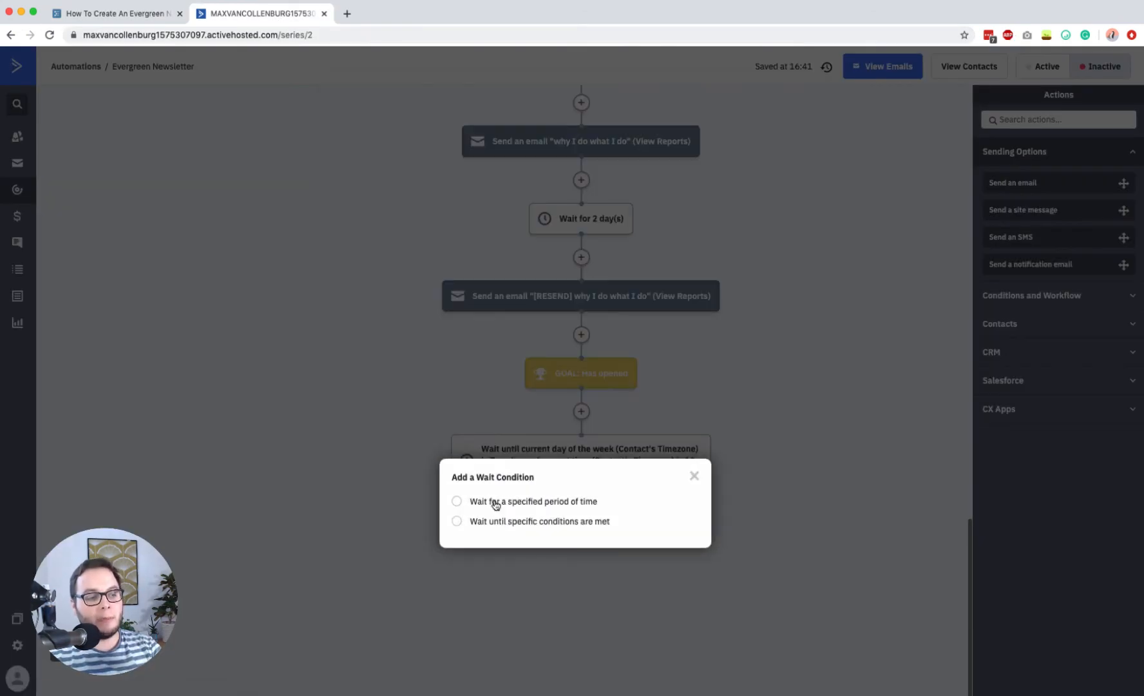
click(568, 502)
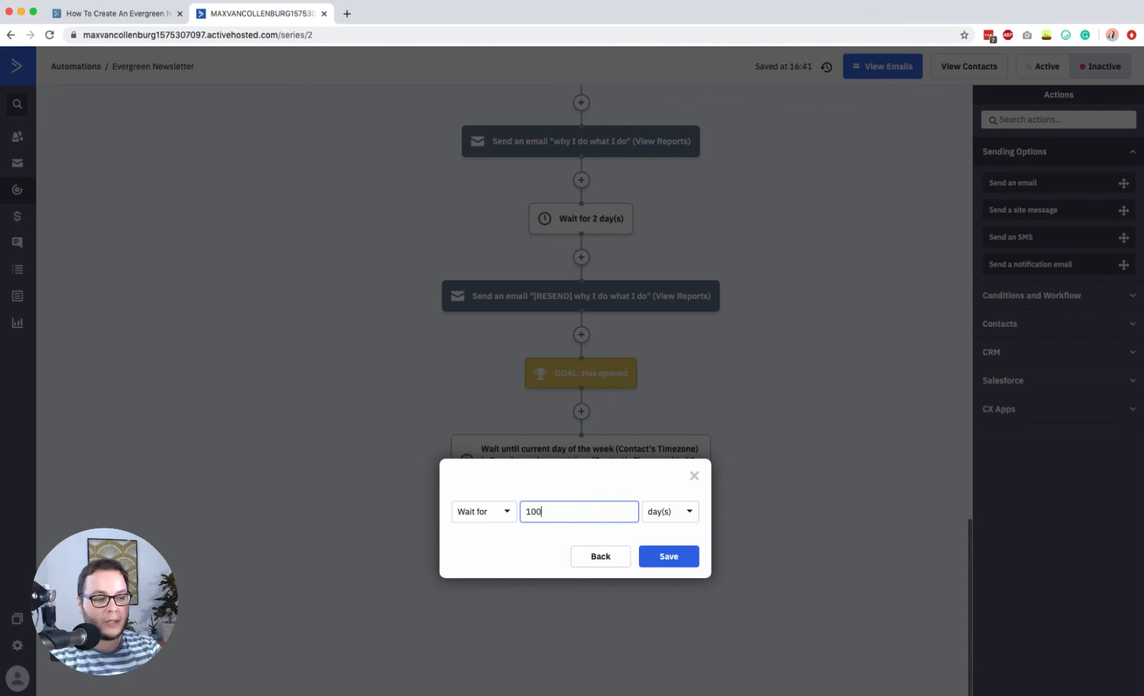
click(664, 510)
click(669, 637)
click(668, 556)
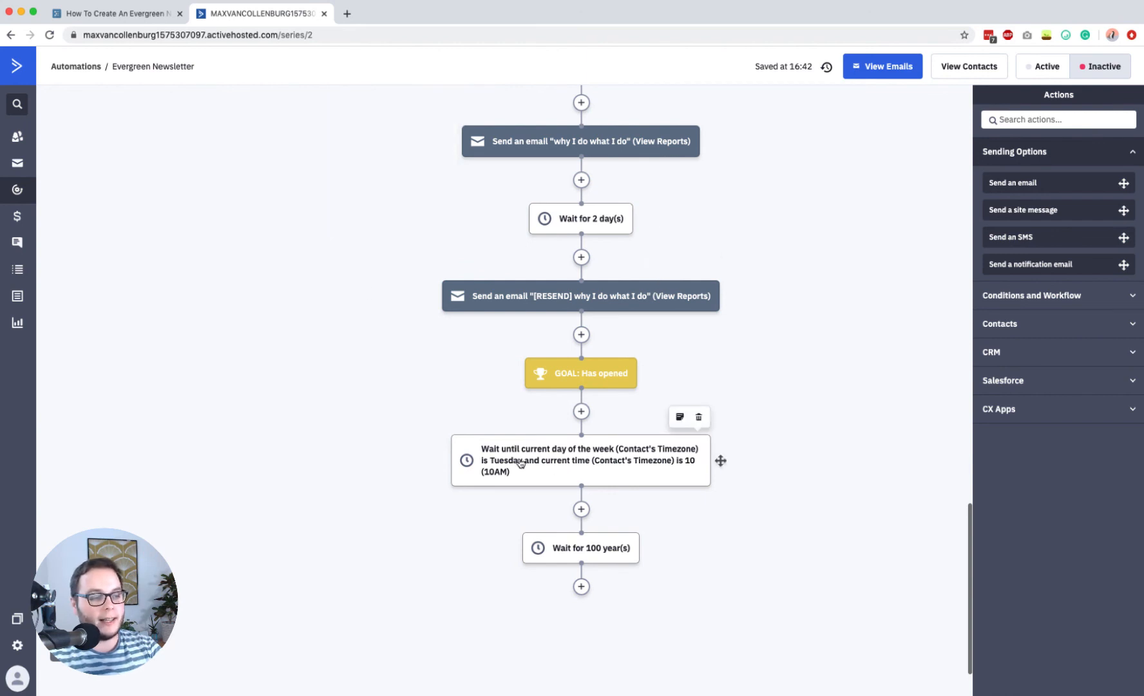
scroll(593, 502, down, 2)
click(602, 481)
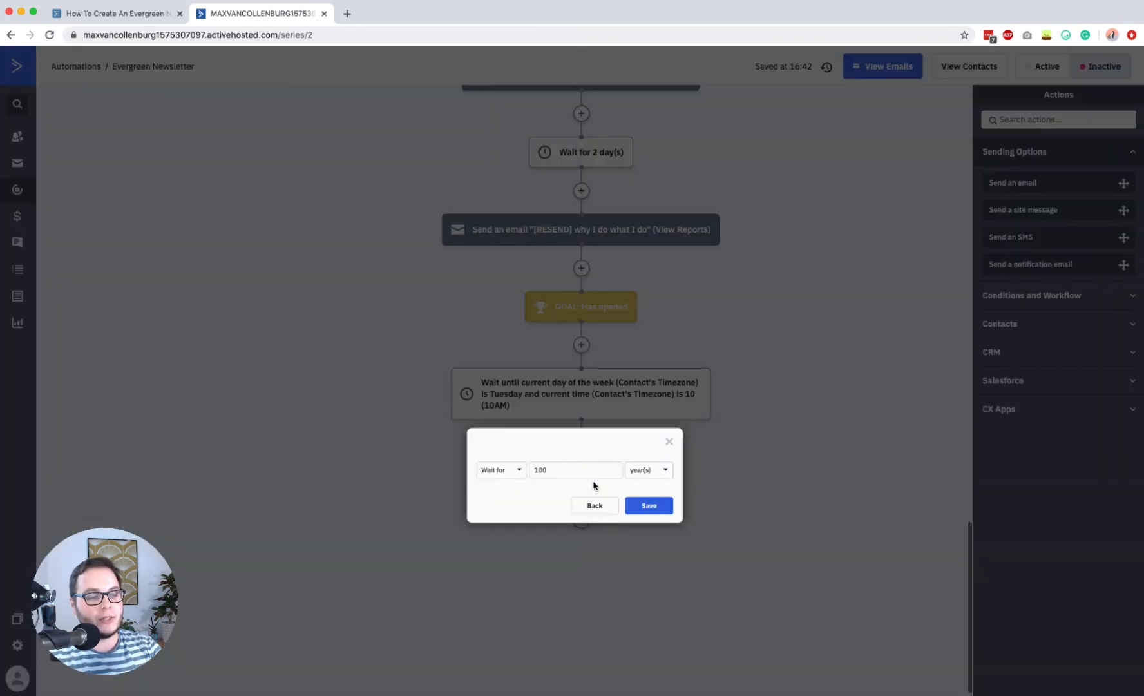
click(562, 477)
key(Tab)
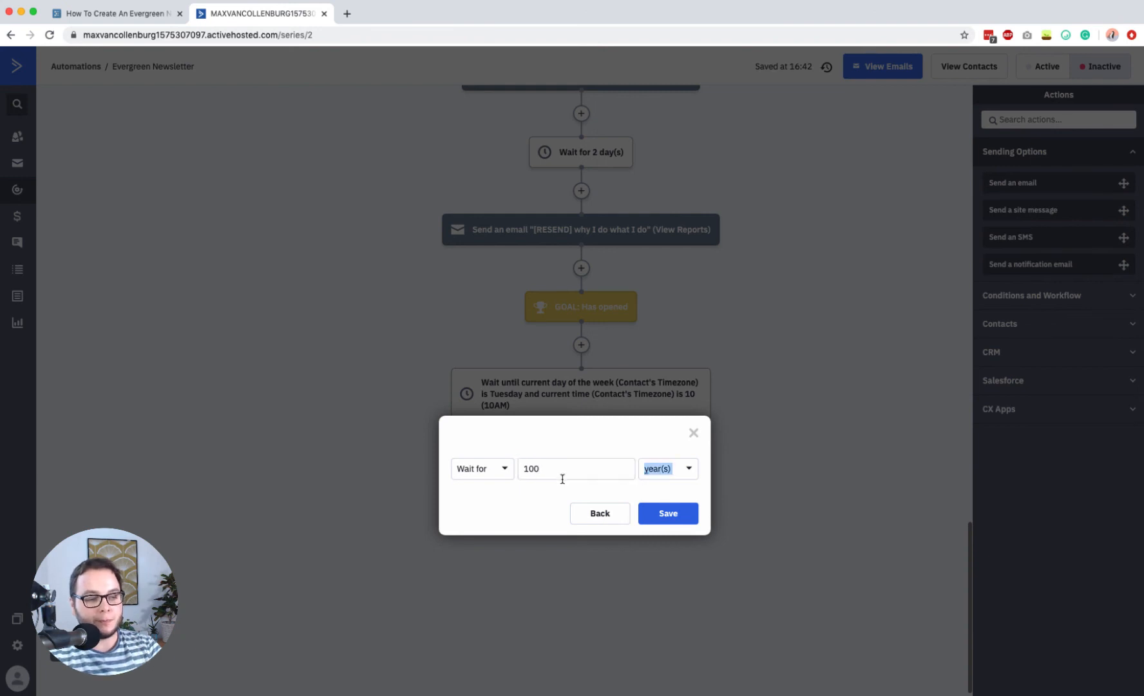
key(shift+Tab)
text(6)
click(641, 448)
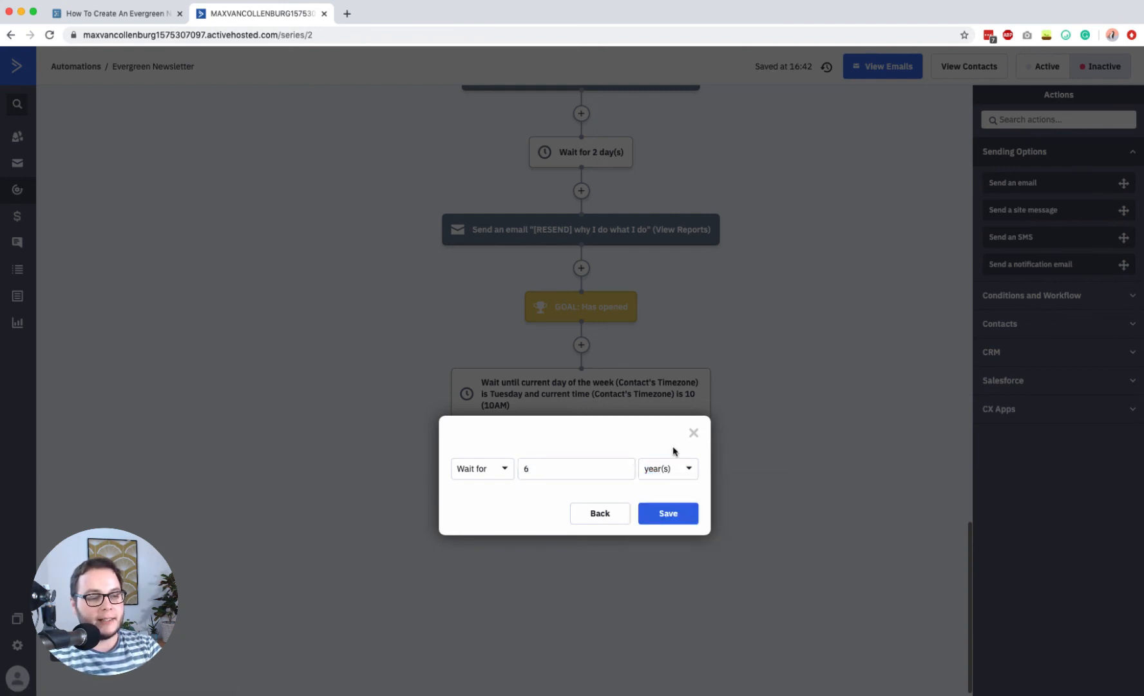
click(602, 468)
click(658, 469)
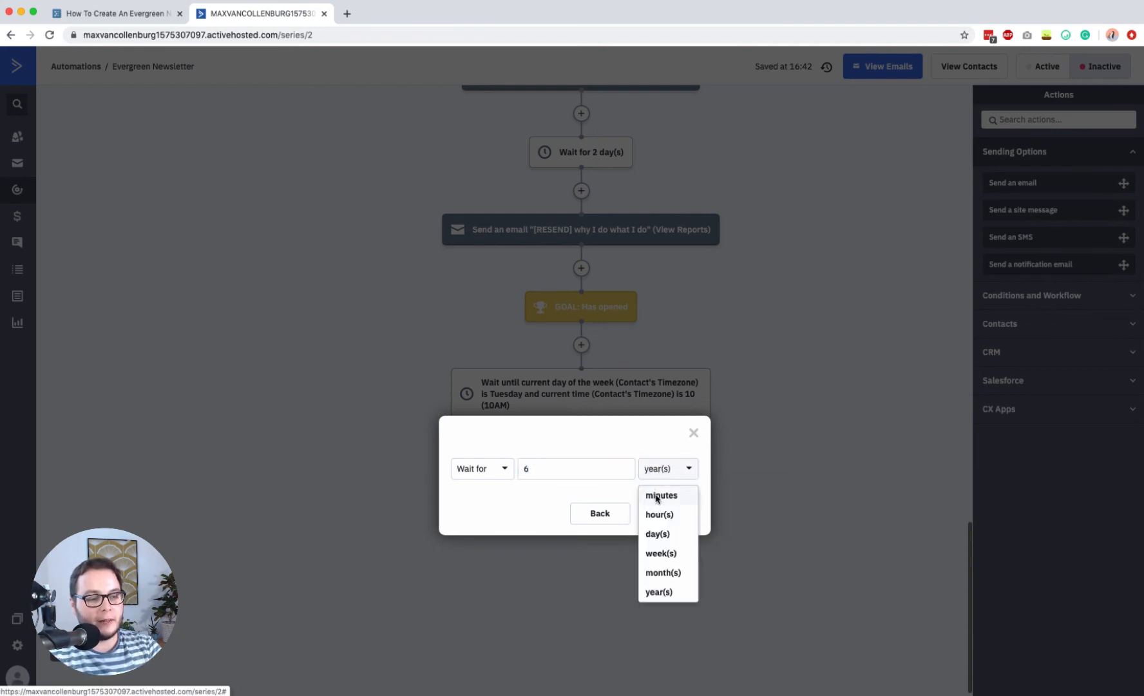
click(657, 494)
click(602, 468)
key(BackSpace)
text(5)
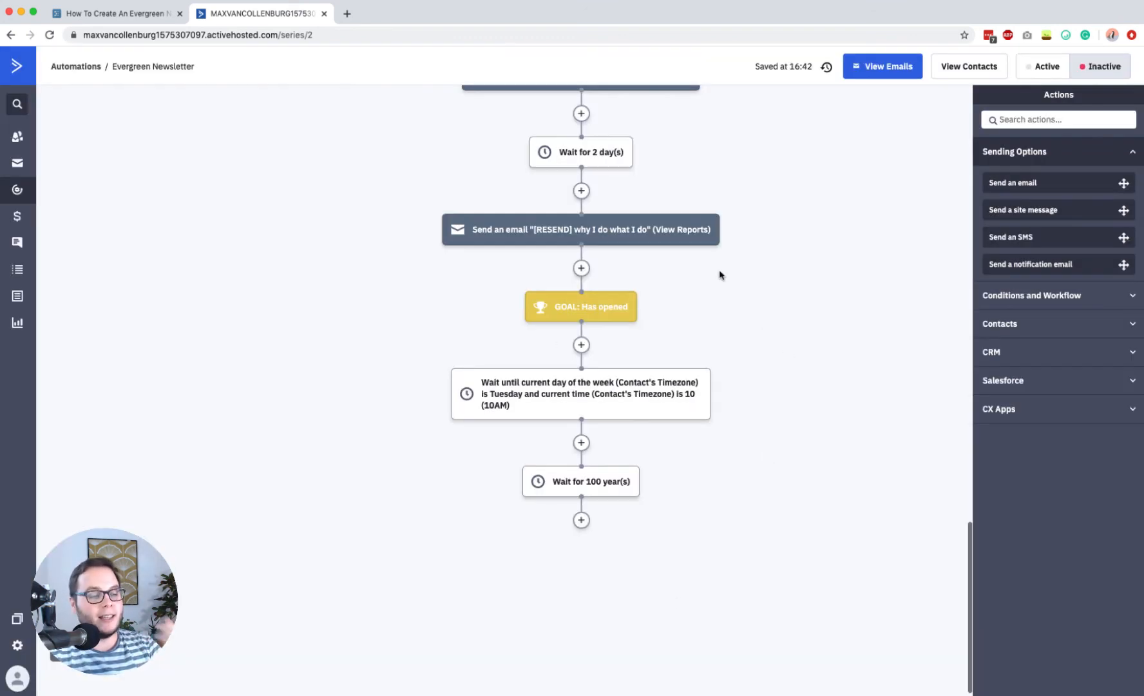
Step: Look over the automation, read WorkFlowy's tip about kicking off people who didn't open 10 emails in a row, and return to ActiveCampaign
mouse_move(604, 486)
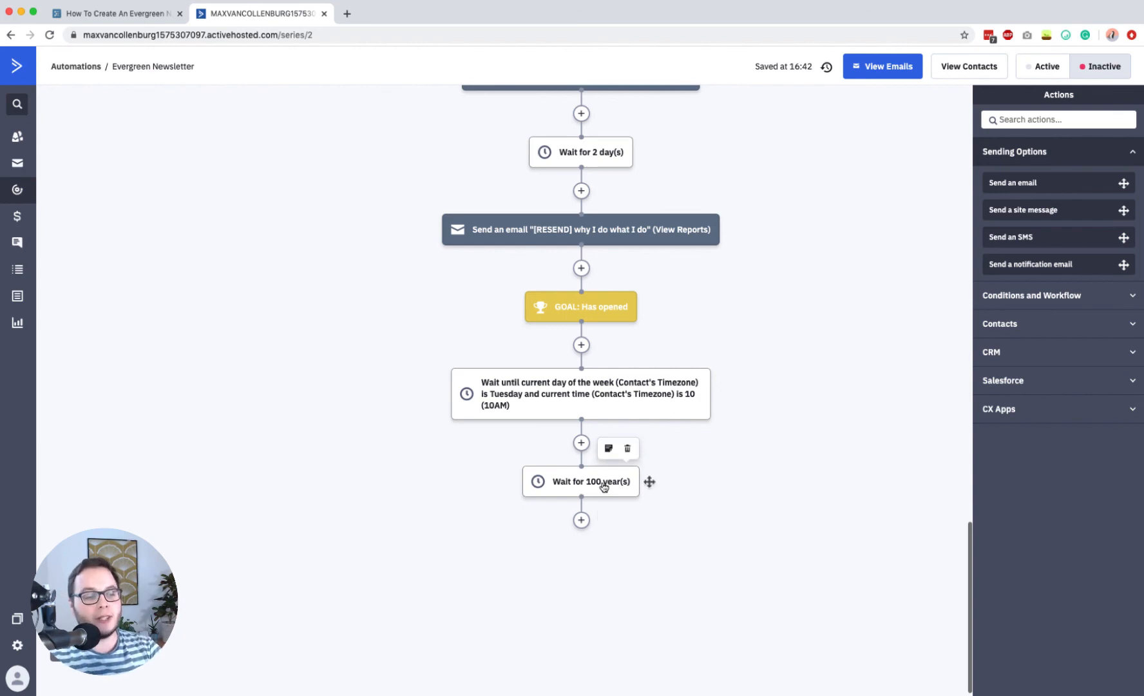
scroll(358, 373, up, 12)
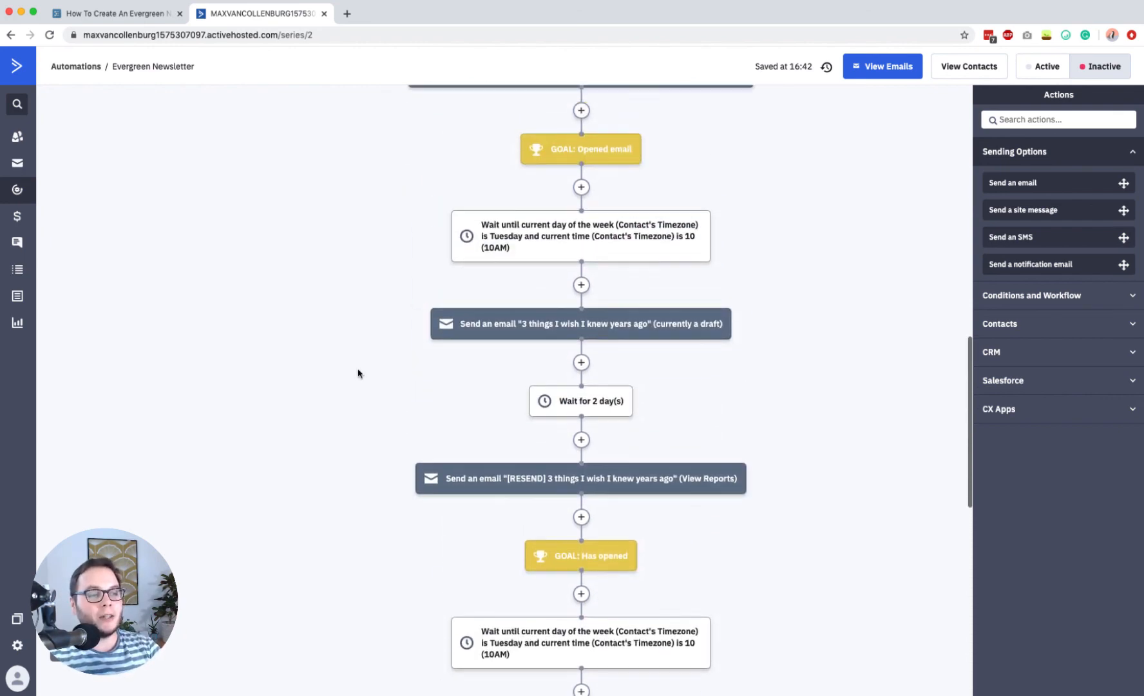
scroll(358, 373, up, 5)
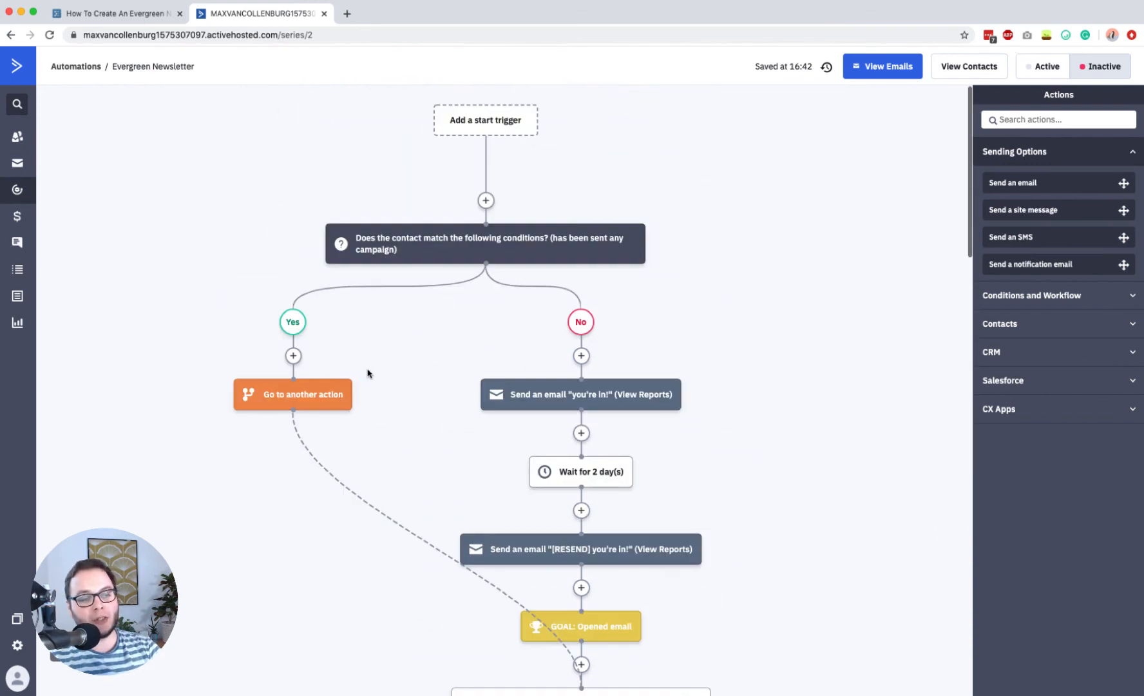
scroll(442, 348, down, 15)
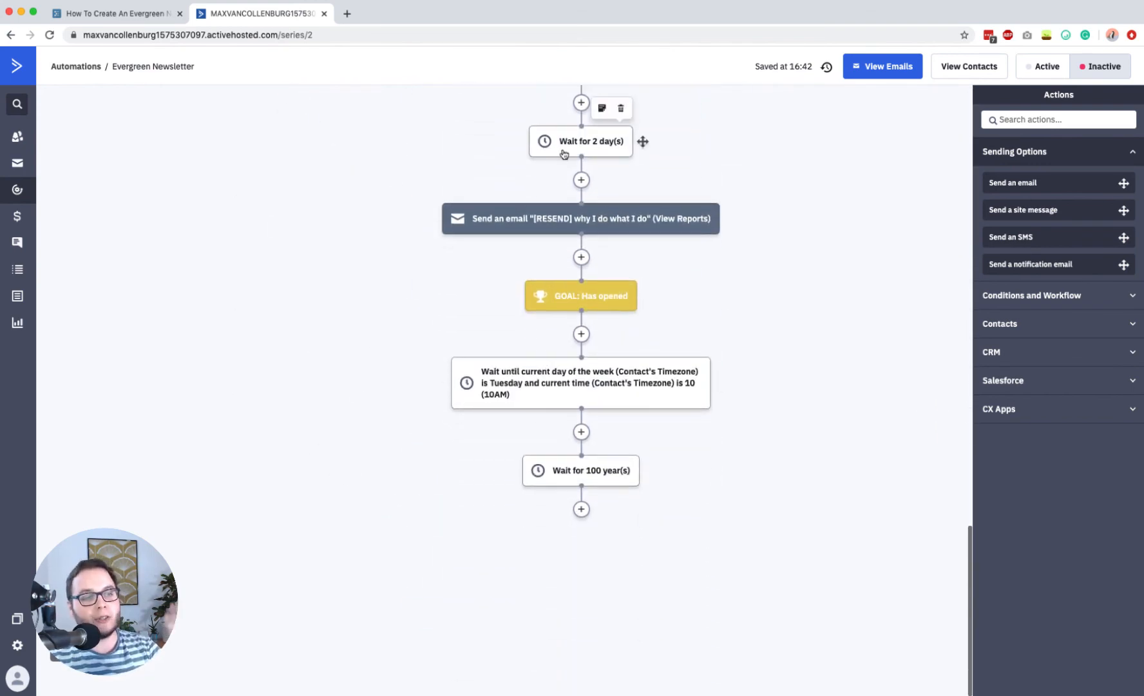
click(121, 17)
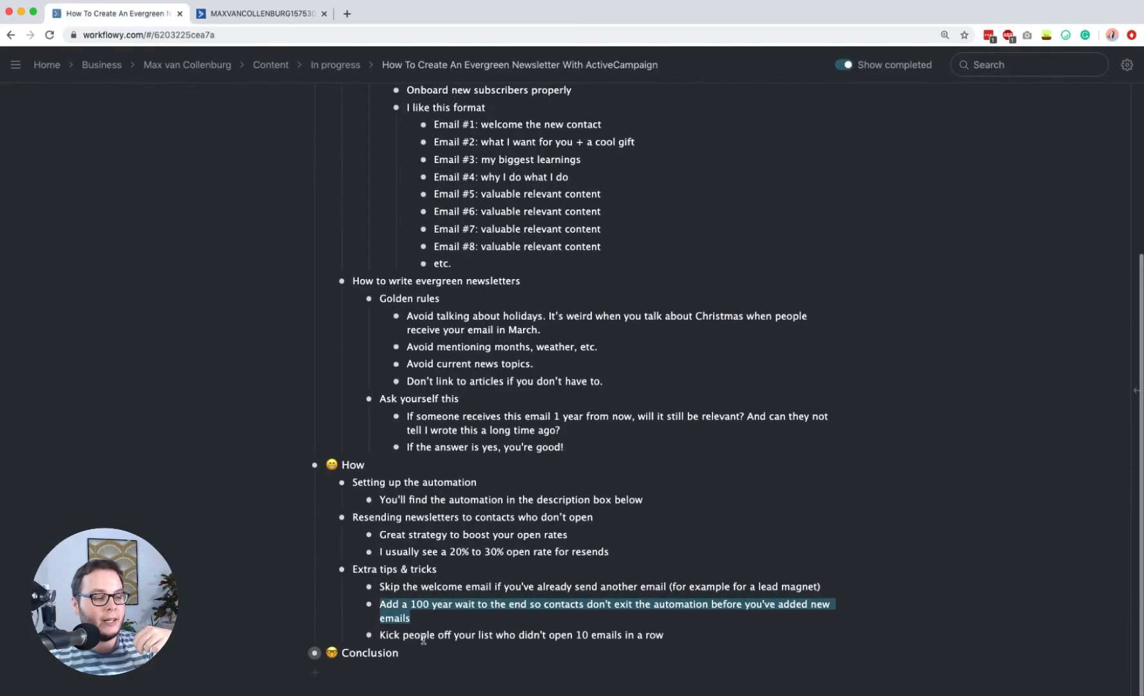
triple_click(423, 635)
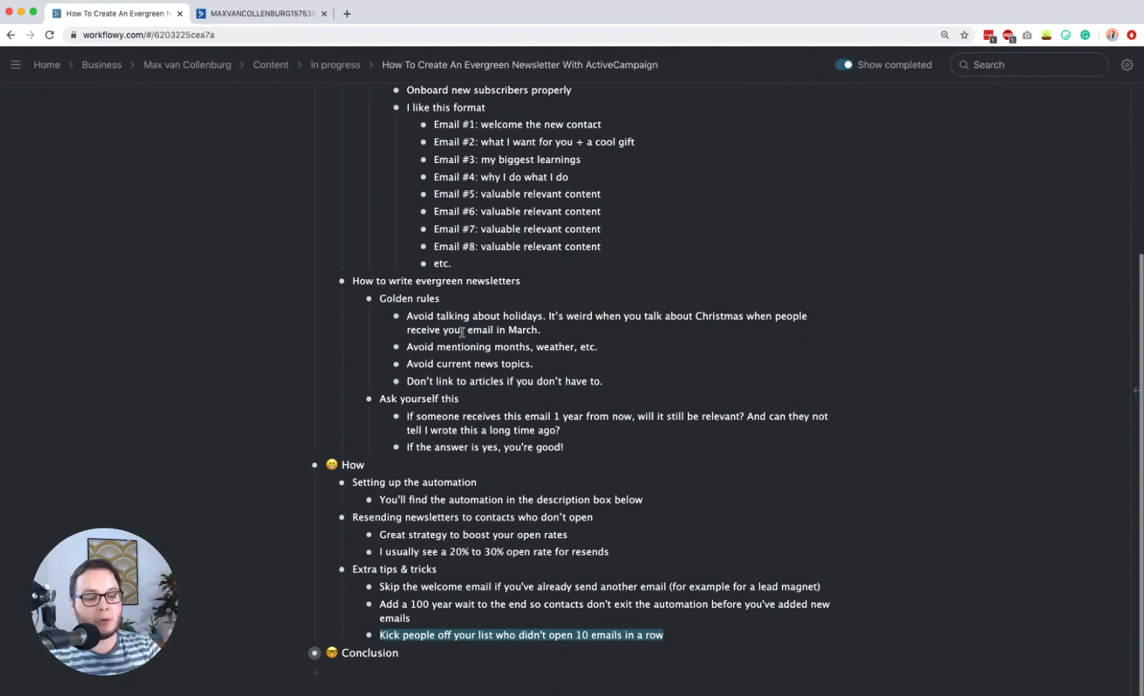
click(258, 13)
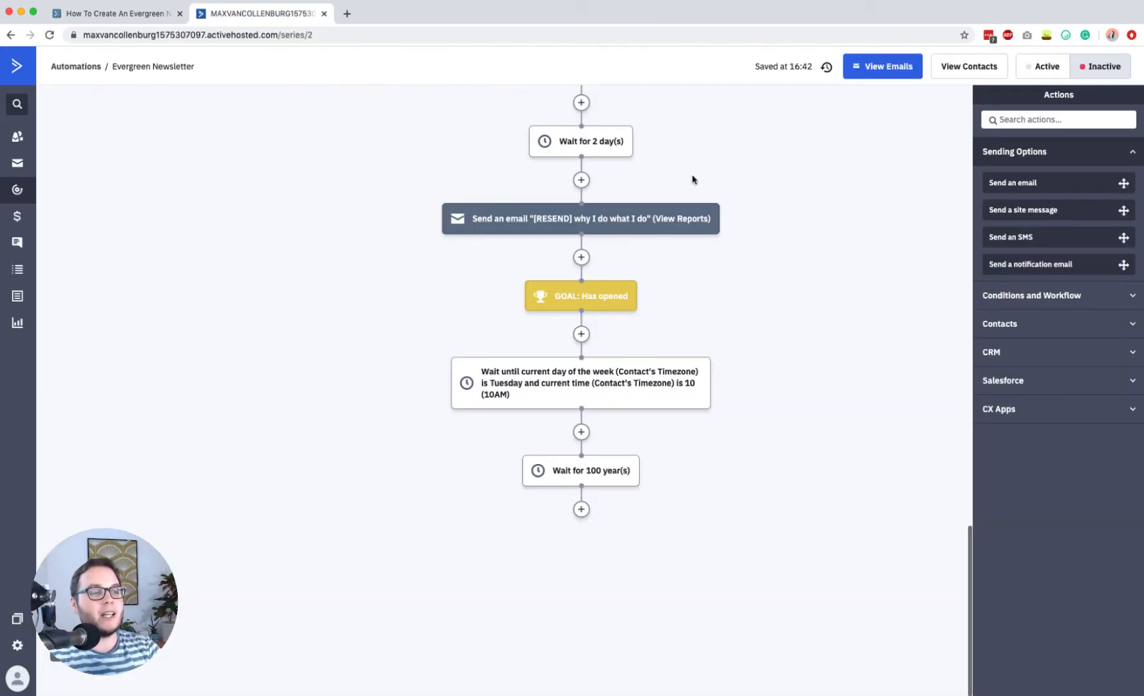
Step: Open the Forms section in a new tab, dismiss the form builder introduction, and view the contact fields under Manage Fields
scroll(740, 201, up, 15)
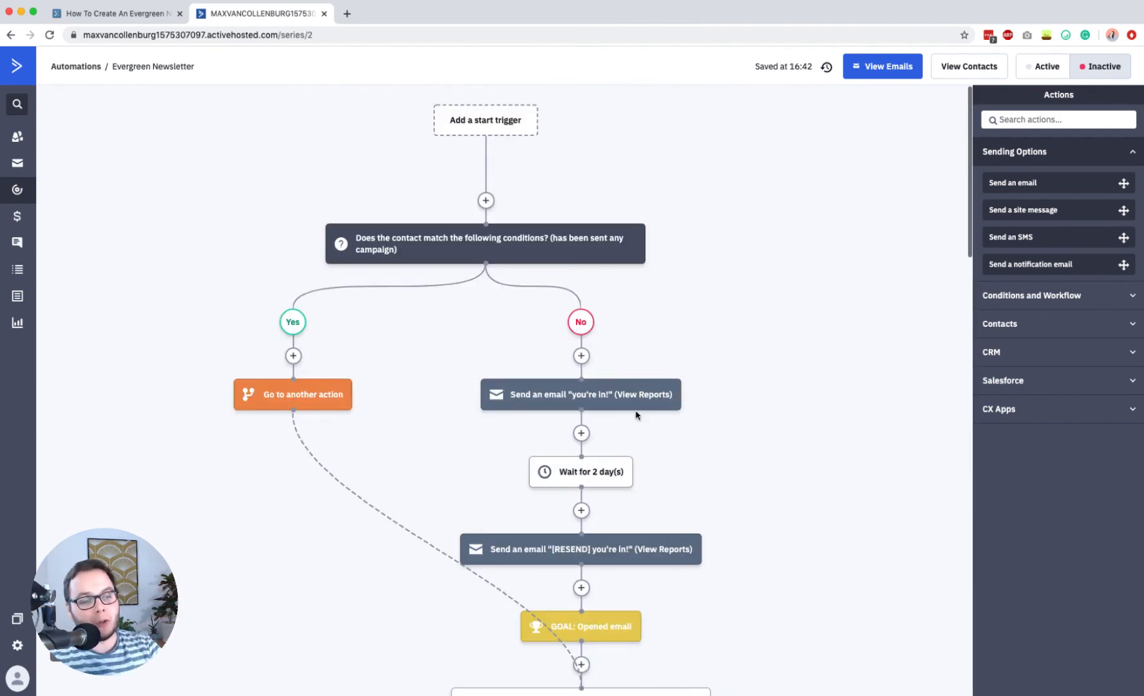
scroll(765, 409, down, 5)
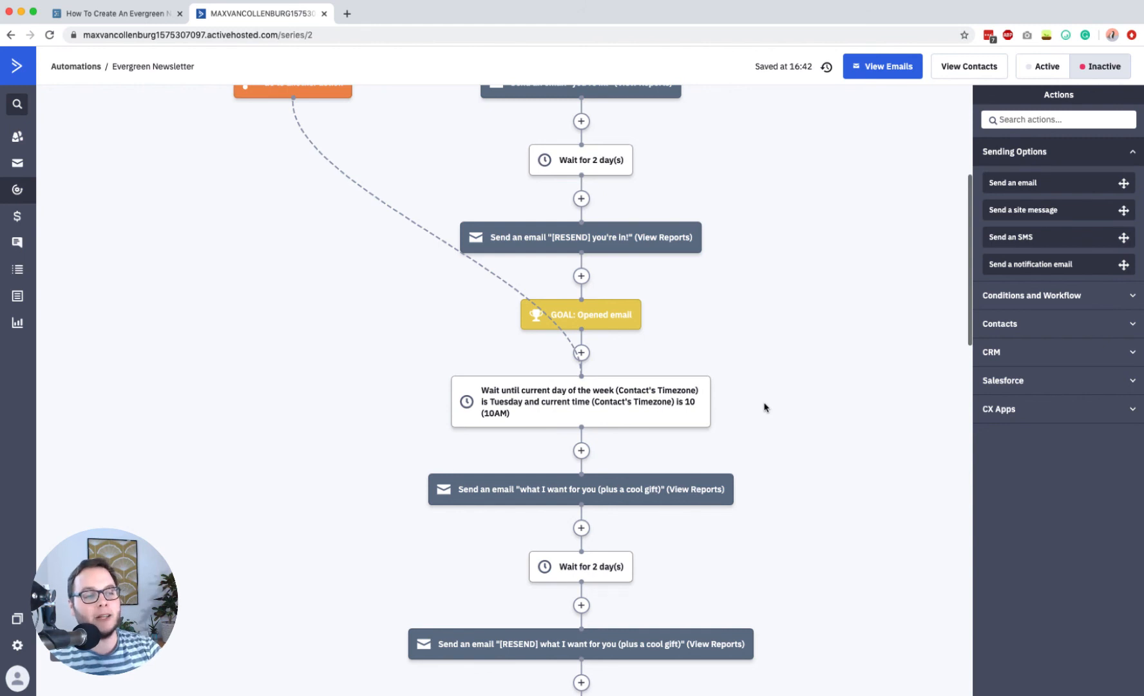
scroll(764, 407, up, 5)
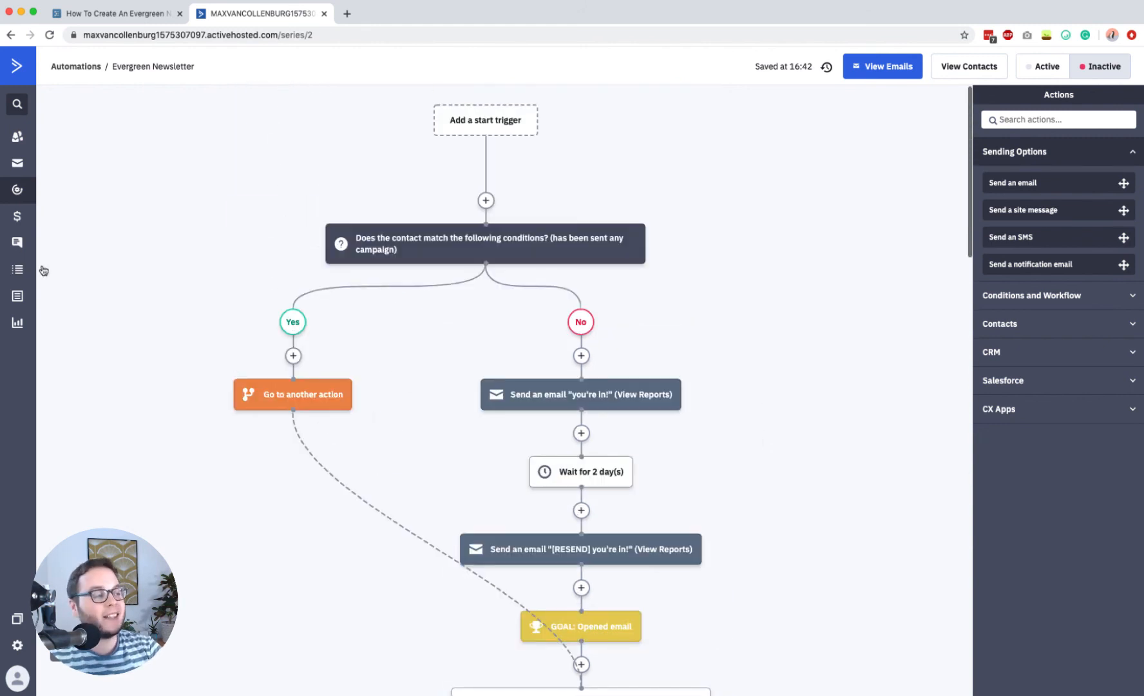
super+click(17, 296)
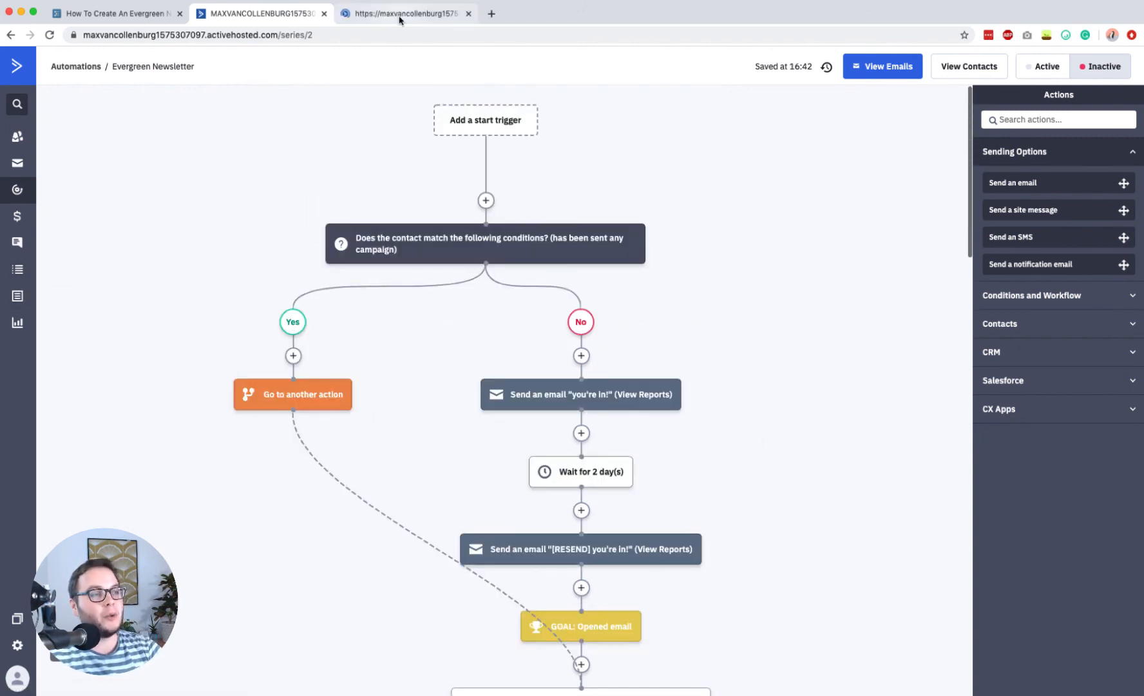
click(401, 10)
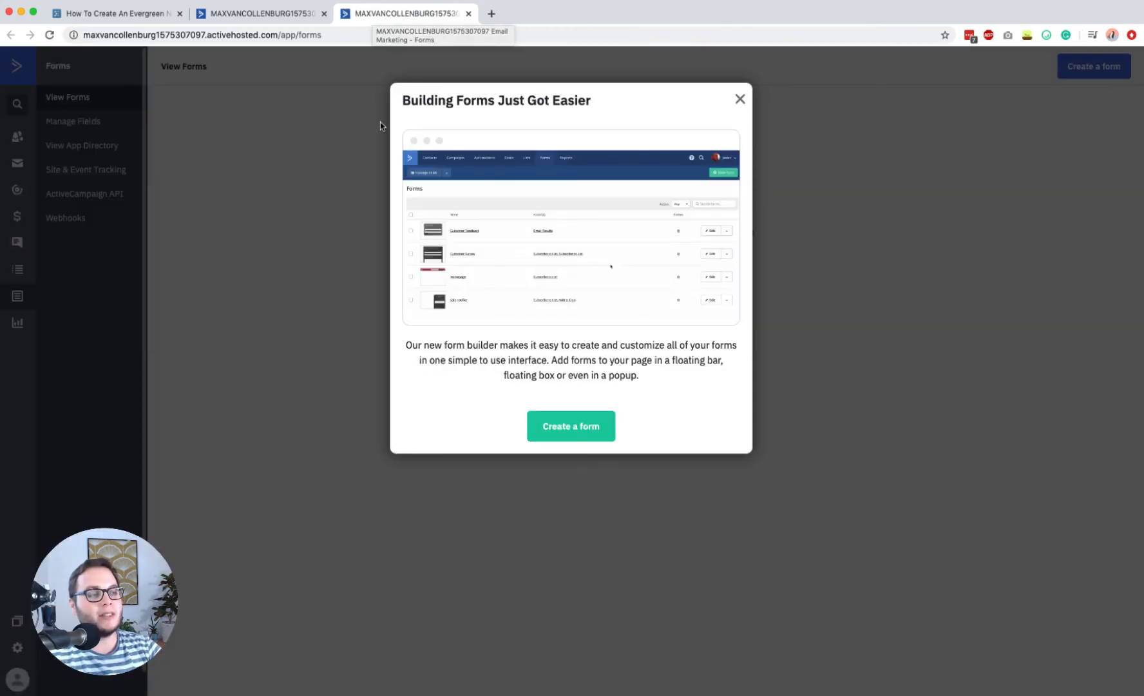
click(739, 97)
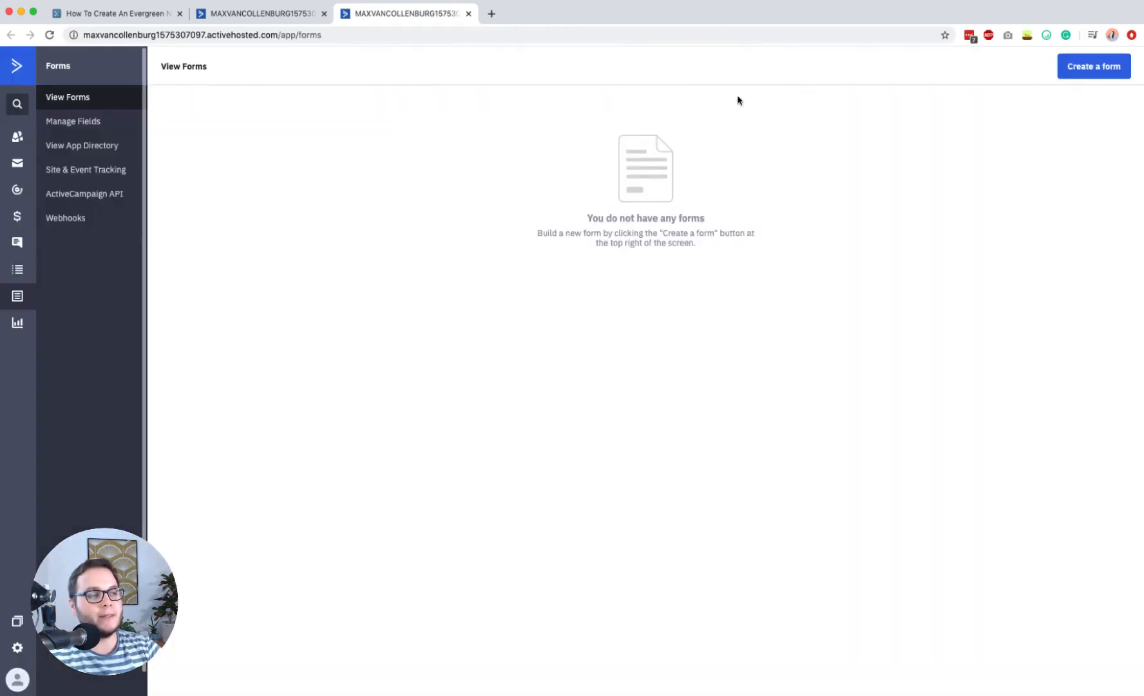
click(93, 123)
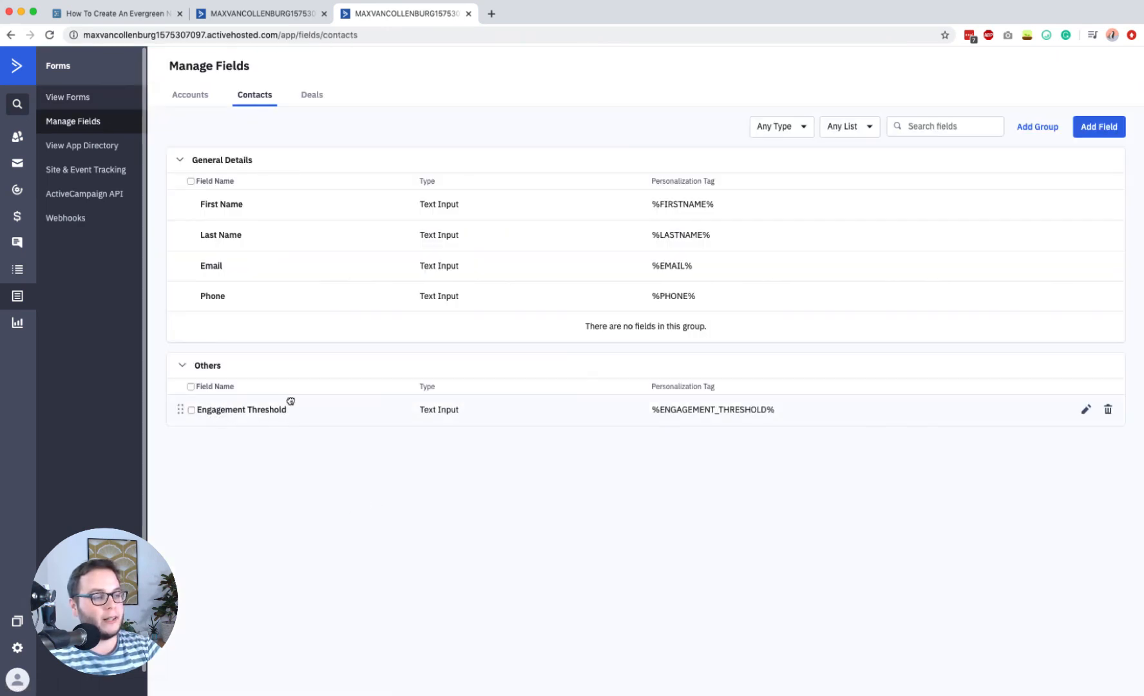
Step: In the Evergreen Newsletter automation, insert a Math Operation before the "you're in!" email that adds 1 to Engagement Threshold
click(263, 13)
scroll(603, 353, down, 3)
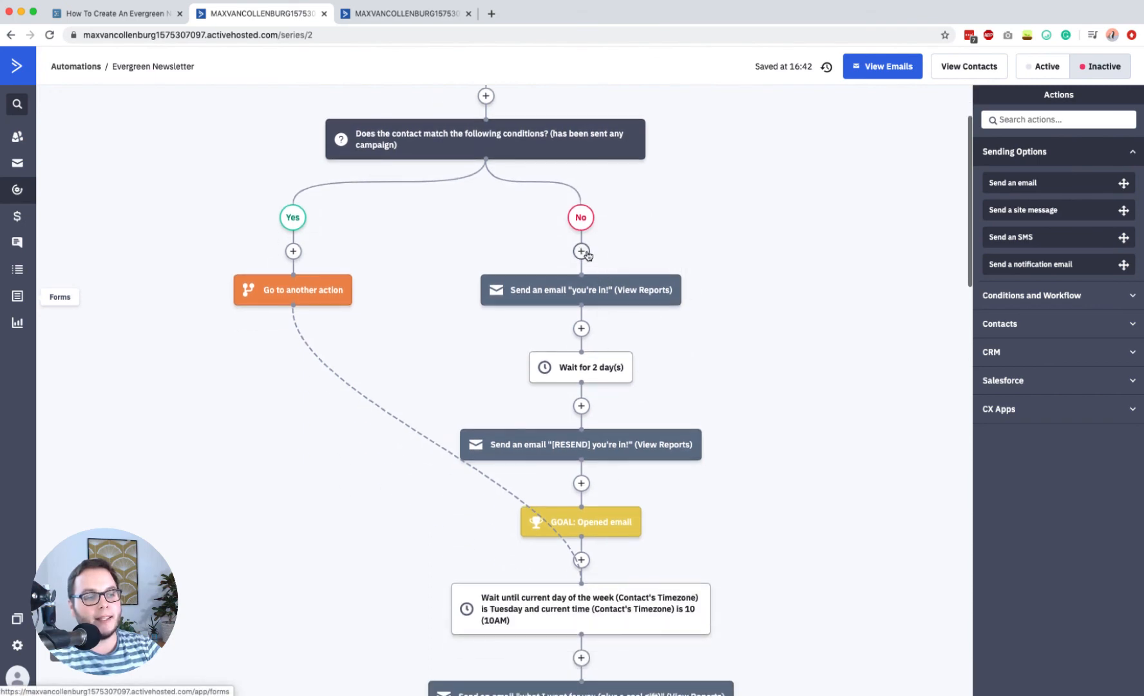
click(581, 251)
click(597, 517)
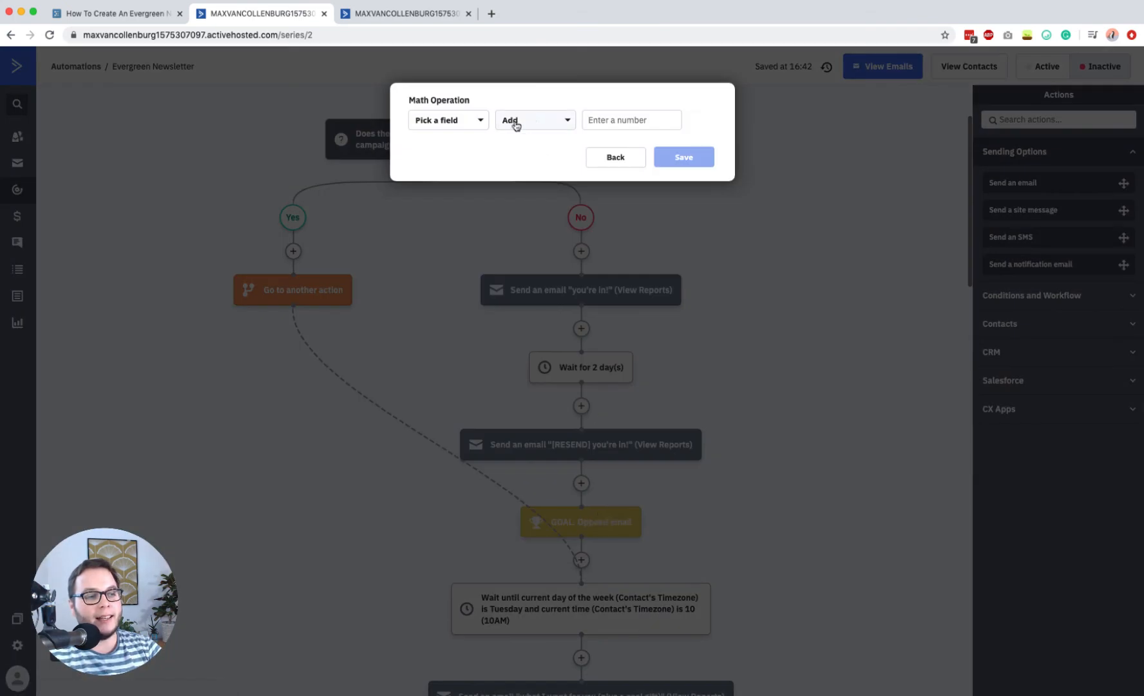
click(444, 128)
click(445, 148)
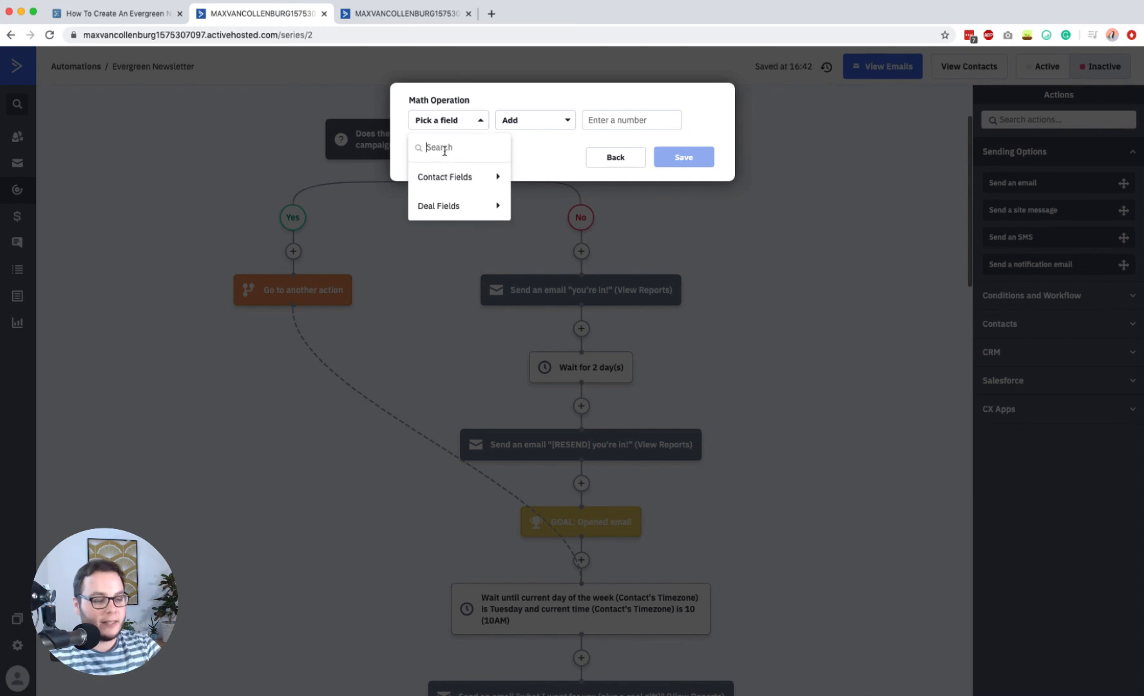
text(engag)
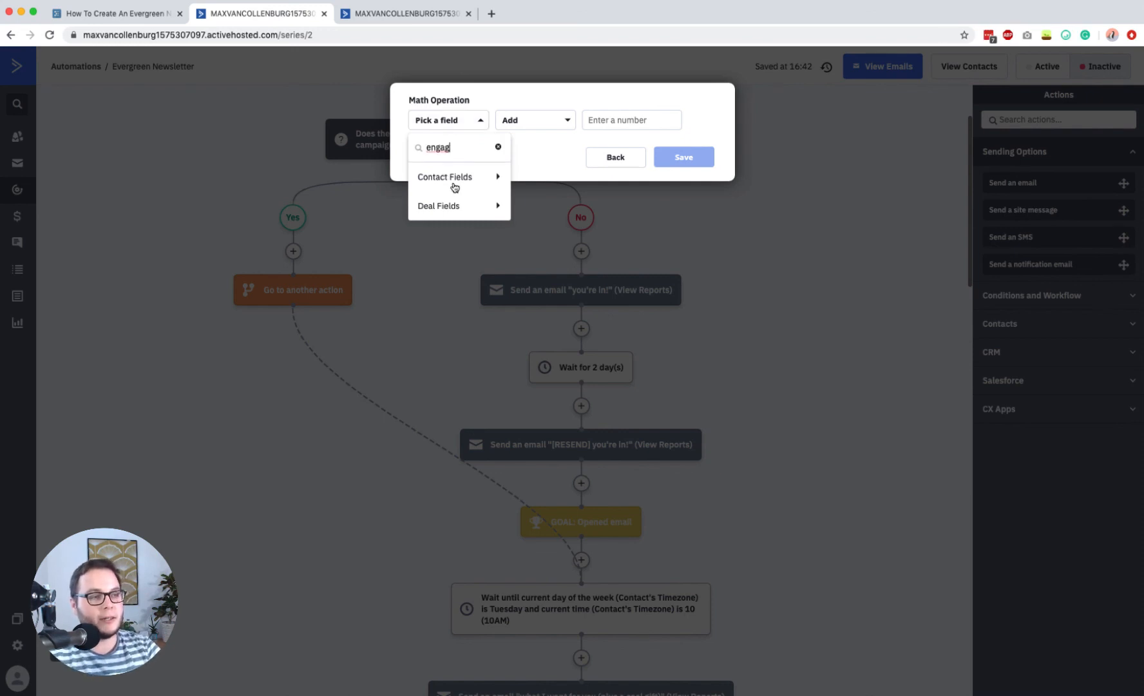
click(455, 184)
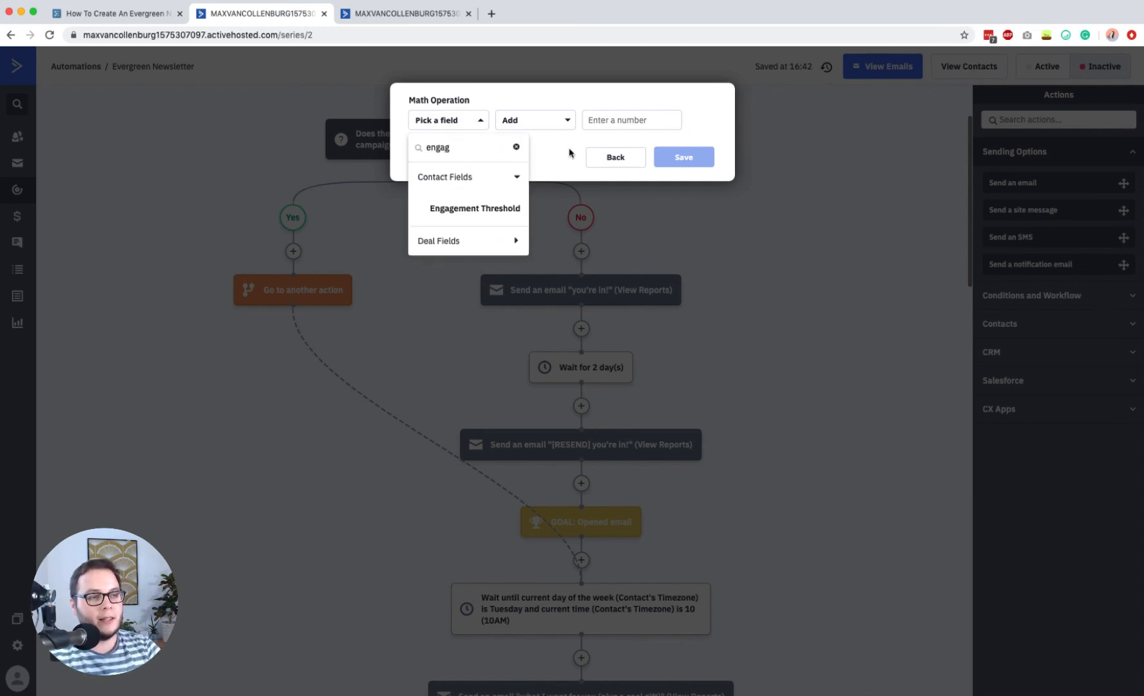
click(508, 208)
click(609, 126)
text(1)
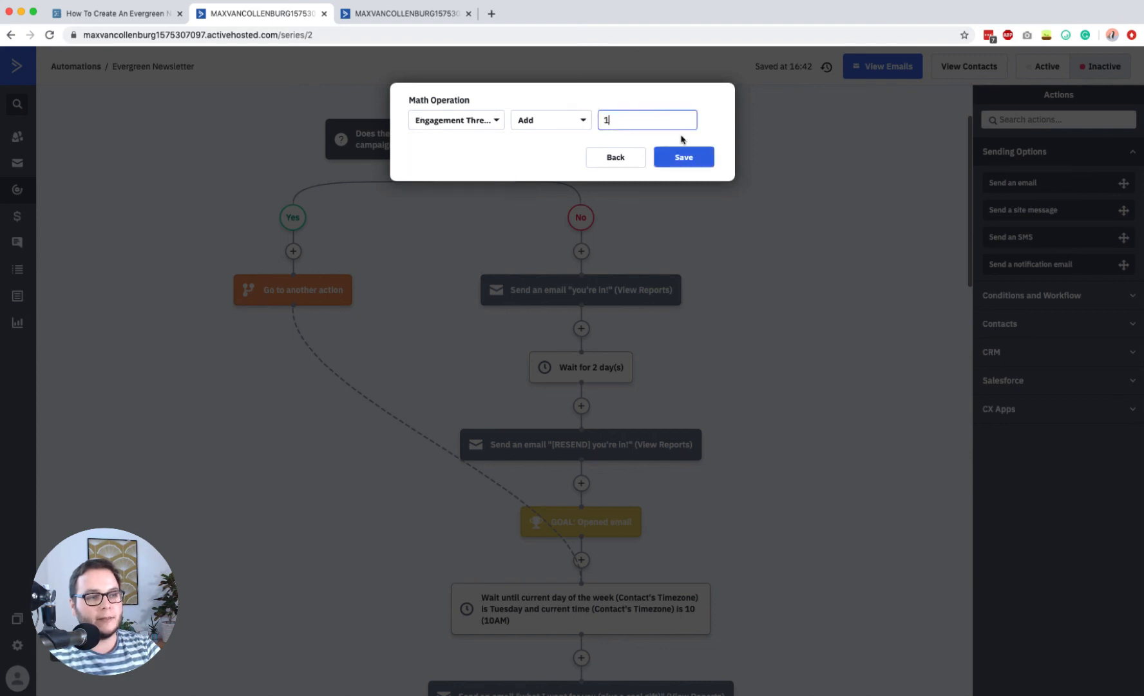
click(684, 156)
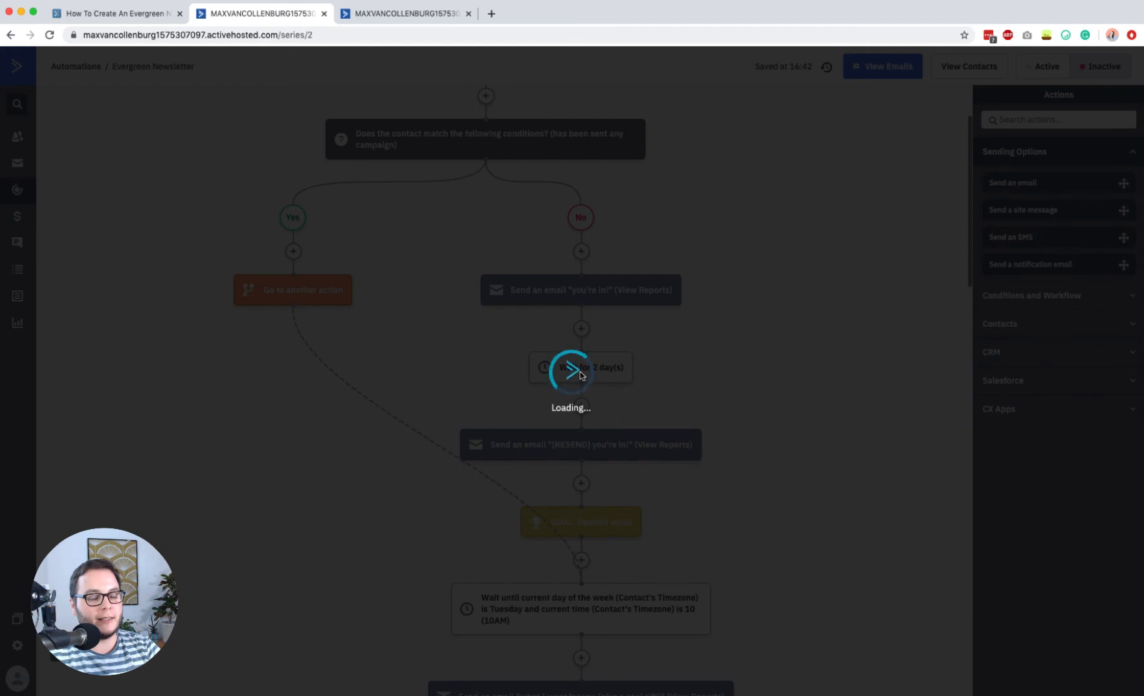
Step: Move one of the two "Add 1 to Engagement Threshold" actions as a single action between the 2-day wait and the "[RESEND] you're in!" email
scroll(596, 323, down, 2)
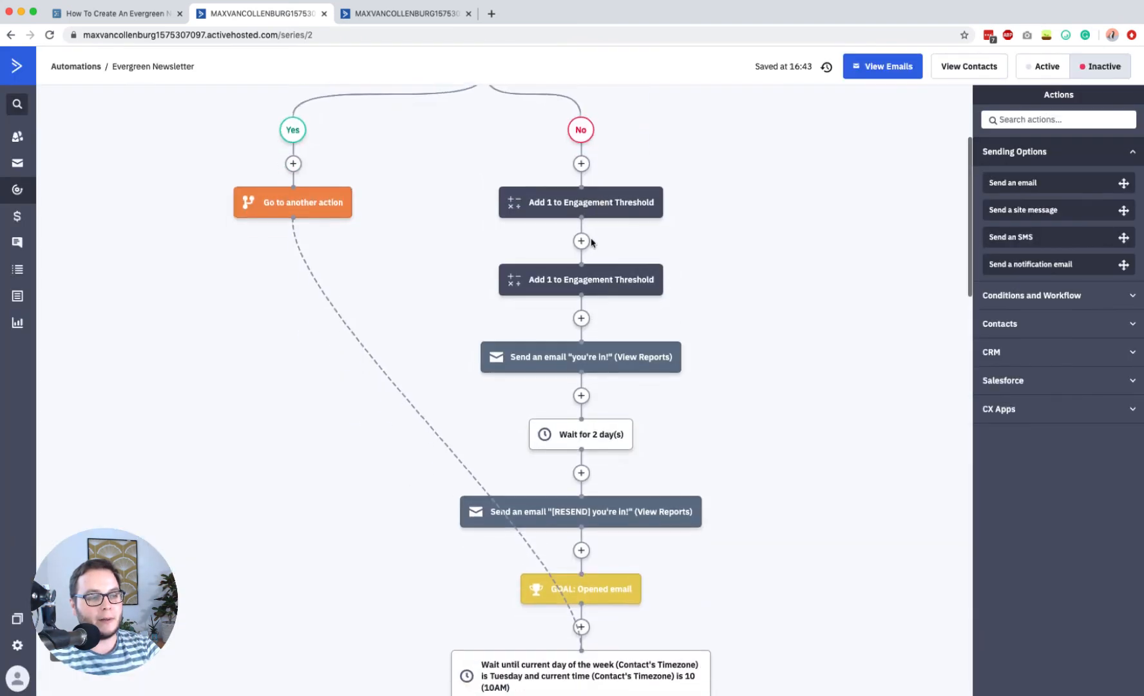
drag(583, 213, 578, 480)
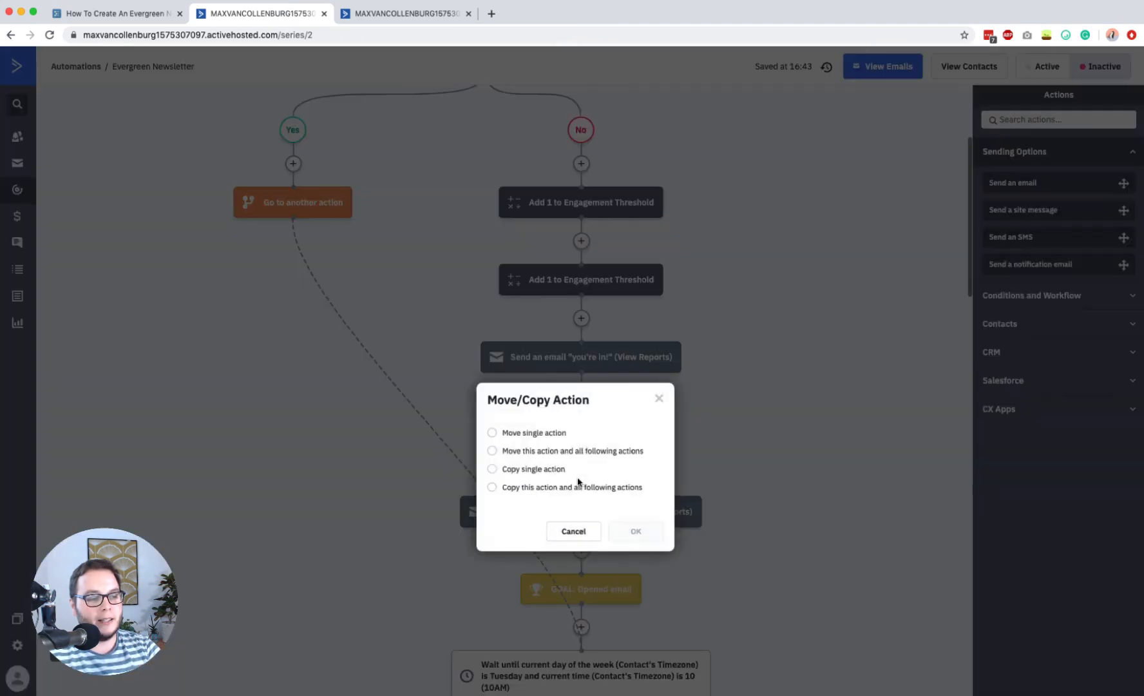
click(528, 431)
click(638, 535)
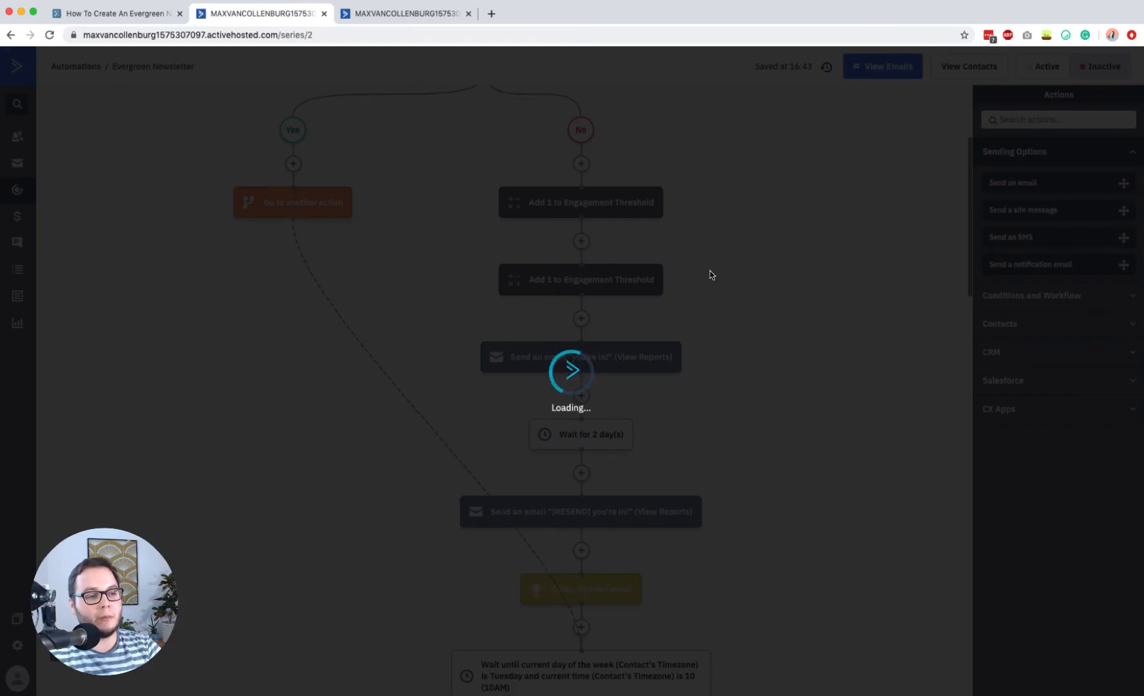
scroll(745, 326, down, 2)
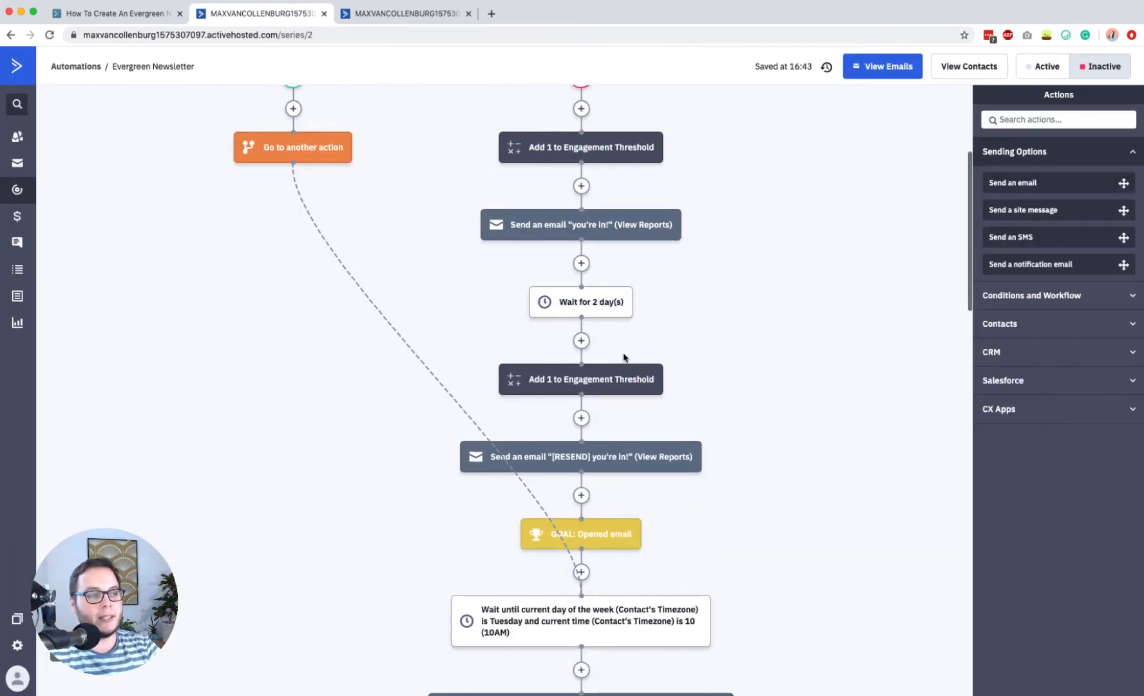
scroll(433, 242, up, 3)
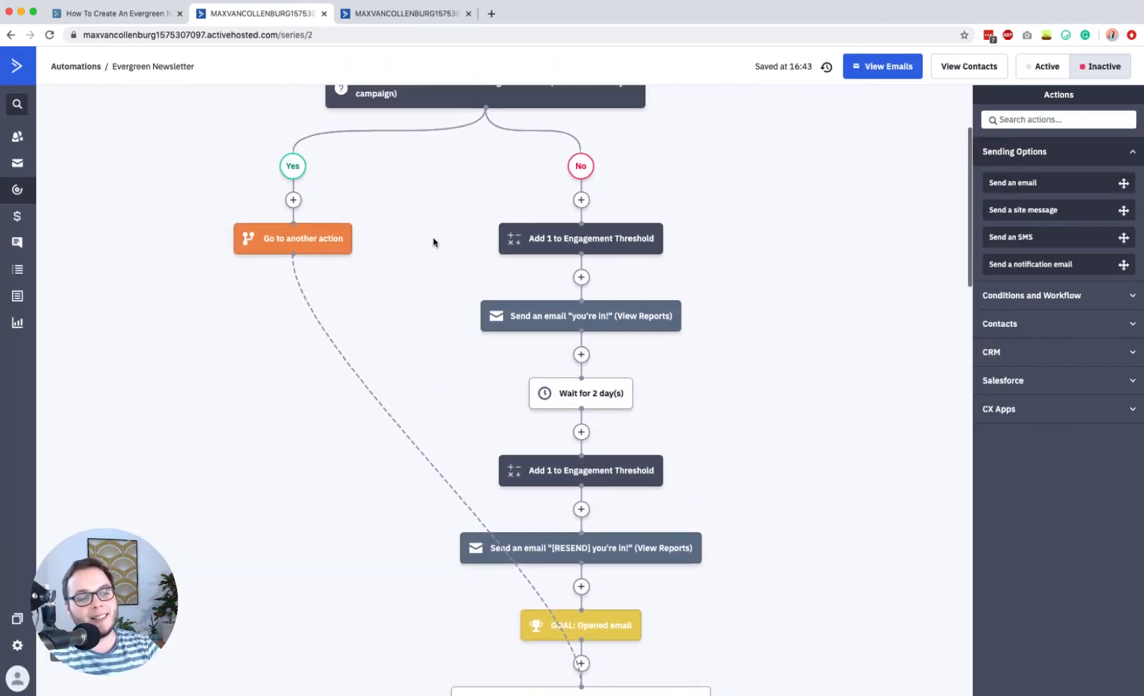
mouse_move(567, 242)
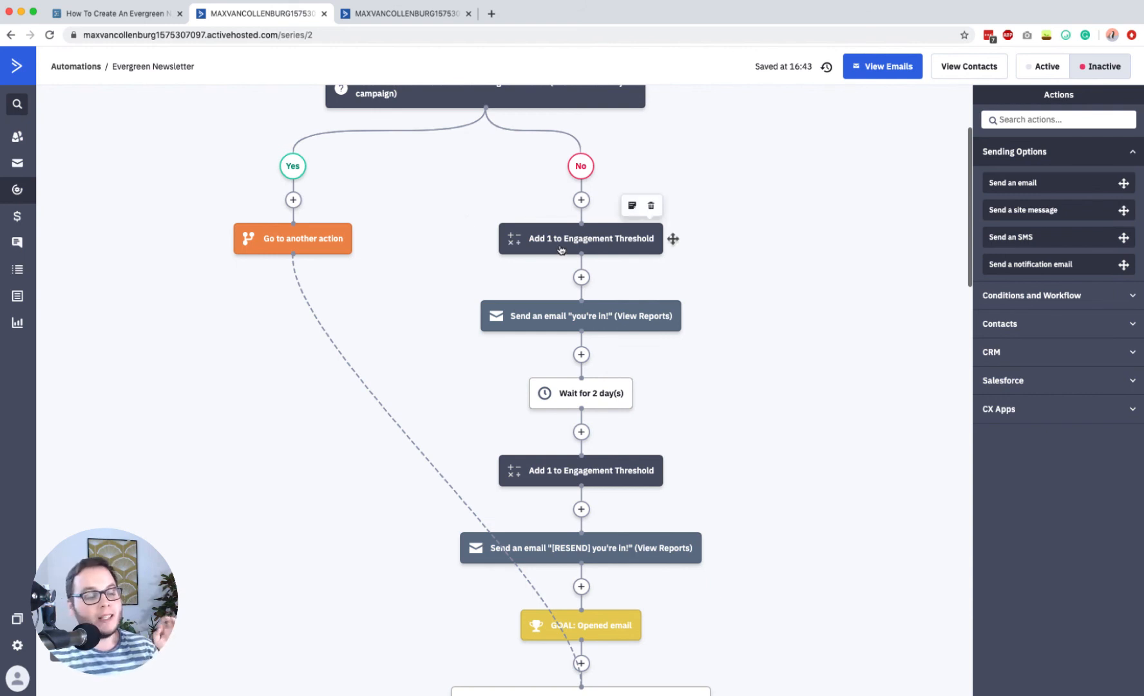
scroll(560, 250, down, 2)
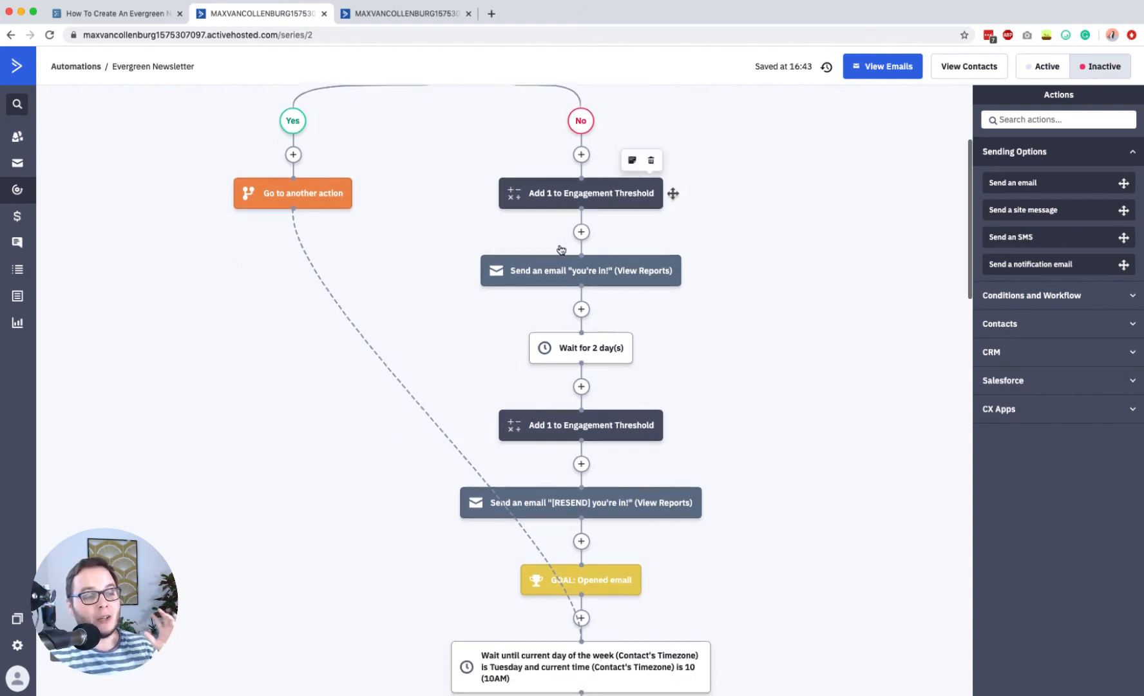
mouse_move(602, 409)
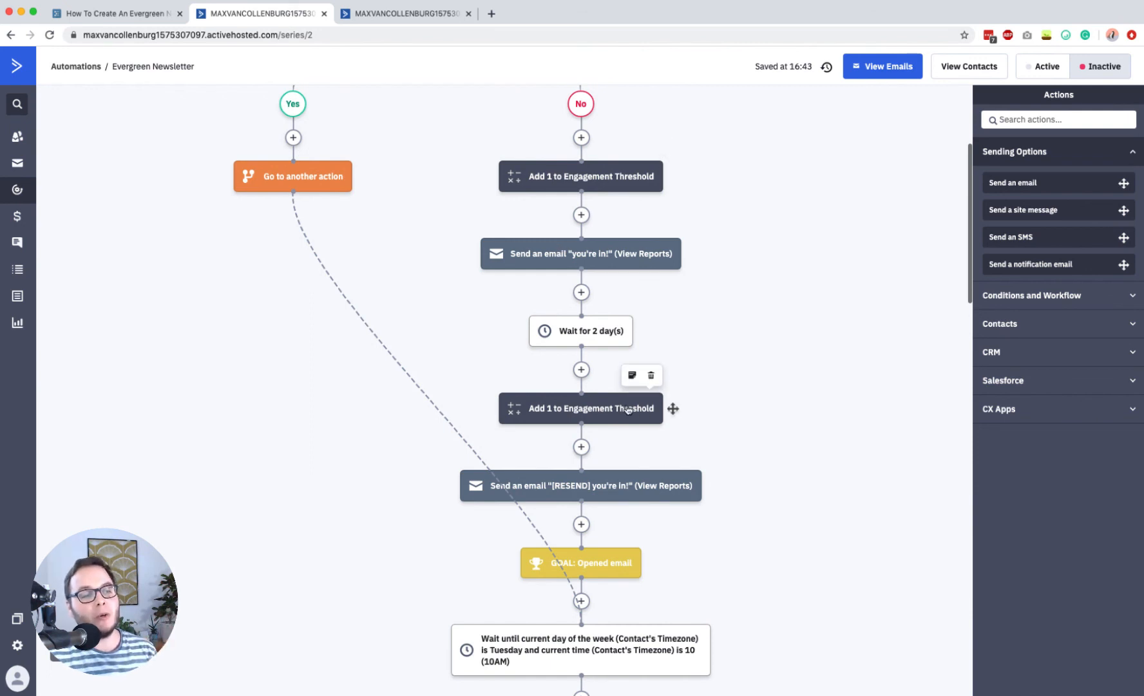
Step: Switch to the WorkFlowy outline, look over the extra tips, and expand the Conclusion section
click(145, 21)
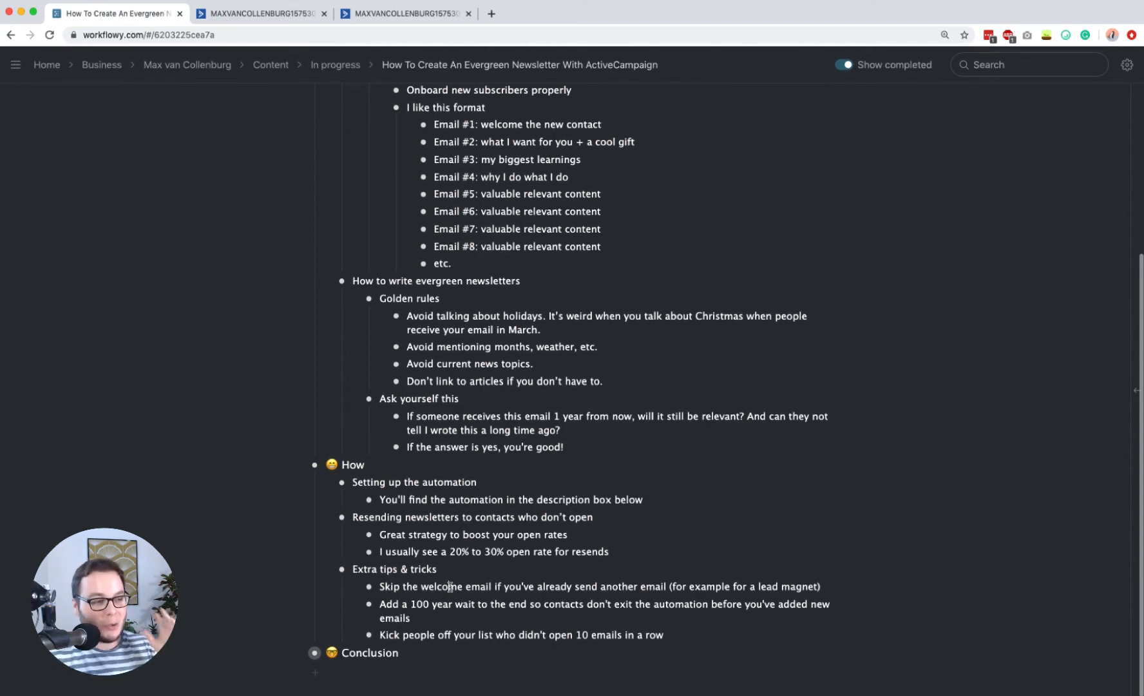
scroll(450, 587, up, 5)
scroll(450, 584, down, 6)
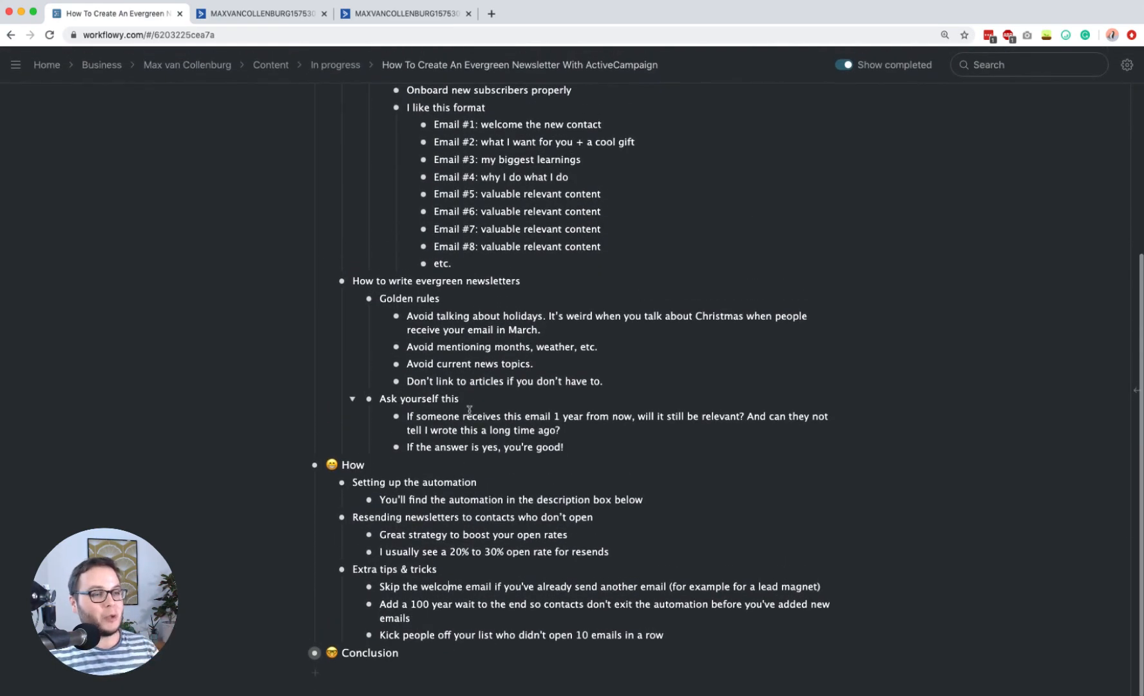
click(301, 652)
scroll(387, 611, down, 2)
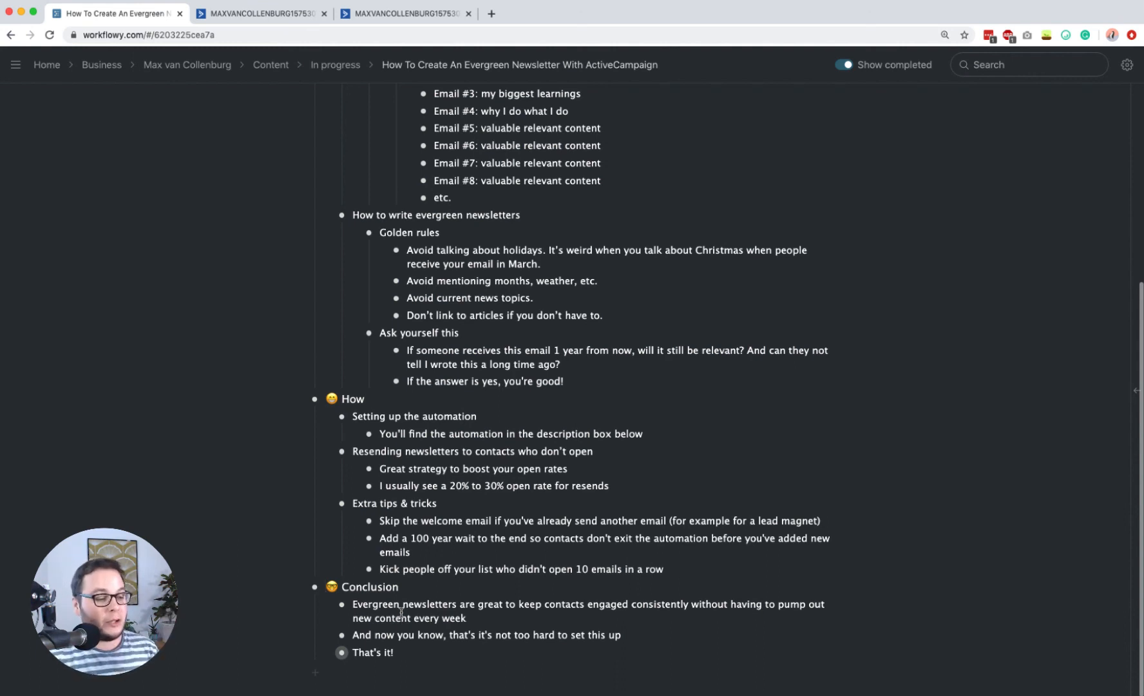
Step: Return to the ActiveCampaign automation and review its flow from the start trigger through the first emails, resends, goals and Tuesday waits
click(381, 14)
click(312, 25)
scroll(476, 213, up, 4)
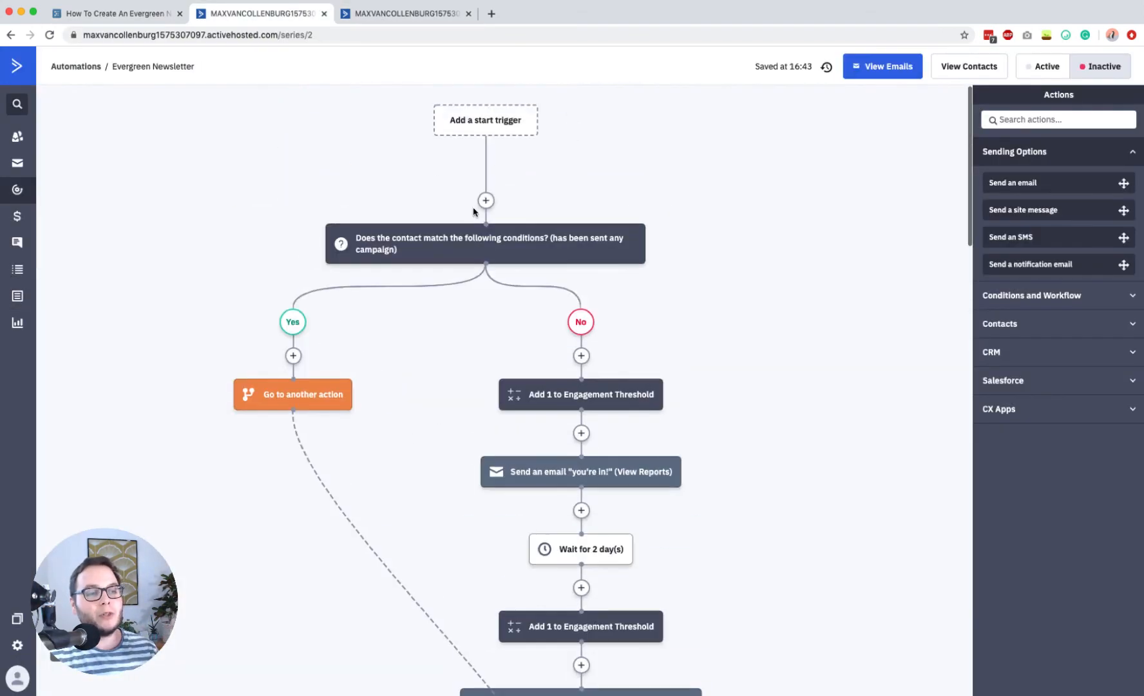
scroll(651, 531, down, 5)
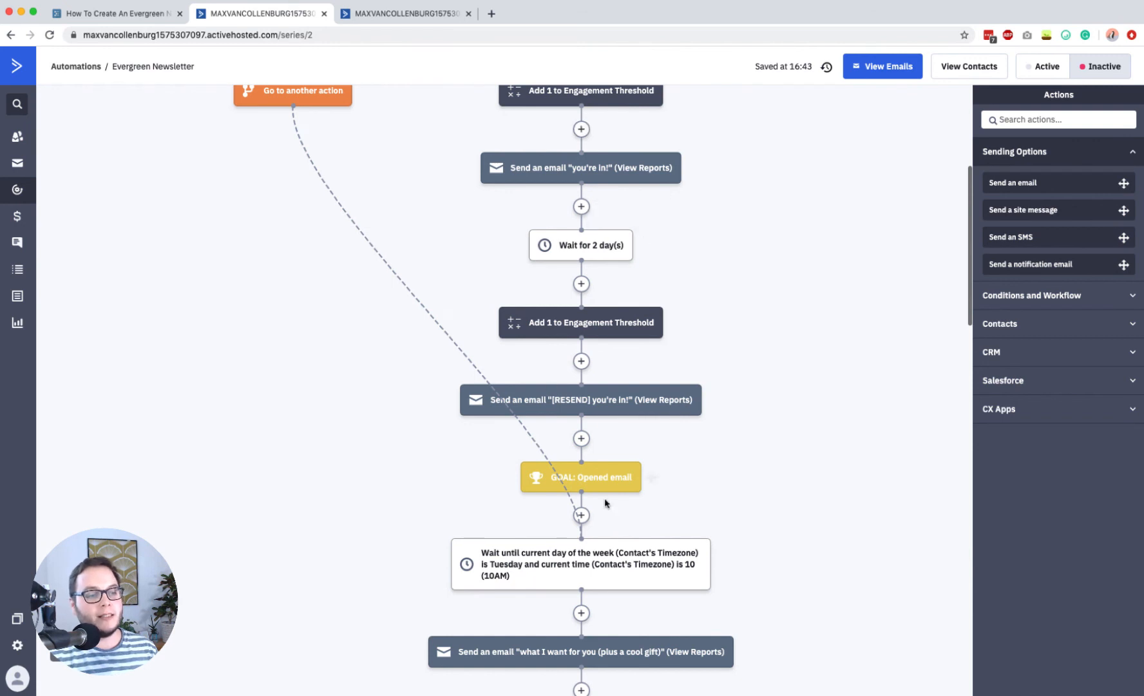
mouse_move(608, 391)
scroll(608, 391, down, 3)
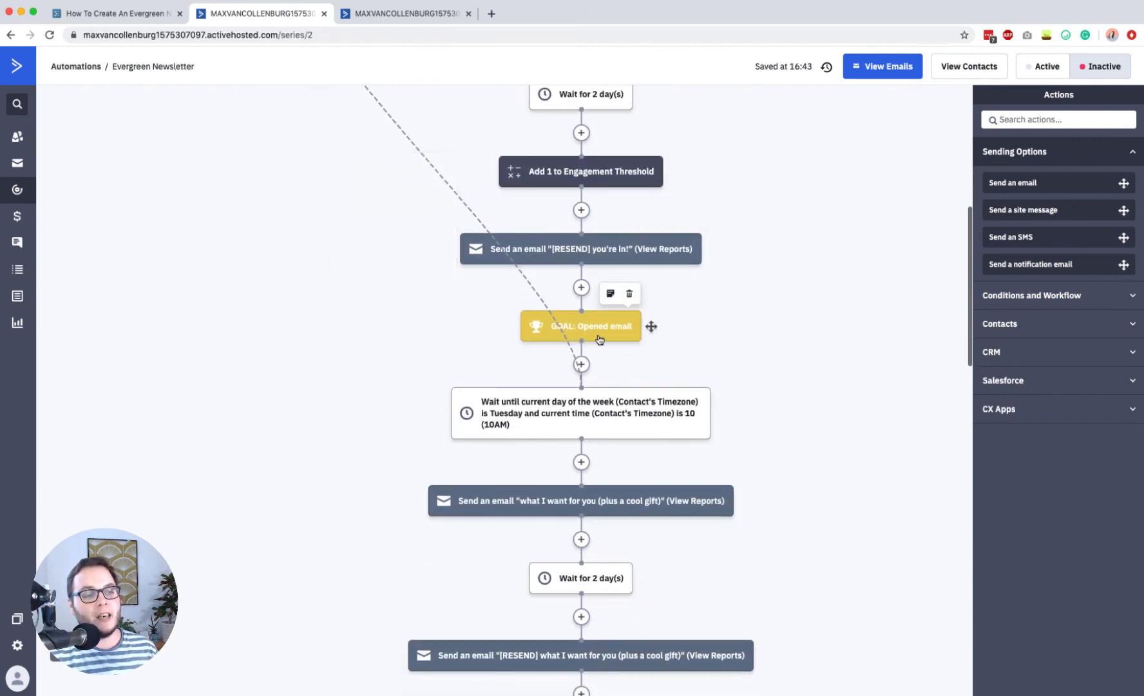
scroll(599, 339, up, 1)
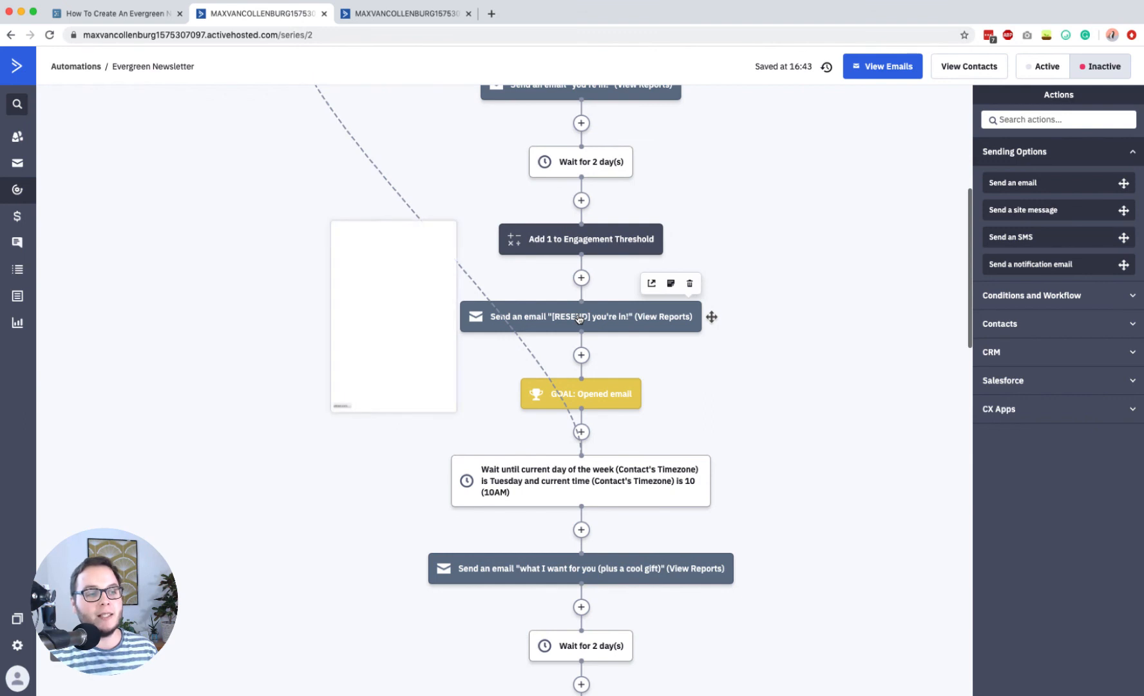
scroll(579, 314, up, 1)
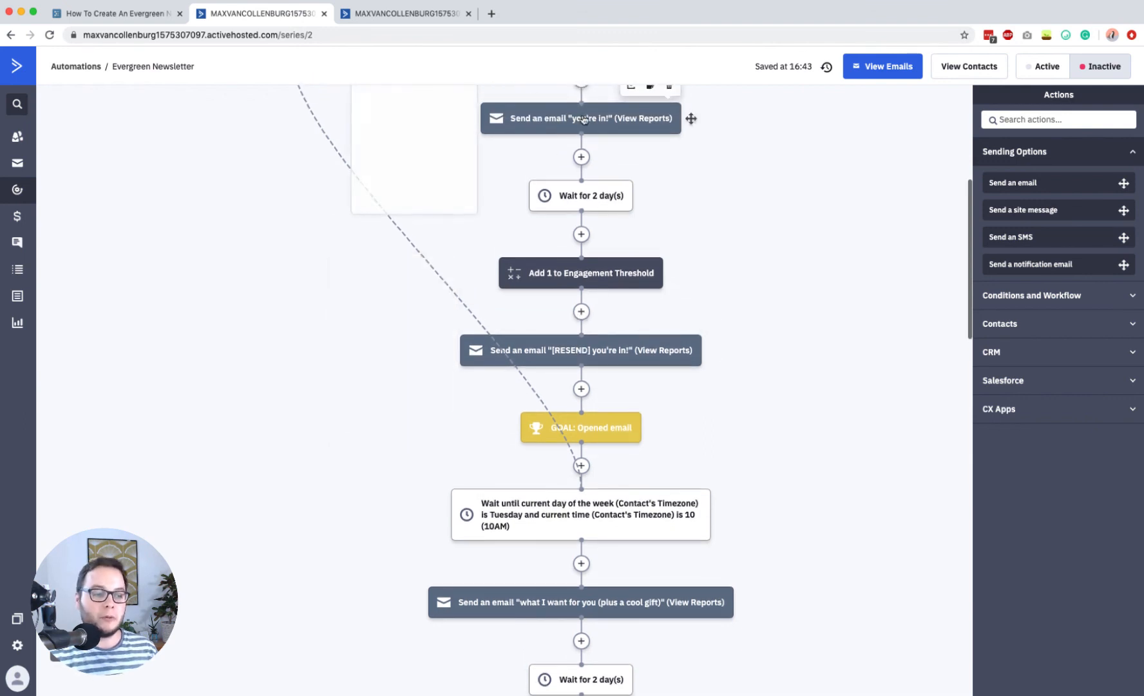
scroll(567, 325, down, 4)
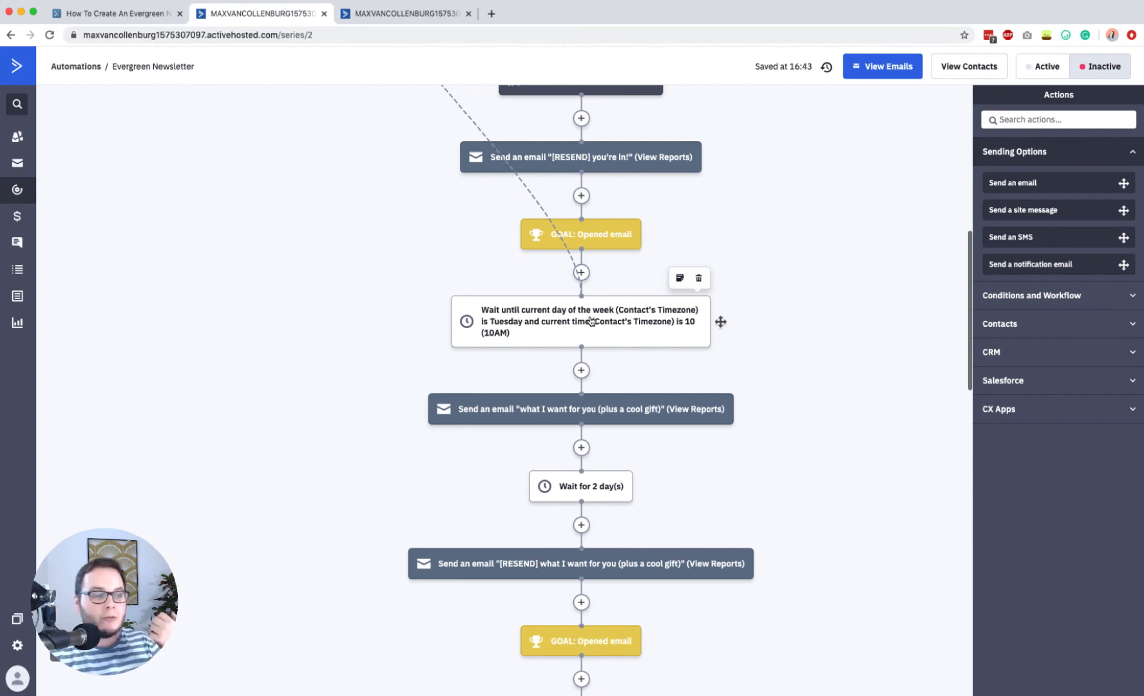
scroll(590, 321, down, 2)
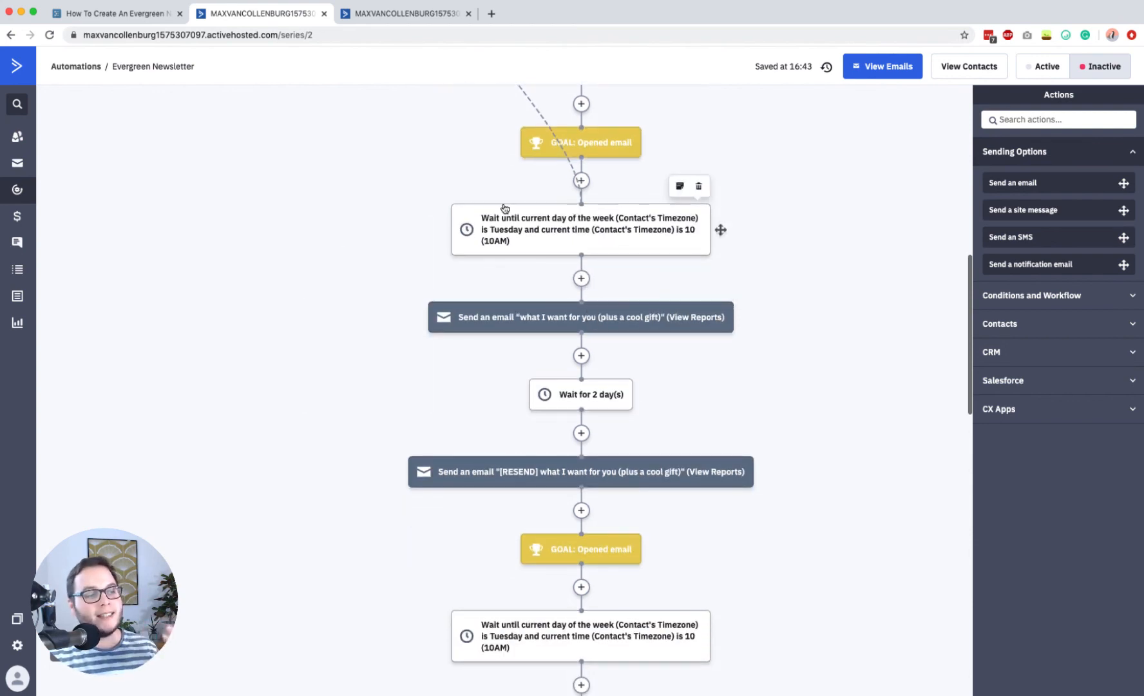
Step: Go back to the WorkFlowy outline, expand "That's it!", and highlight the "Example automation" and "Subscribe" items in turn
click(155, 13)
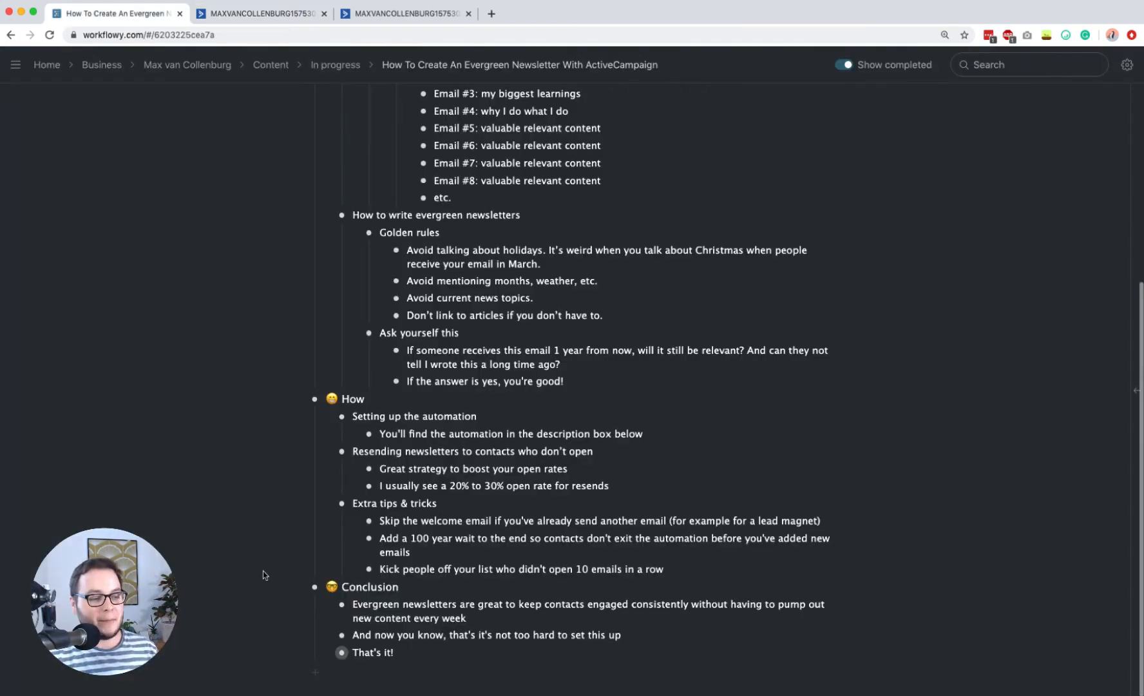
click(326, 651)
scroll(439, 602, down, 2)
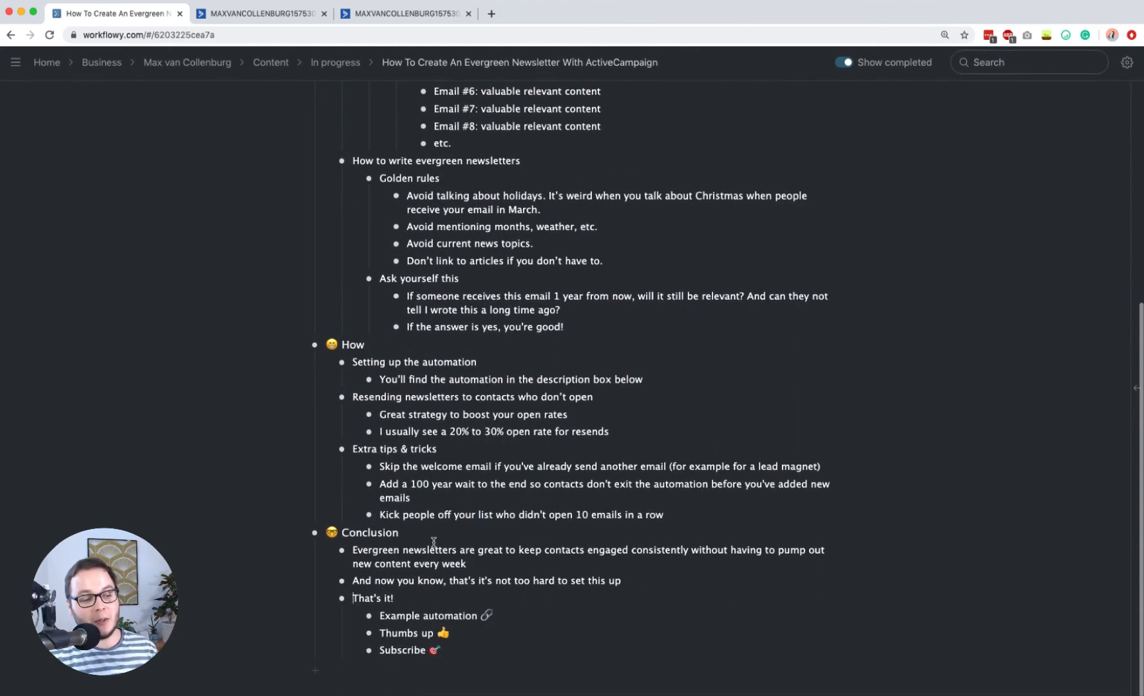
triple_click(431, 613)
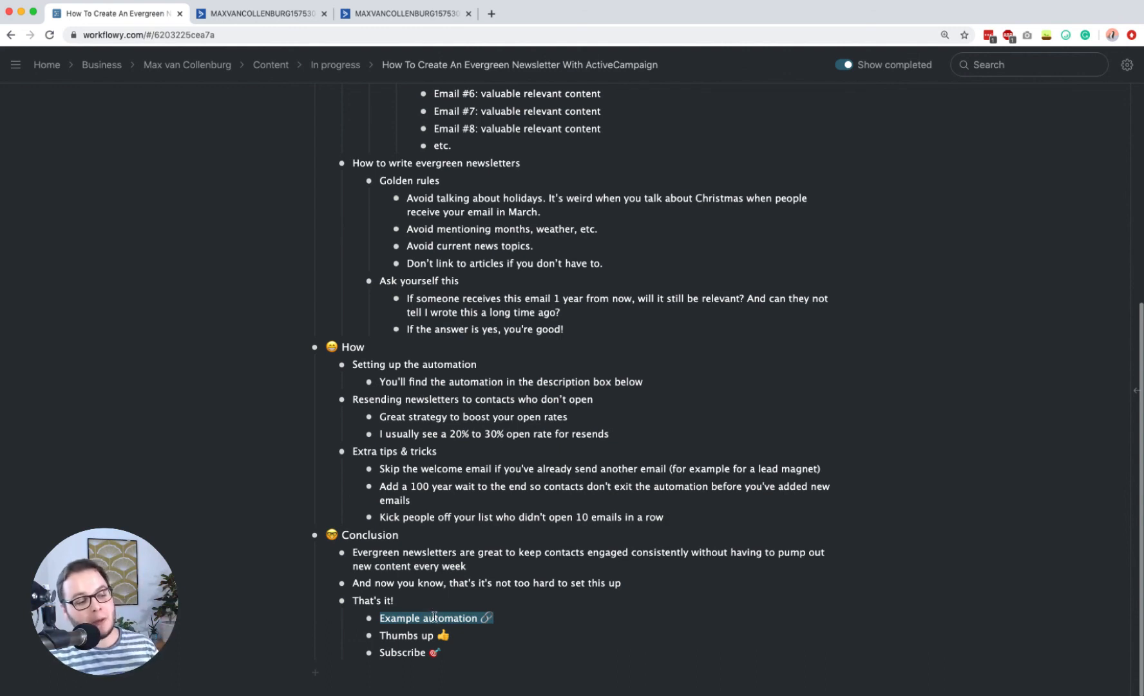
triple_click(404, 652)
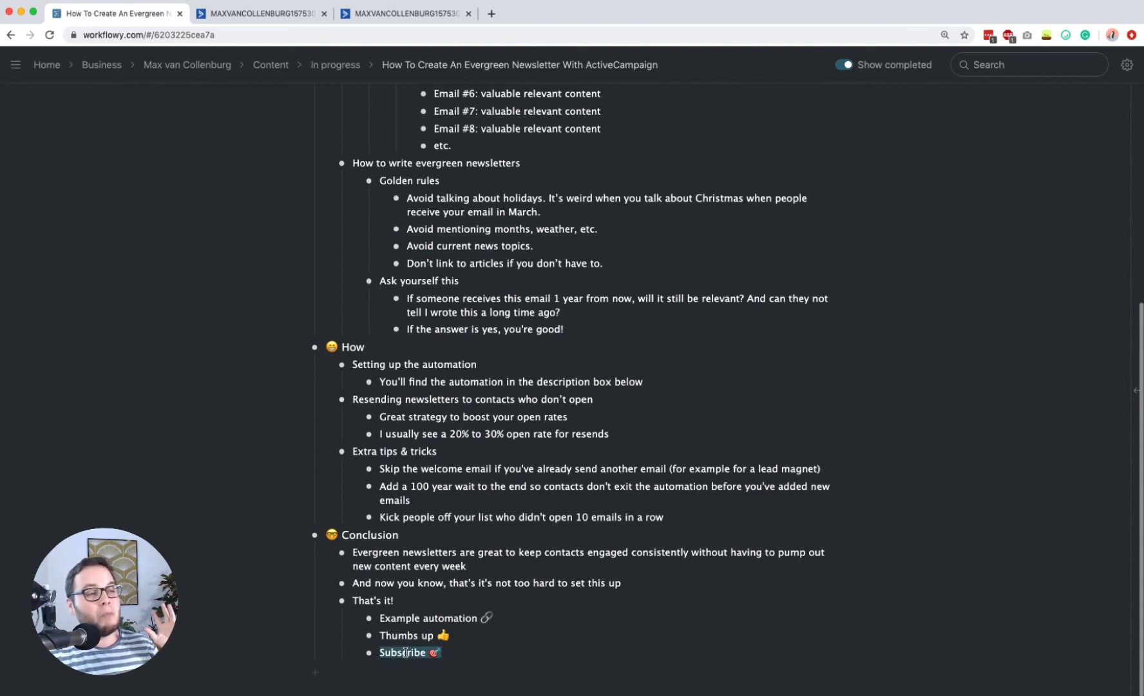